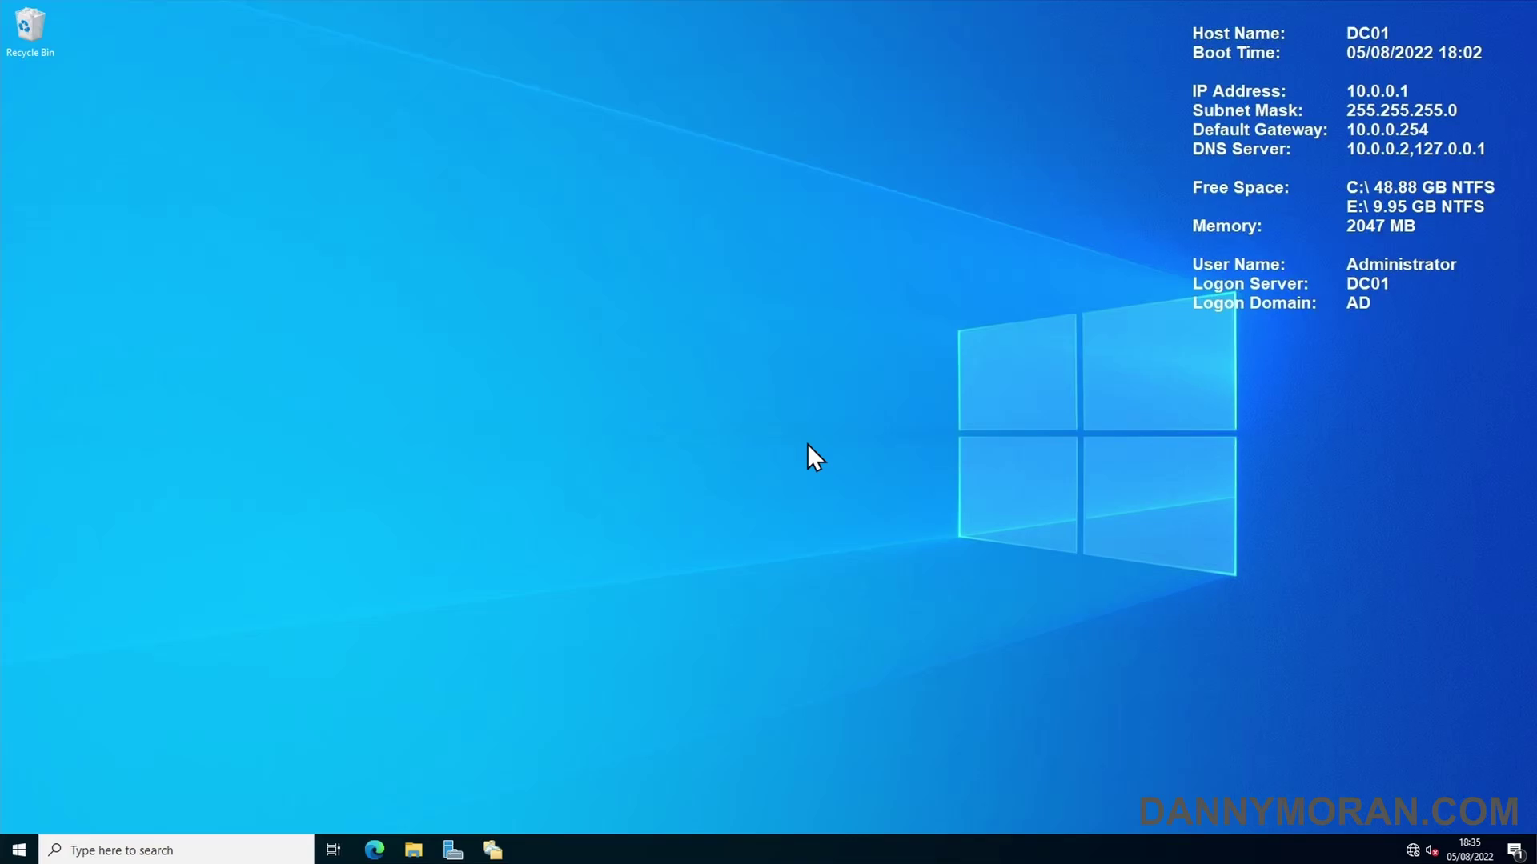
Open the Shares folder on DC01's Data (E:) drive, showing Accounts, HR and Tech.
left_click(416, 849)
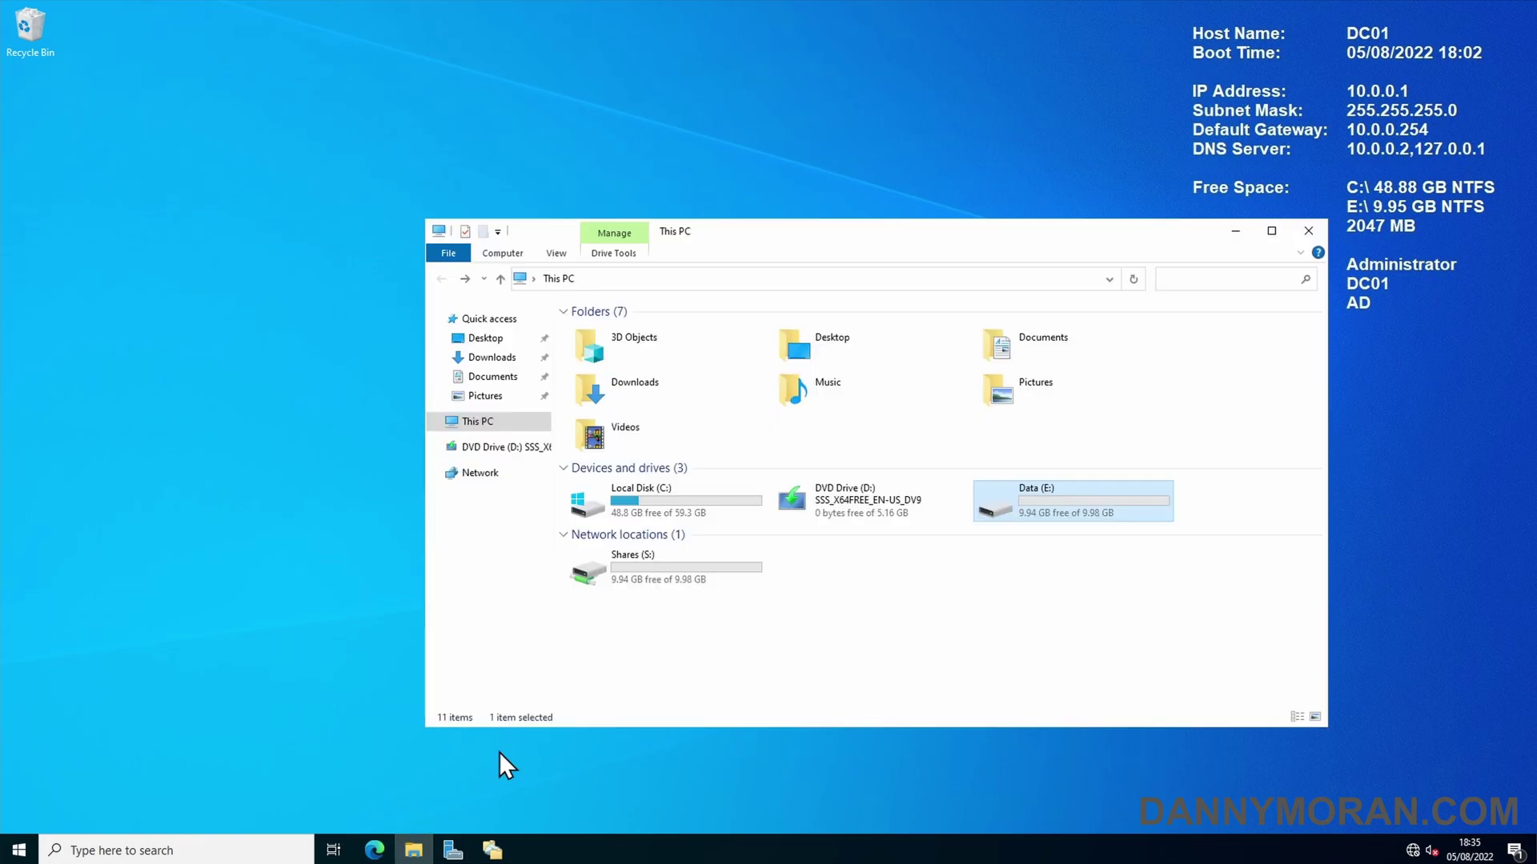
double_click(993, 508)
double_click(606, 349)
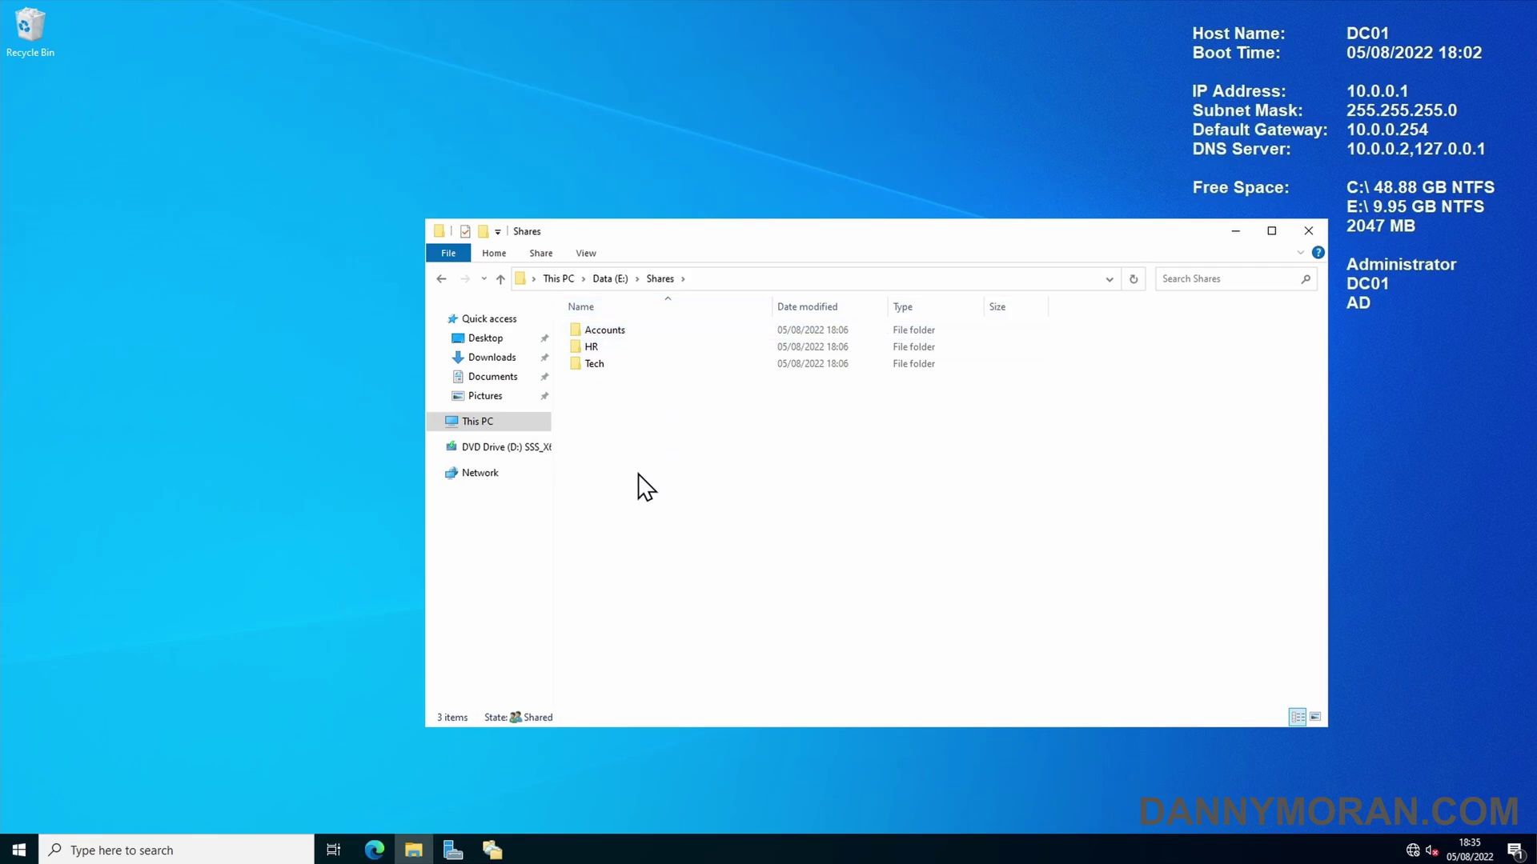
View the \\ad.dannymoran.com\dfs namespace folders and the Accounts folder's DC01 Shares target.
left_click(505, 847)
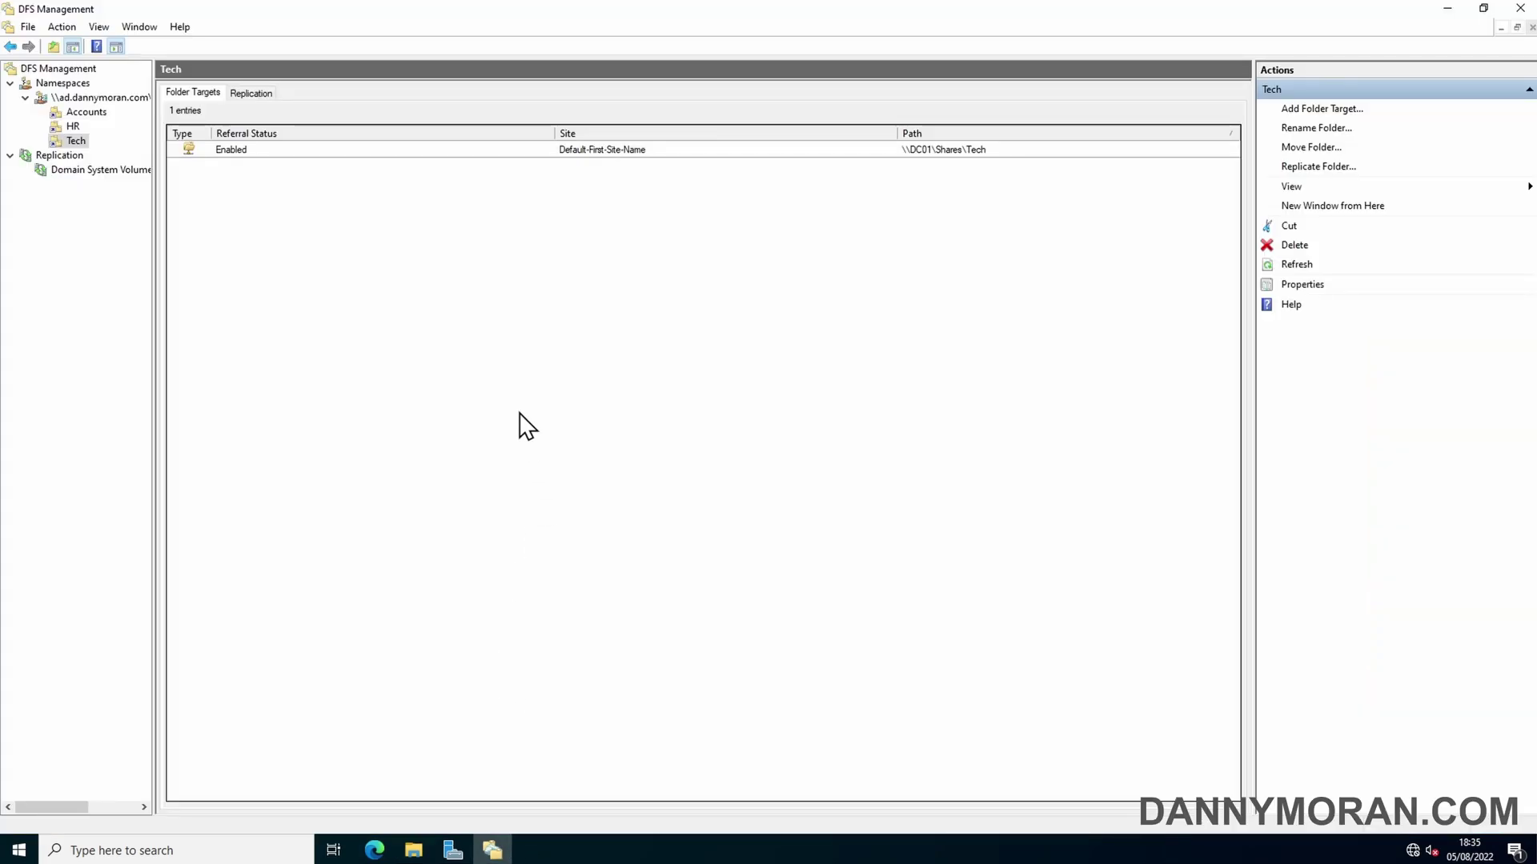
left_click(93, 100)
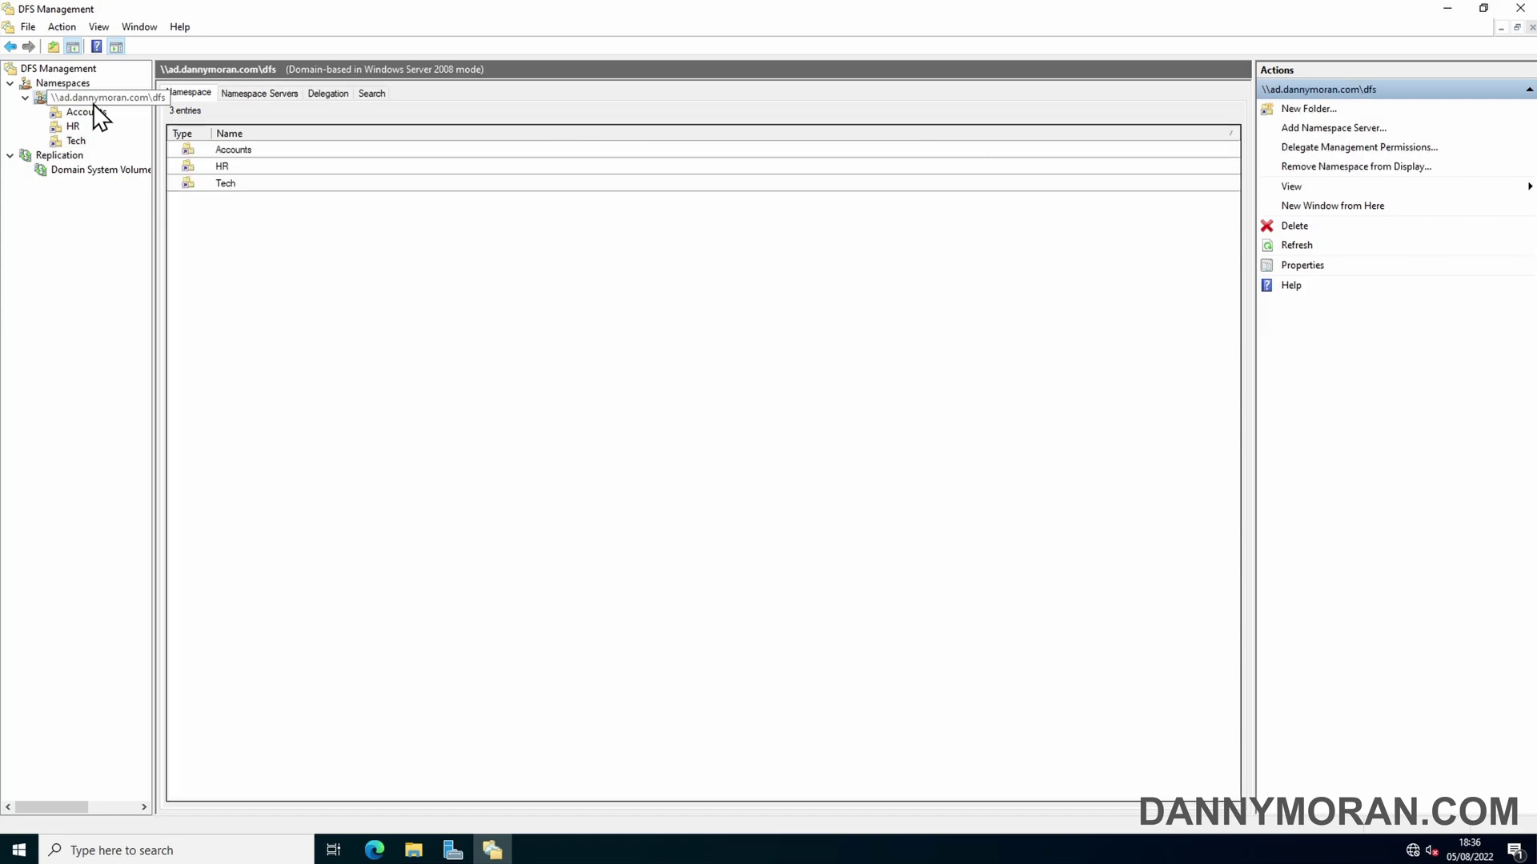
left_click(93, 113)
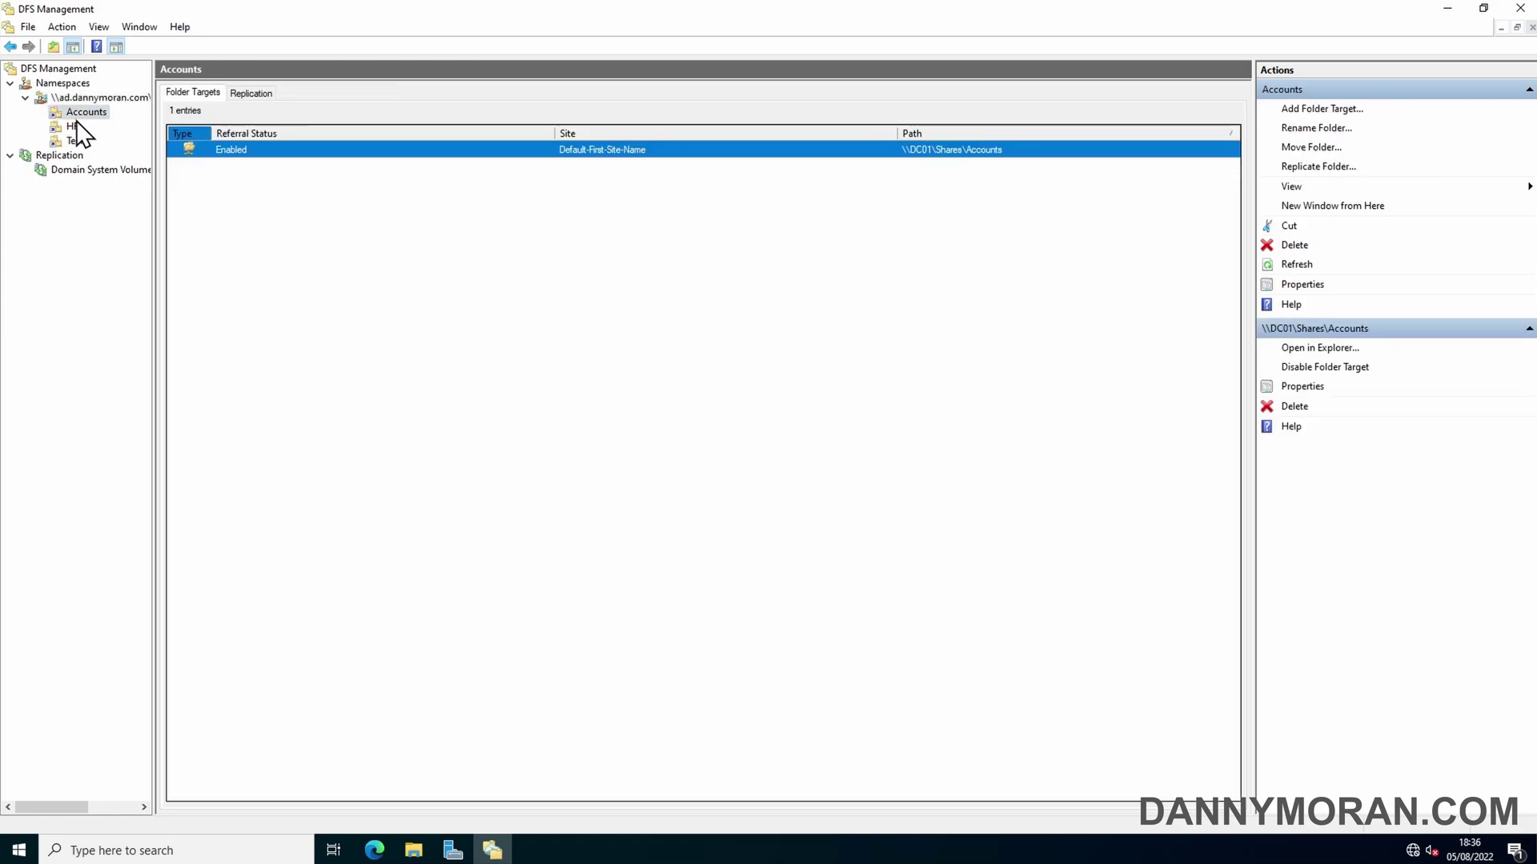
left_click(91, 99)
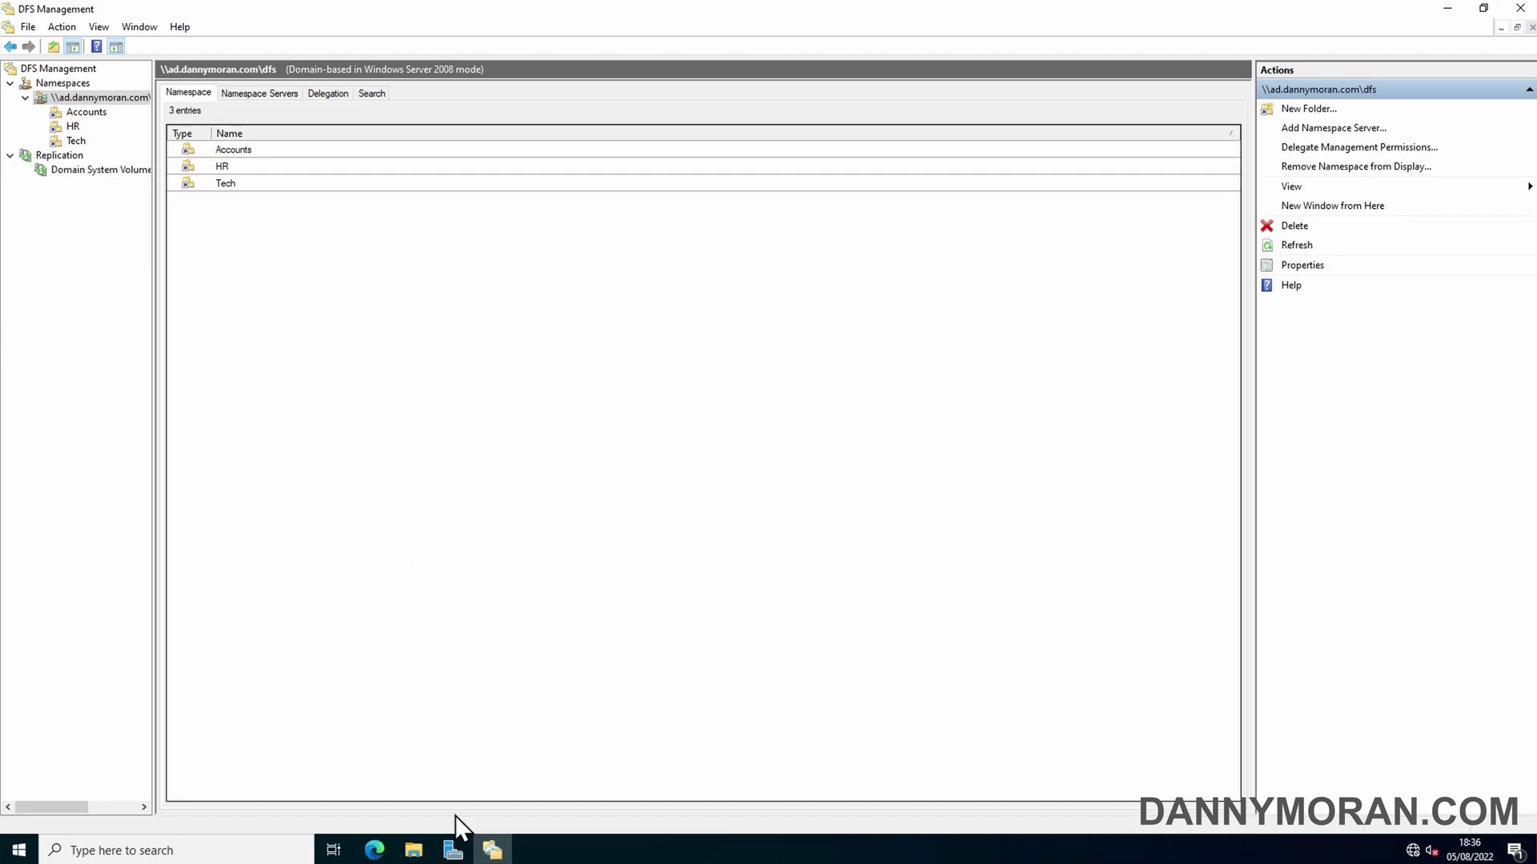
Use the Add Roles and Features wizard to confirm DFS Namespaces and Replication are installed on DC01.
left_click(453, 849)
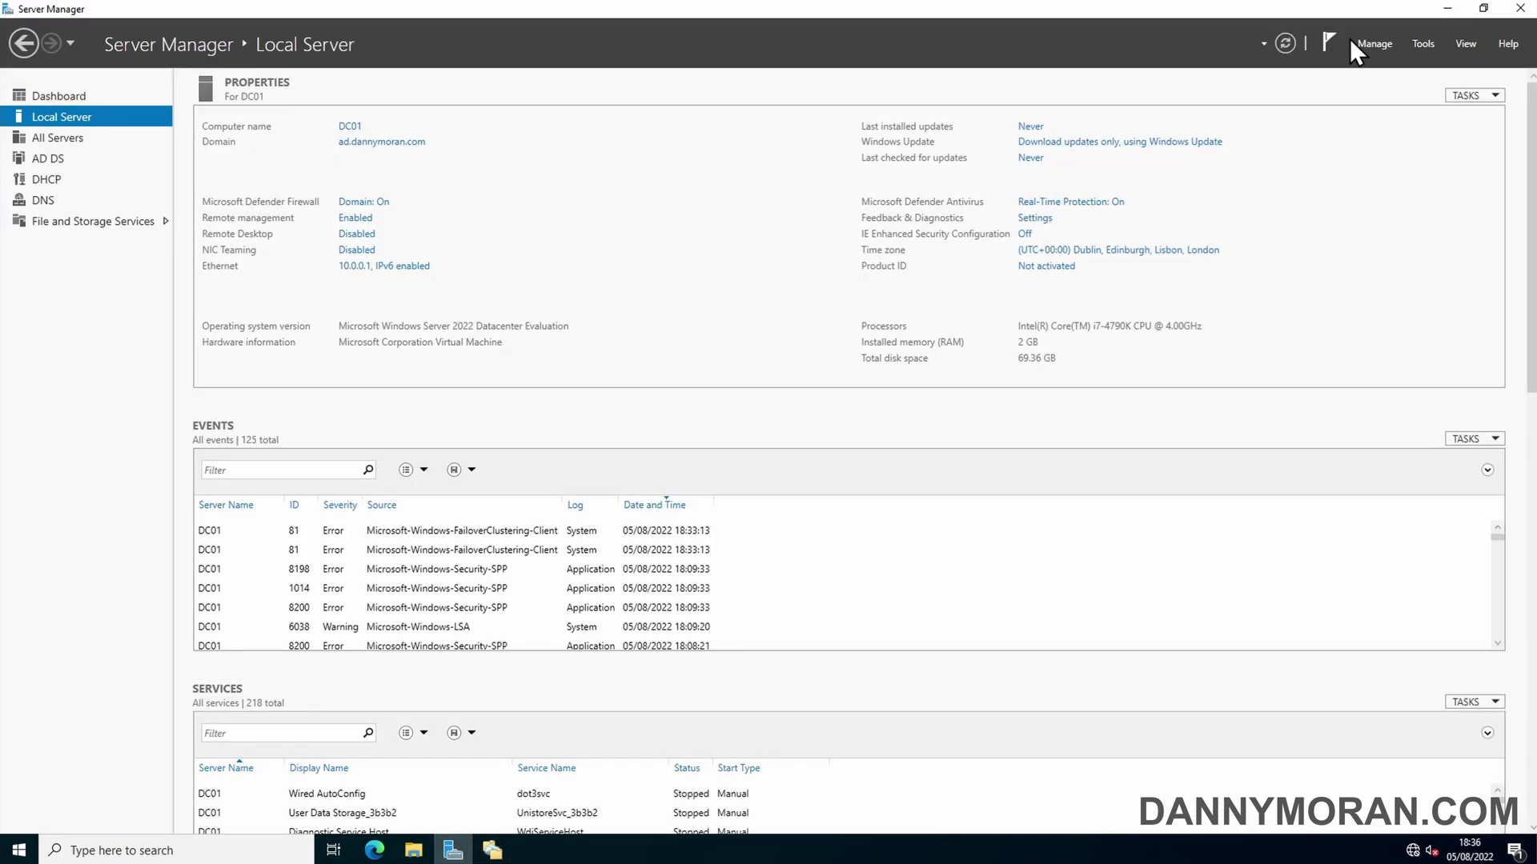
left_click(1372, 42)
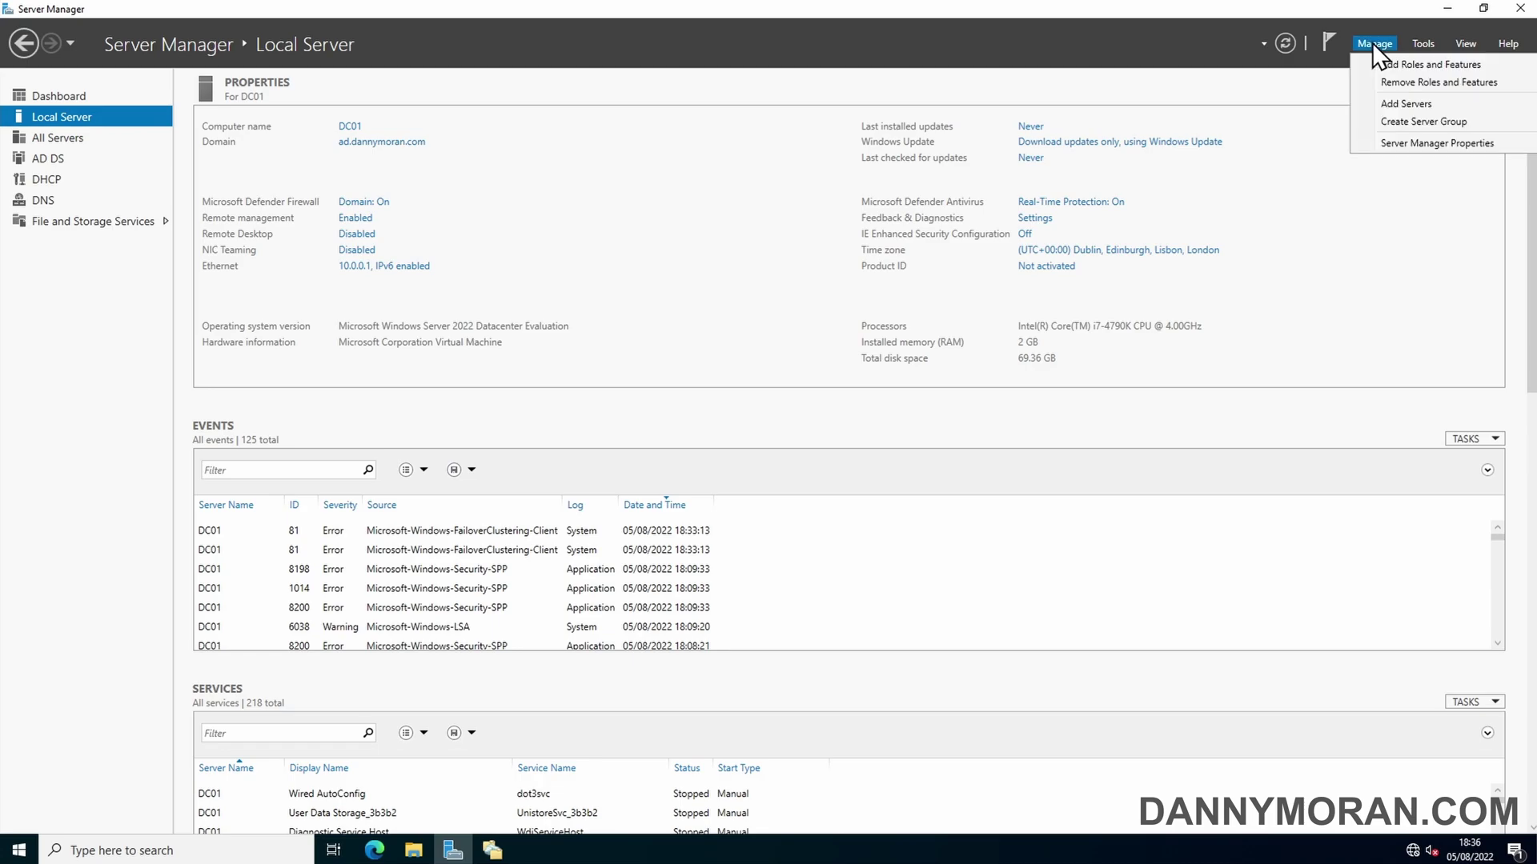
left_click(1386, 64)
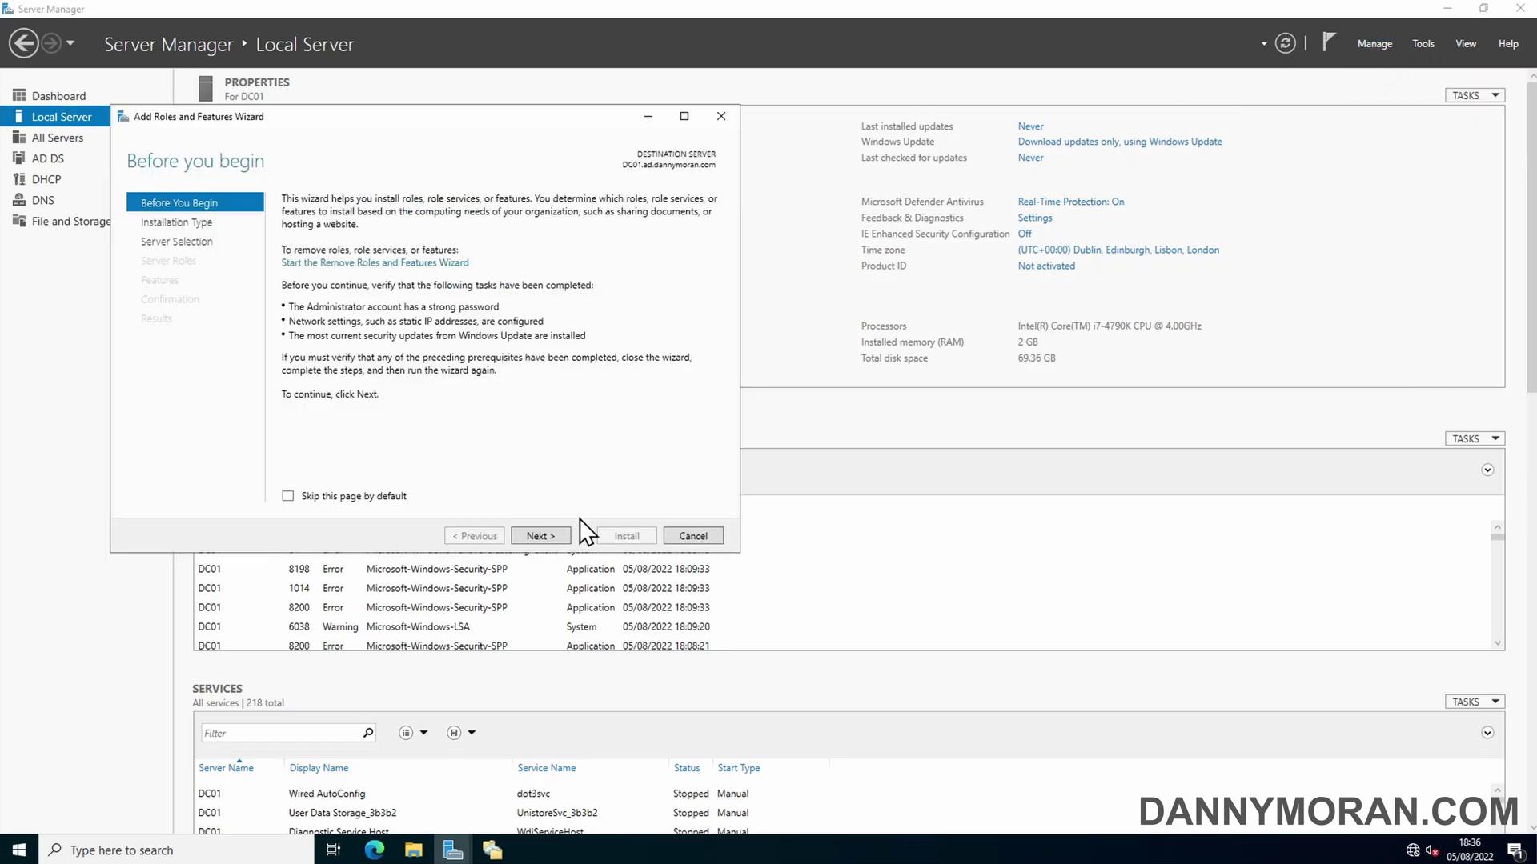
left_click(553, 536)
left_click(555, 536)
left_click(557, 536)
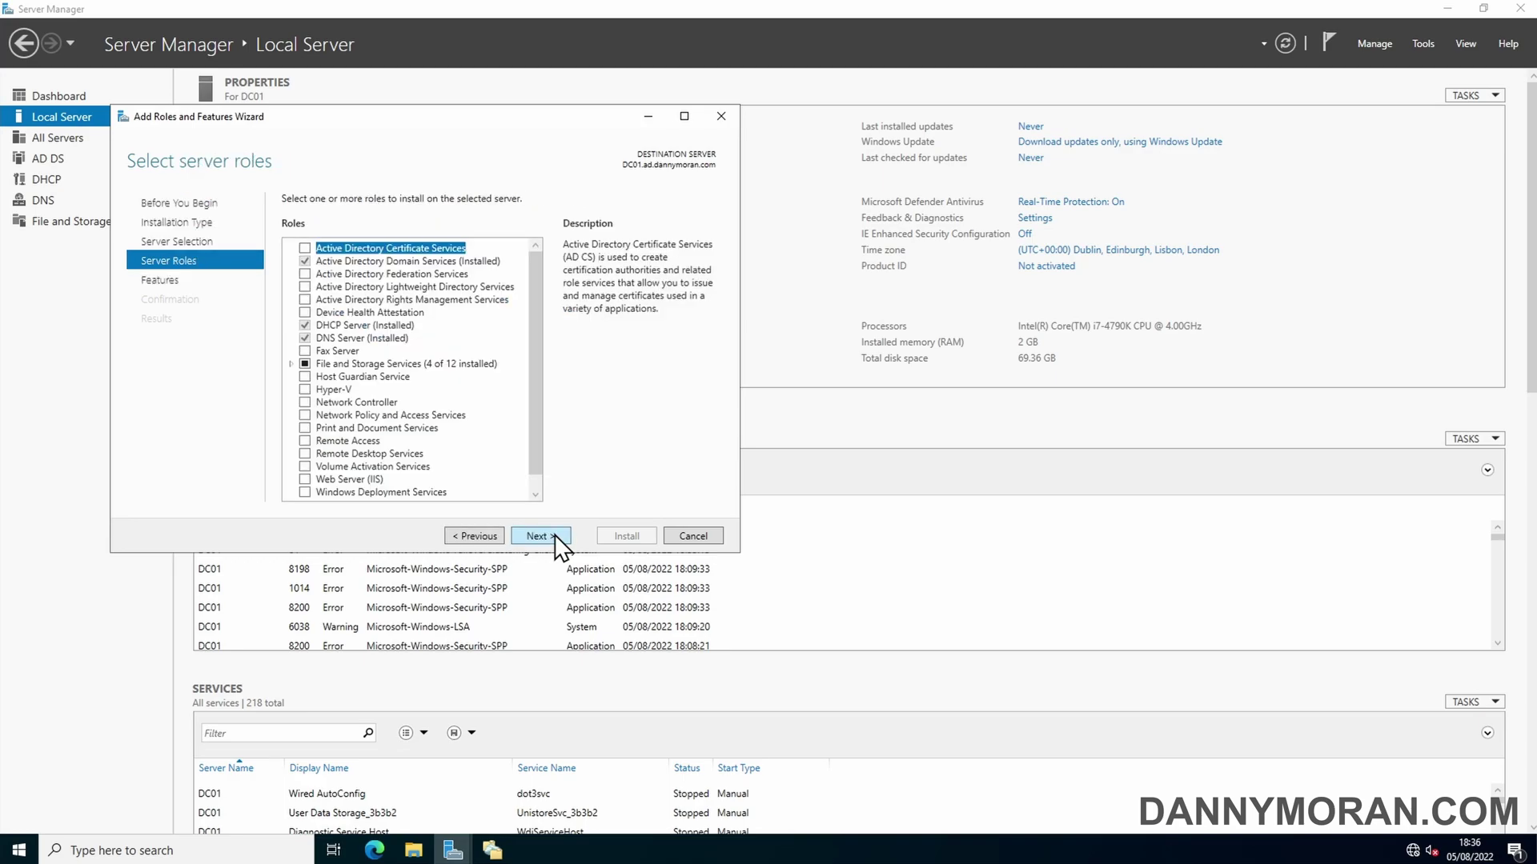
left_click(290, 363)
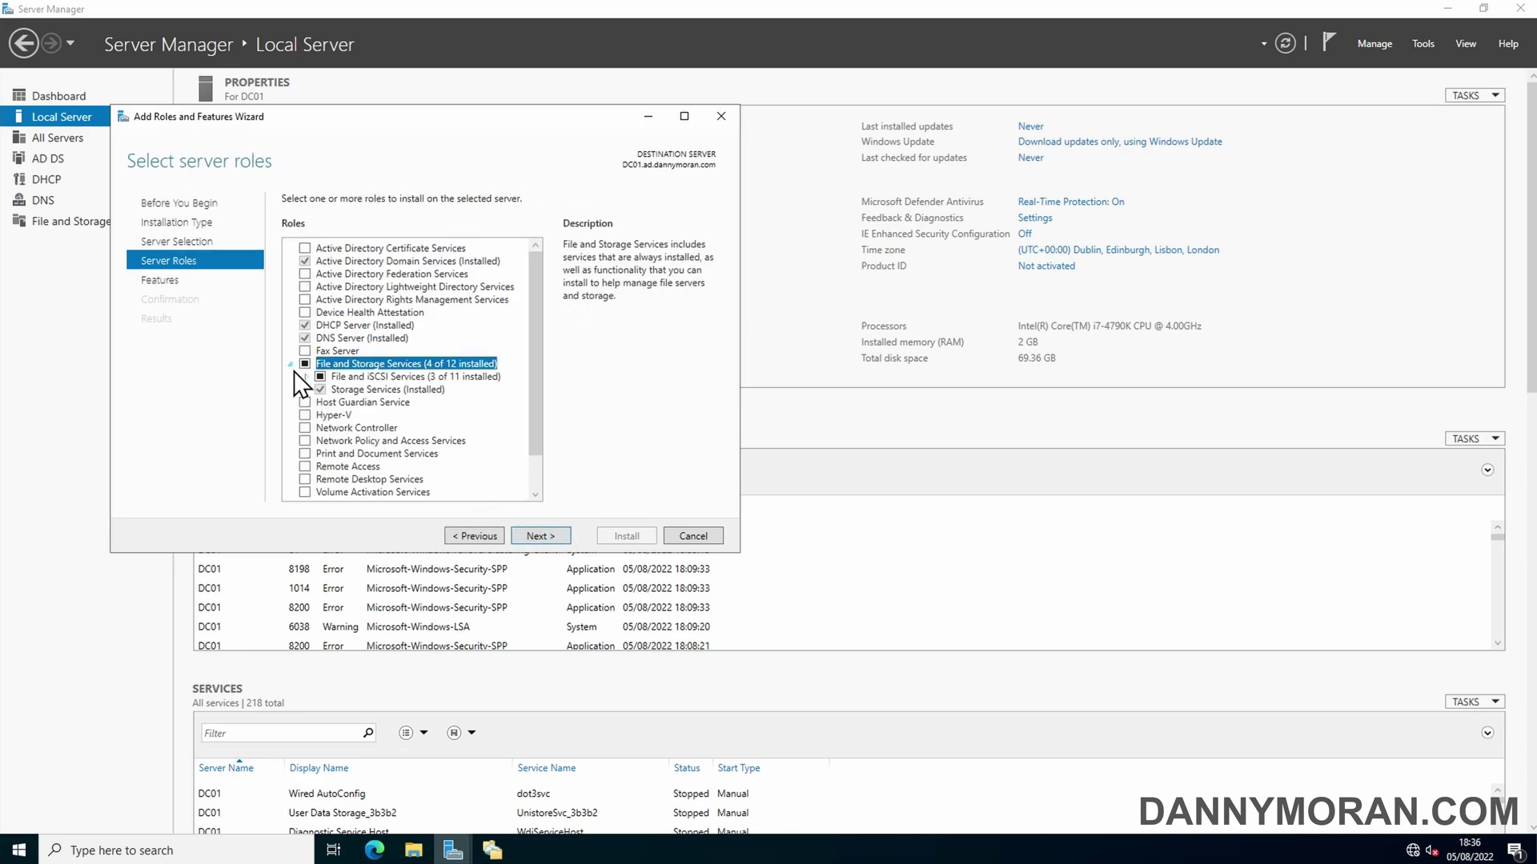
left_click(305, 376)
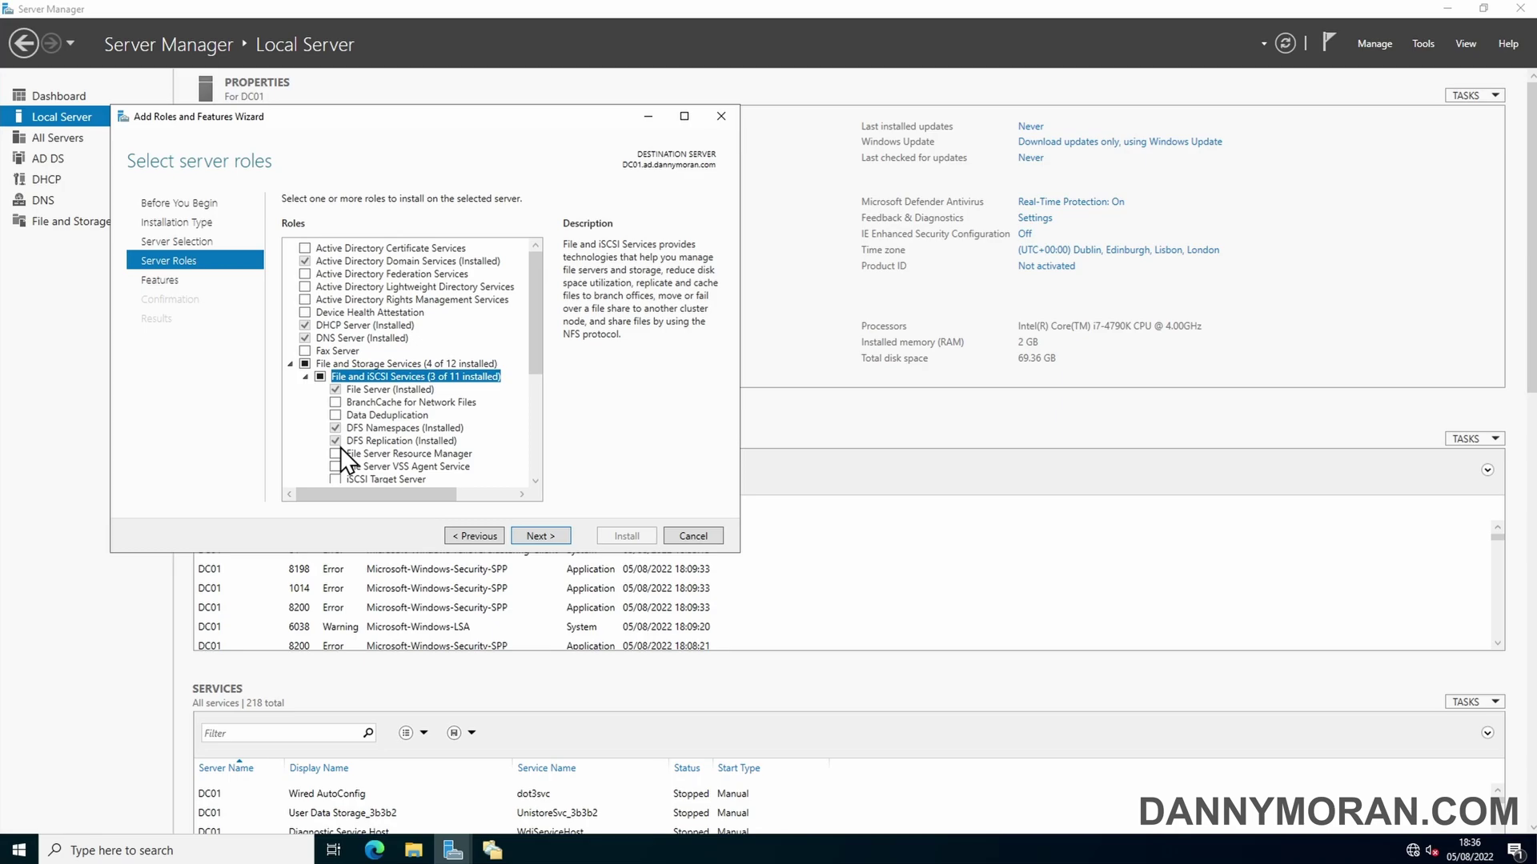
left_click(694, 535)
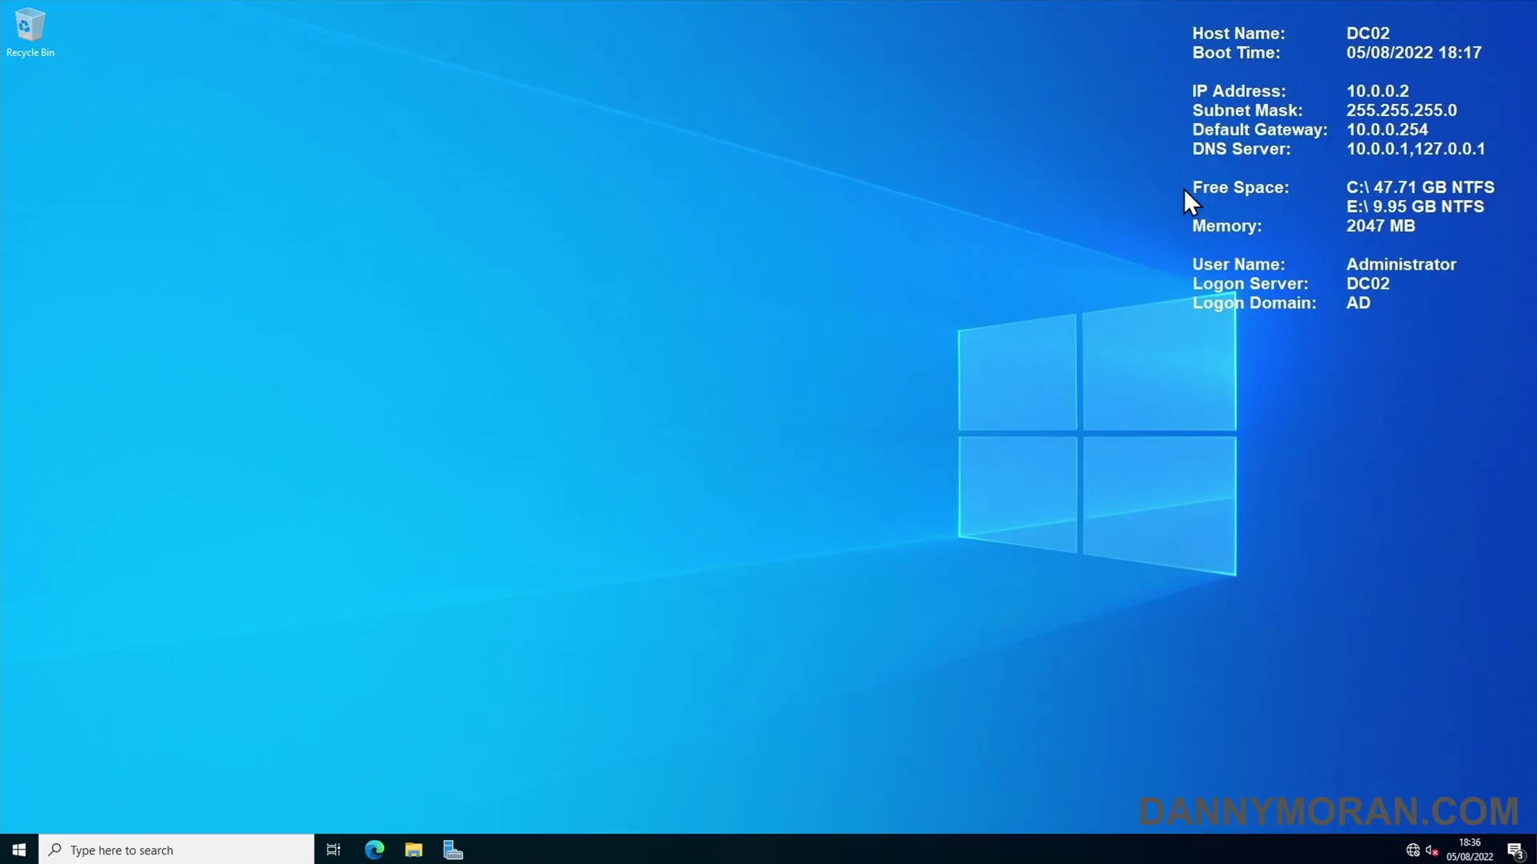
Use the Add Roles and Features wizard to confirm DFS Namespaces and Replication are installed on DC02.
left_click(453, 850)
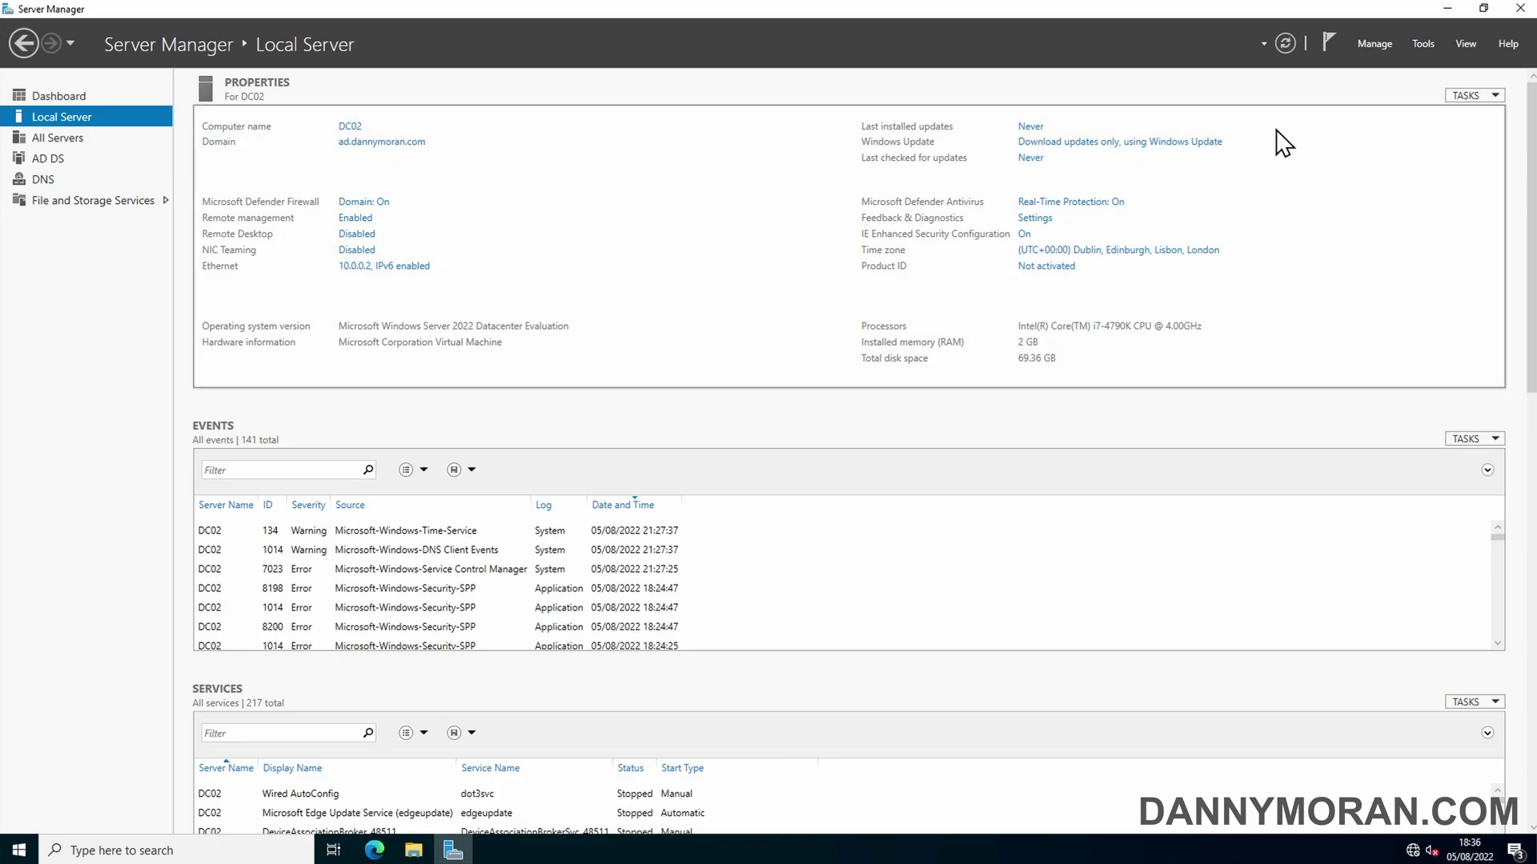
left_click(1361, 48)
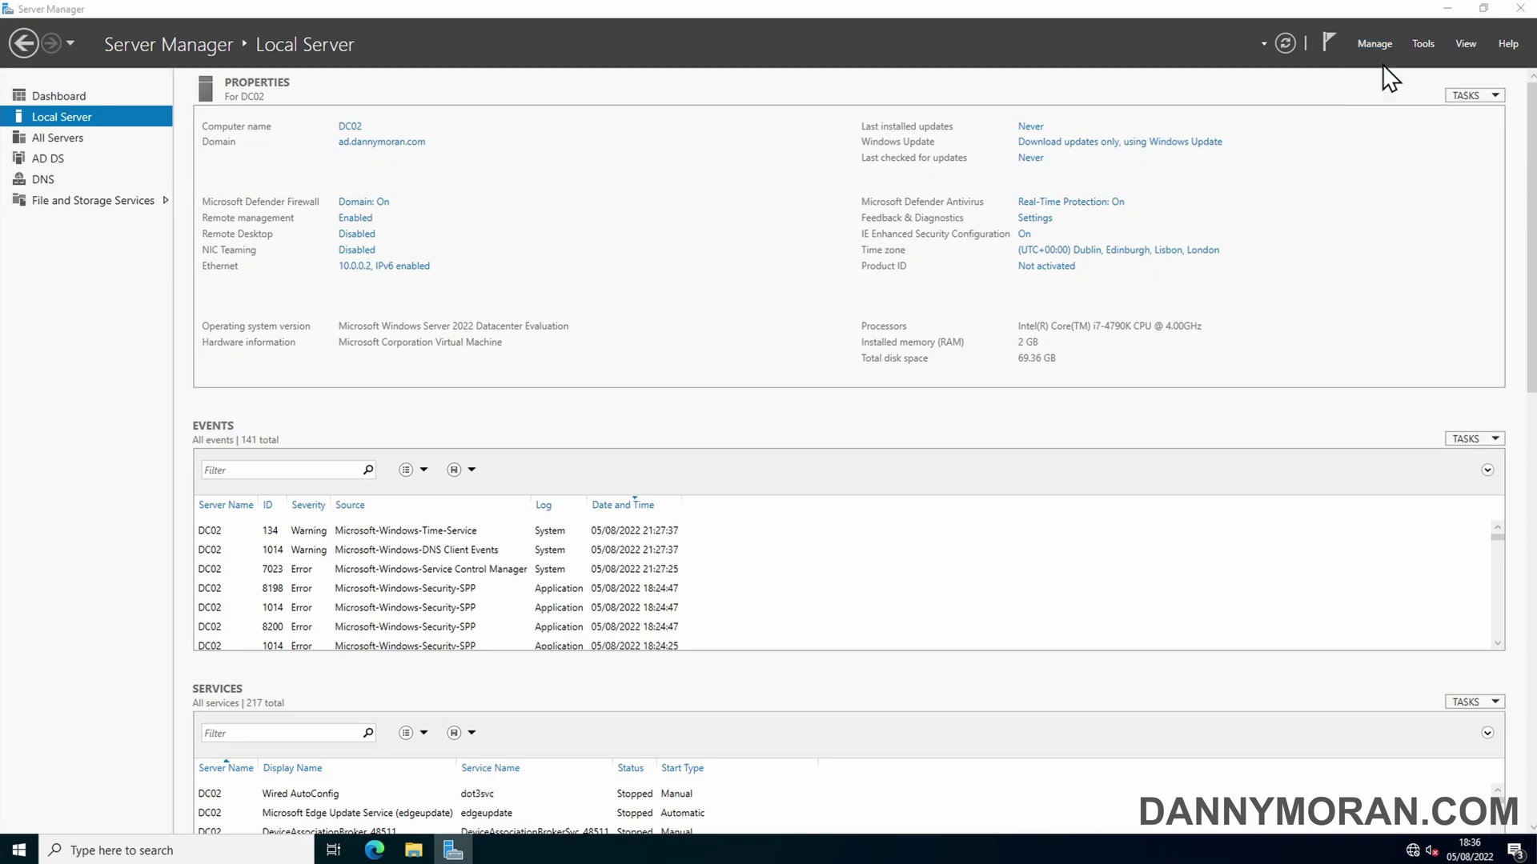
left_click(1381, 65)
left_click(535, 519)
left_click(535, 519)
left_click(535, 518)
left_click(269, 343)
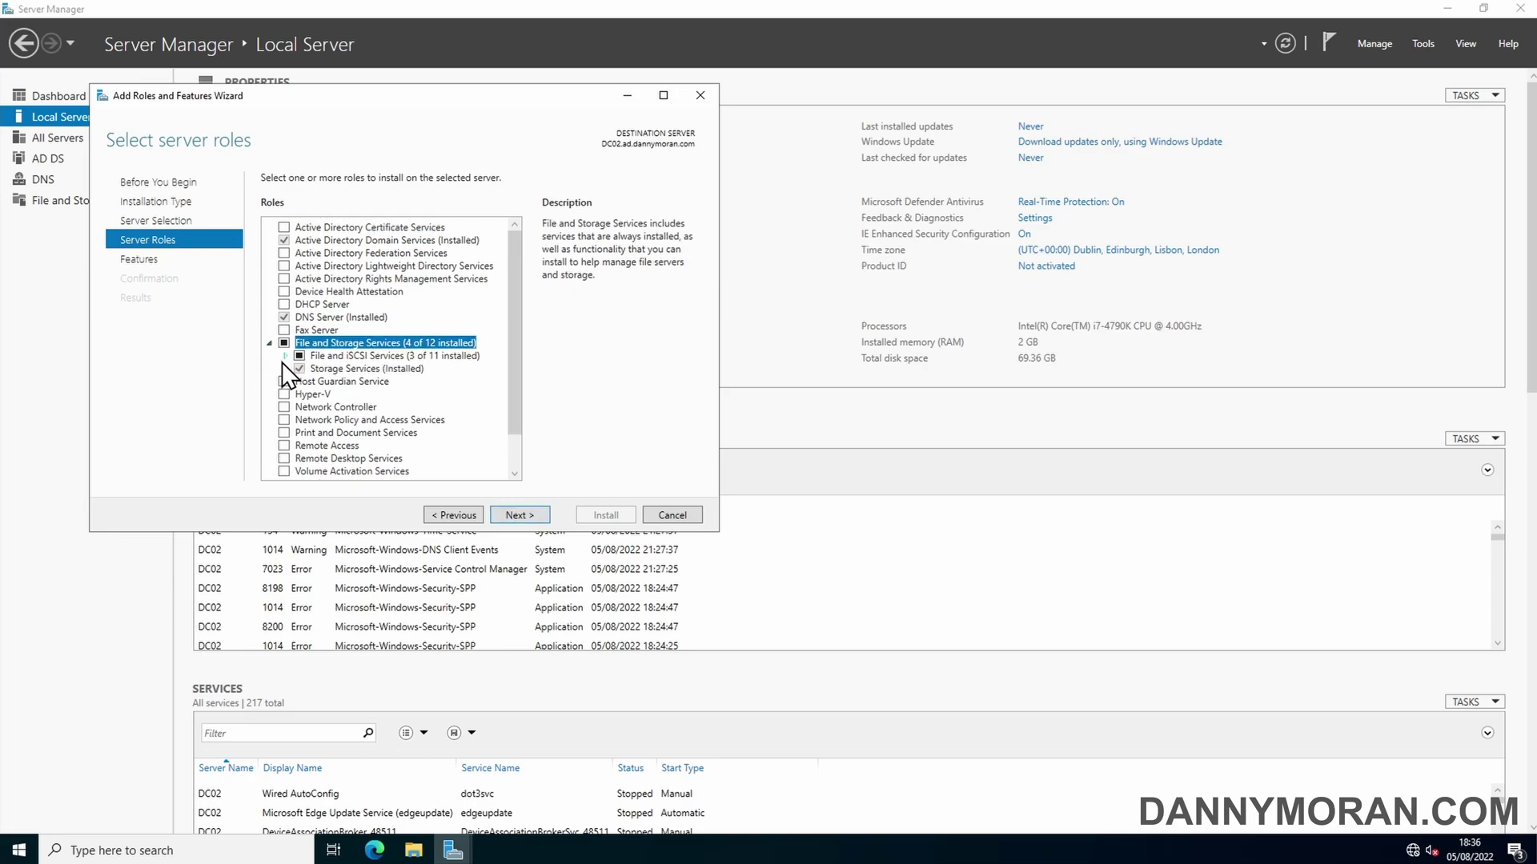
left_click(285, 356)
left_click(357, 407)
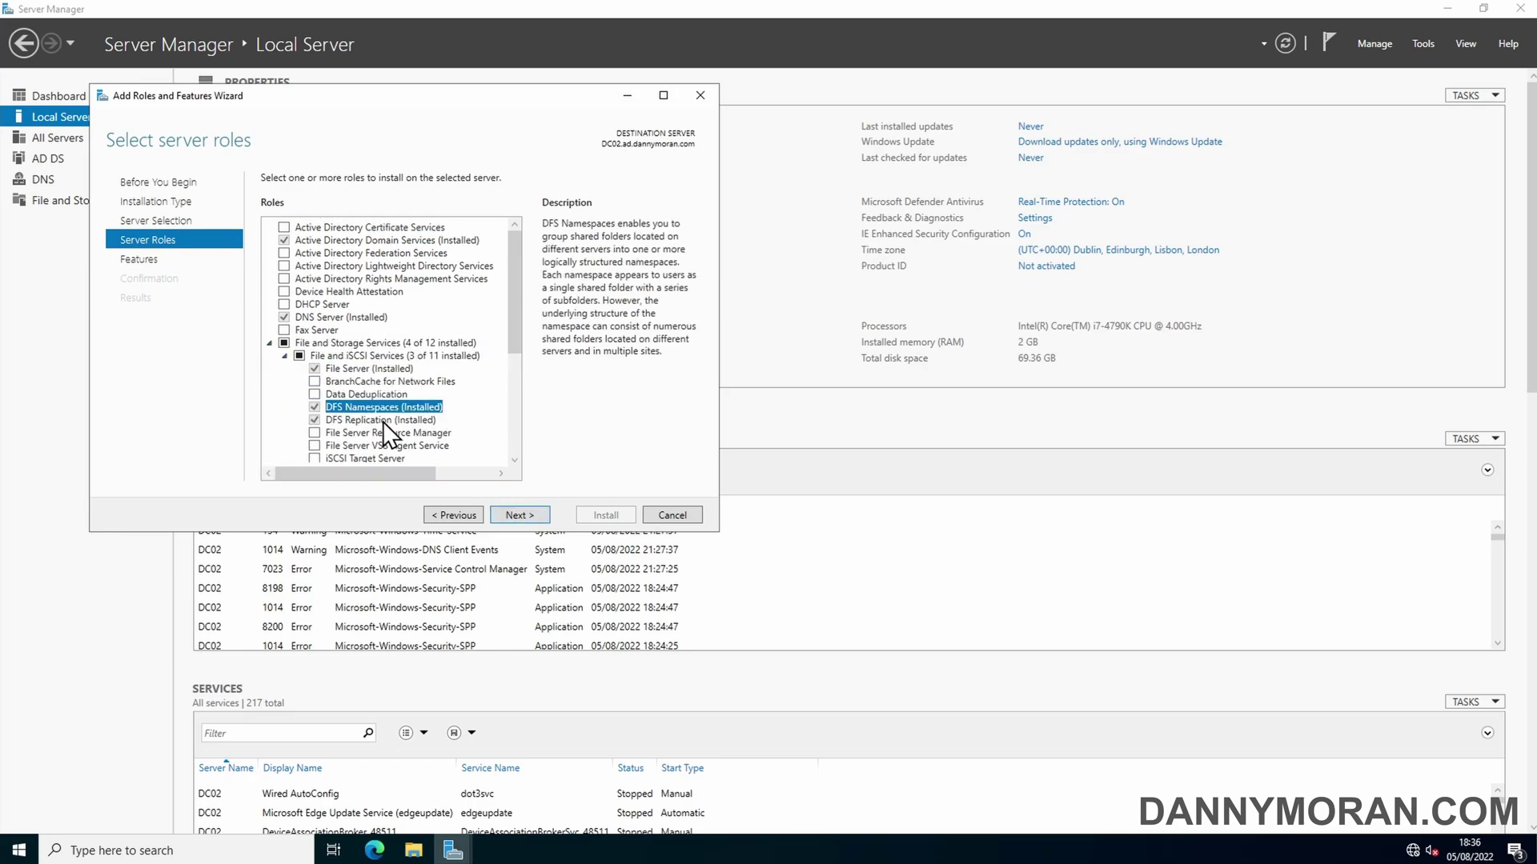
left_click(324, 420)
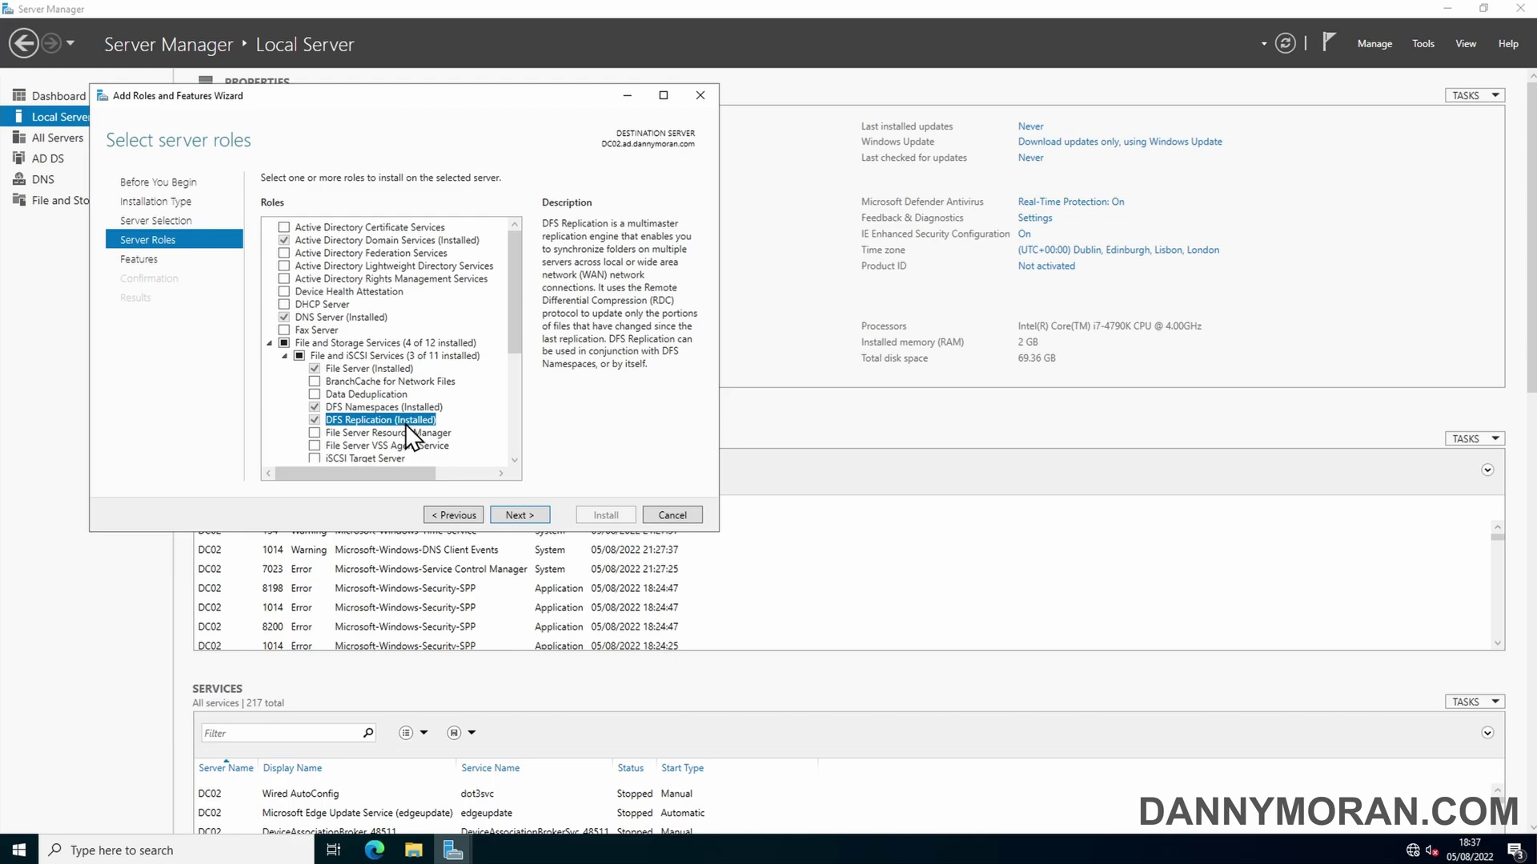
left_click(696, 513)
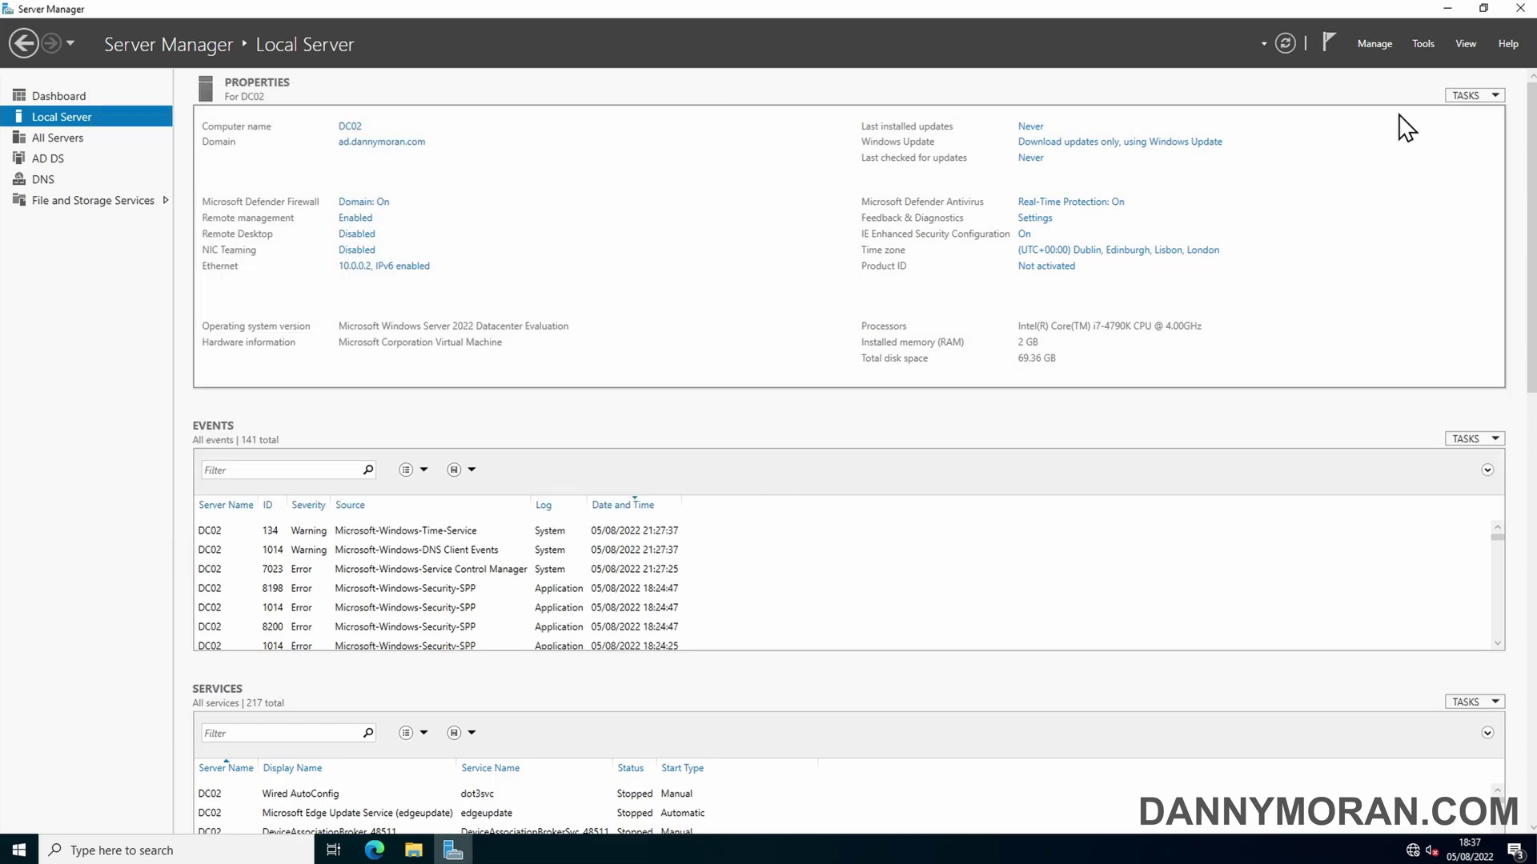
Open DC02's Shares folder on Data (E:) and confirm it is empty.
left_click(1444, 9)
left_click(413, 849)
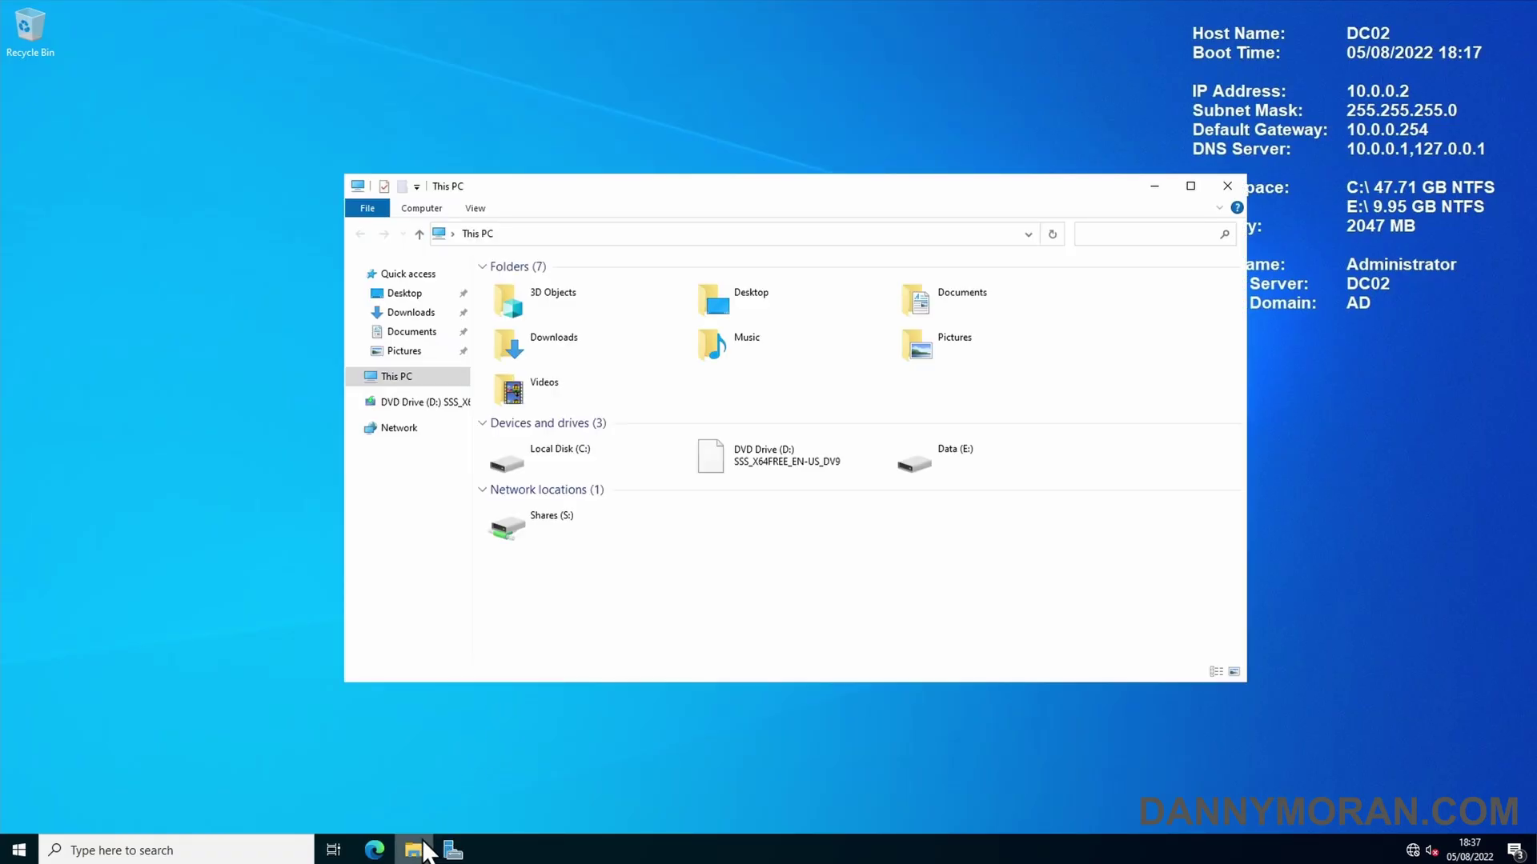
double_click(926, 462)
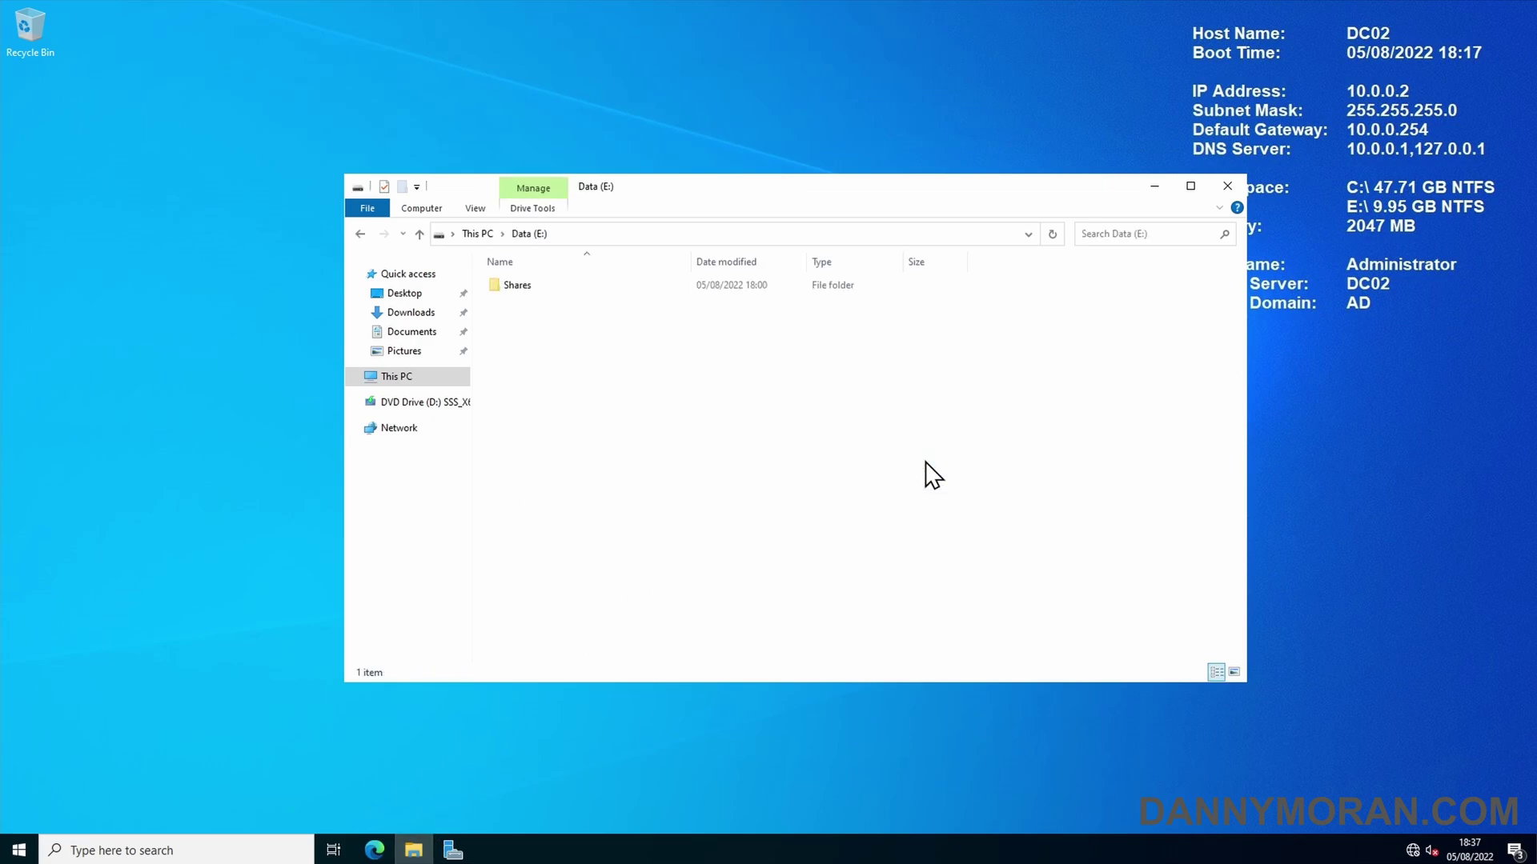
double_click(508, 288)
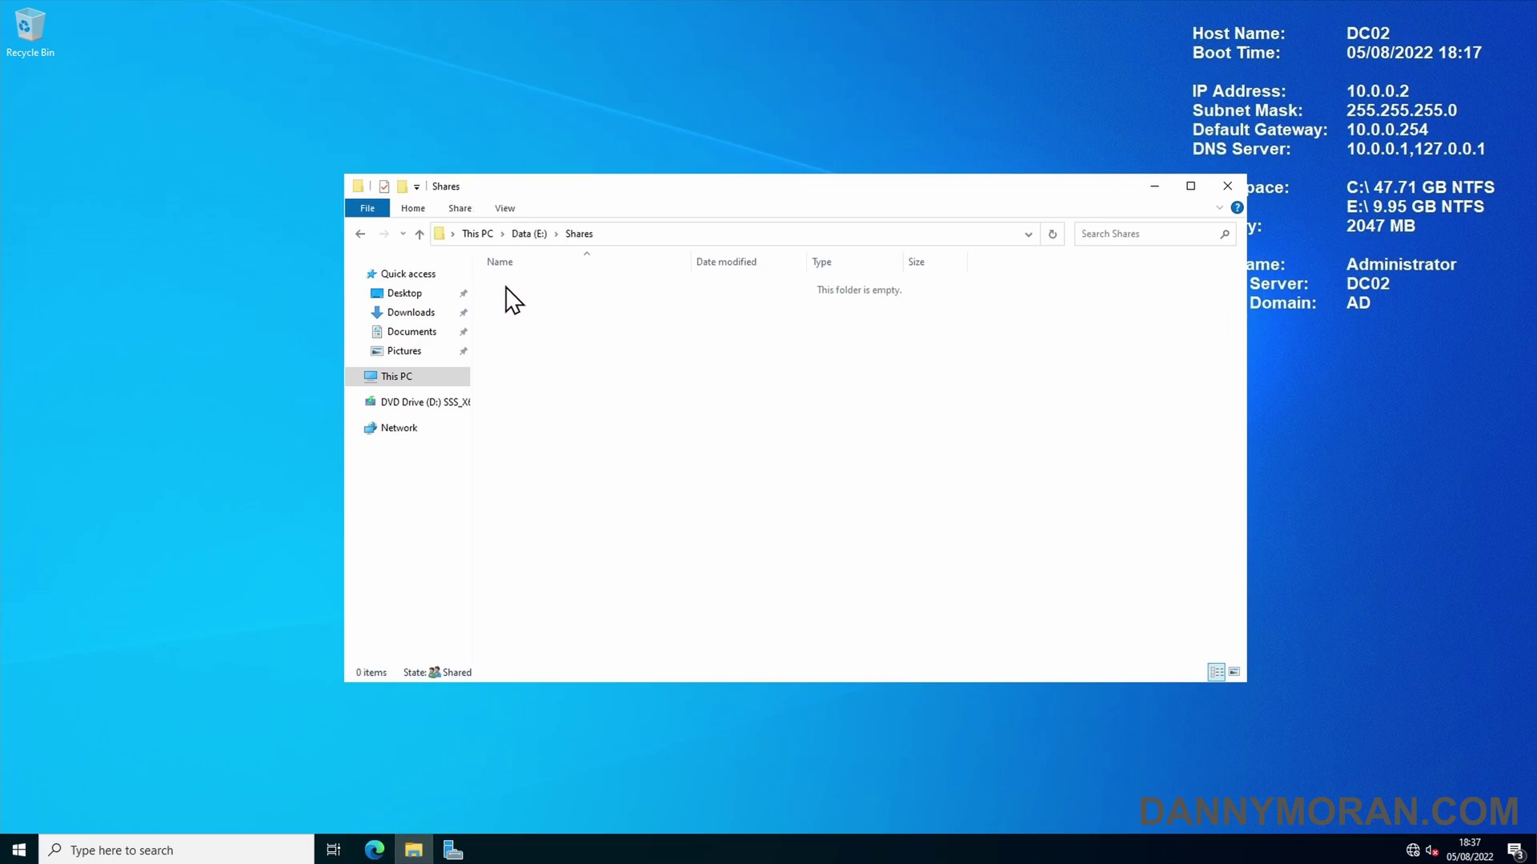
left_click(529, 234)
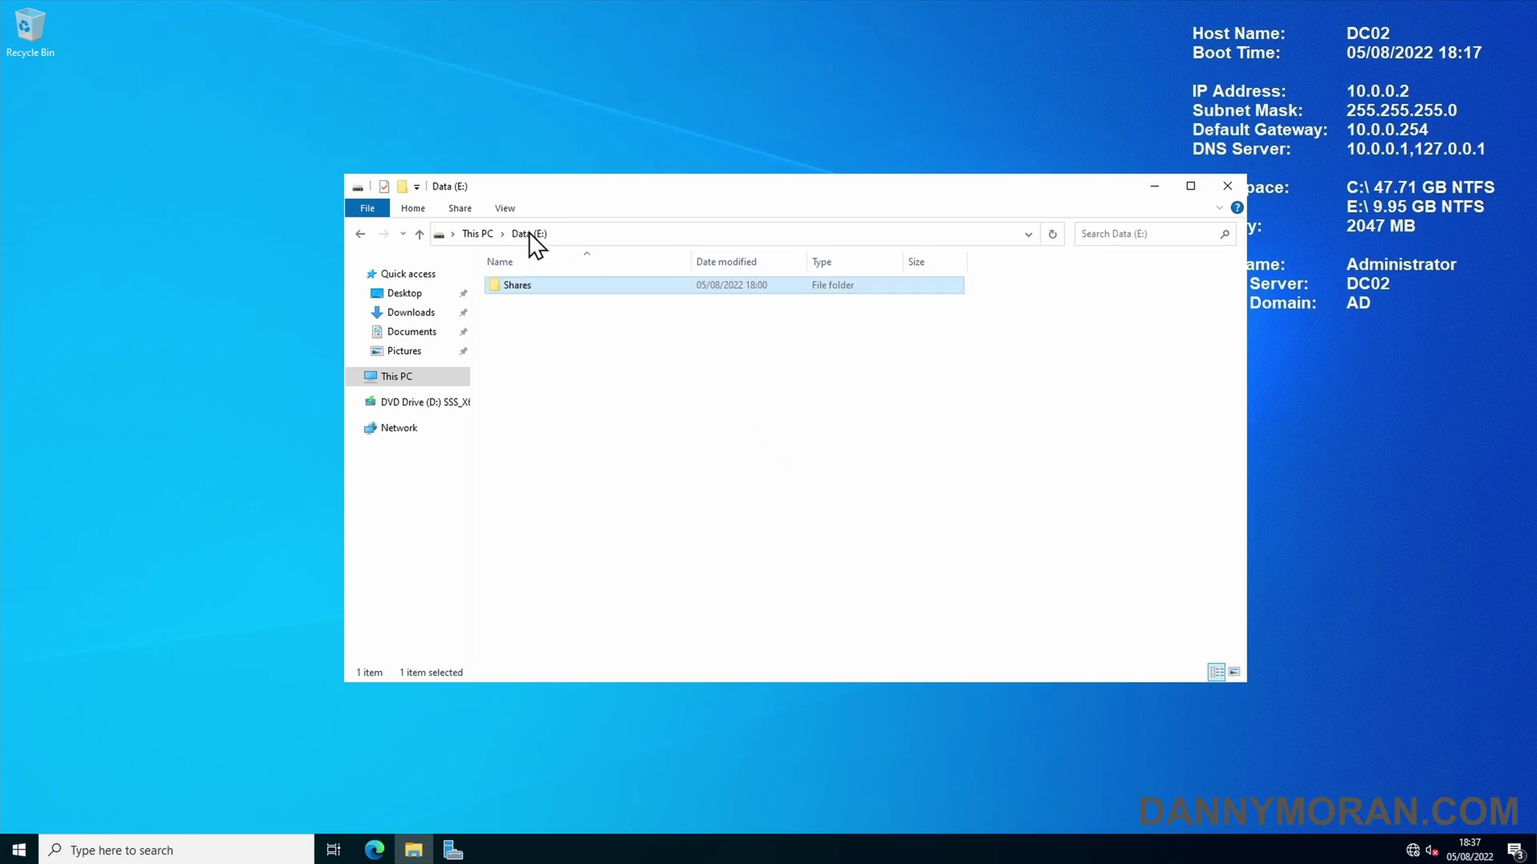
Review the Shares folder's Security permissions, including the Domain Users entry.
right_click(525, 287)
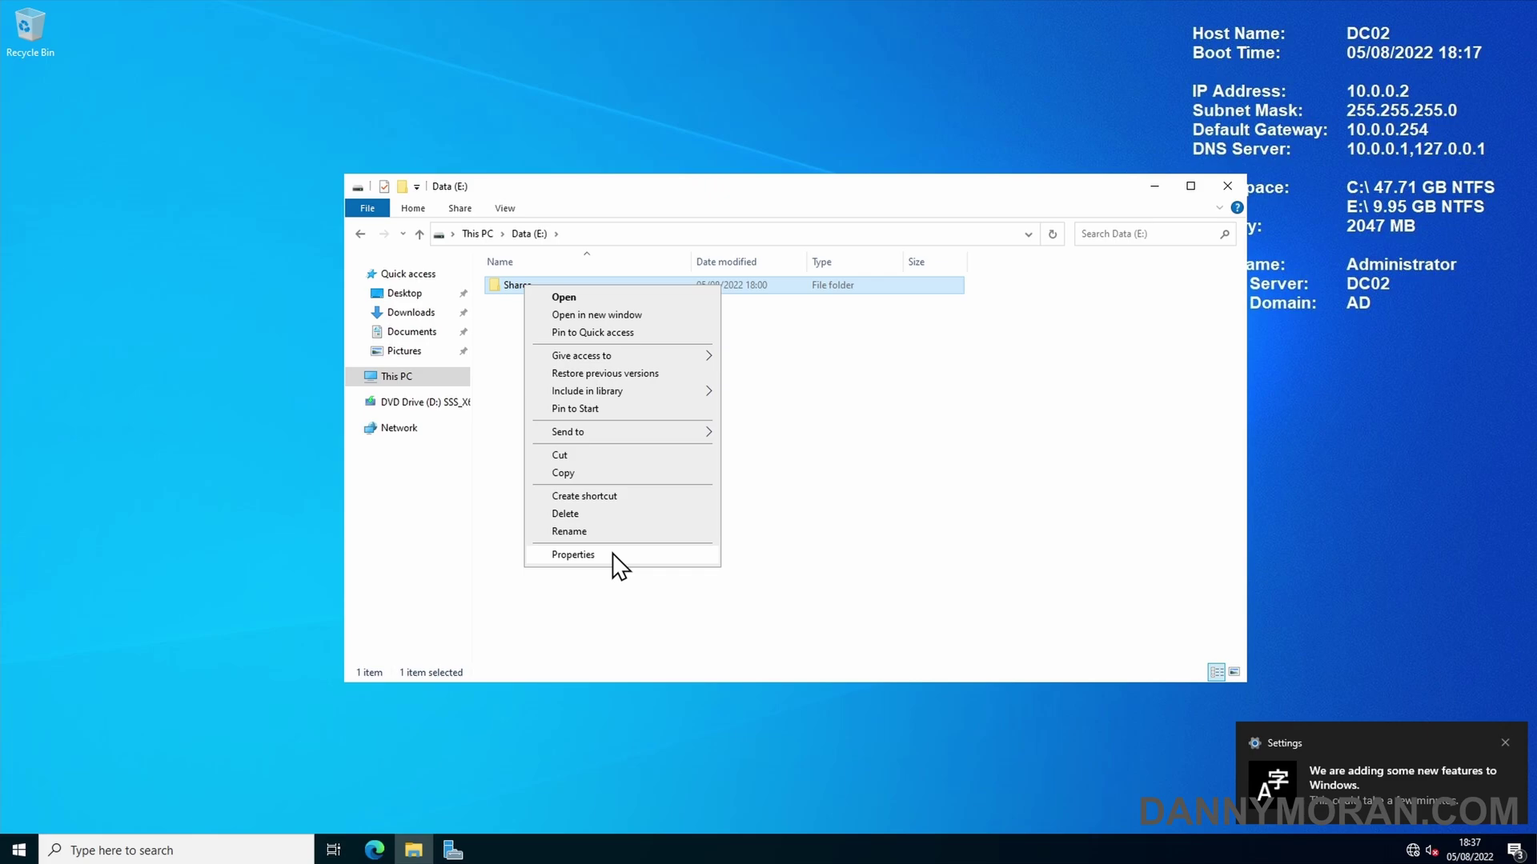
left_click(613, 554)
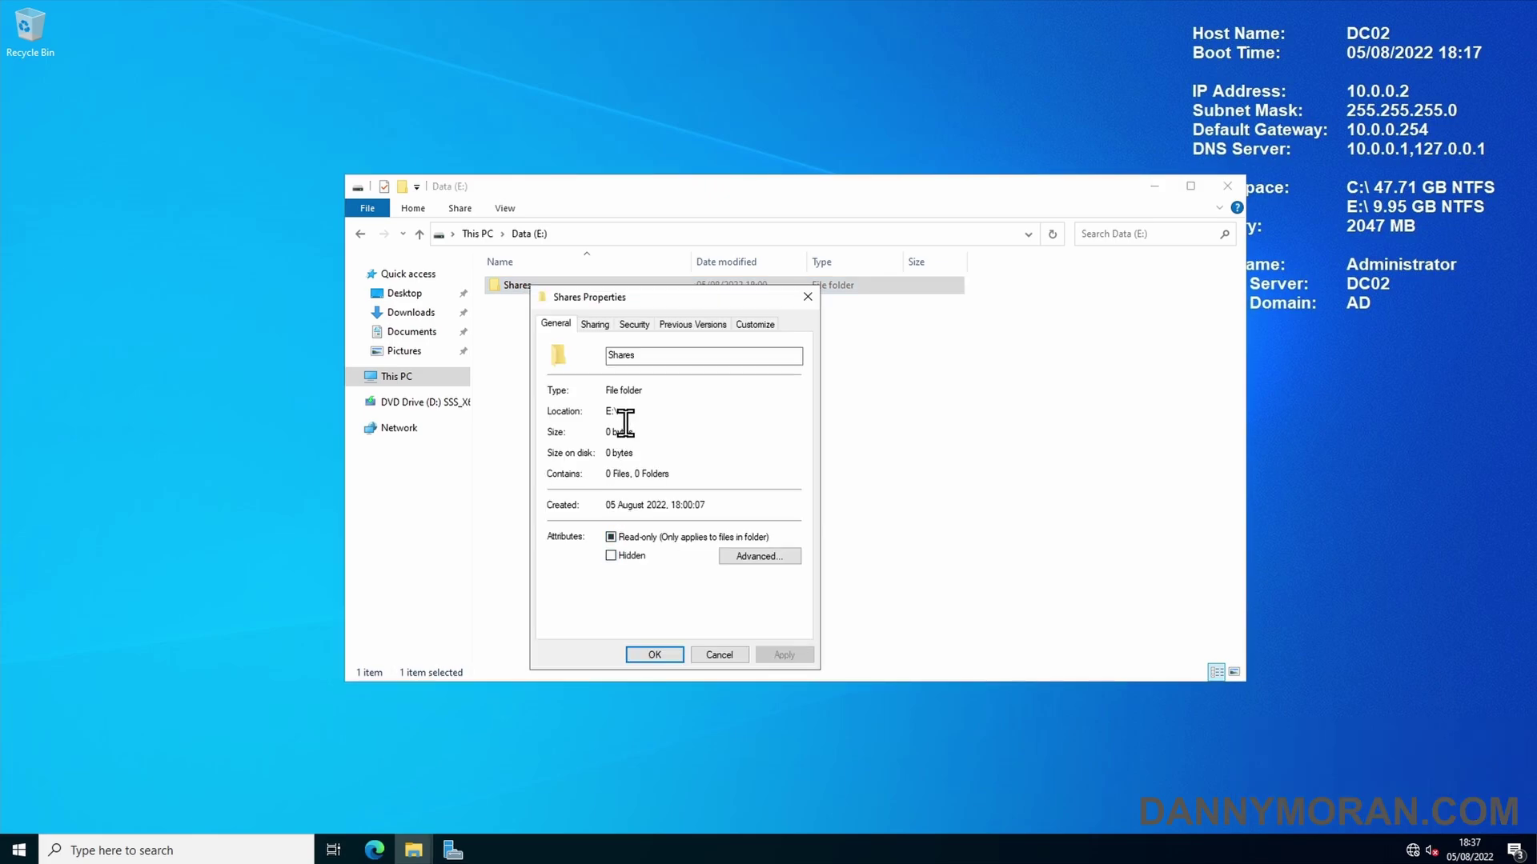
left_click(629, 326)
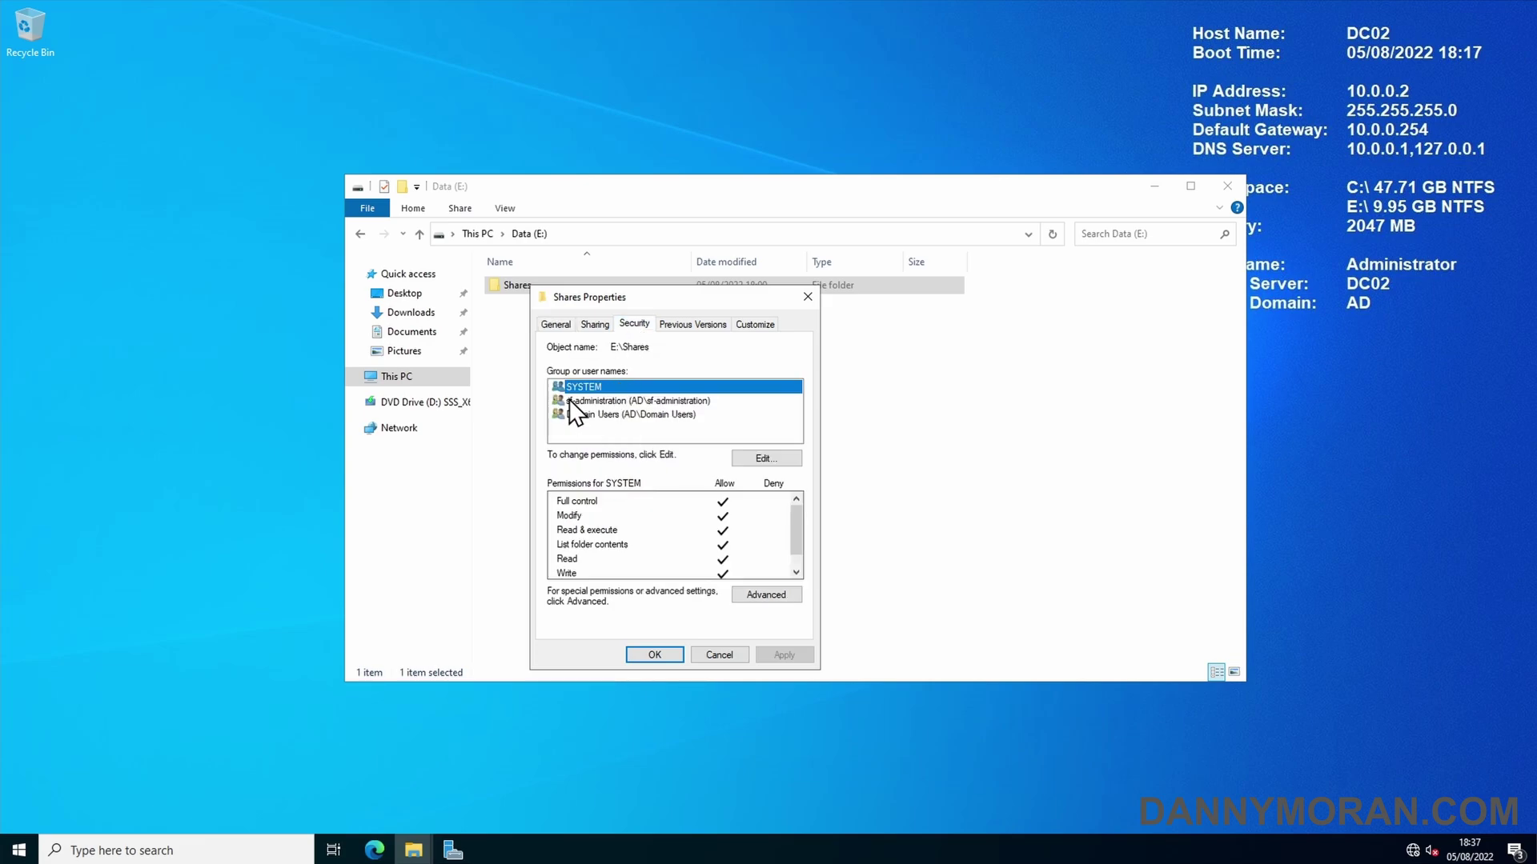
left_click(628, 414)
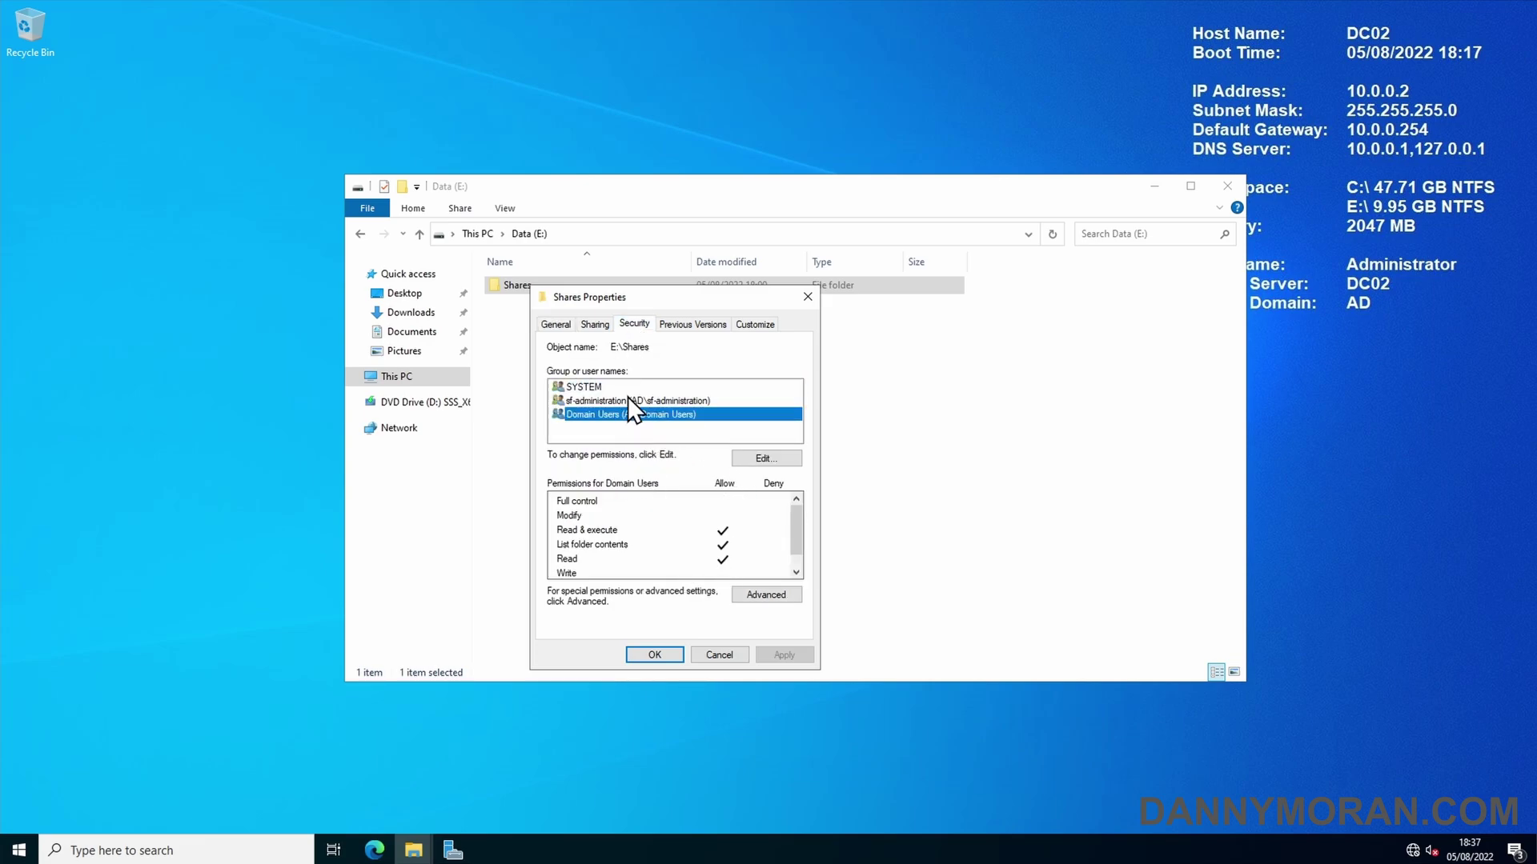
left_click(807, 297)
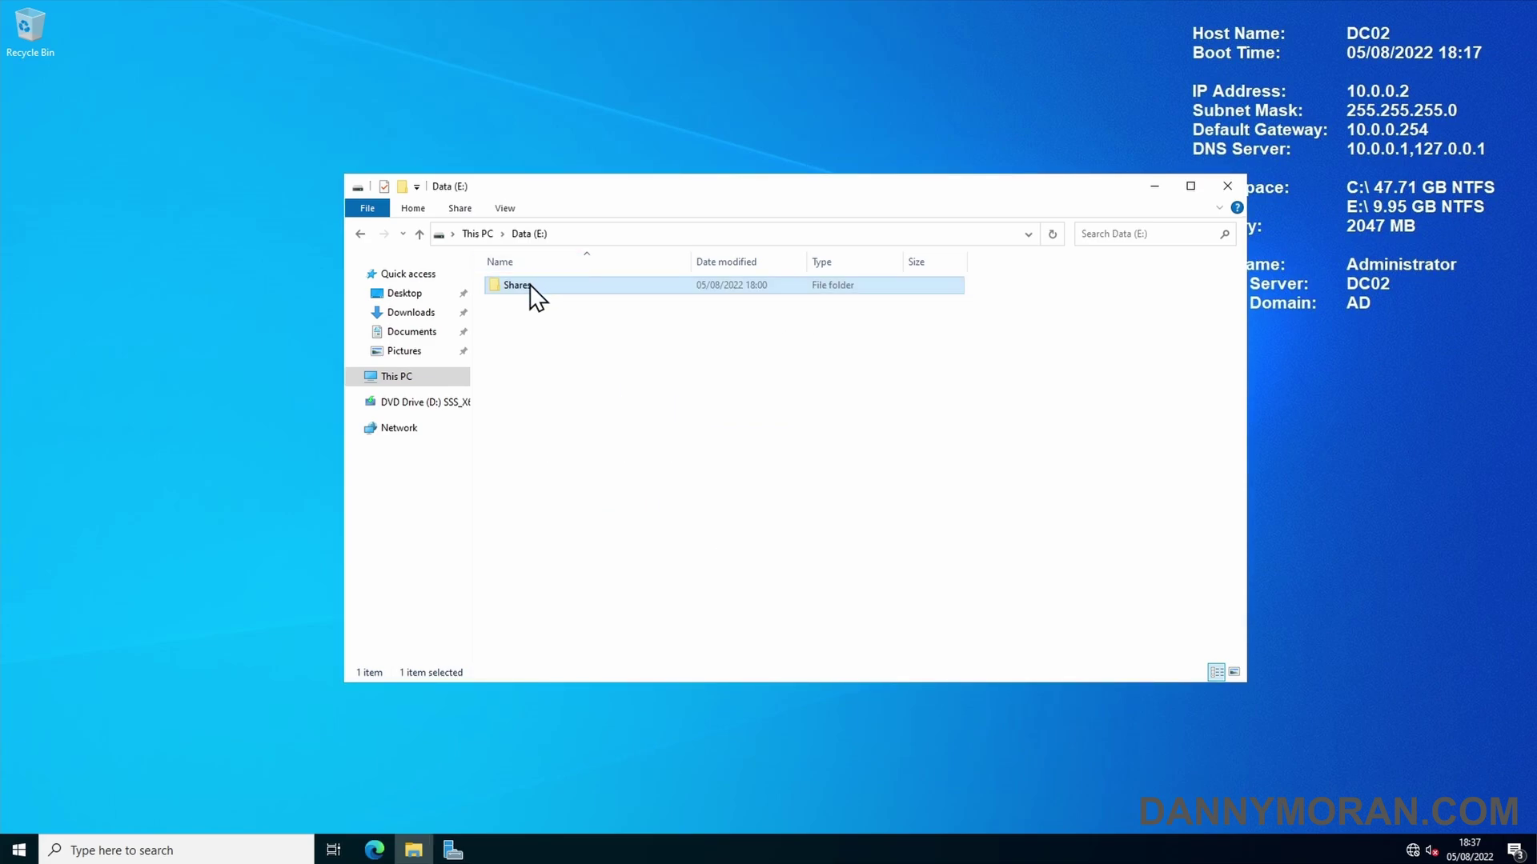
Reopen the empty Shares folder, then close File Explorer.
double_click(532, 290)
left_click_drag(540, 293, 857, 522)
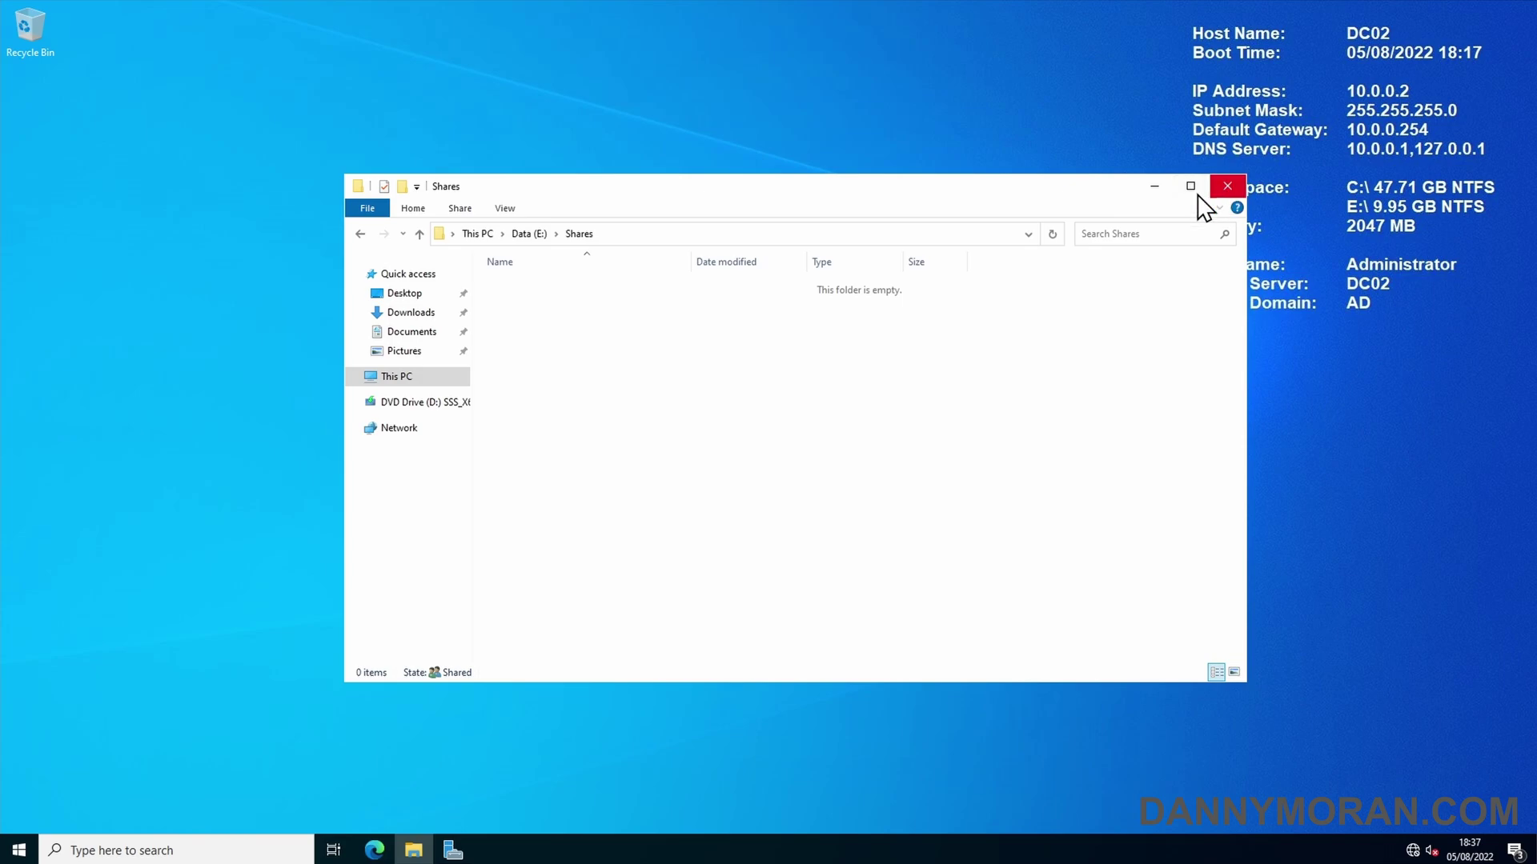
left_click(1227, 187)
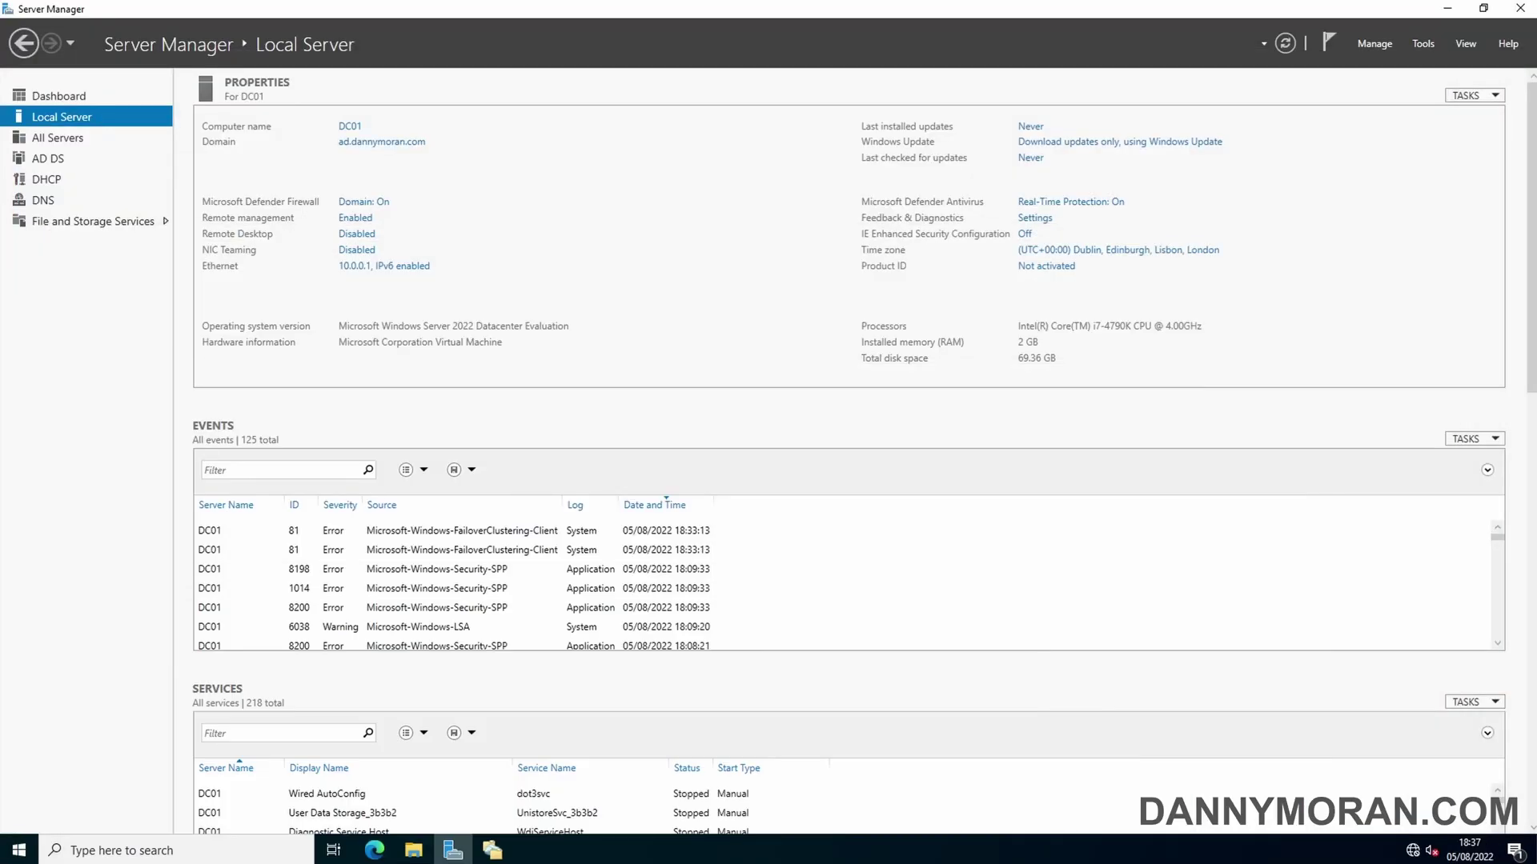
Widen the namespace tree and review the Accounts, HR and Tech folder targets, ending on Accounts.
left_click(493, 850)
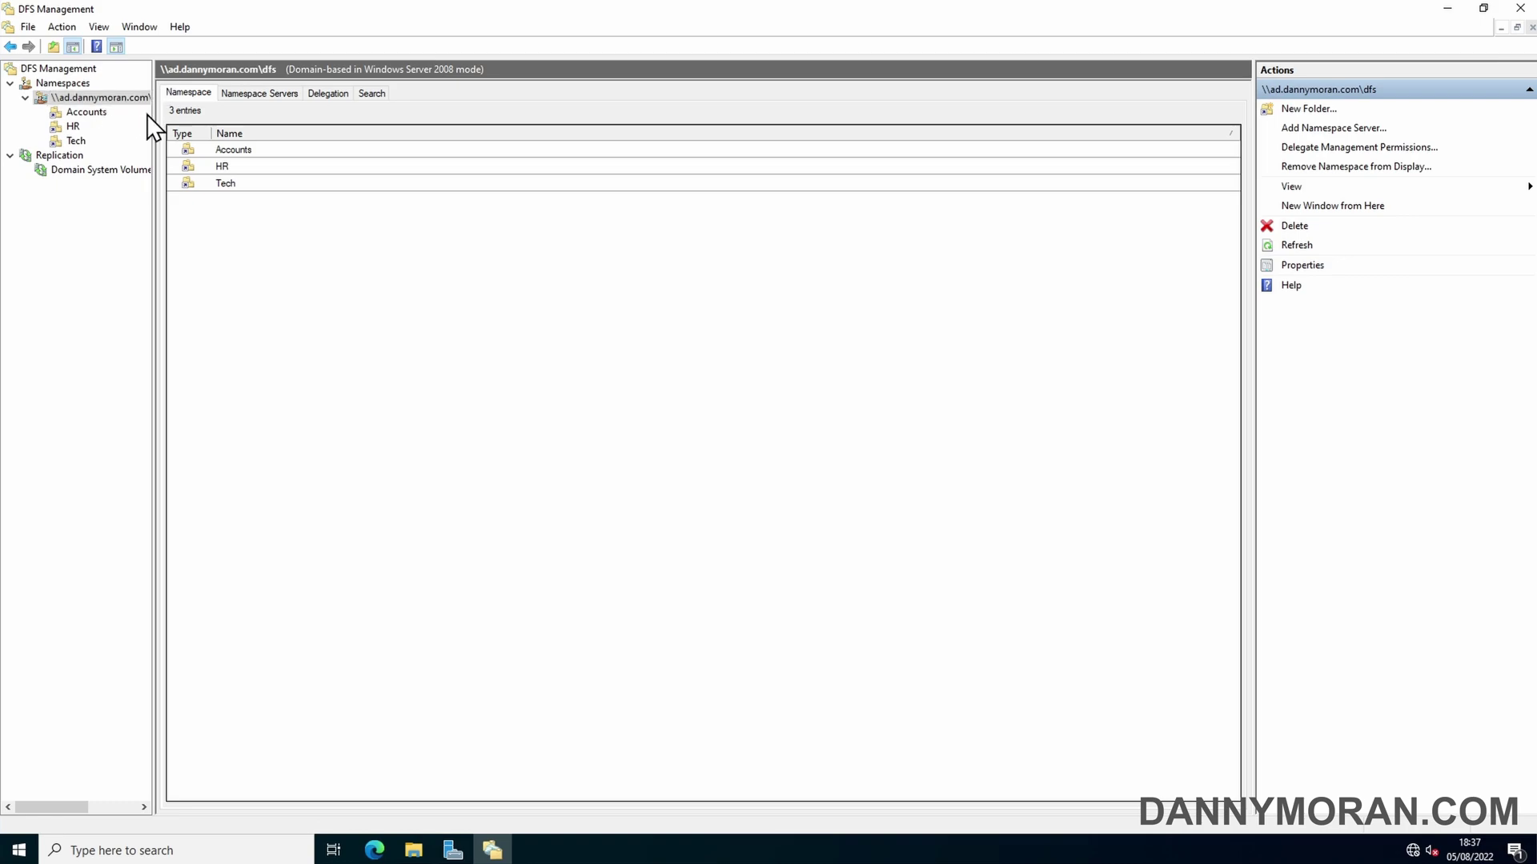
left_click_drag(153, 122, 196, 120)
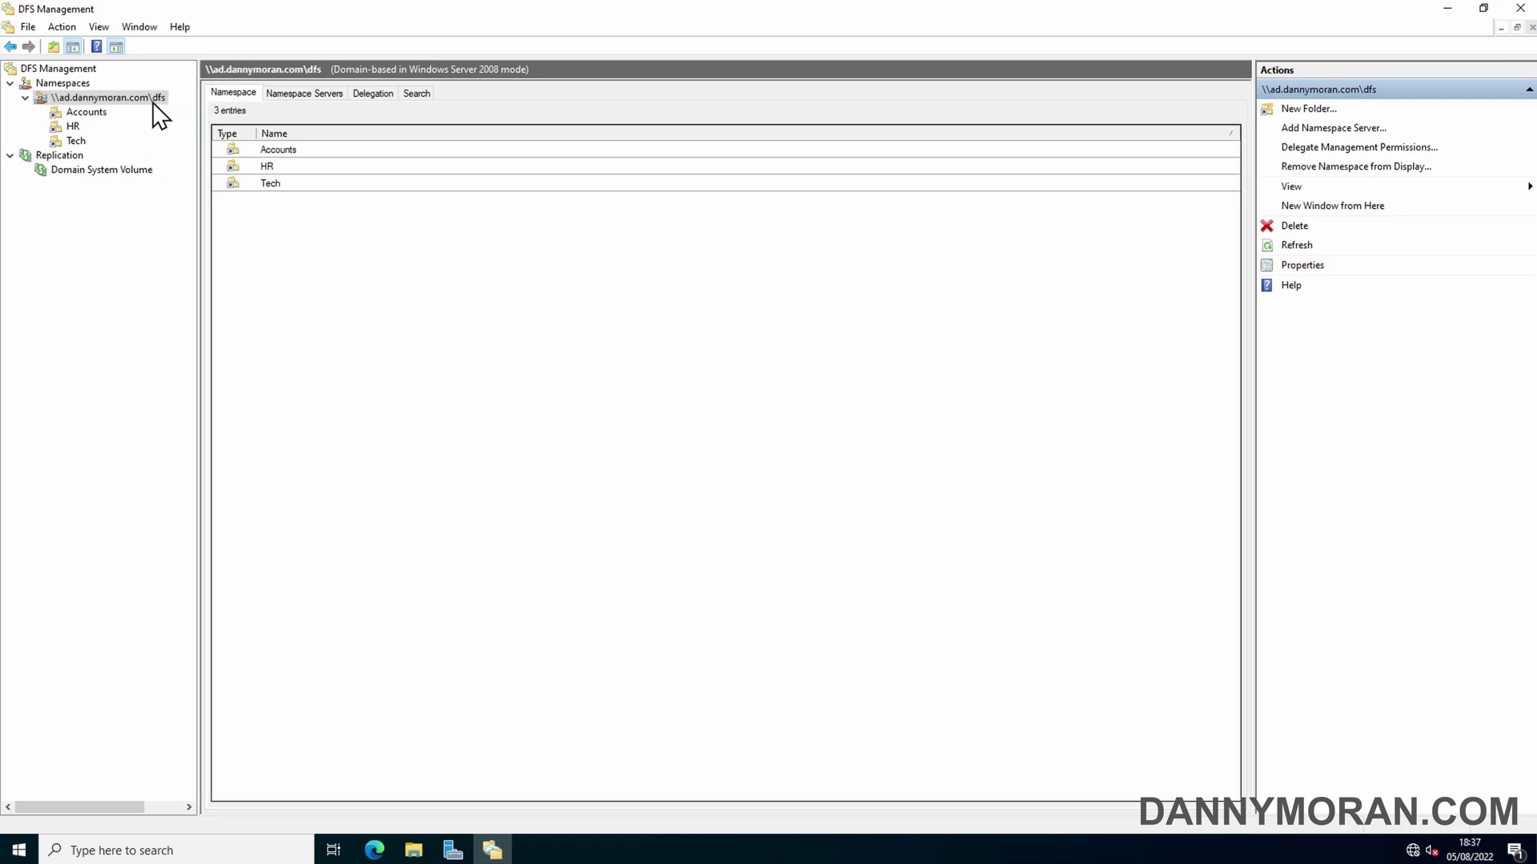
left_click(84, 114)
left_click(72, 126)
left_click(76, 141)
left_click(86, 114)
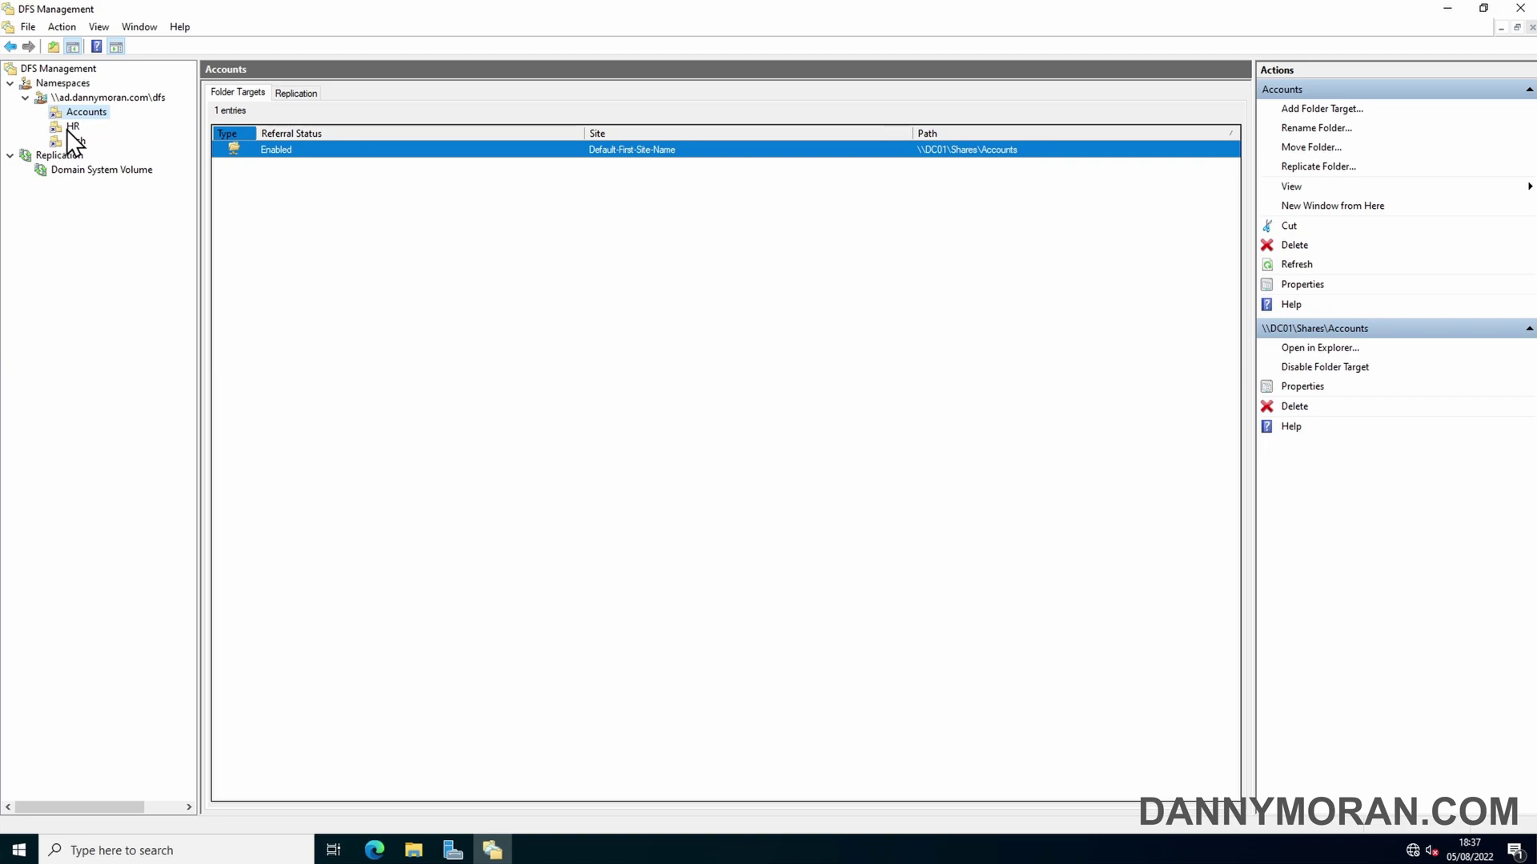
left_click(72, 127)
left_click(76, 141)
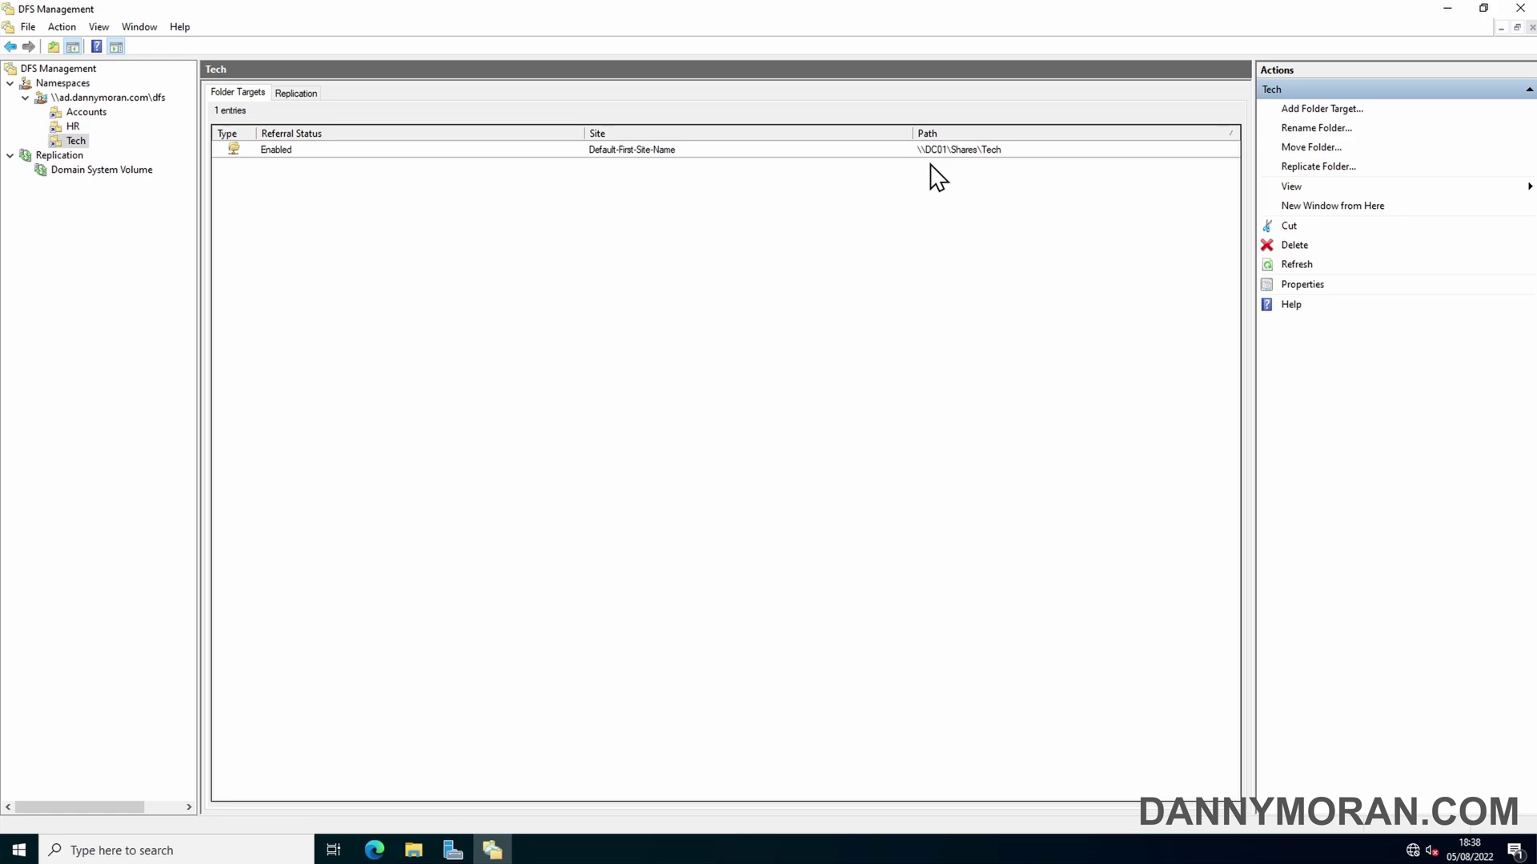
left_click(80, 112)
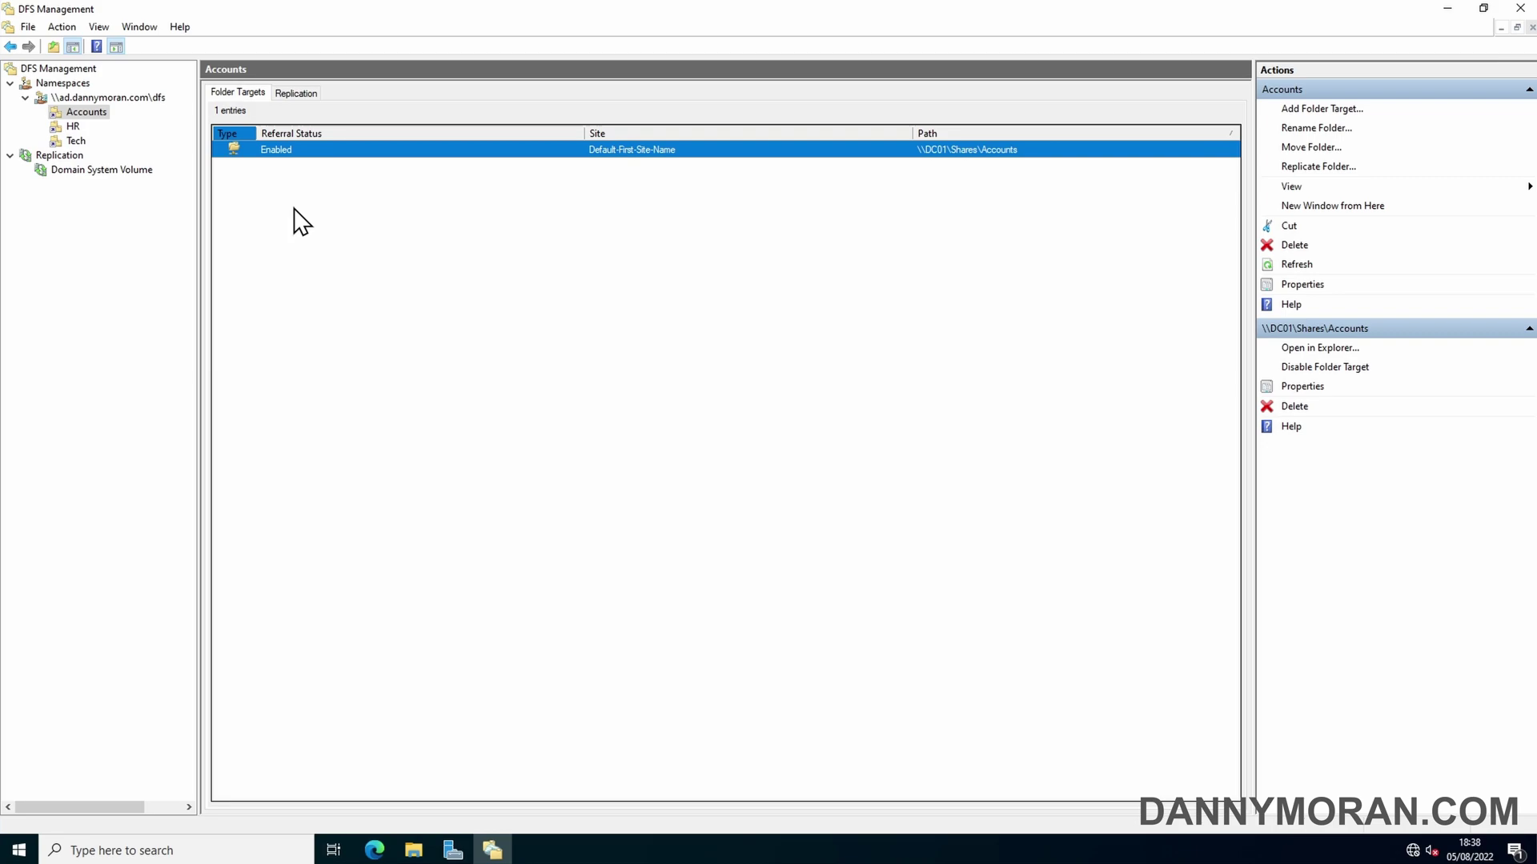
Open \\DC01\Shares through Run and move its window aside.
key("super+r")
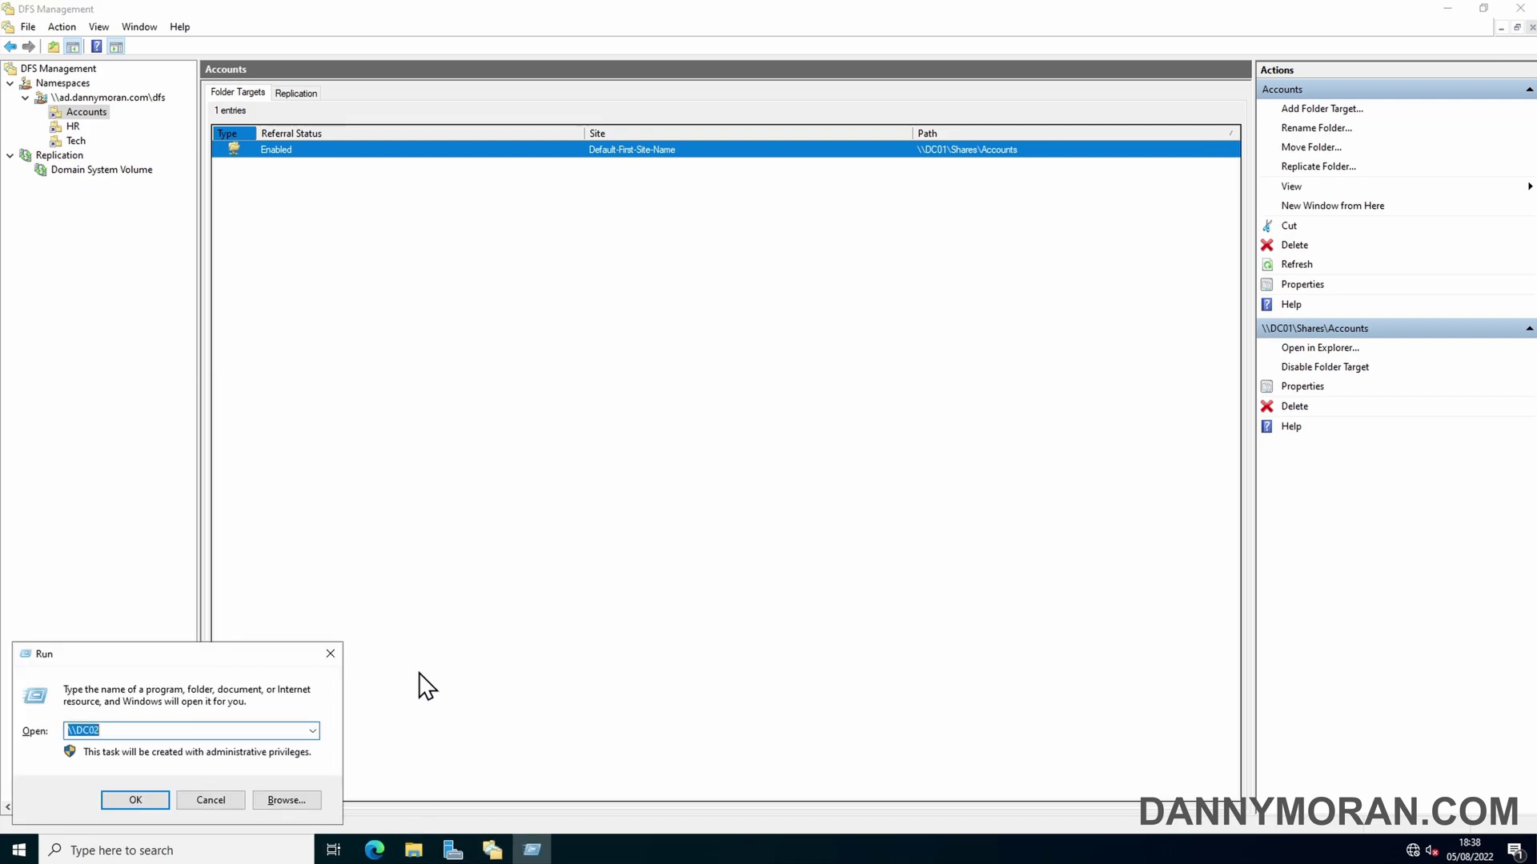
key("Return")
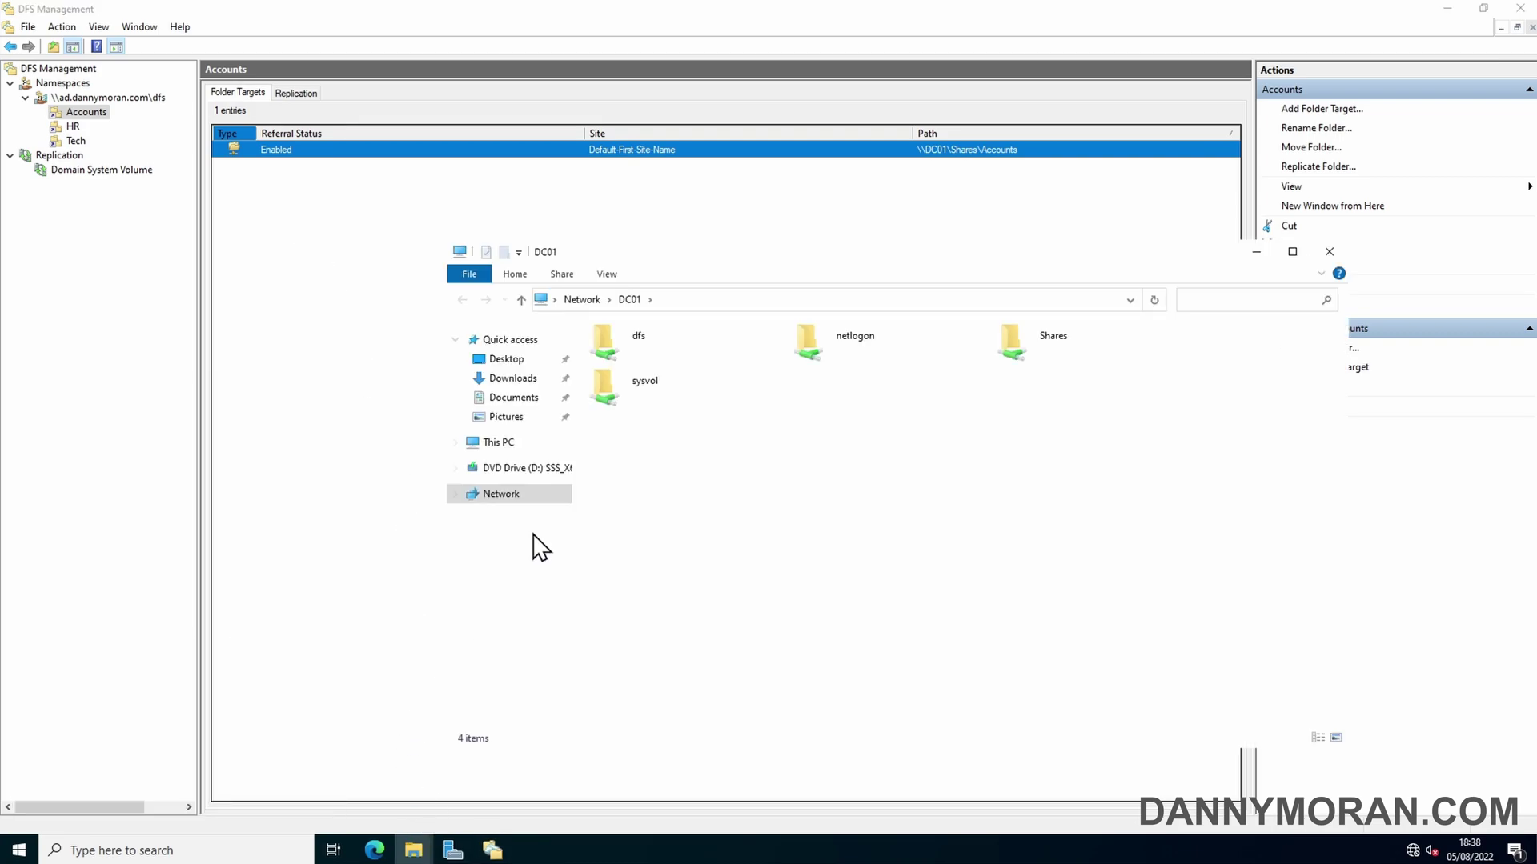
double_click(1020, 345)
left_click_drag(690, 255, 397, 218)
Open \\DC02\Shares through Run and place it beside the DC01 Shares window.
right_click(16, 850)
left_click(55, 767)
key("Return")
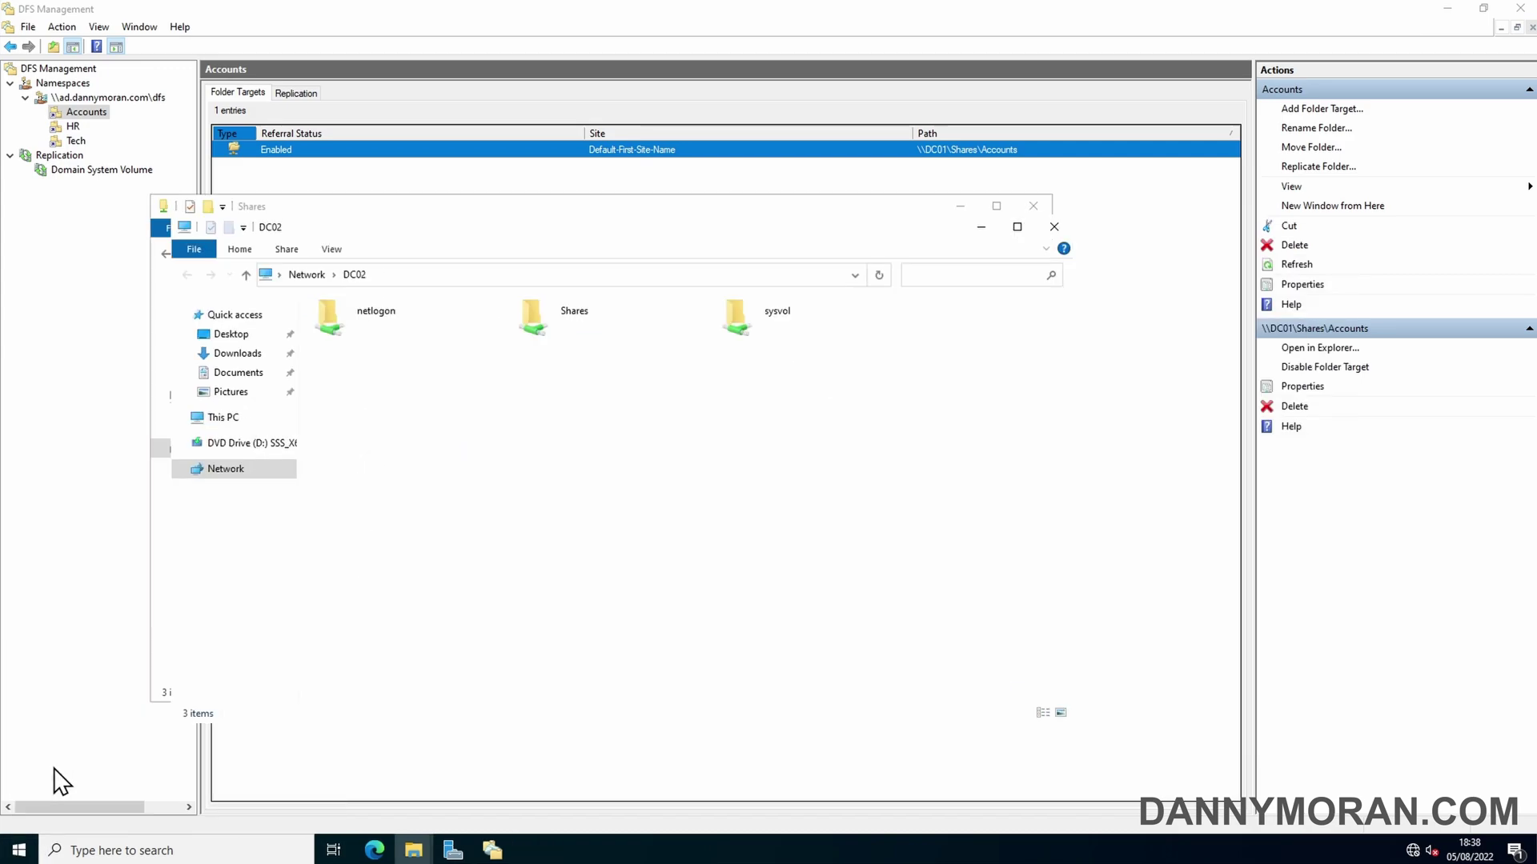
double_click(580, 324)
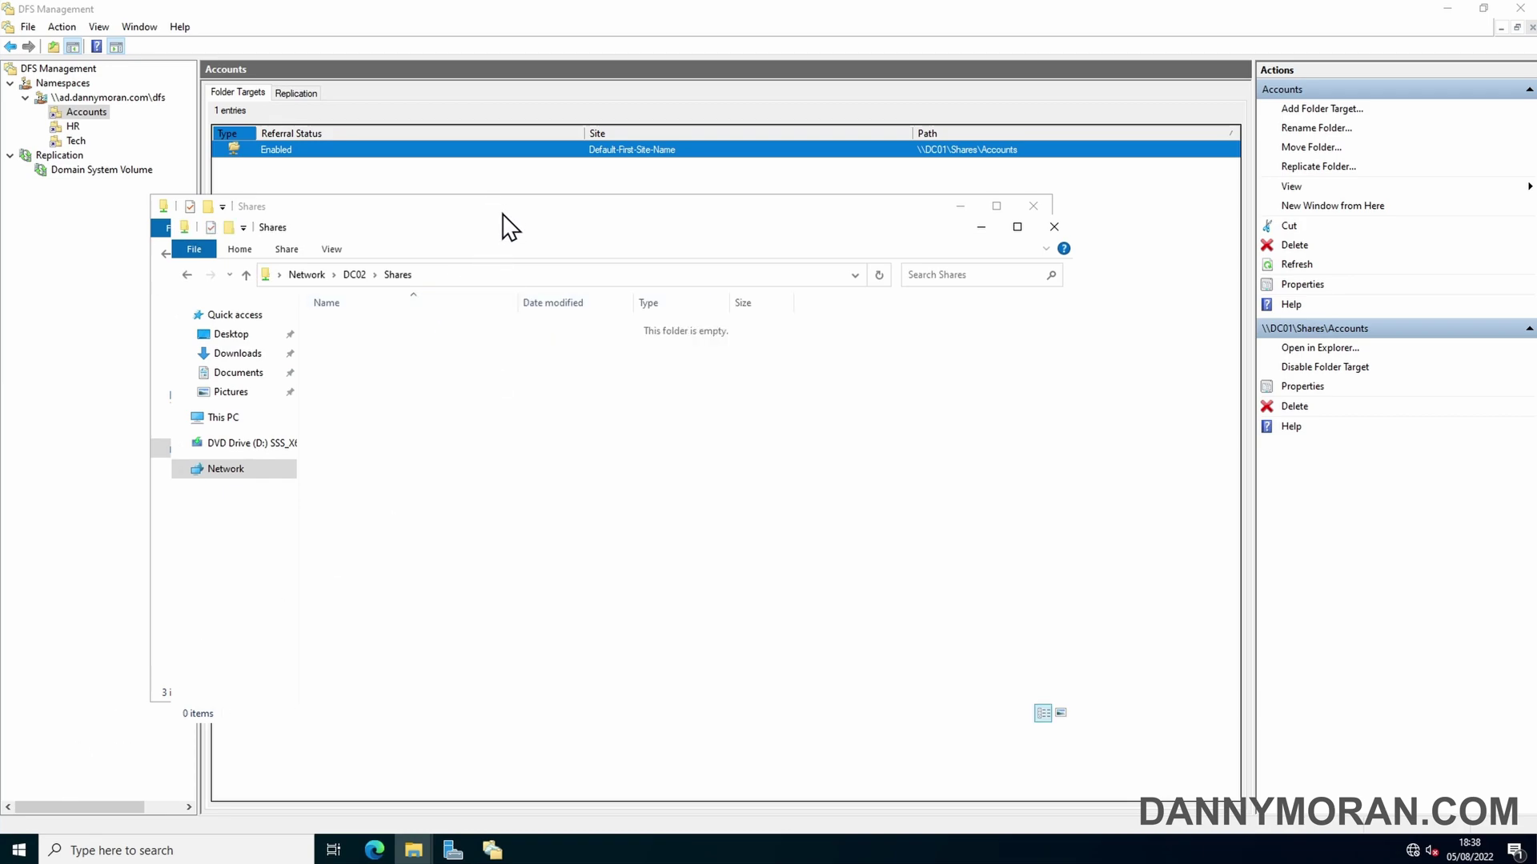
left_click_drag(505, 213, 989, 216)
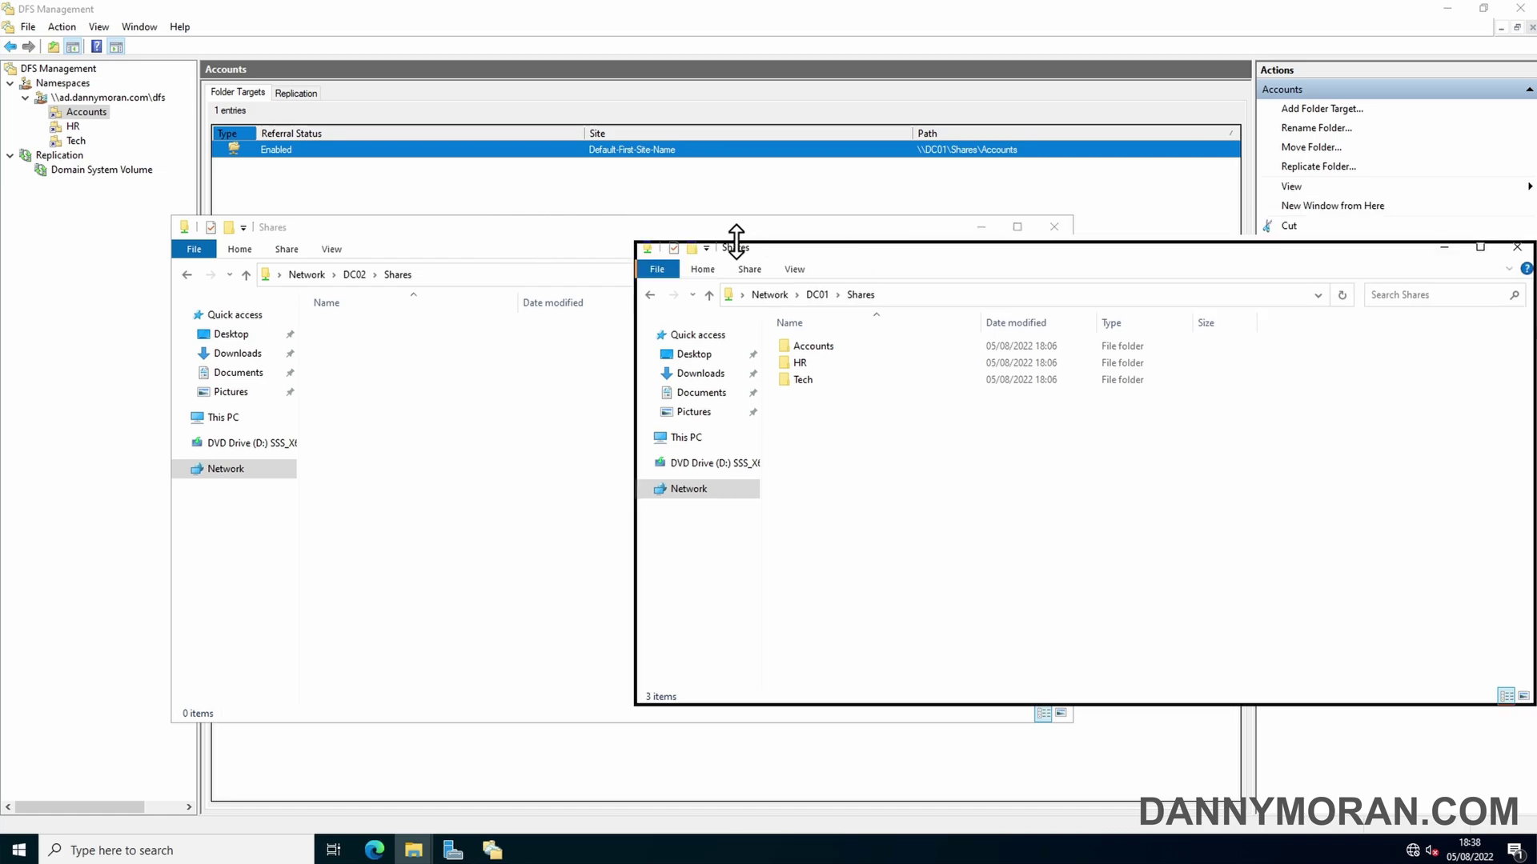
left_click_drag(703, 240, 353, 251)
left_click_drag(731, 225, 1194, 233)
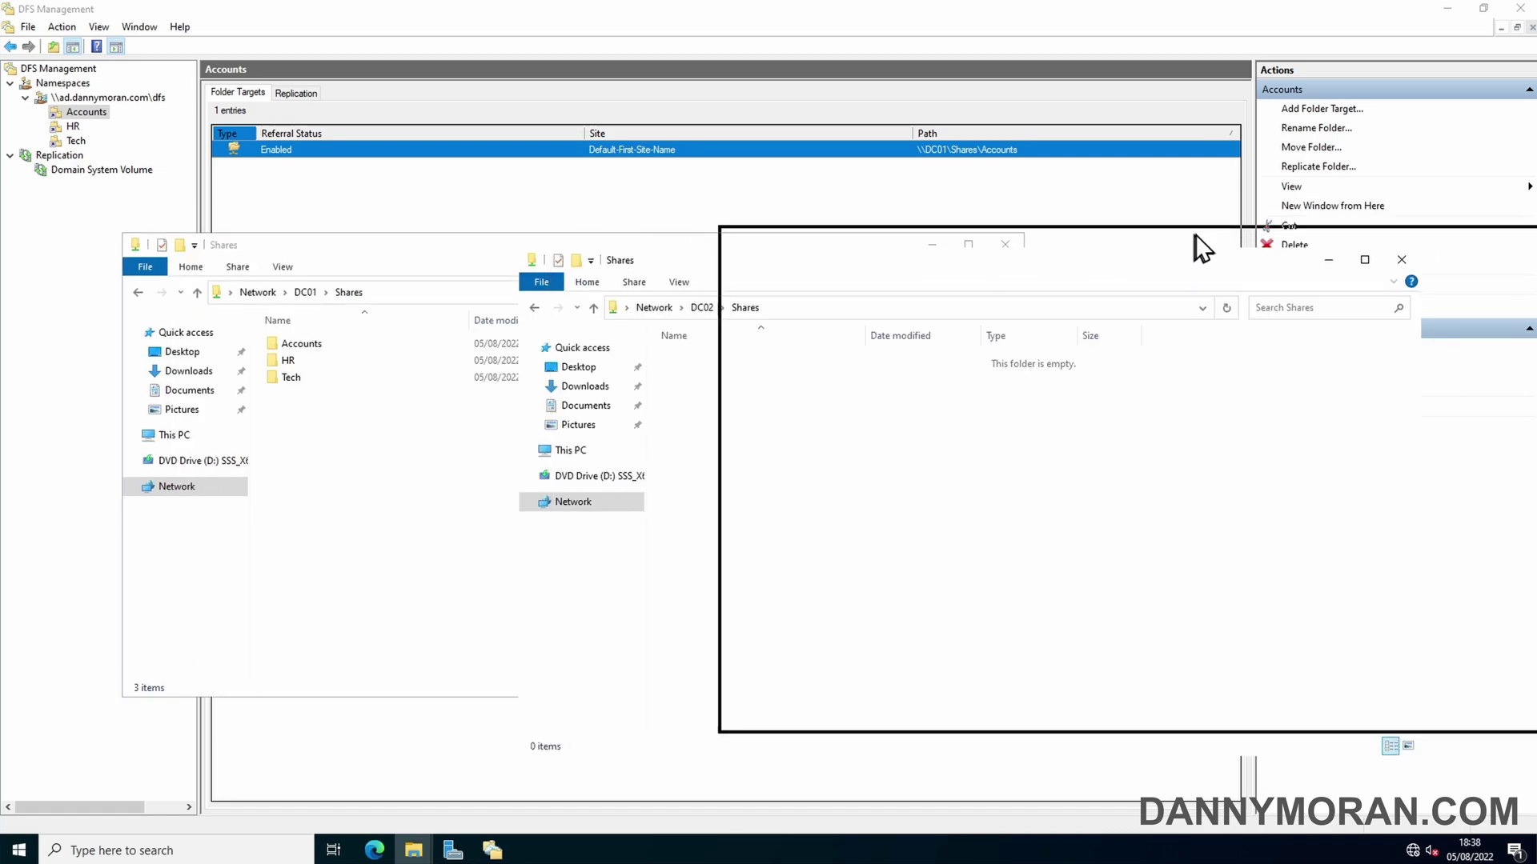
Create new folders named Accounts, HR and Tech in DC02's Shares folder.
right_click(934, 384)
mouse_move(1016, 552)
left_click(1158, 552)
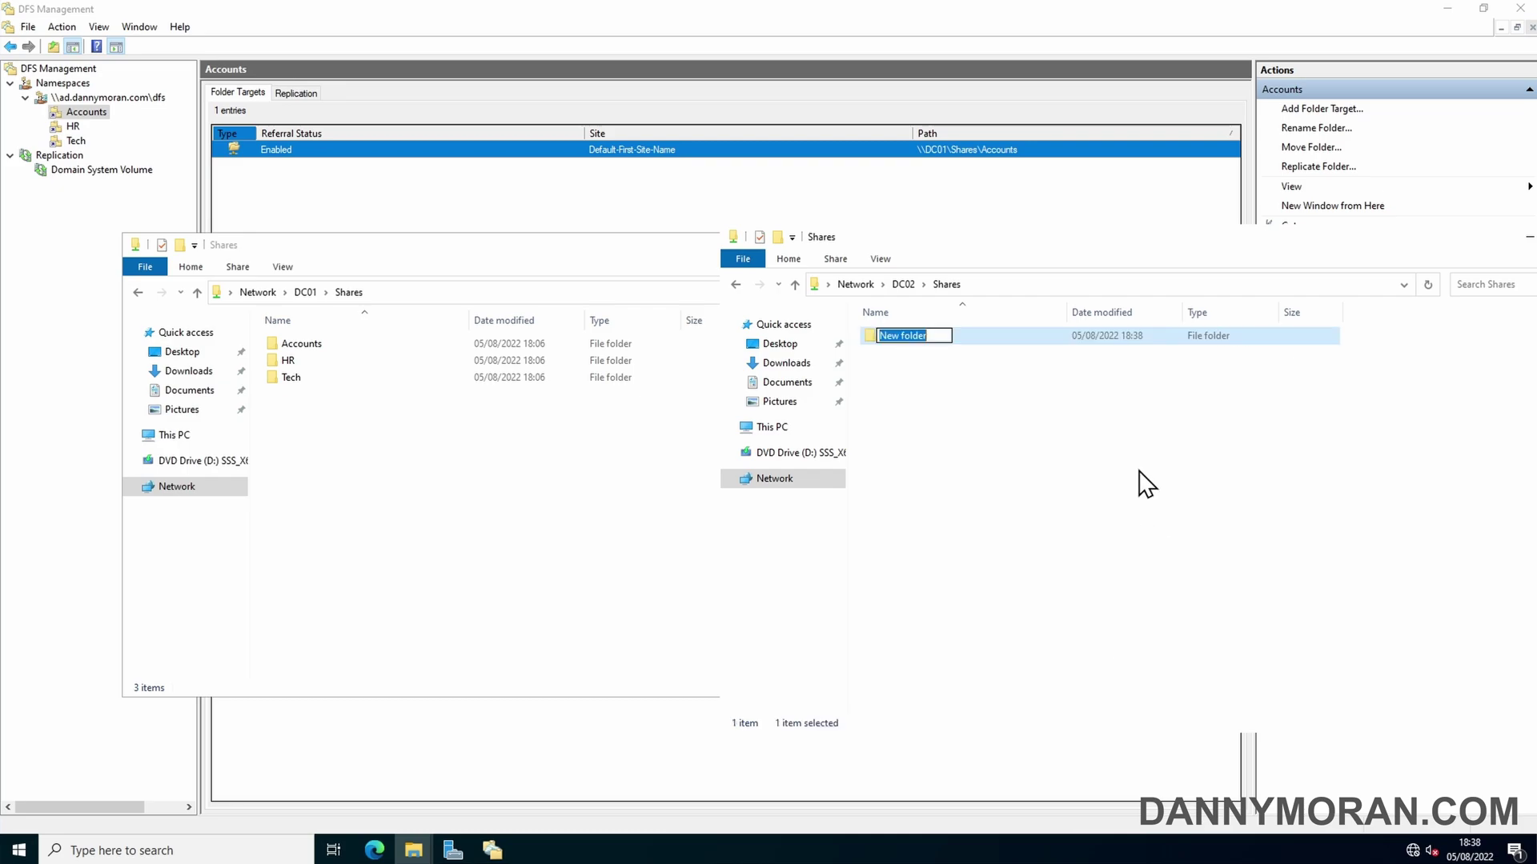
type("Accounts")
key("Return")
right_click(964, 402)
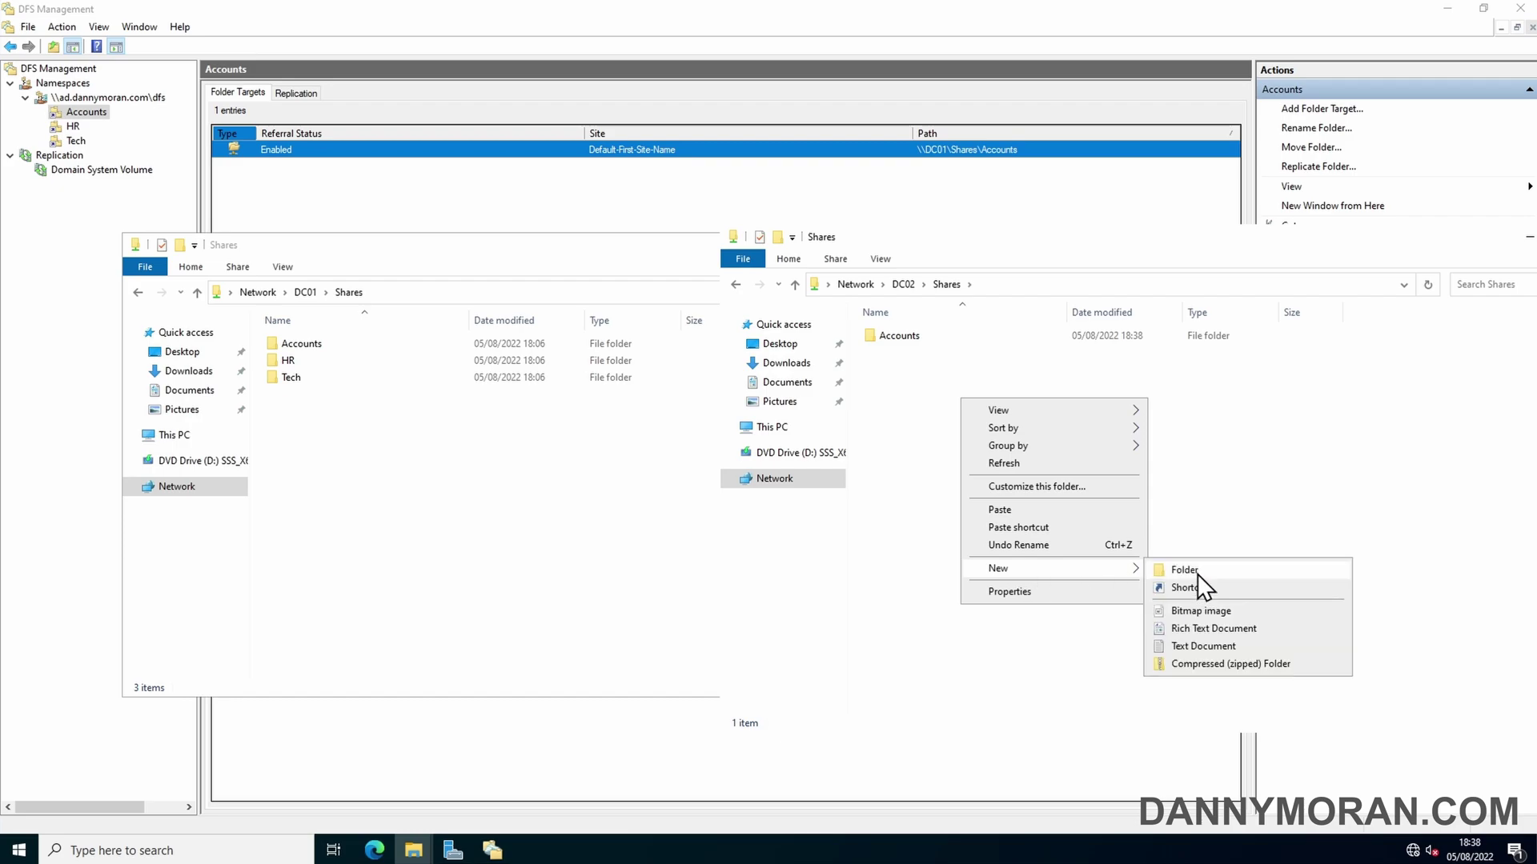
left_click(1155, 570)
type("HR")
key("Return")
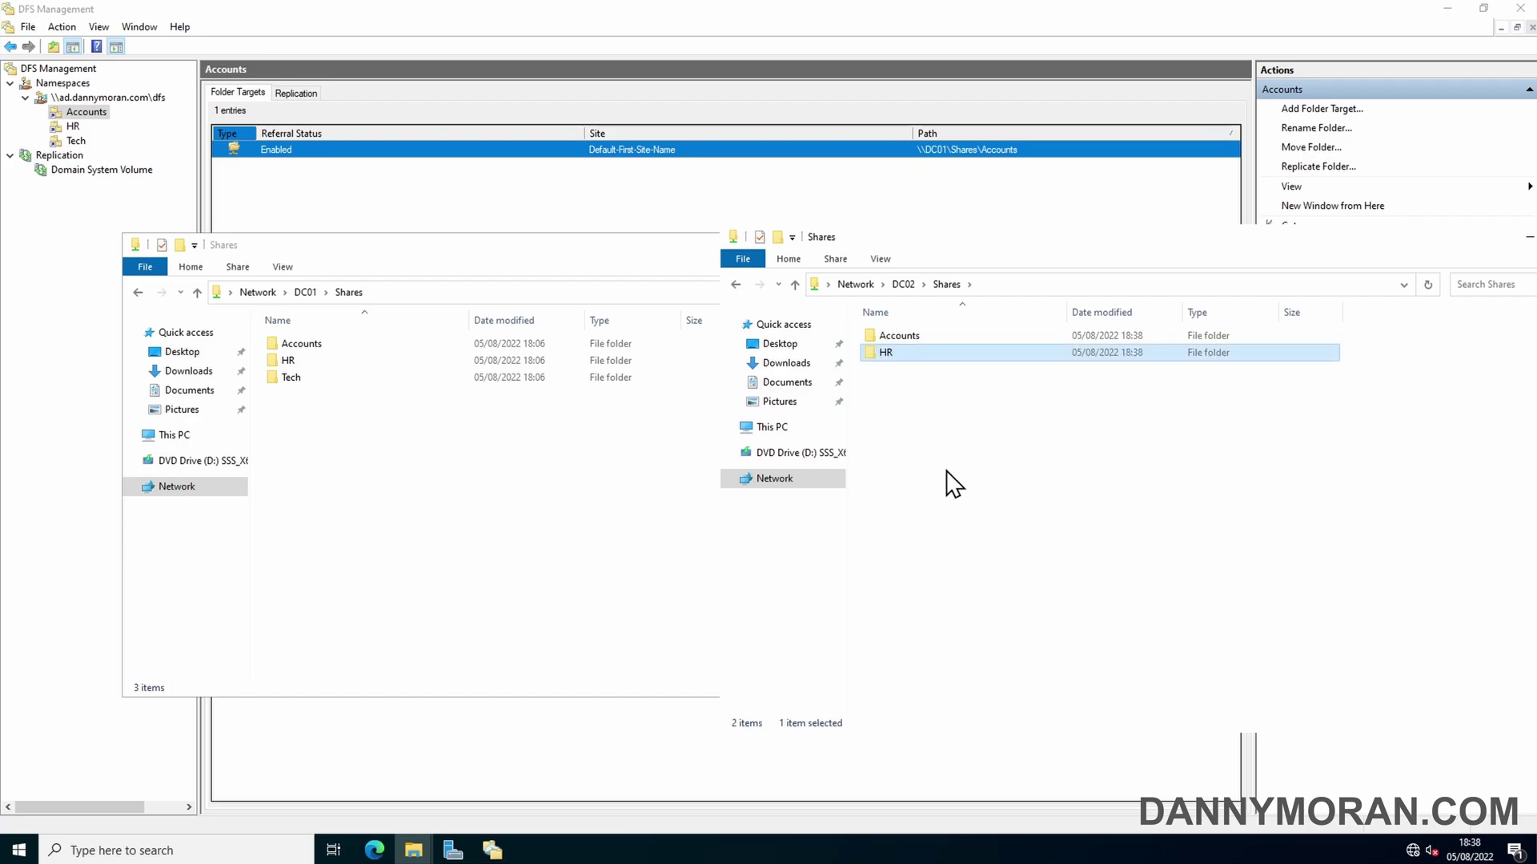
right_click(945, 470)
mouse_move(1001, 637)
left_click(1172, 638)
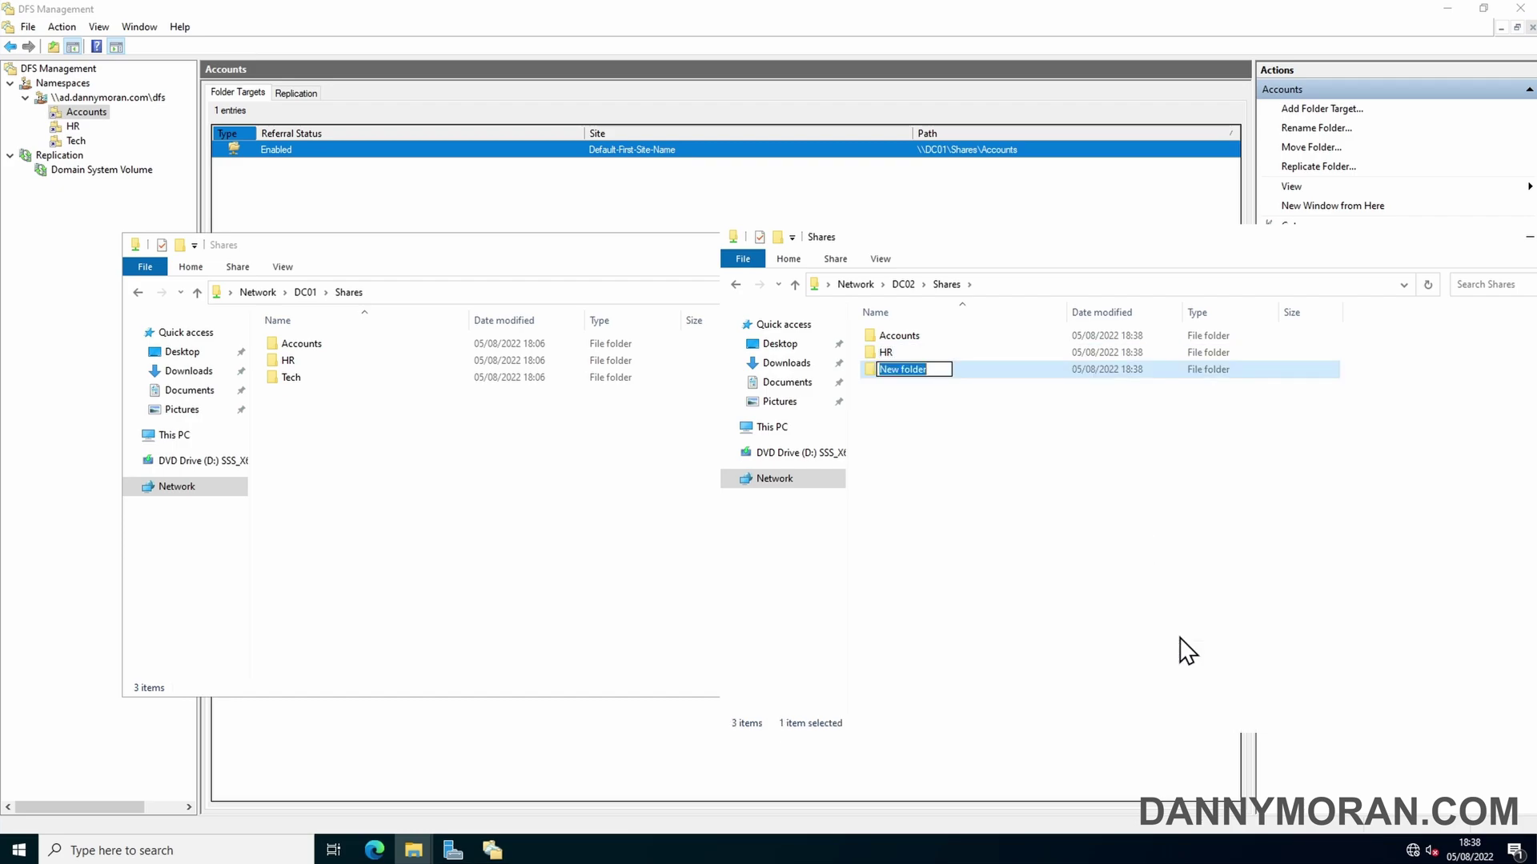
type("Tech")
key("Return")
left_click(1183, 625)
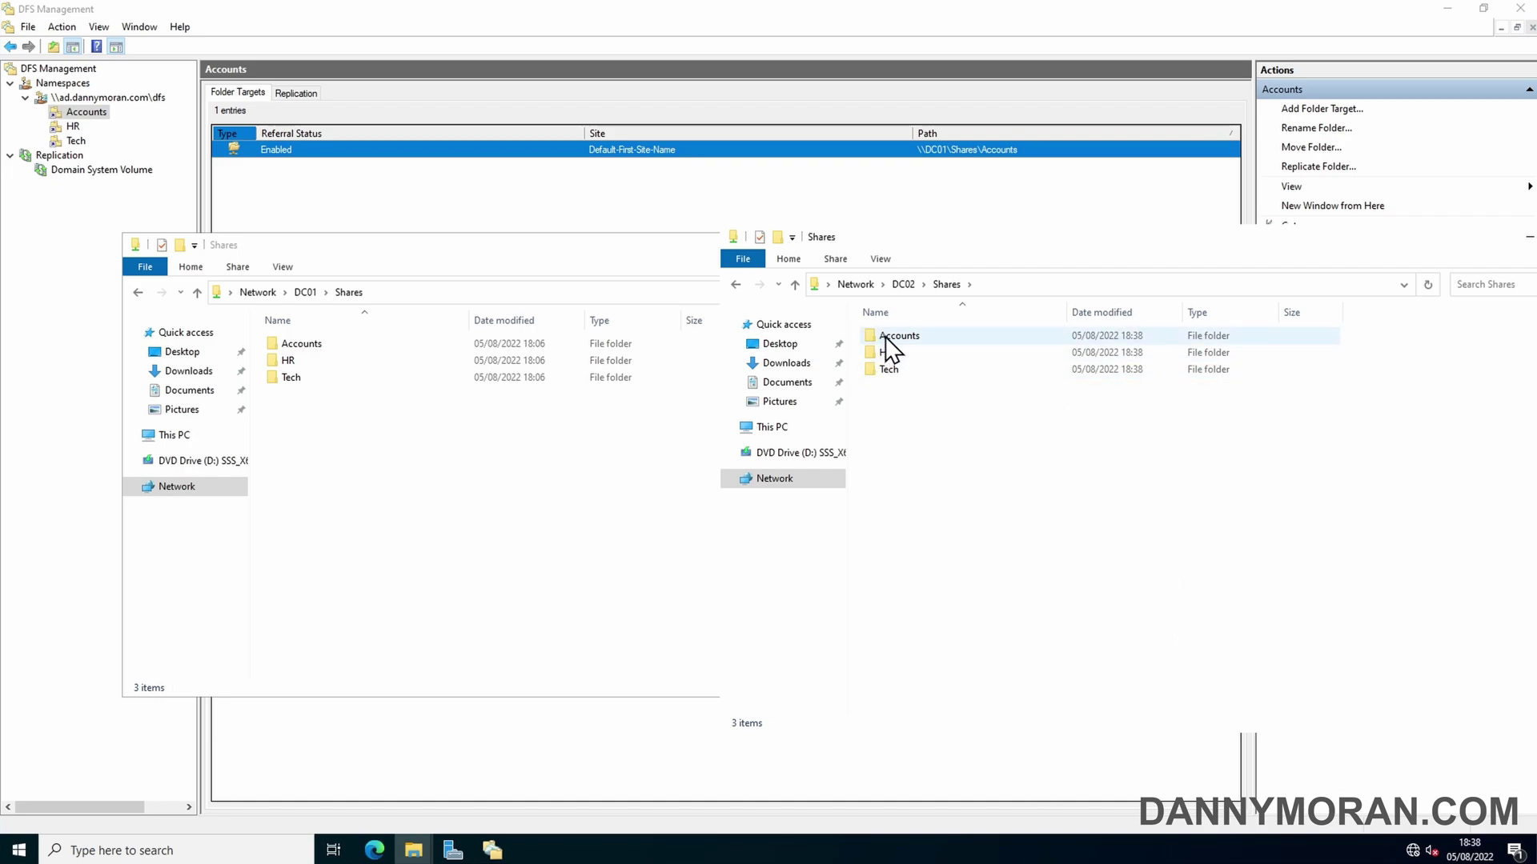
Review the Security permissions of the Accounts folder.
right_click(928, 344)
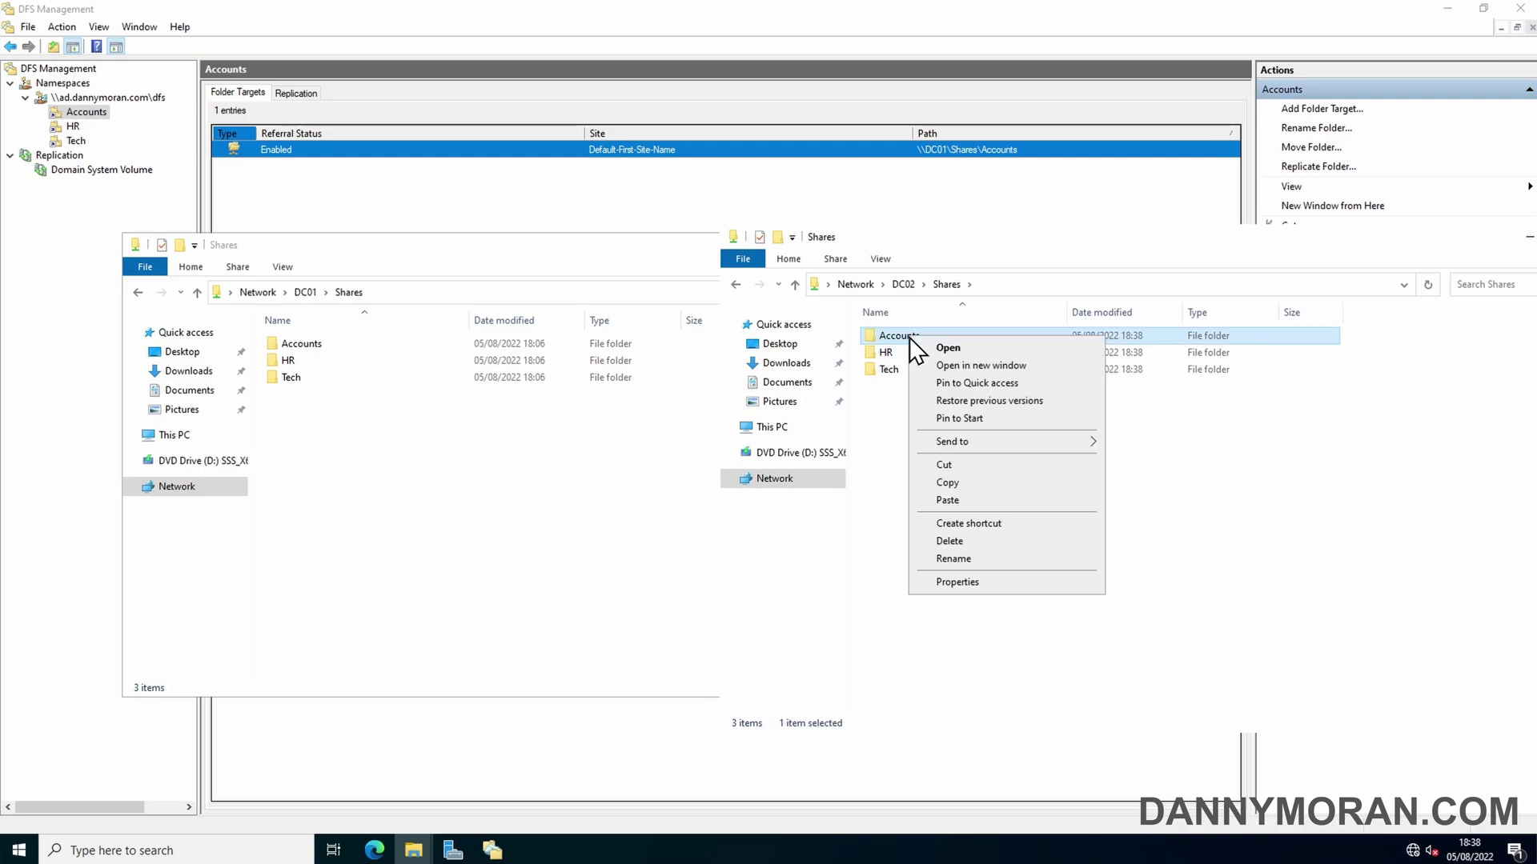
left_click(978, 583)
left_click(980, 375)
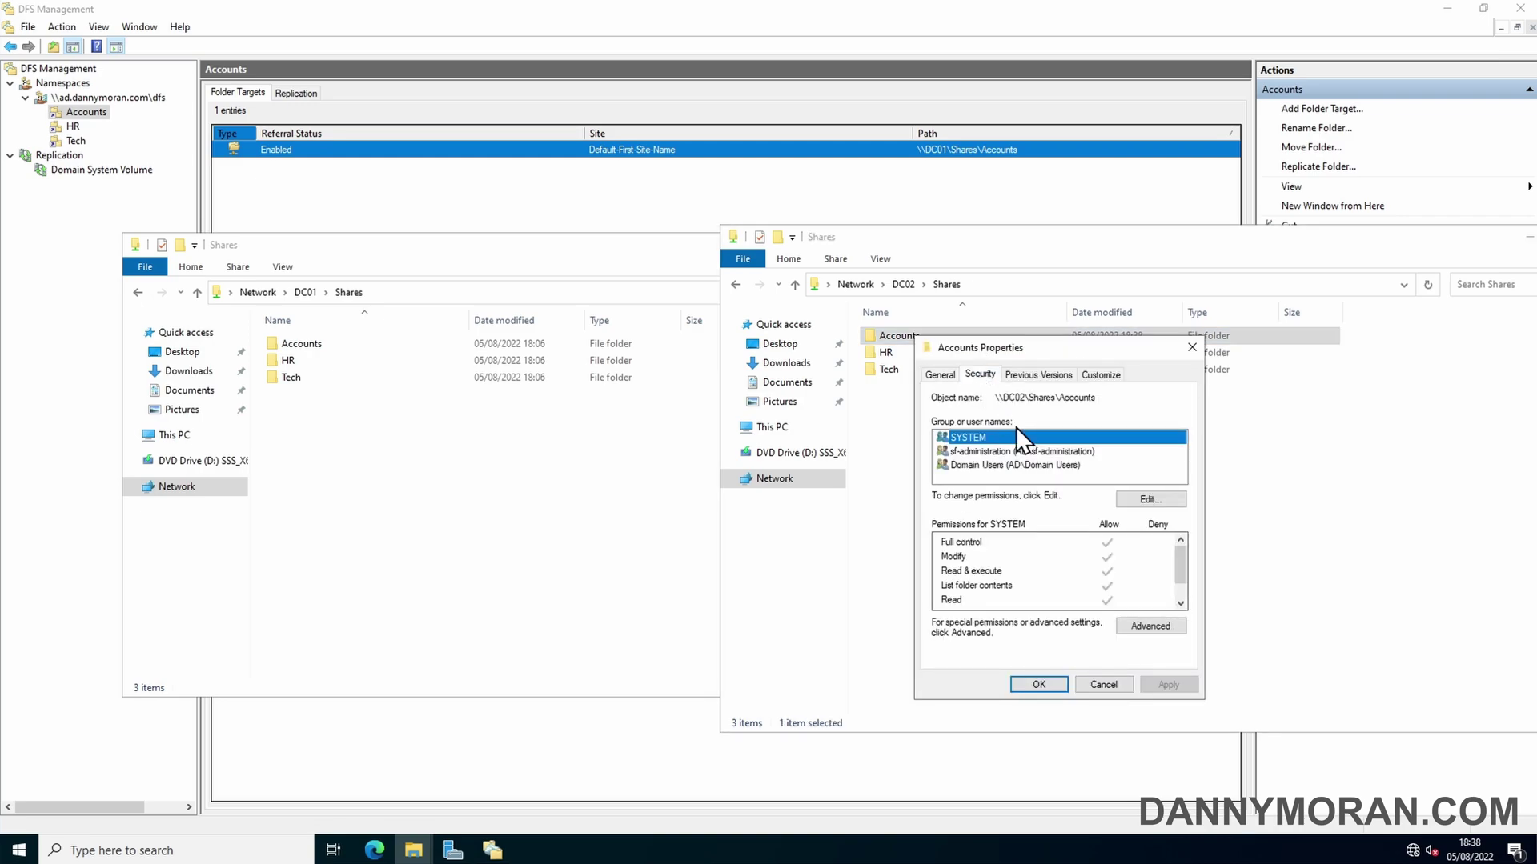
left_click(1190, 345)
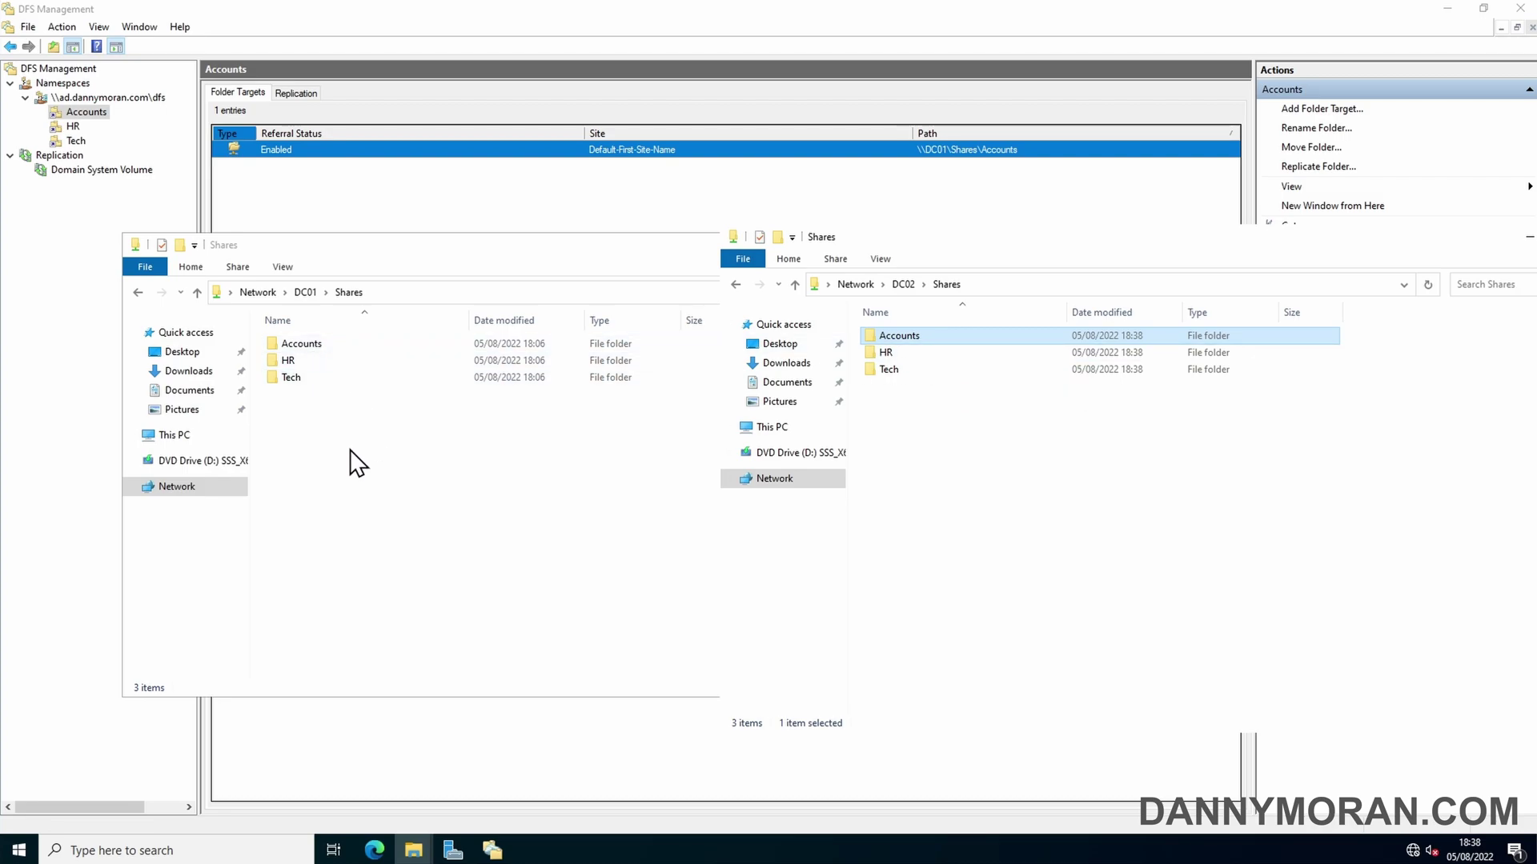
Minimize both Shares Explorer windows to bring DFS Management back into view.
left_click_drag(1210, 240, 891, 241)
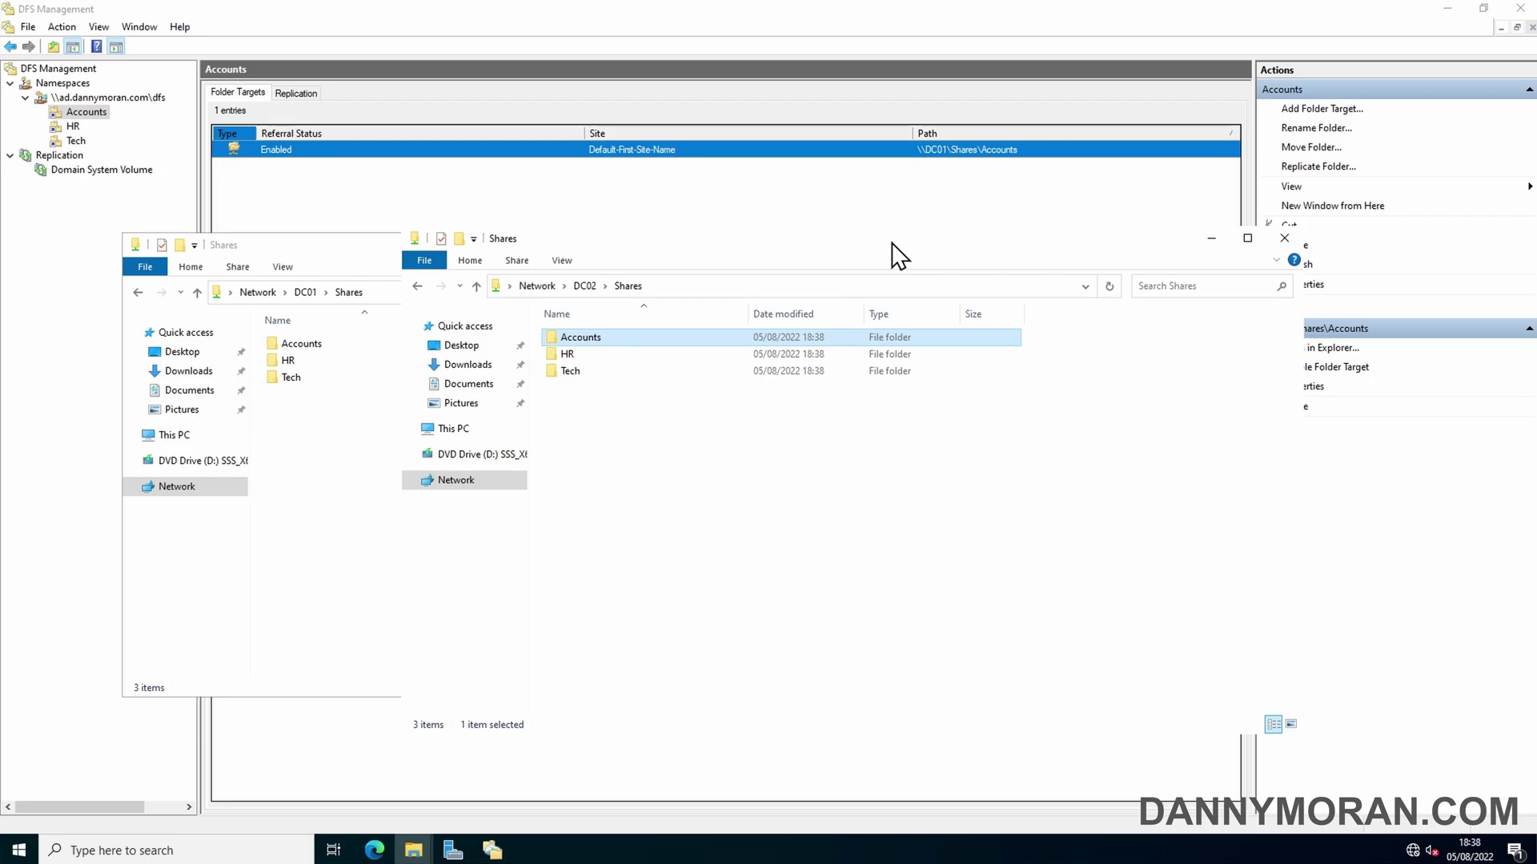
left_click(1211, 238)
left_click(944, 241)
left_click(438, 164)
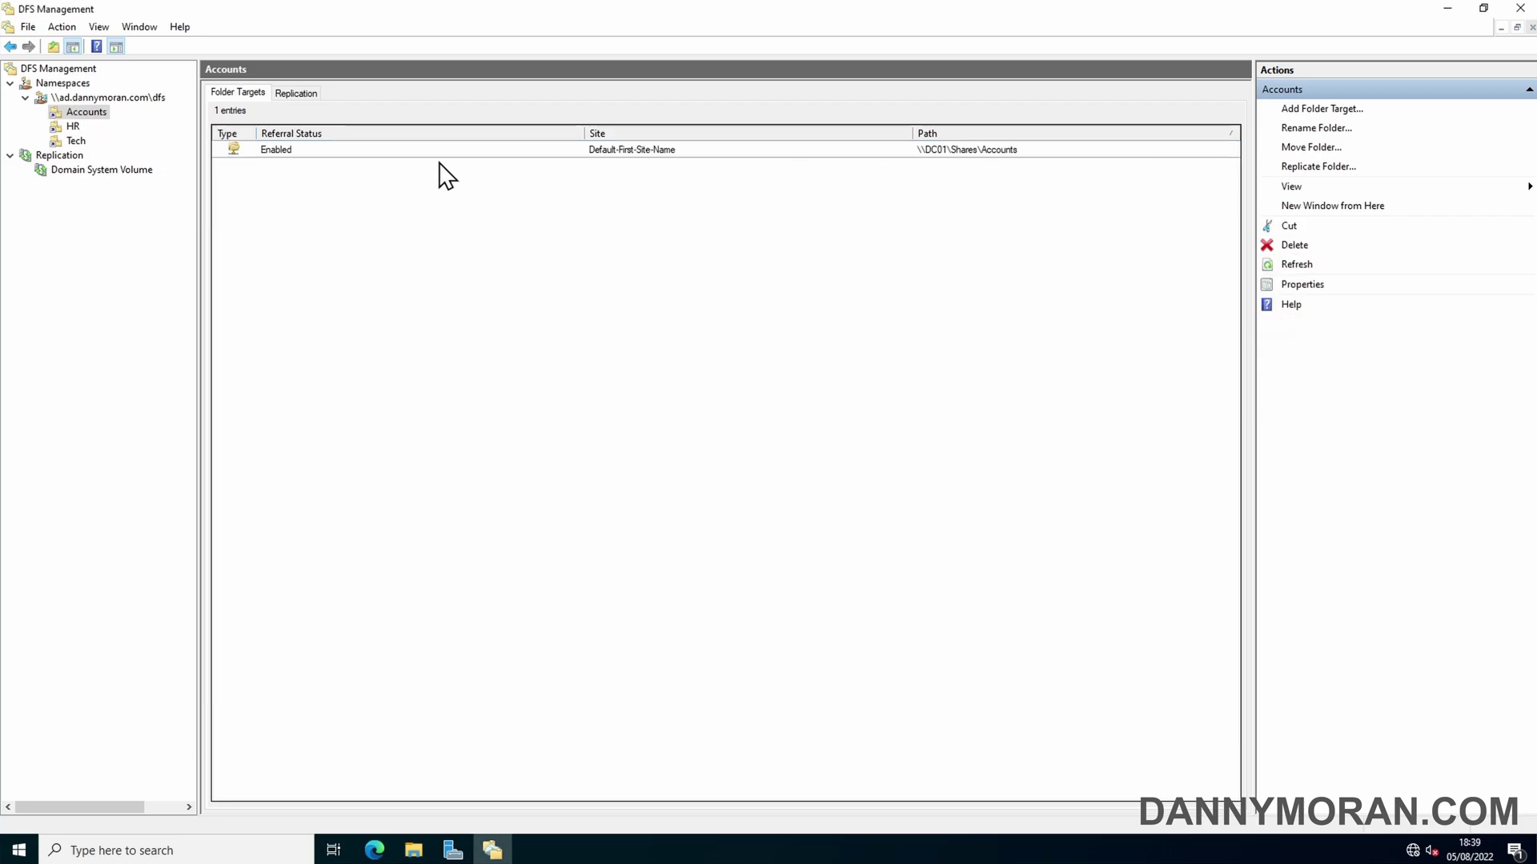
Start replicating the Accounts folder and browse shared folders on server DC02.
left_click(1302, 168)
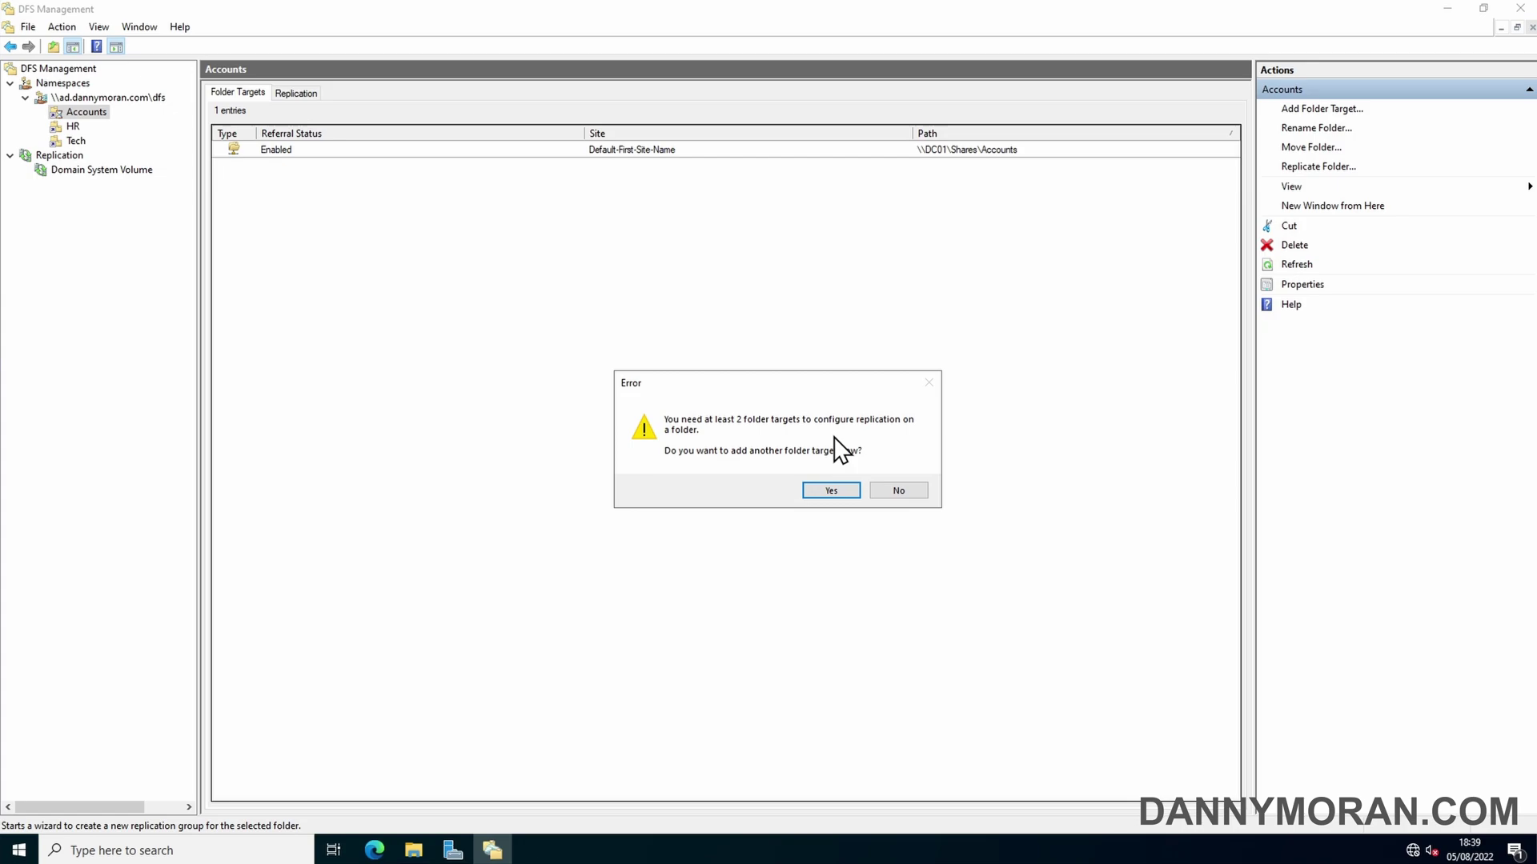
left_click(832, 491)
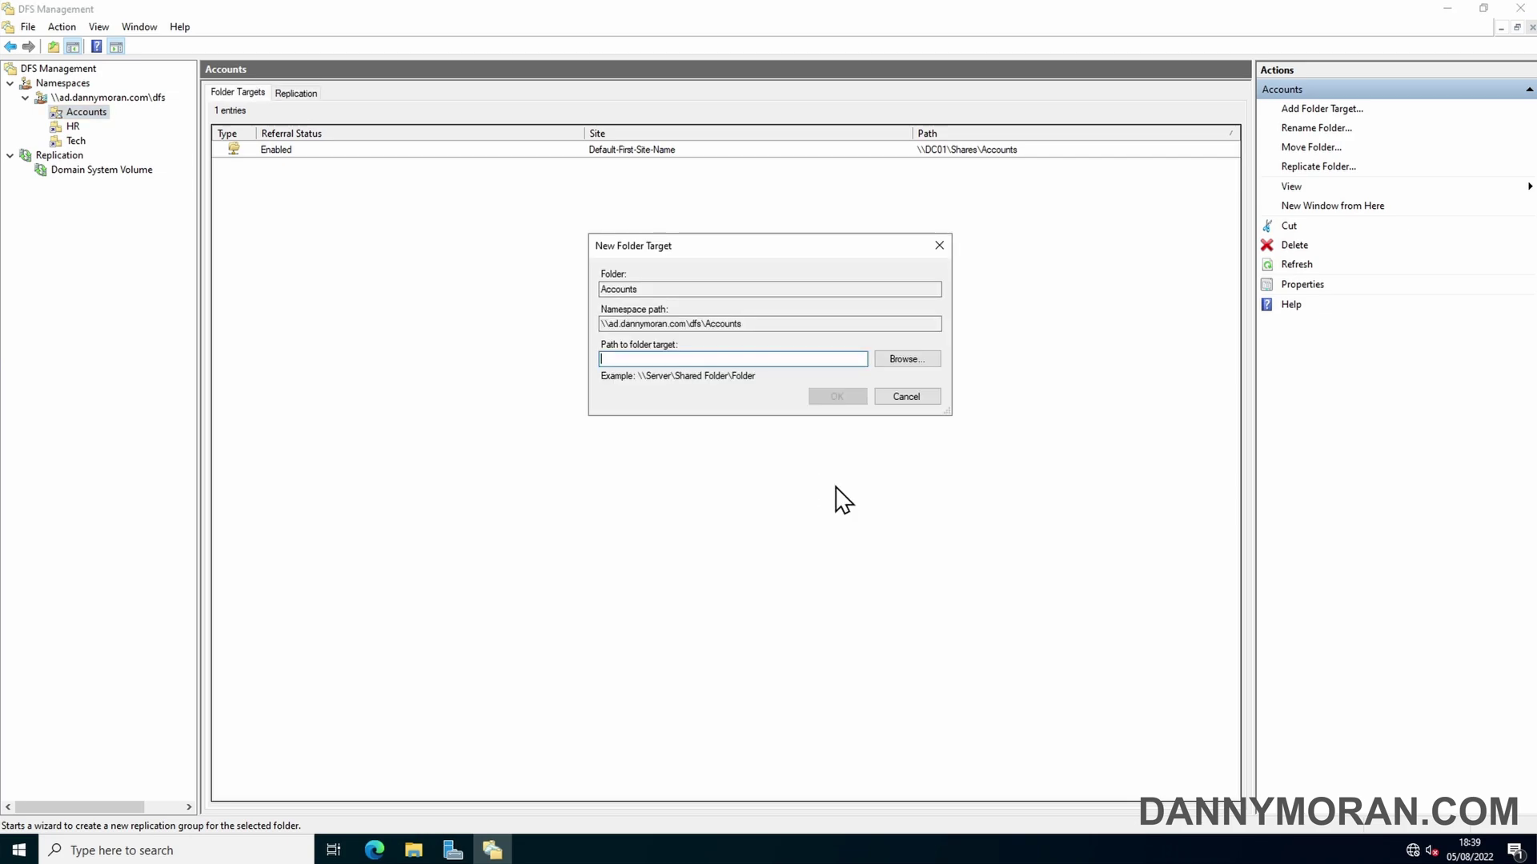
left_click(892, 360)
left_click(721, 215)
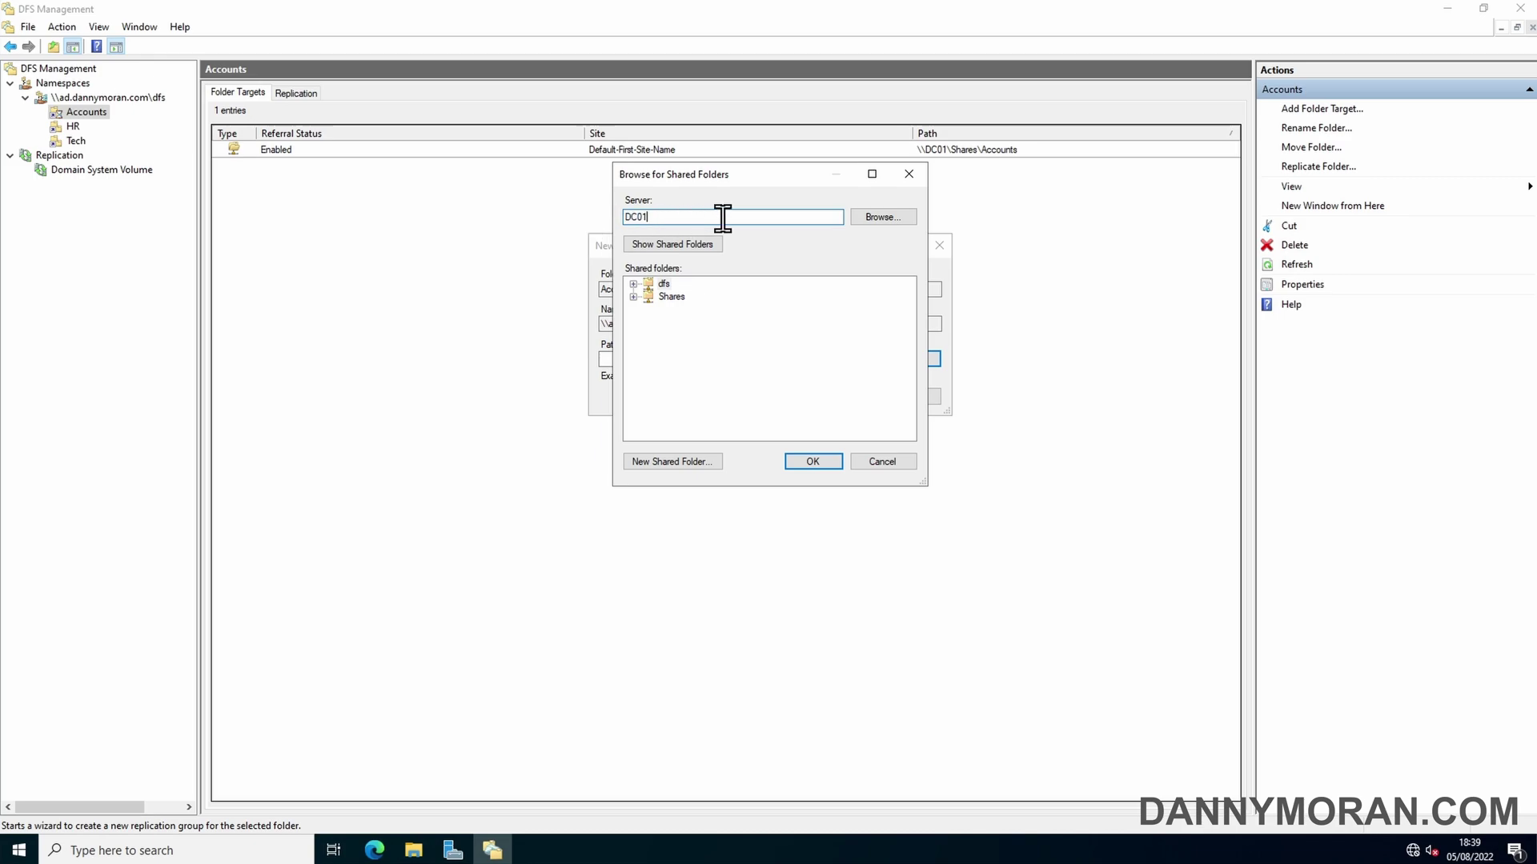
left_click(880, 224)
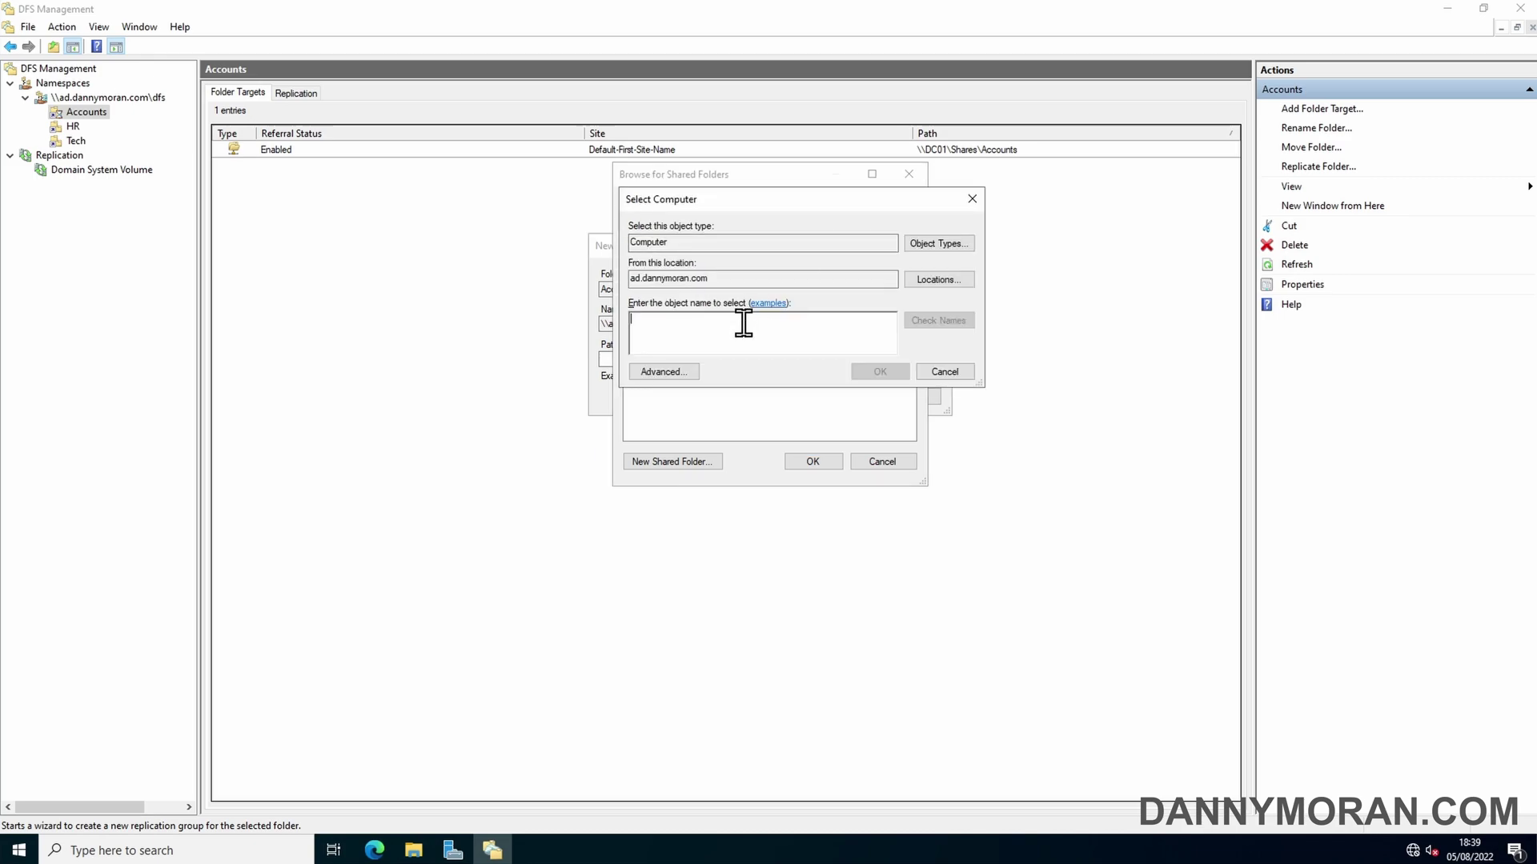
type("dc02")
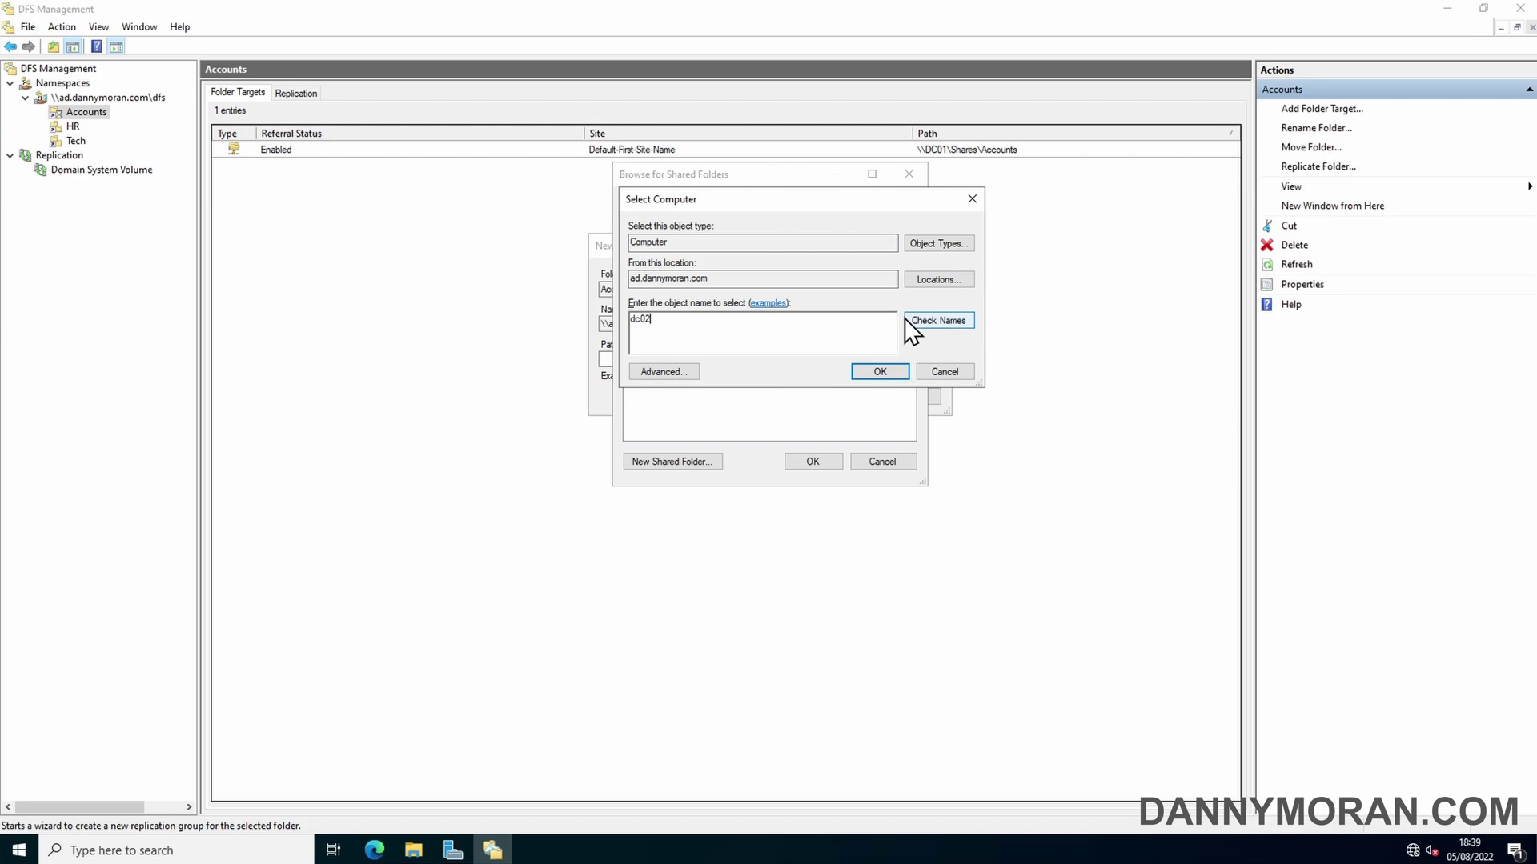
left_click(917, 321)
left_click(880, 373)
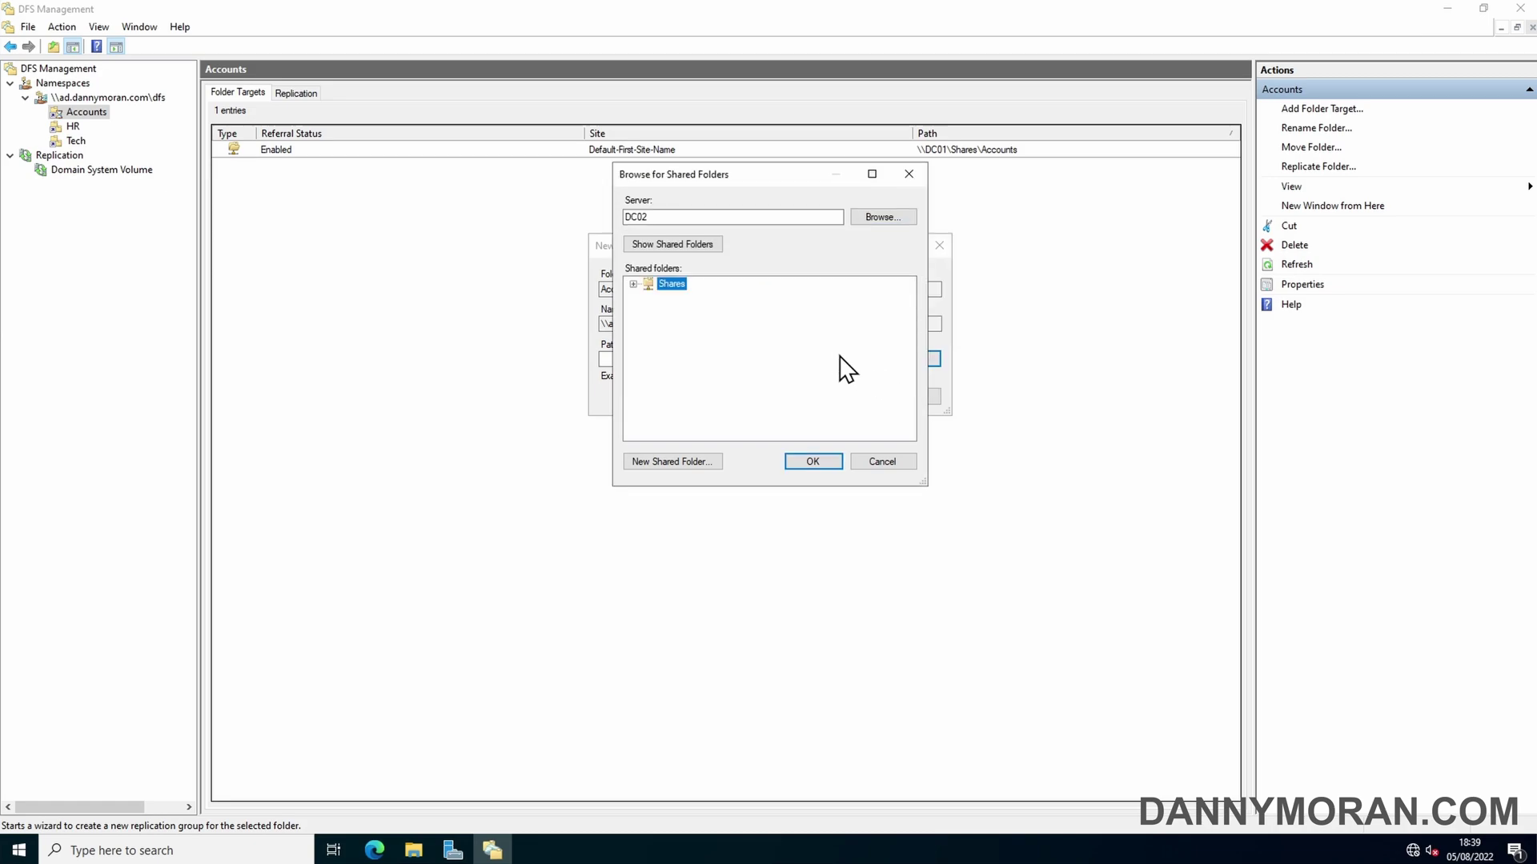
Add \\DC02\Shares\Accounts as the Accounts folder's second target.
left_click(634, 285)
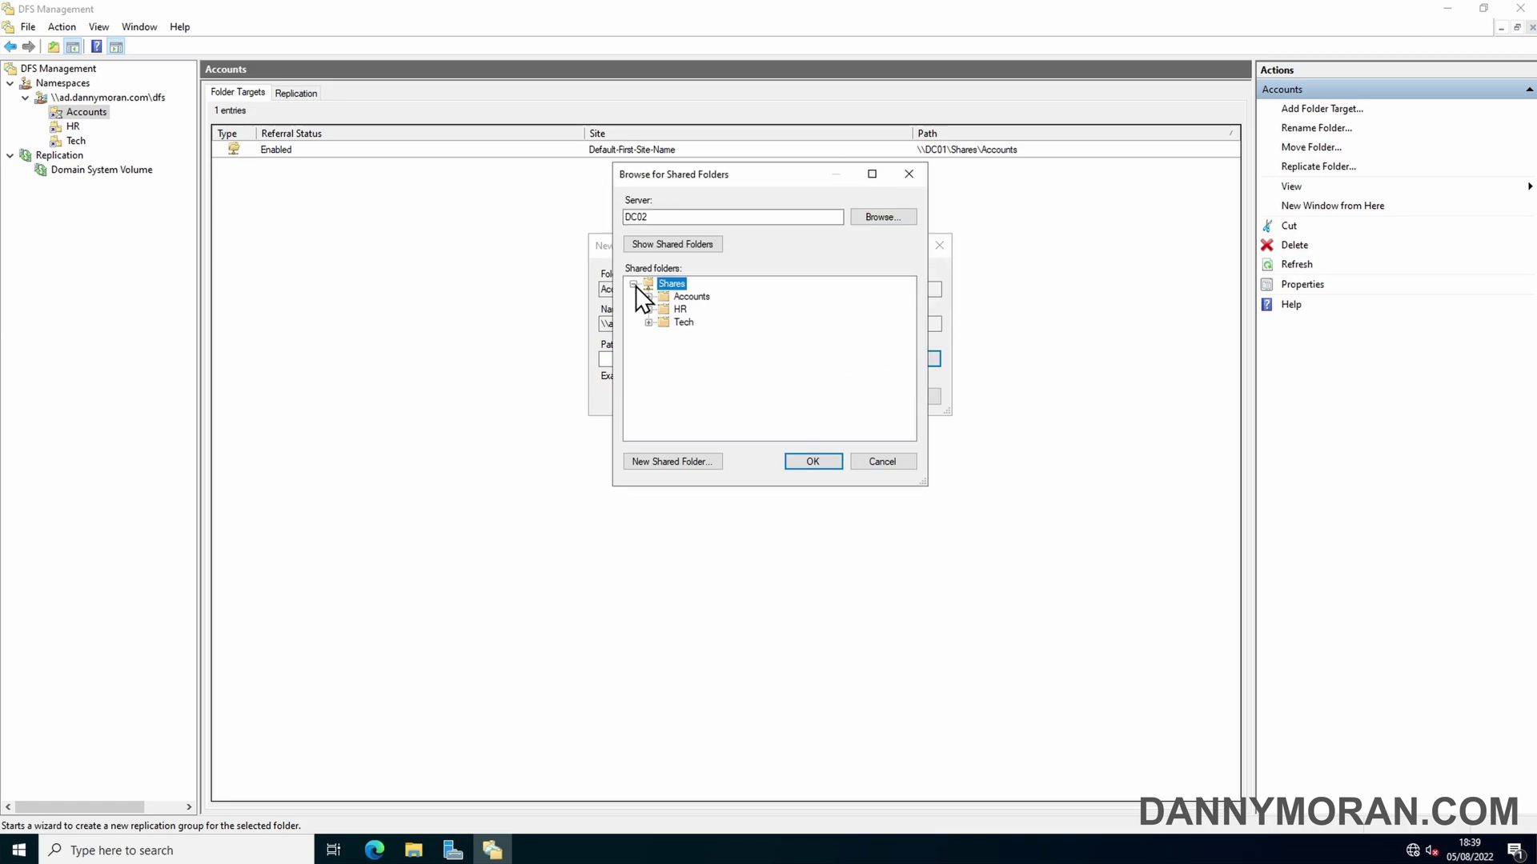
left_click(700, 297)
left_click(815, 462)
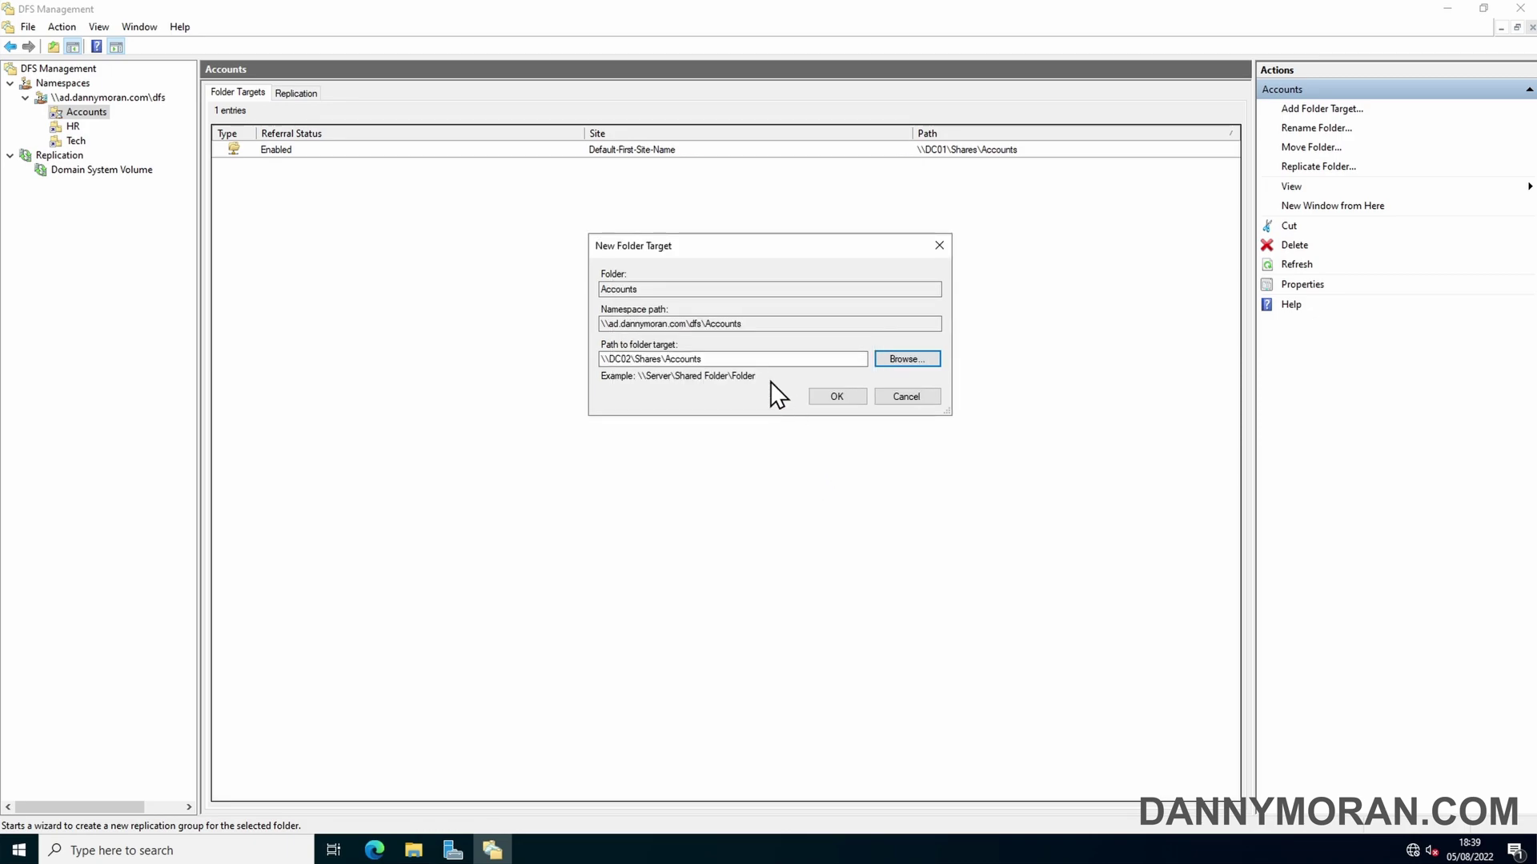
left_click_drag(771, 358, 713, 362)
left_click(724, 362)
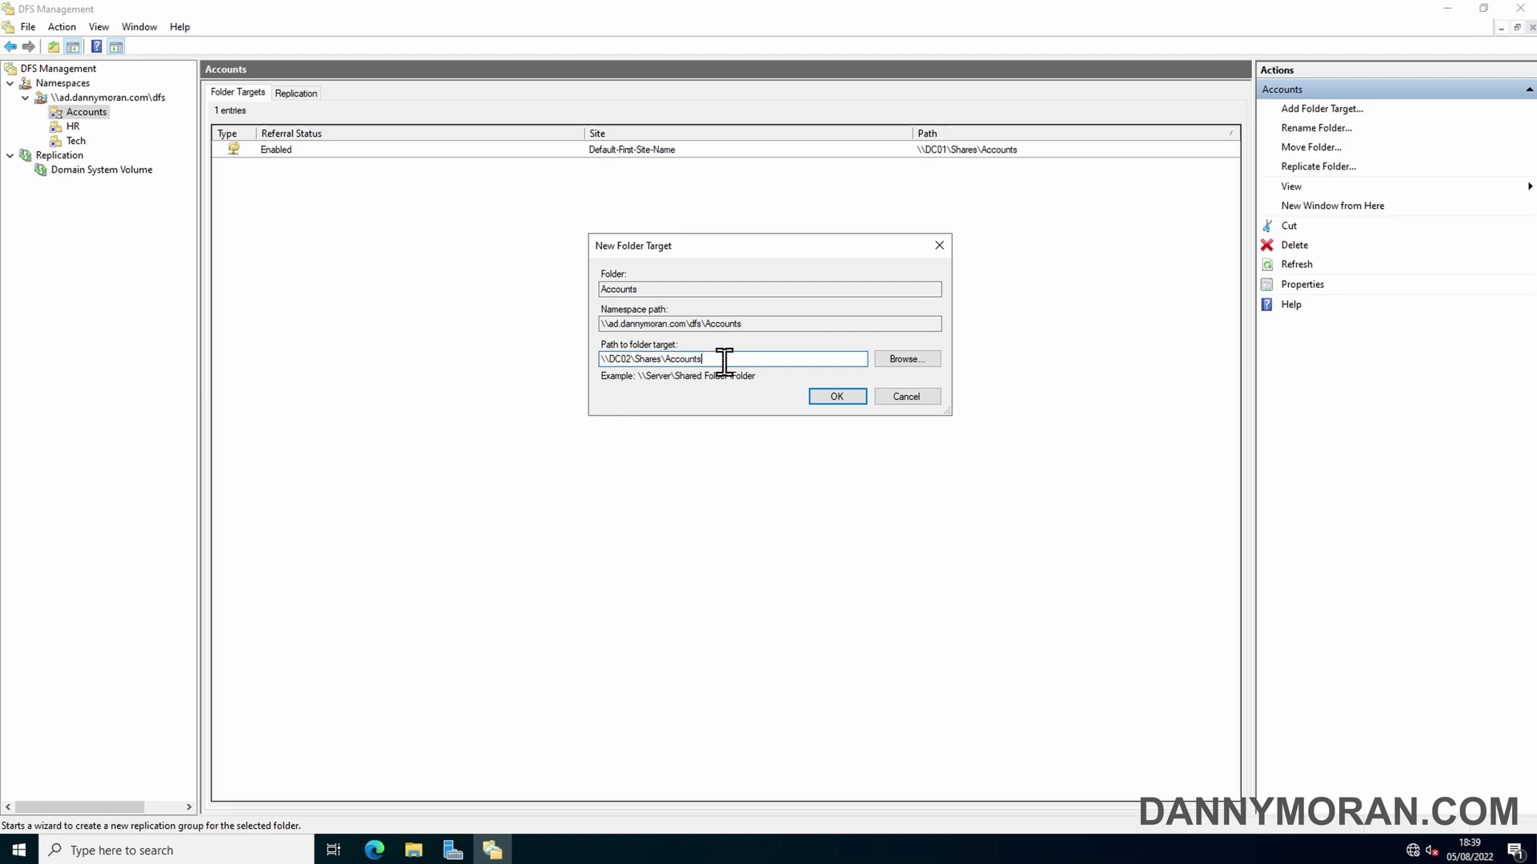
left_click(837, 396)
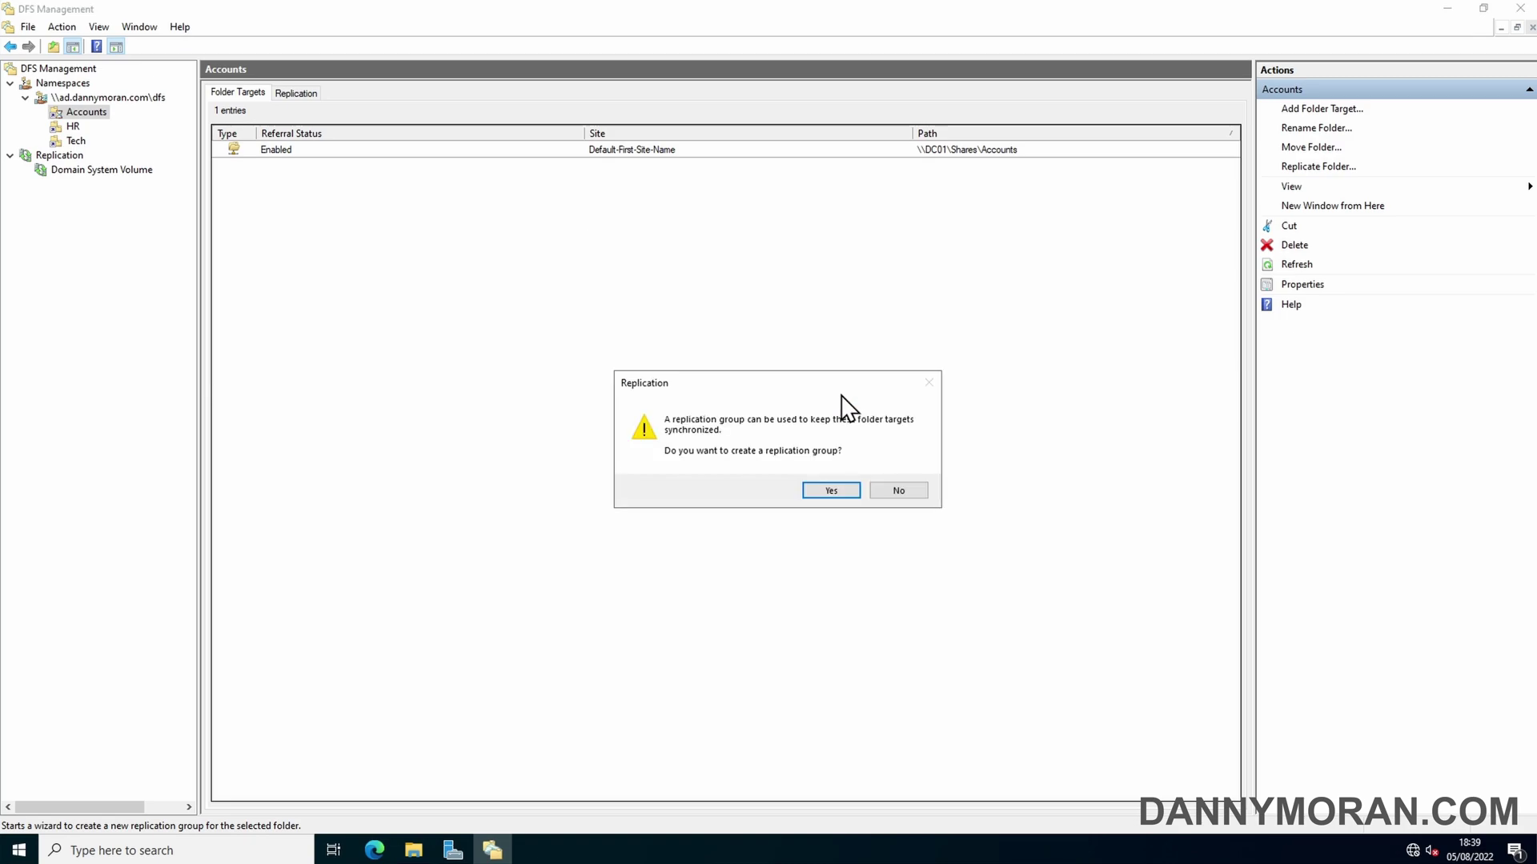
Agree to create a replication group for Accounts, keeping the suggested group name.
left_click(832, 491)
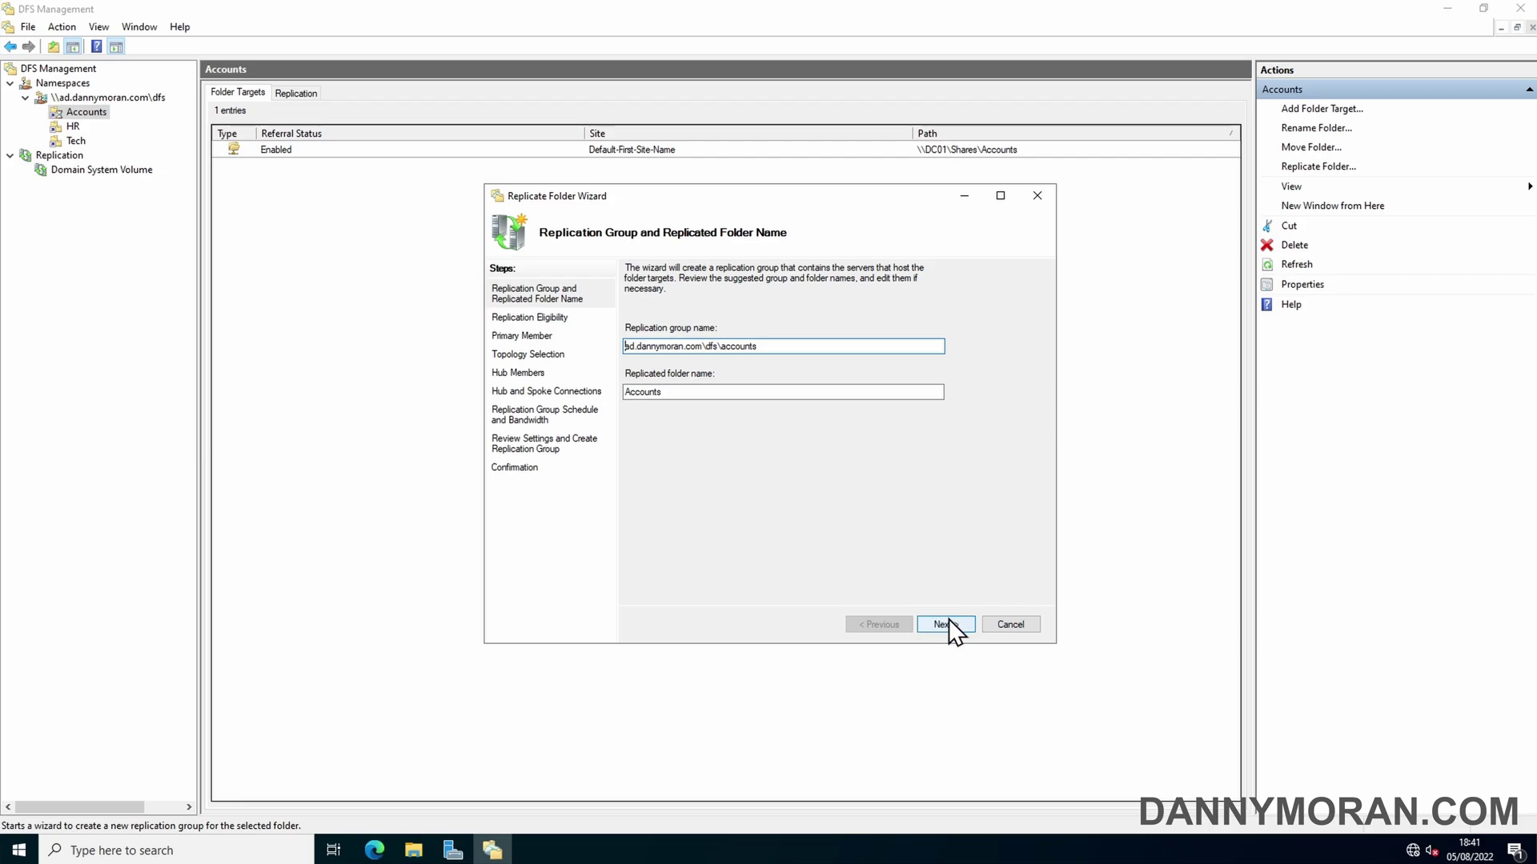
left_click_drag(795, 346, 672, 347)
left_click(784, 348)
Pass the DC01/DC02 eligibility check and set DC01 as the primary member.
left_click(947, 625)
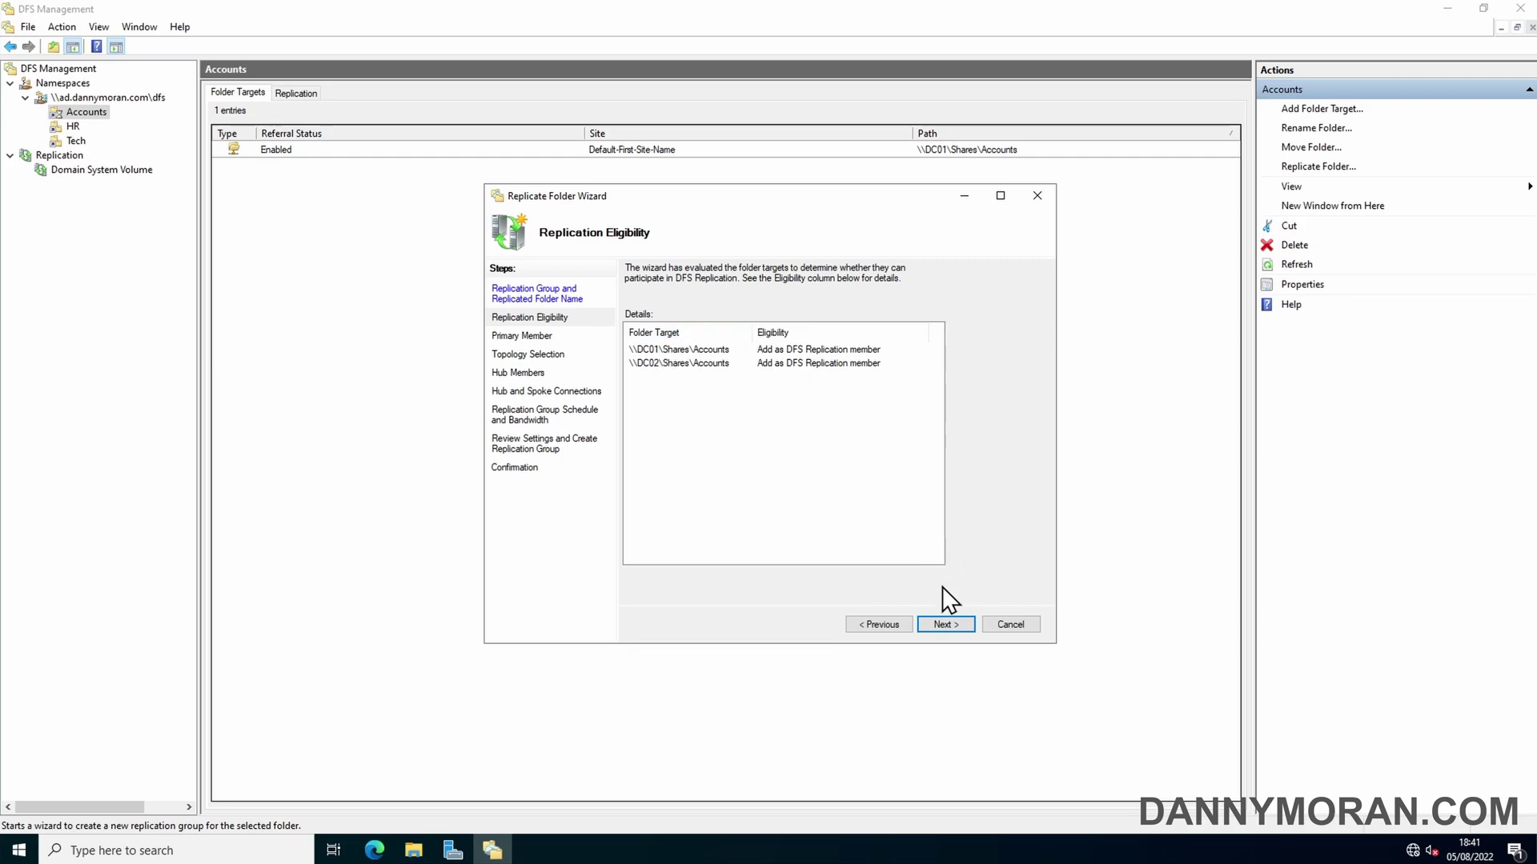
left_click(944, 624)
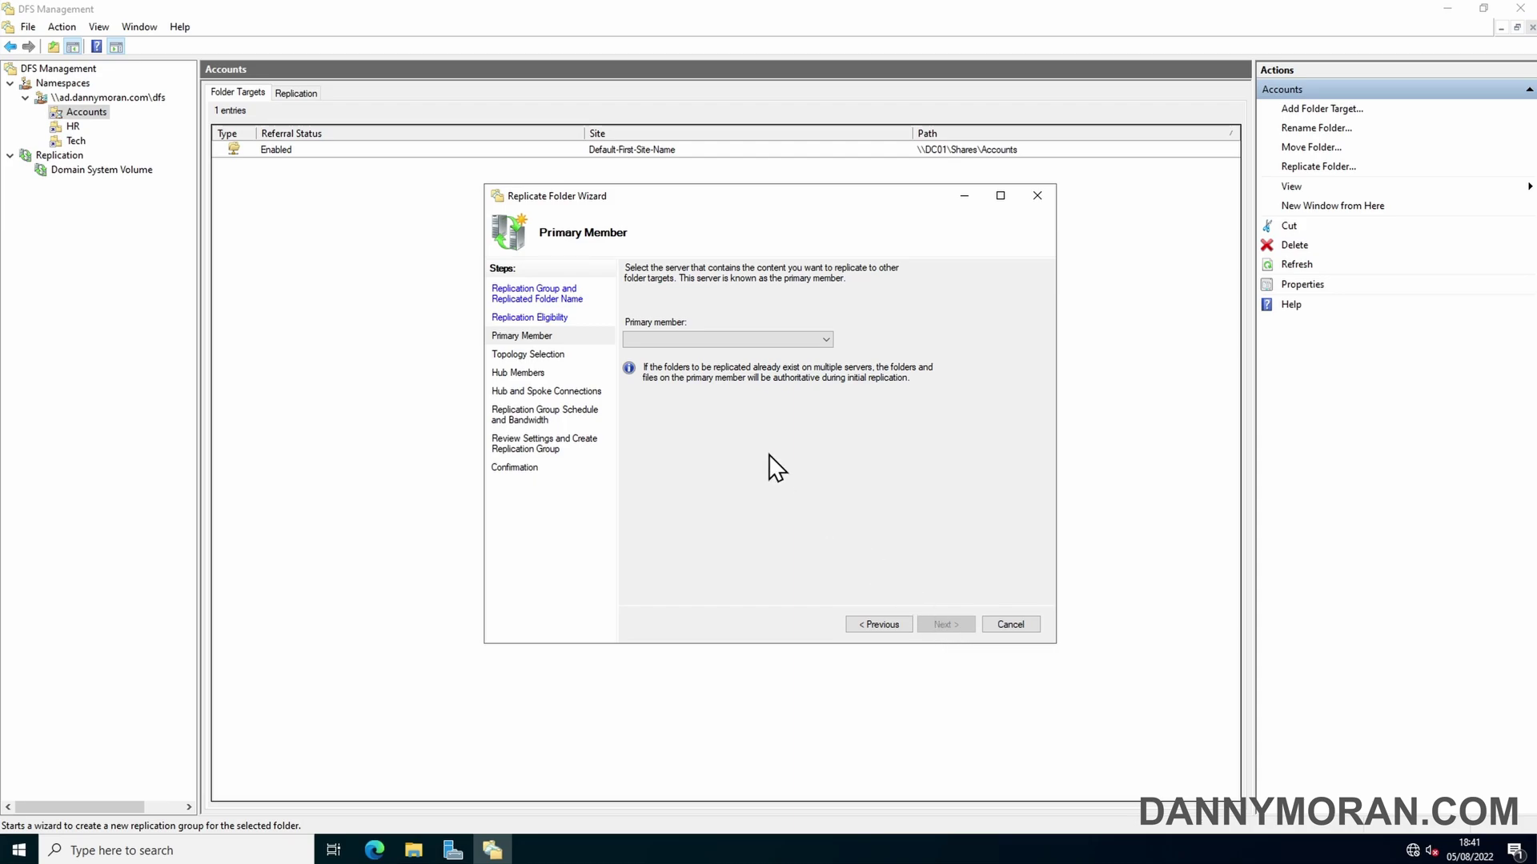
left_click(684, 339)
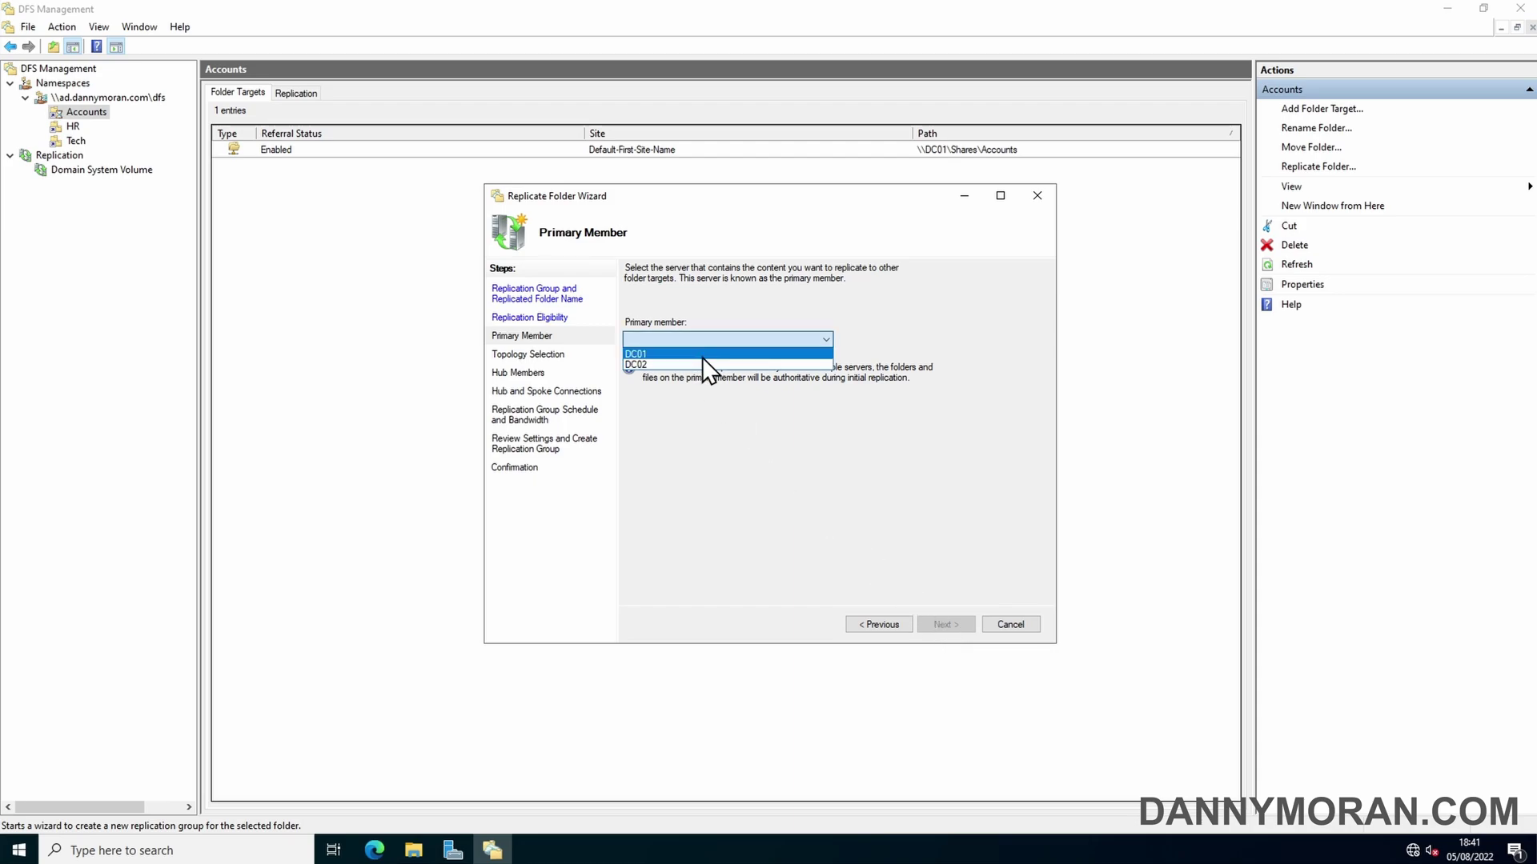
left_click(703, 357)
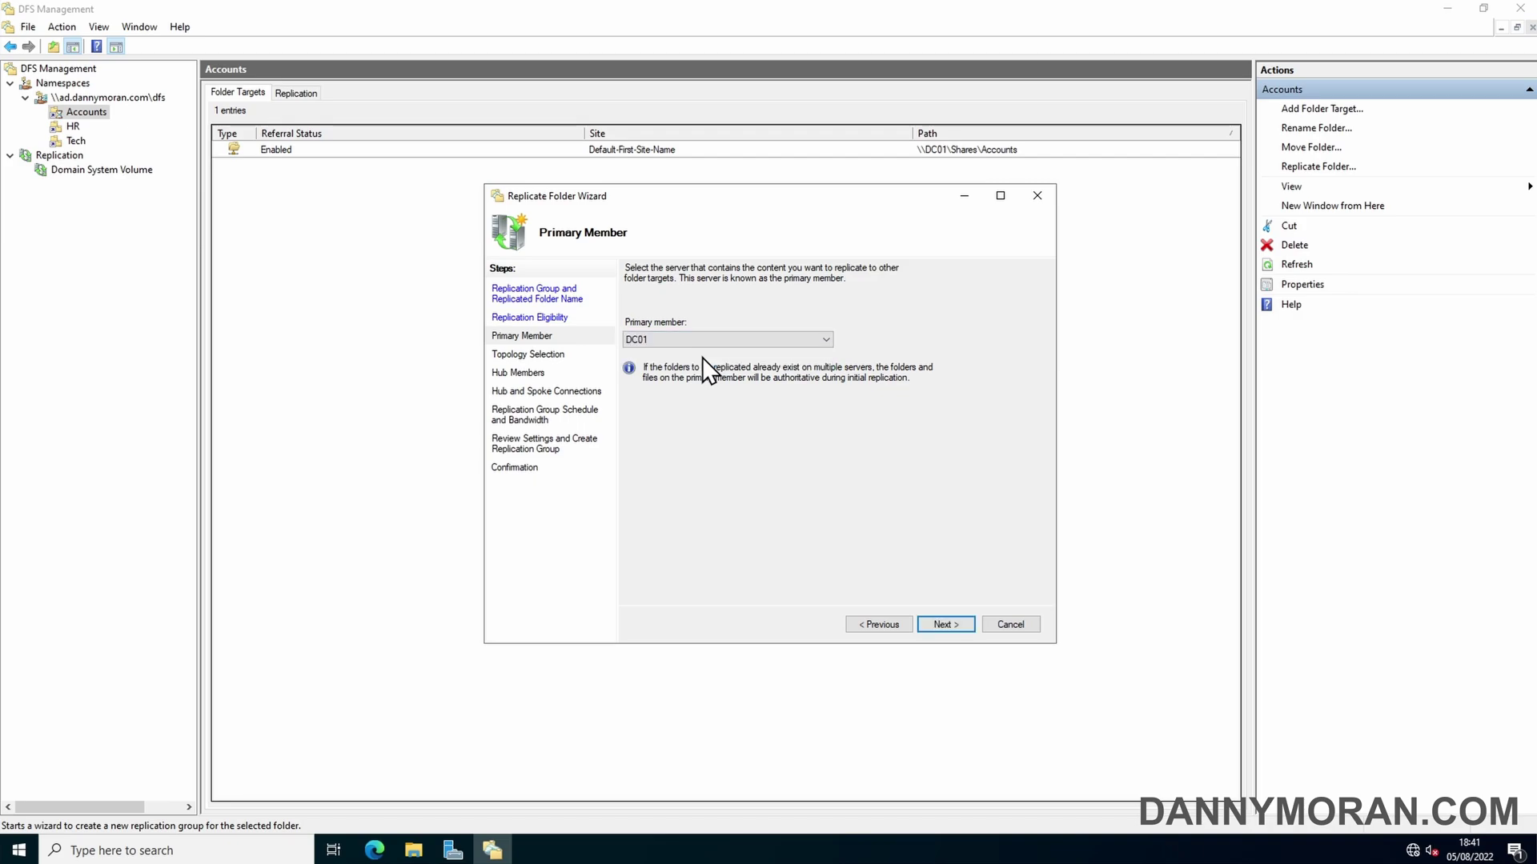
left_click(945, 626)
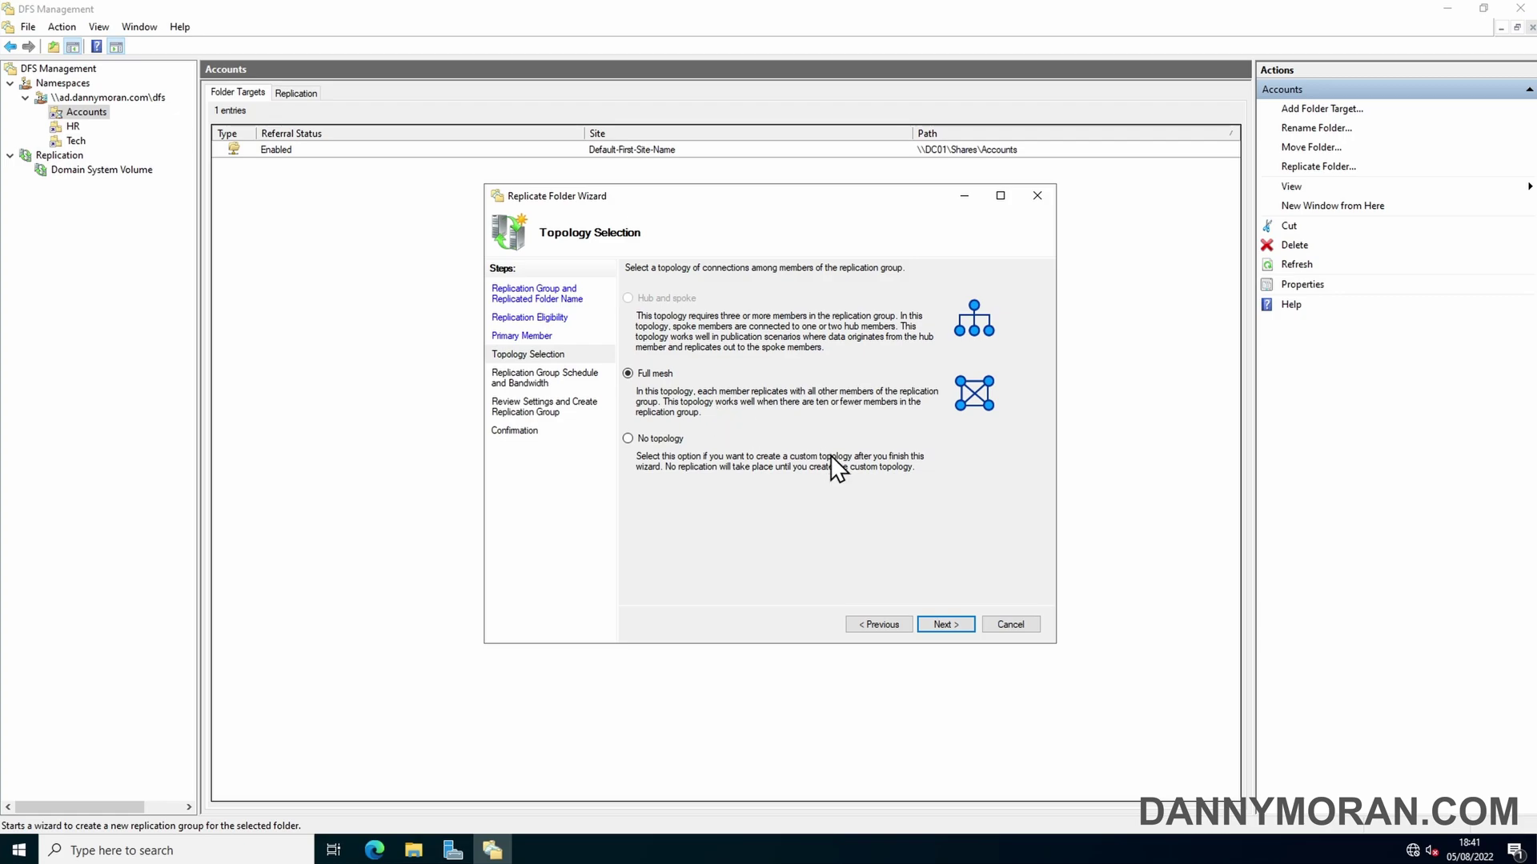
Keep full mesh and continuous Full-bandwidth replication, review settings, and create the Accounts group.
left_click(949, 622)
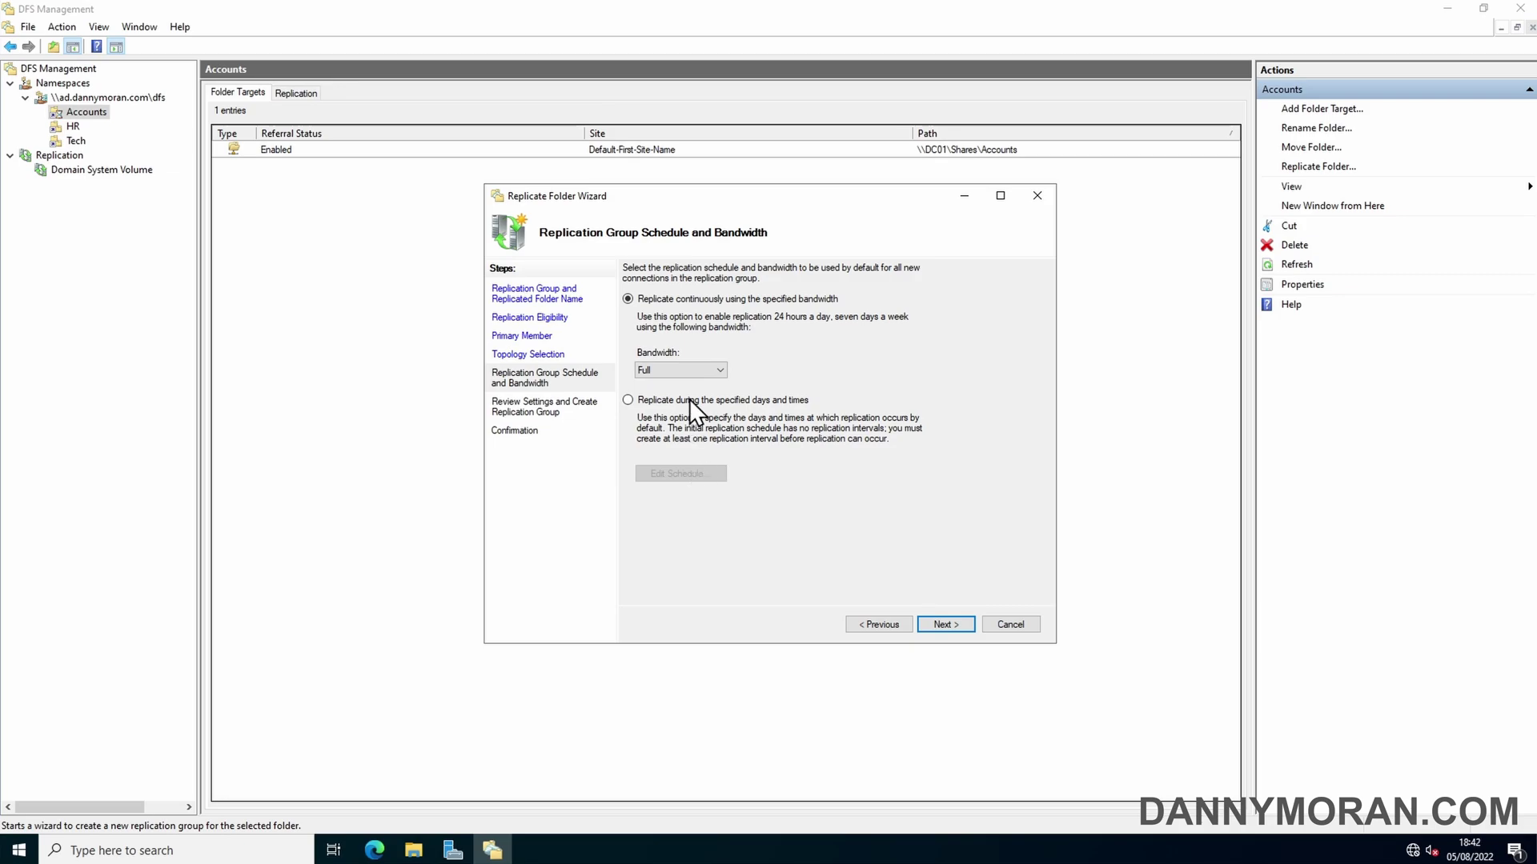
left_click(700, 370)
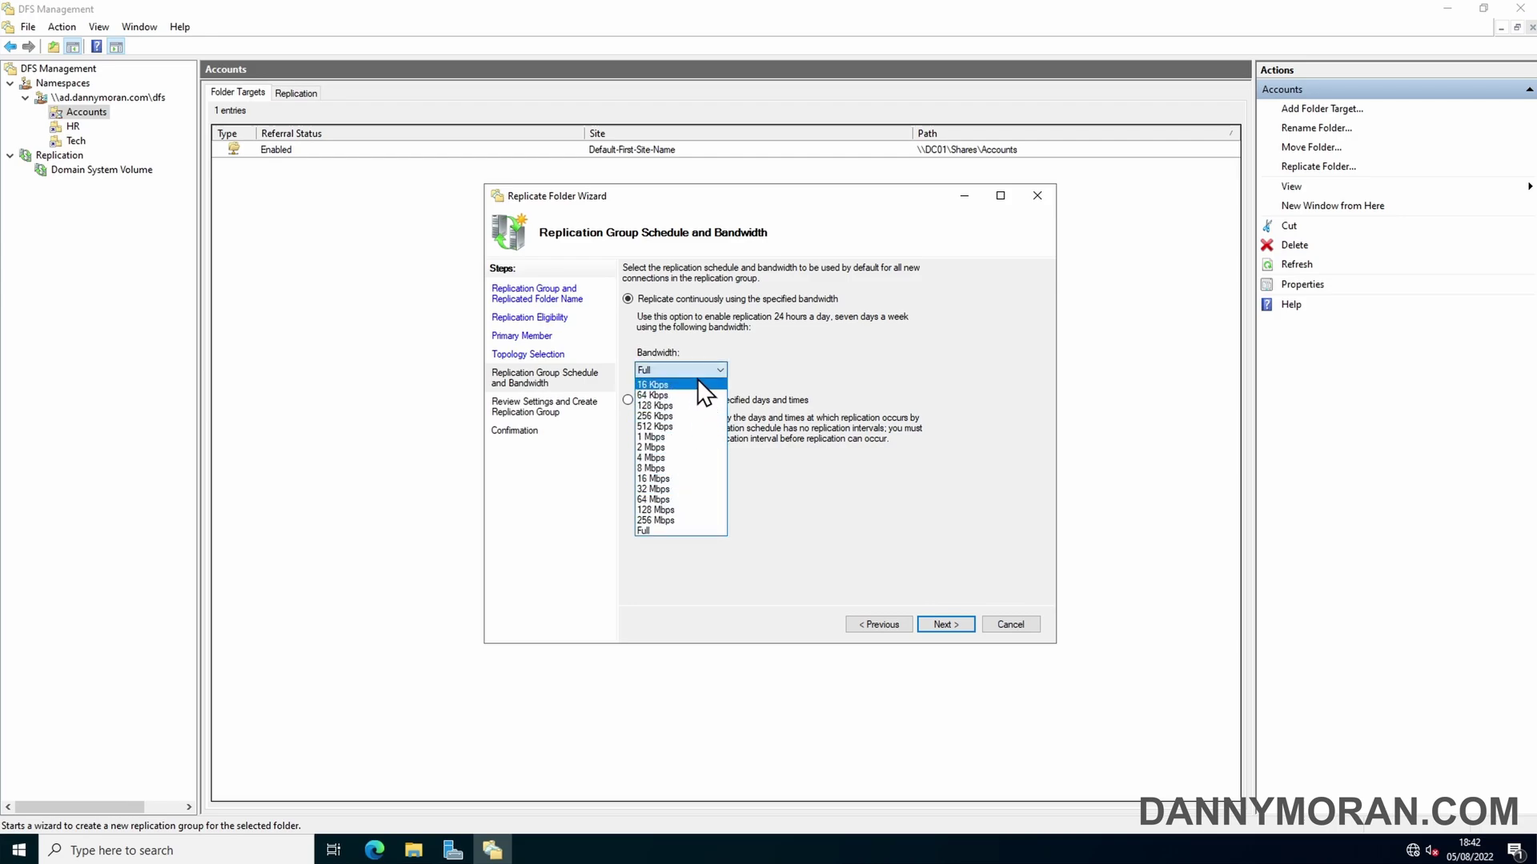
left_click(698, 371)
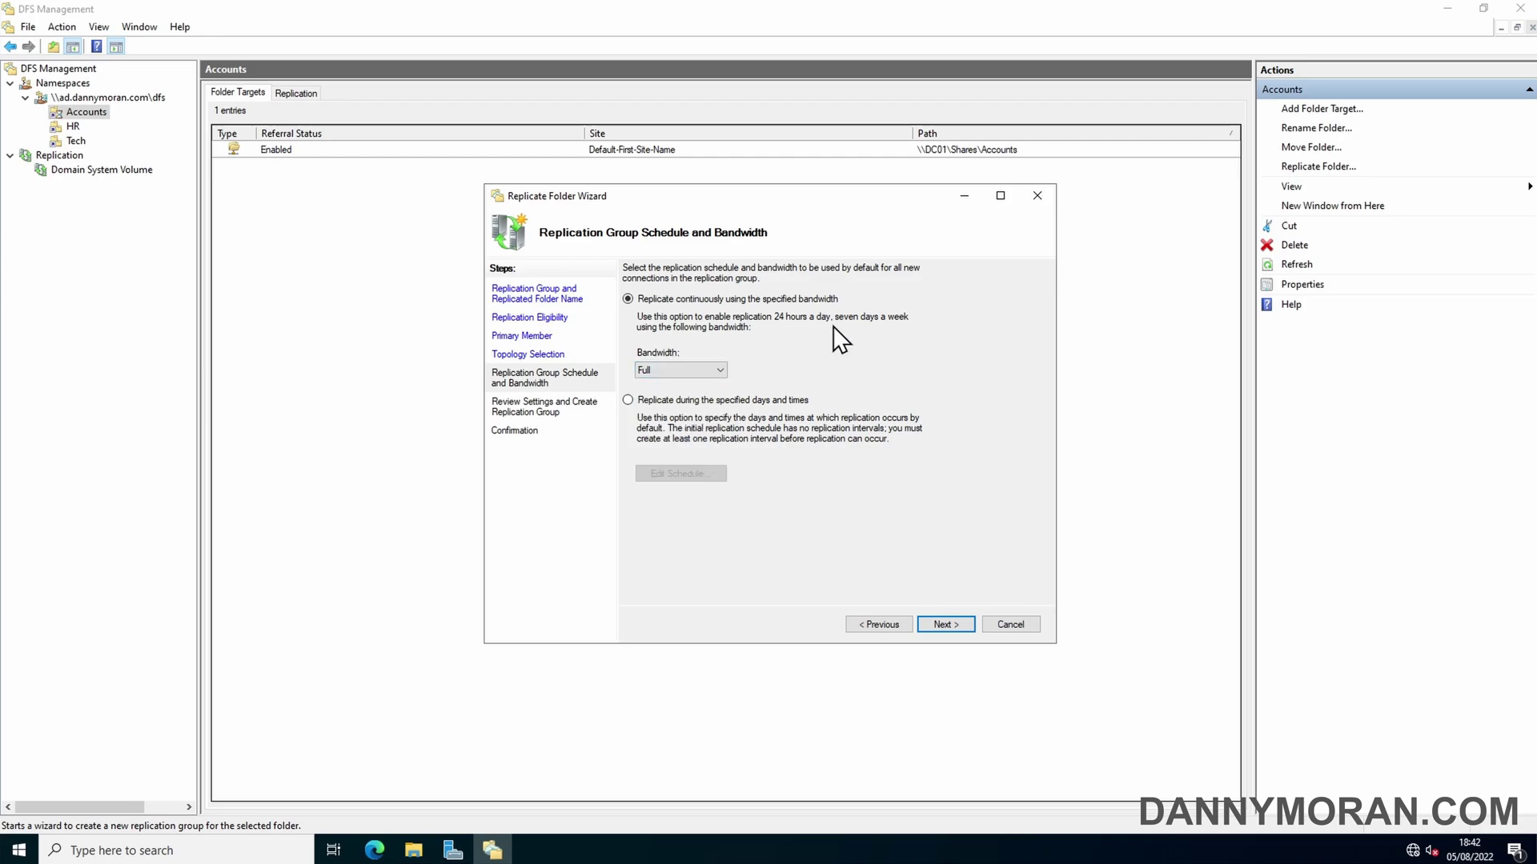
left_click(938, 627)
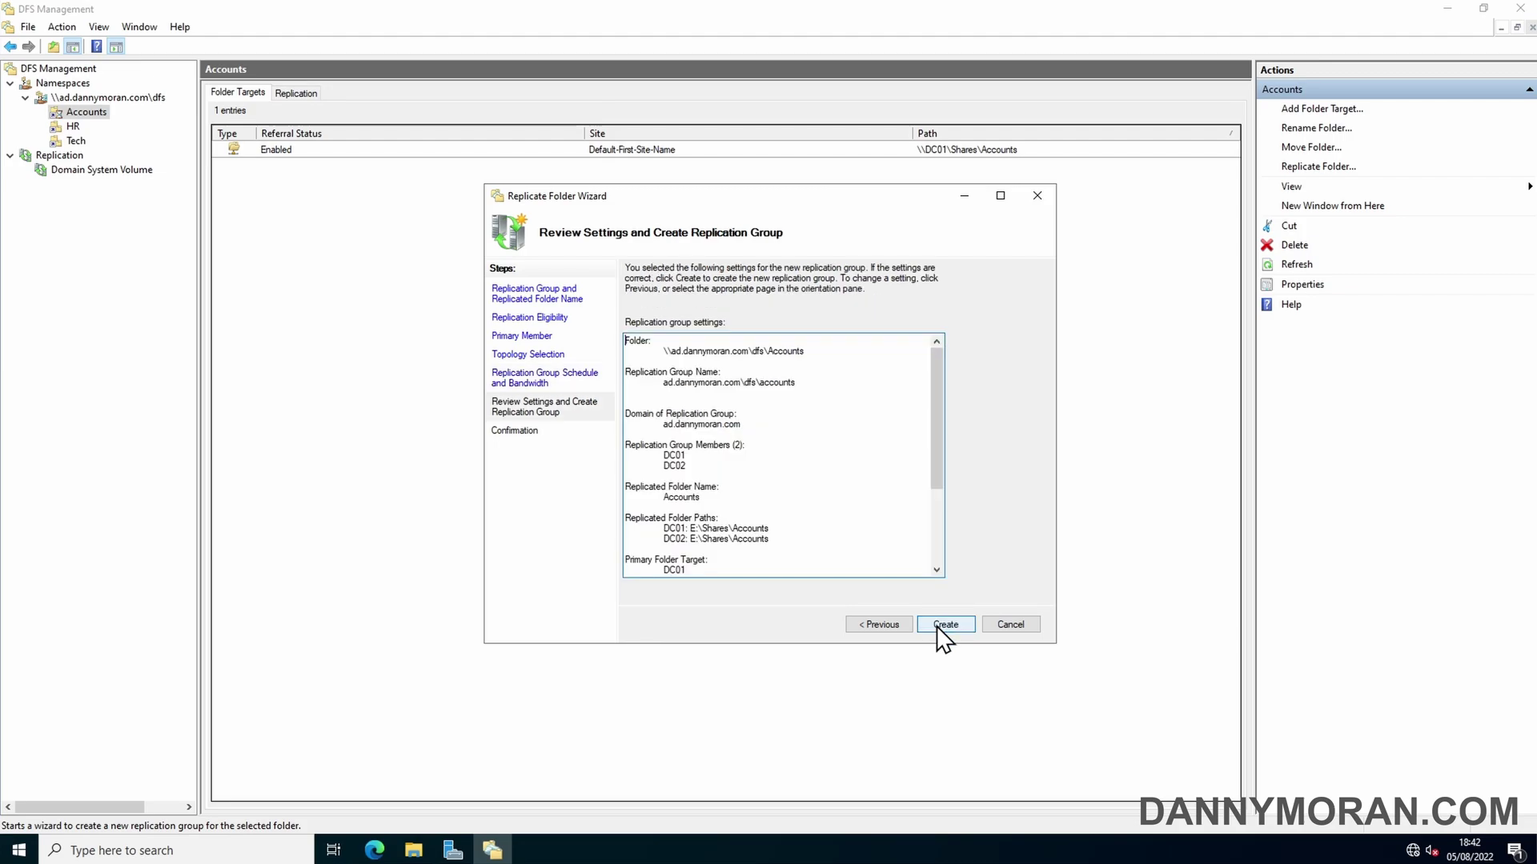
left_click_drag(933, 463, 950, 539)
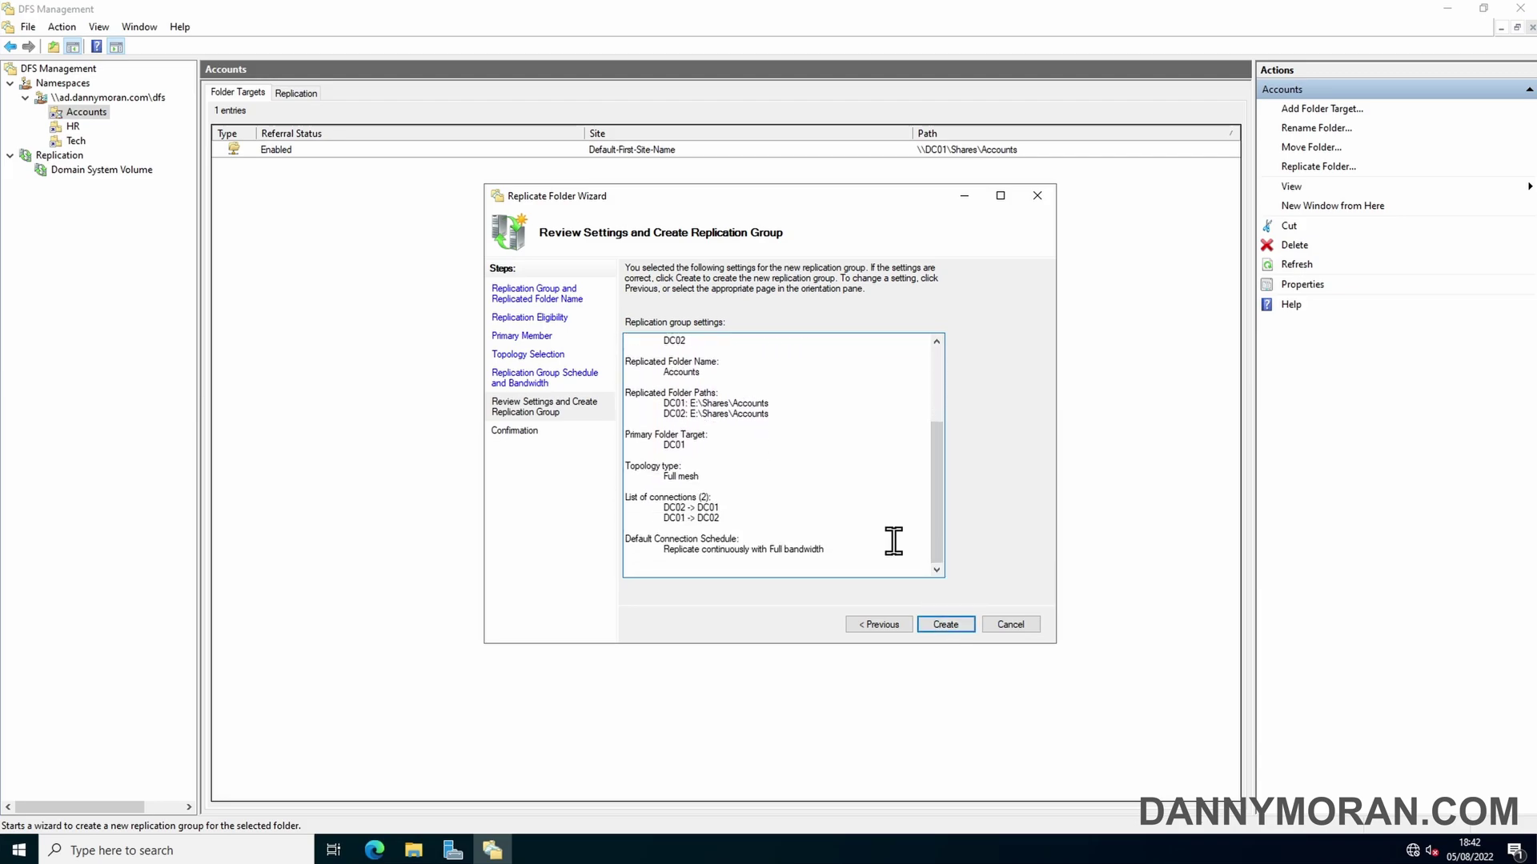
left_click(948, 625)
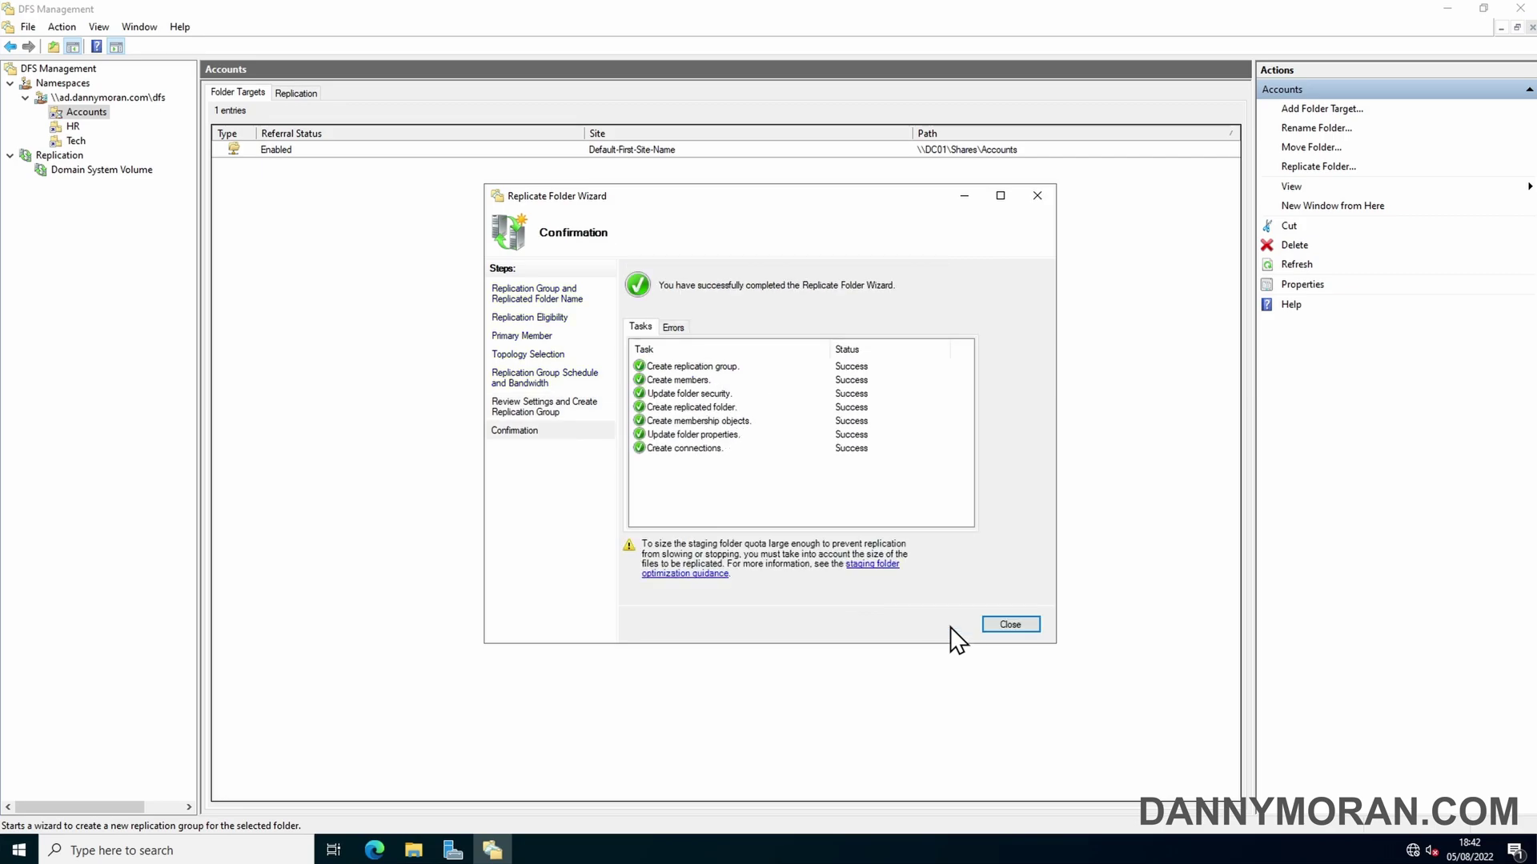
Close the finished wizard and dismiss the Replication Delay notice.
left_click(1012, 625)
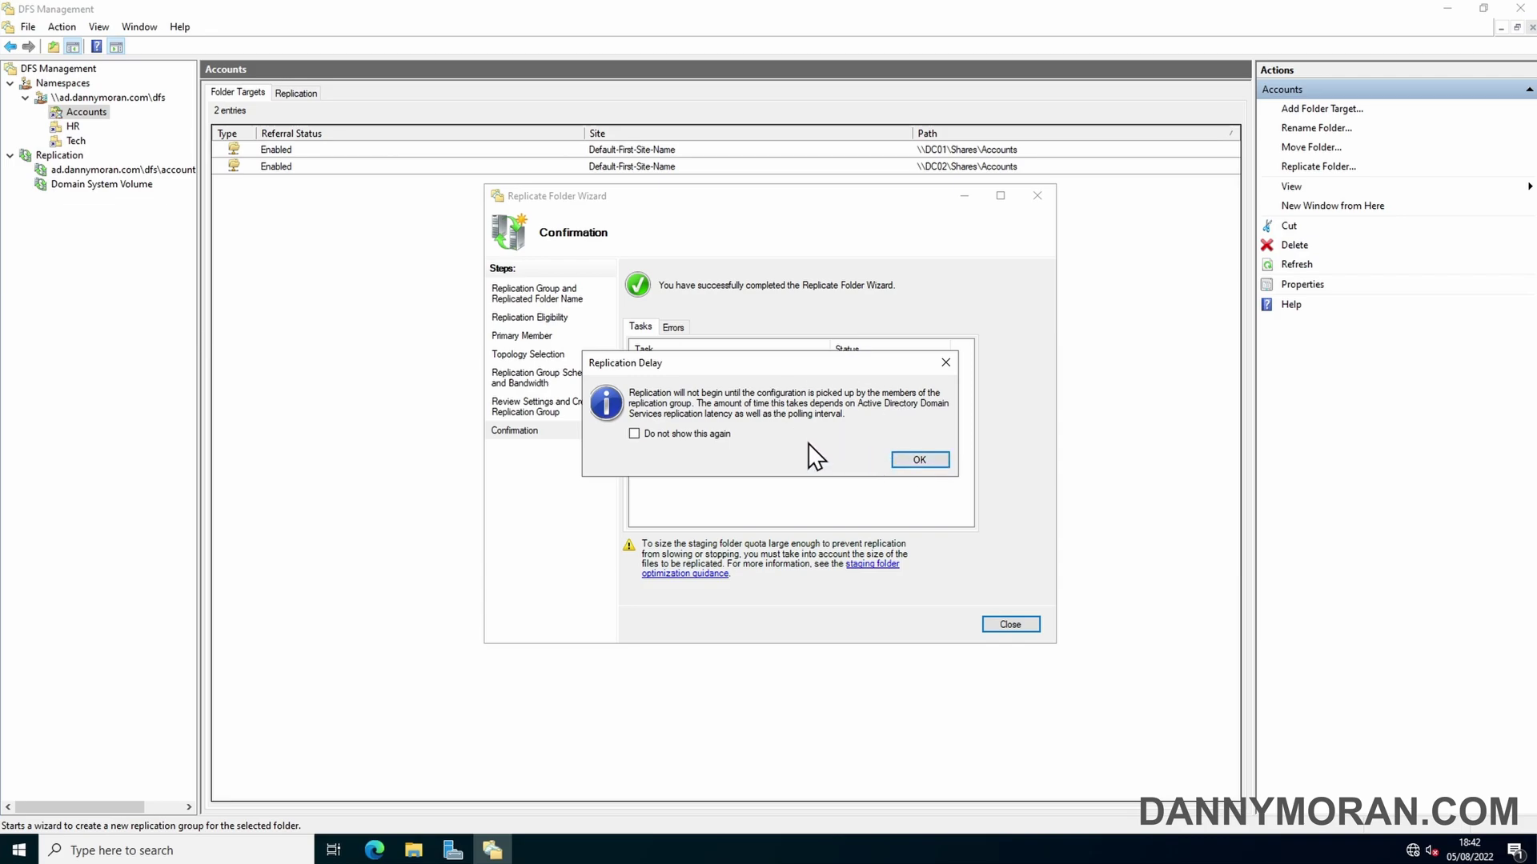
left_click(905, 462)
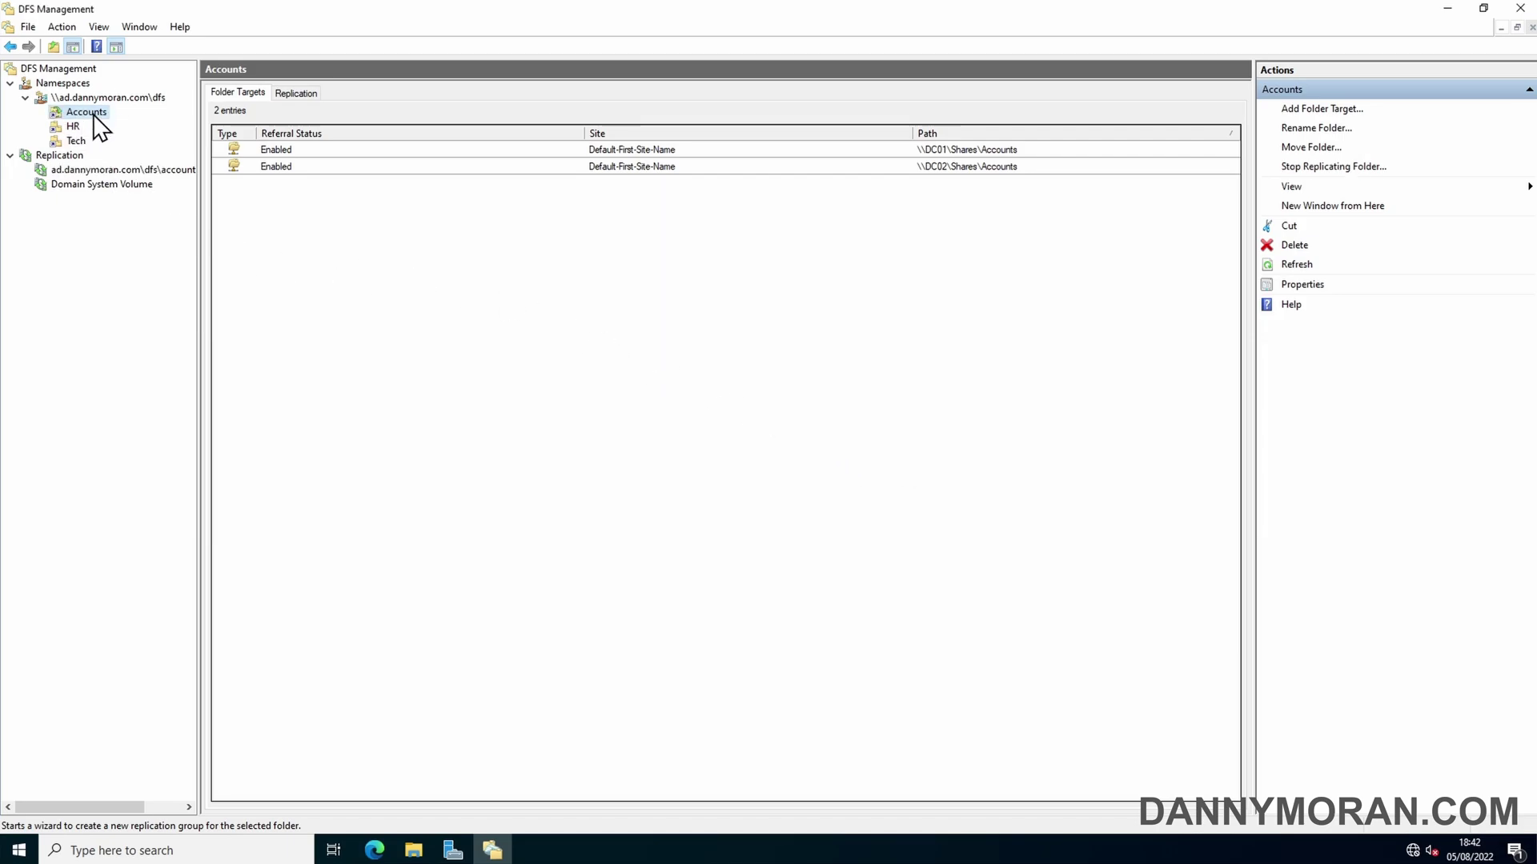
mouse_move(430, 854)
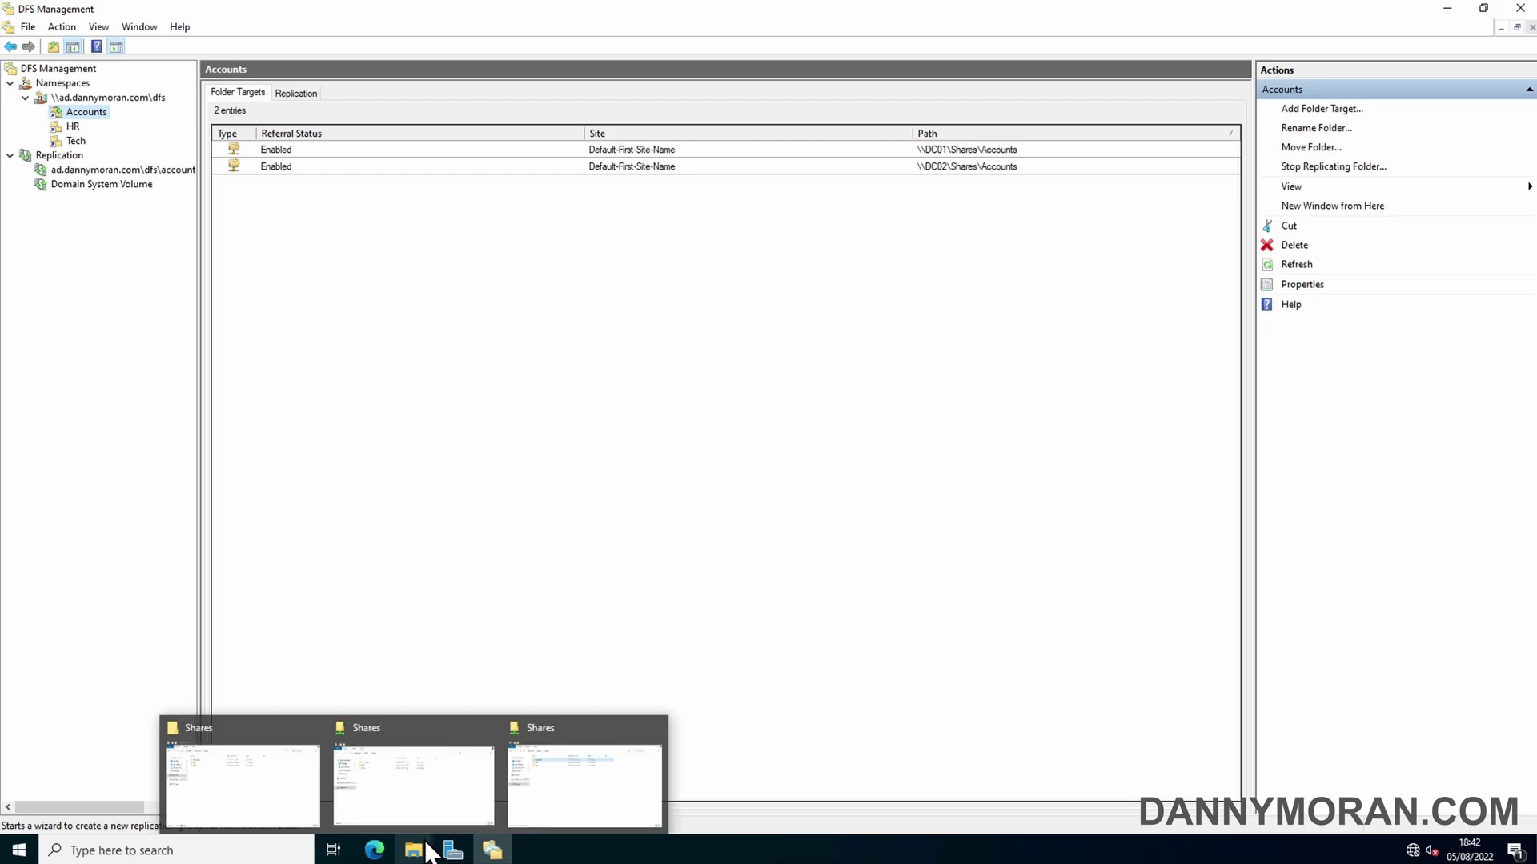
Check the HR and Tech folder targets, then select Accounts' DC01 and DC02 targets.
left_click(77, 128)
left_click(79, 141)
left_click(70, 128)
left_click(85, 113)
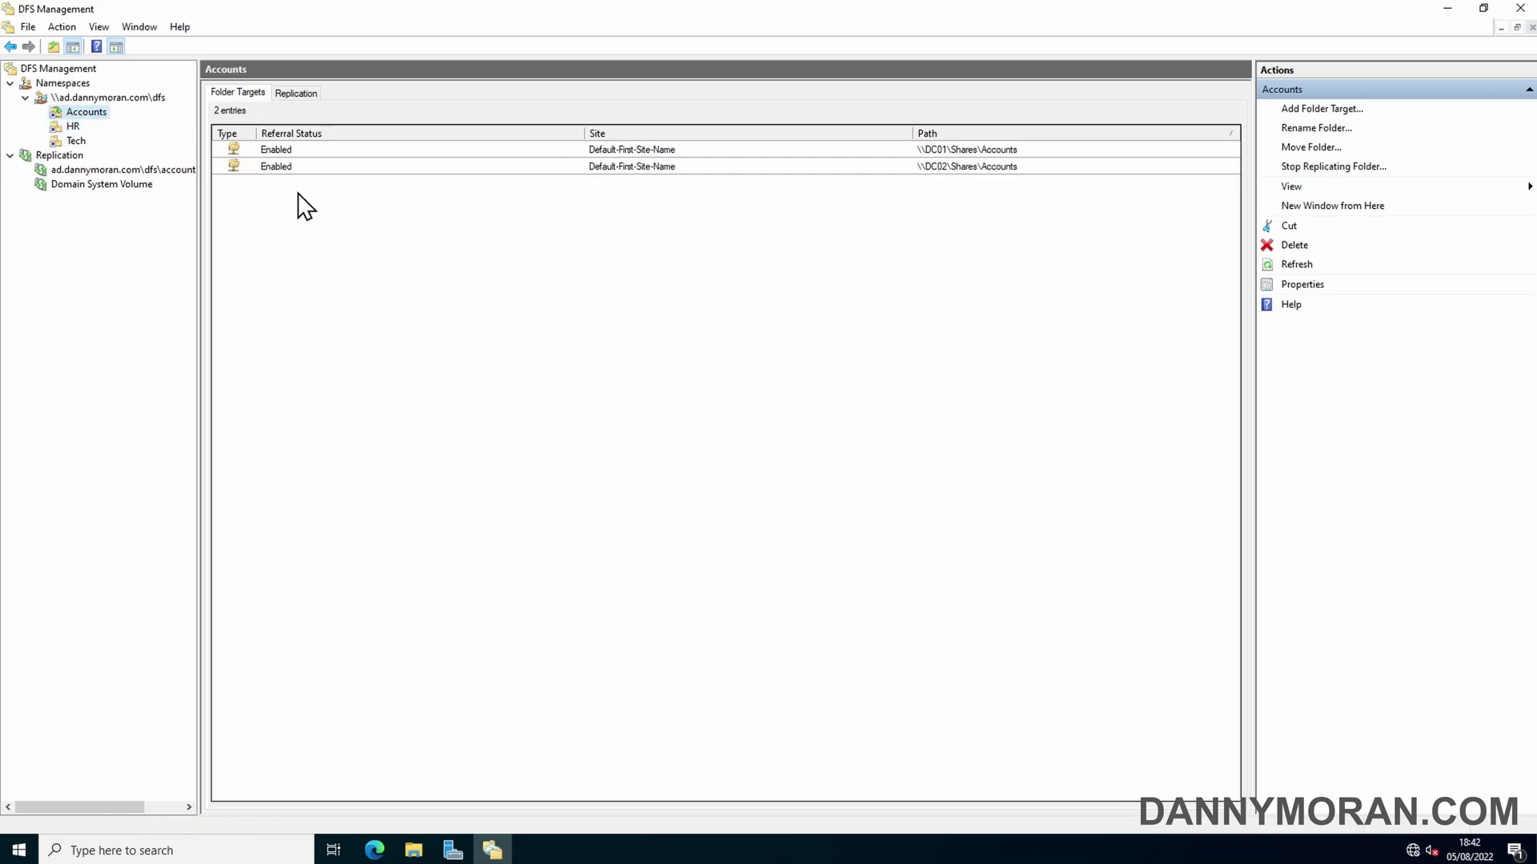
left_click(951, 153)
left_click(951, 169)
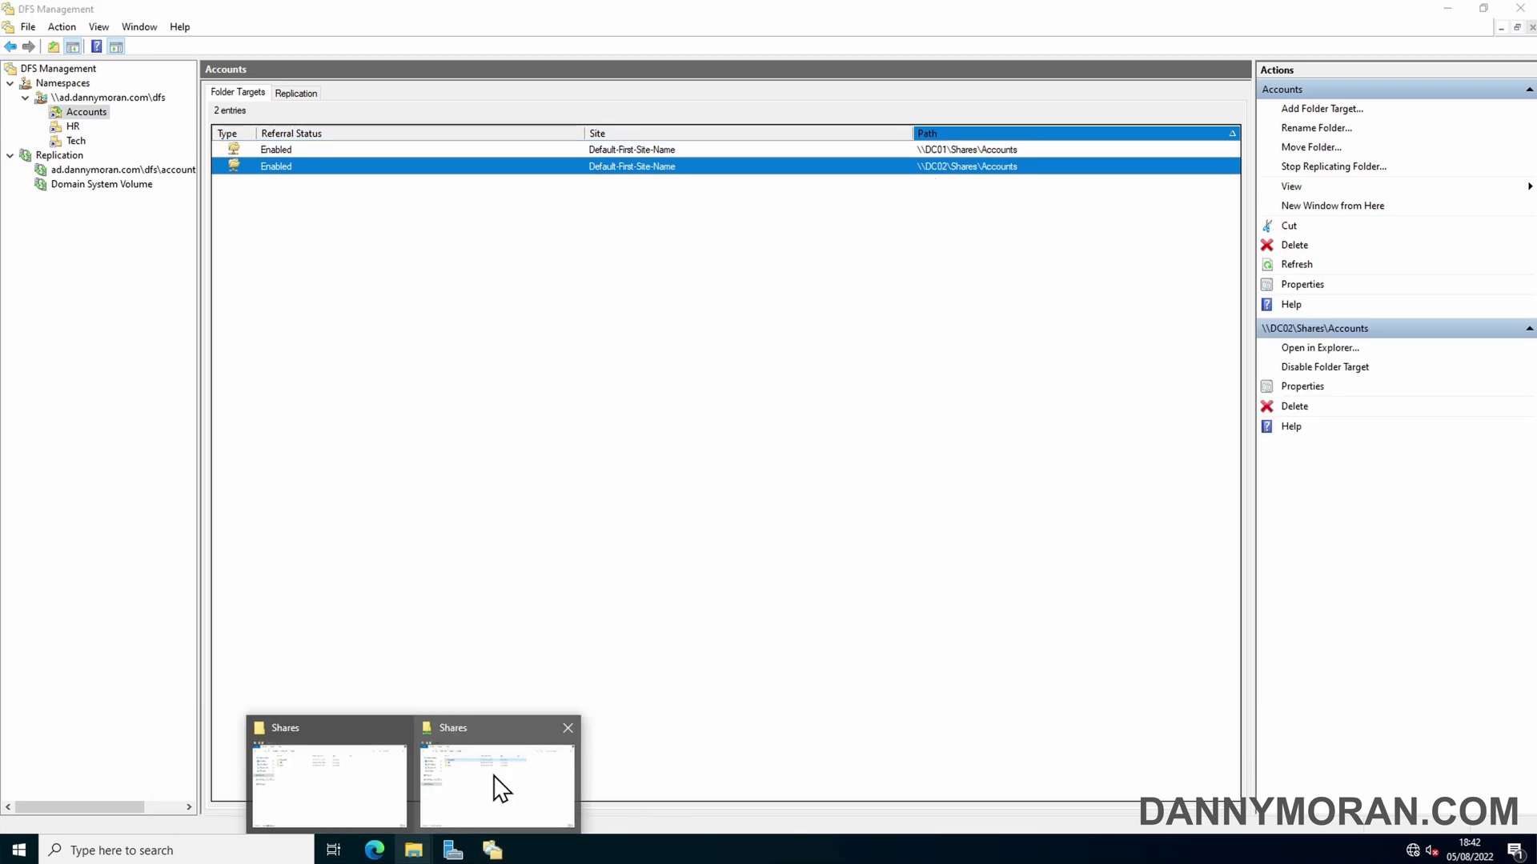
Close the local Shares window and open \\DC01\Shares\Accounts, placed upper left.
left_click(334, 788)
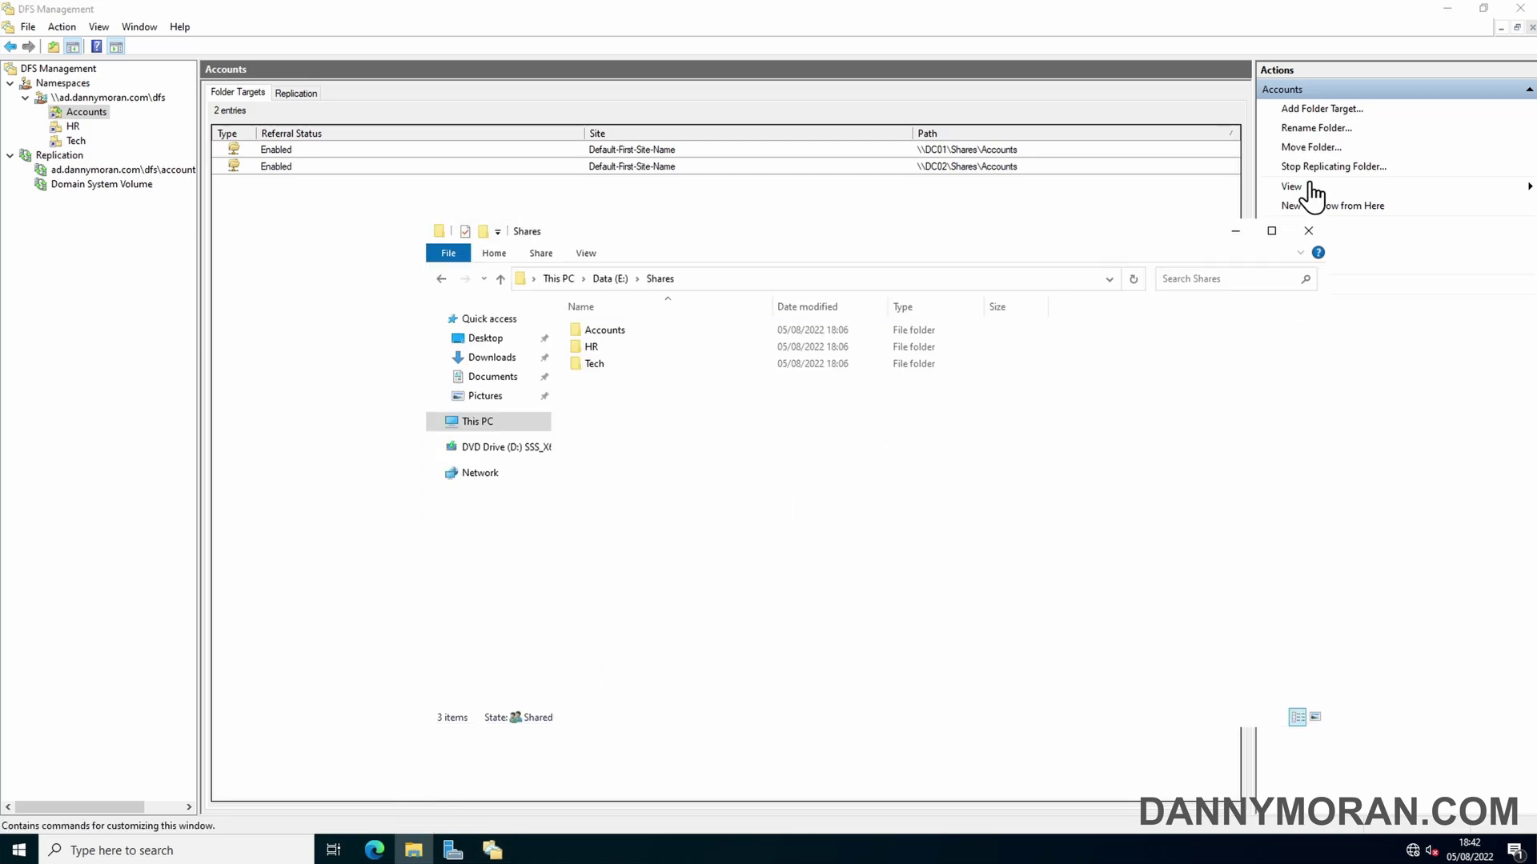
left_click(1296, 239)
right_click(19, 850)
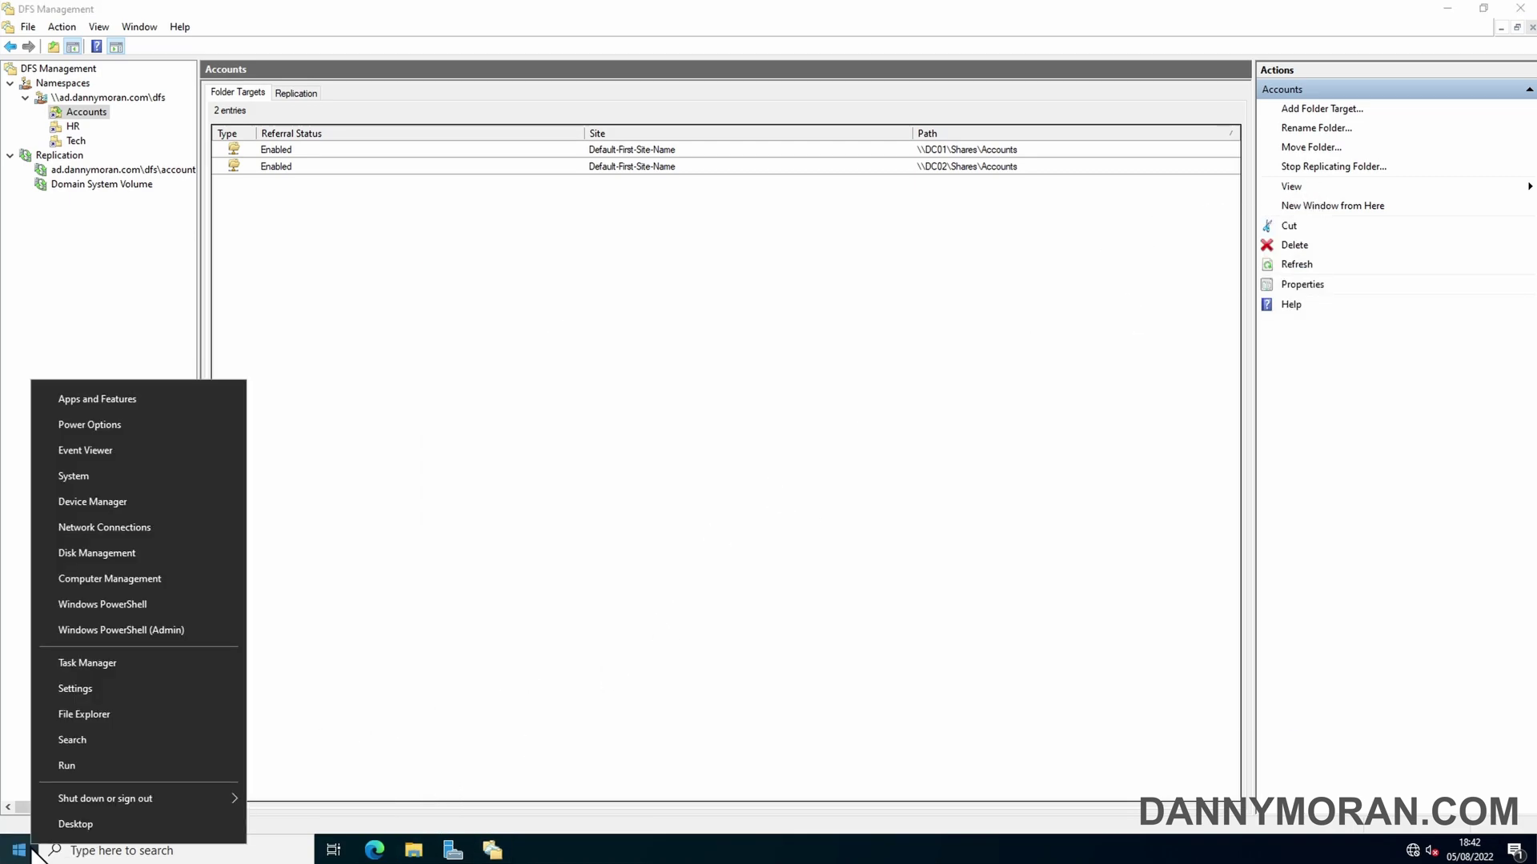
left_click(83, 767)
key("Return")
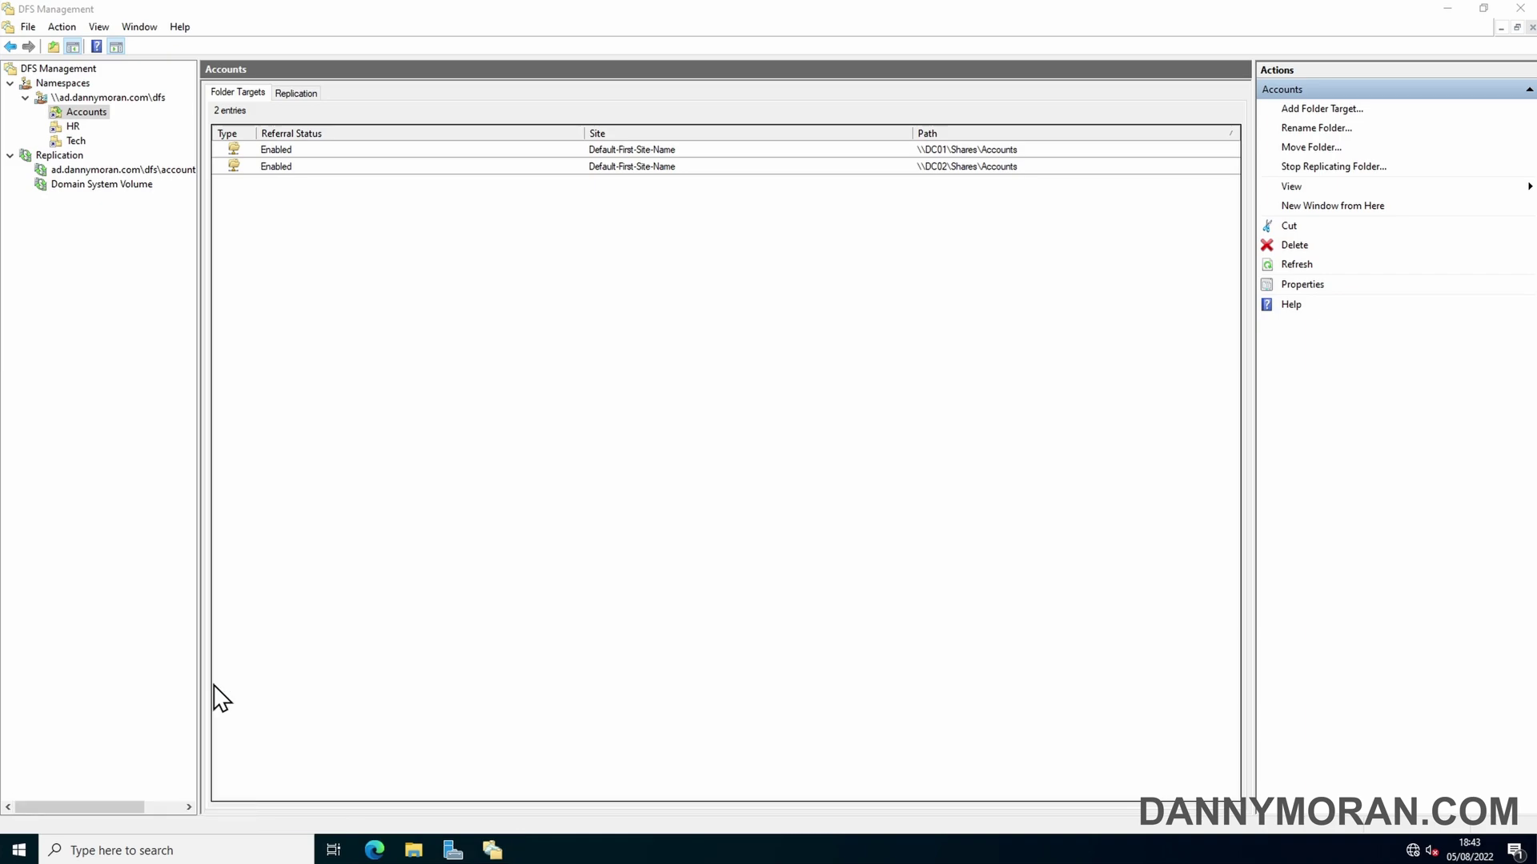
double_click(978, 319)
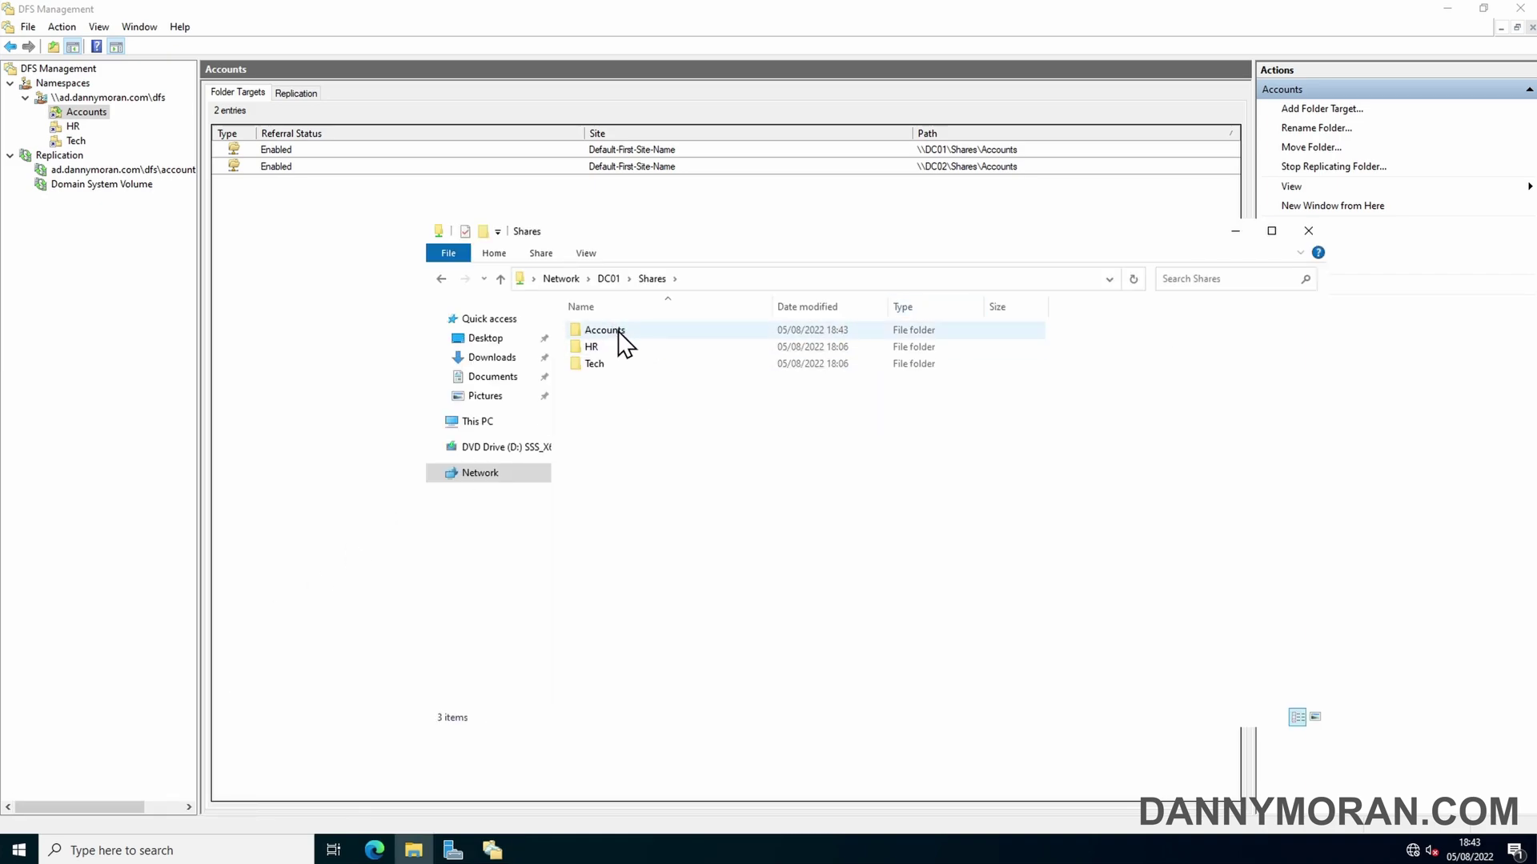
double_click(618, 330)
left_click_drag(481, 169, 330, 145)
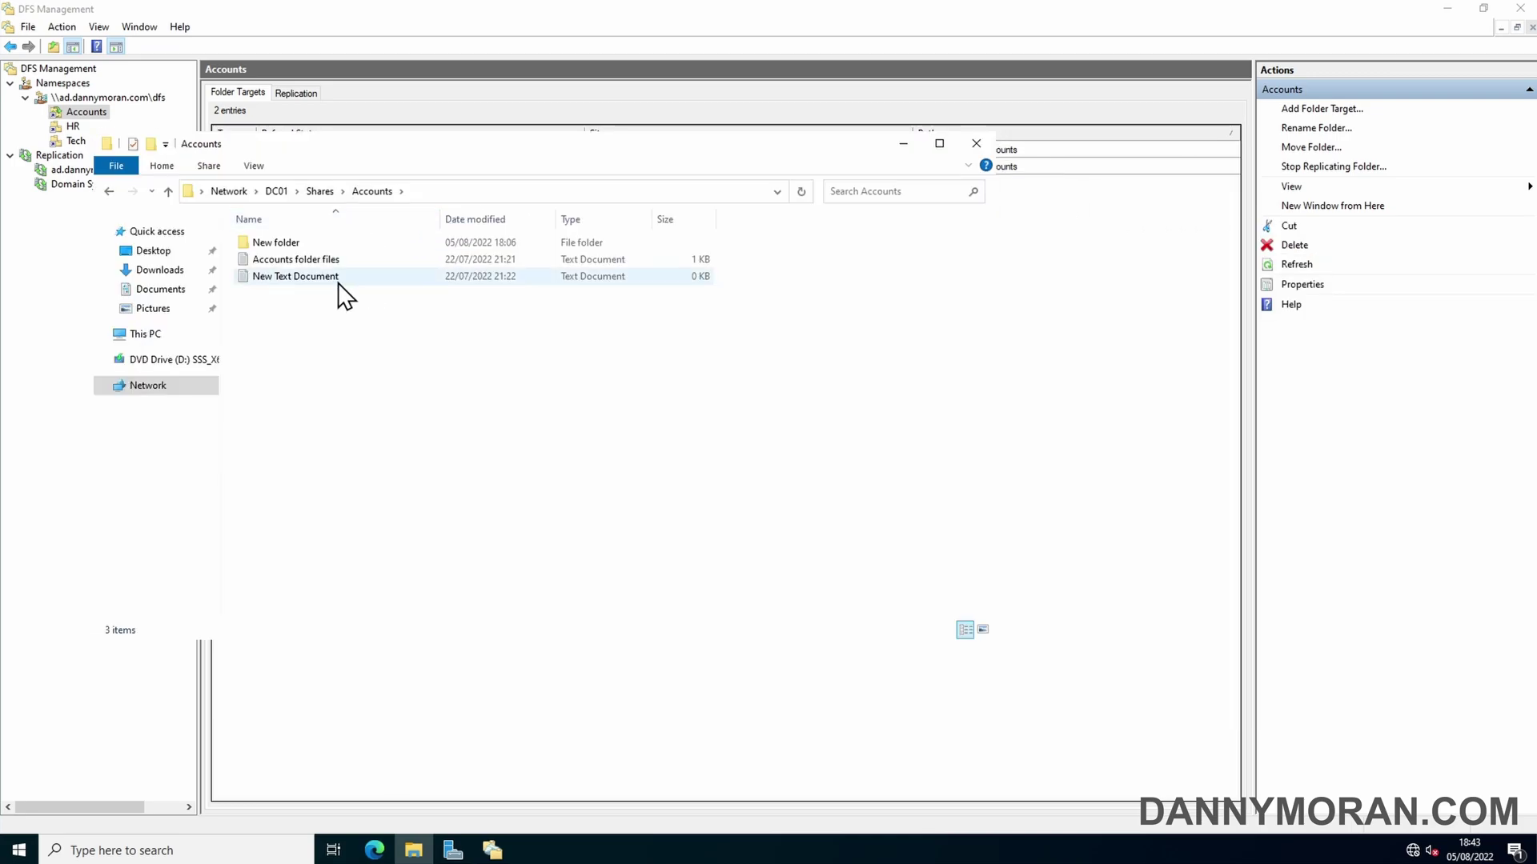
Open \\DC02\Shares\Accounts via Run and place it on the right.
right_click(18, 850)
left_click(63, 770)
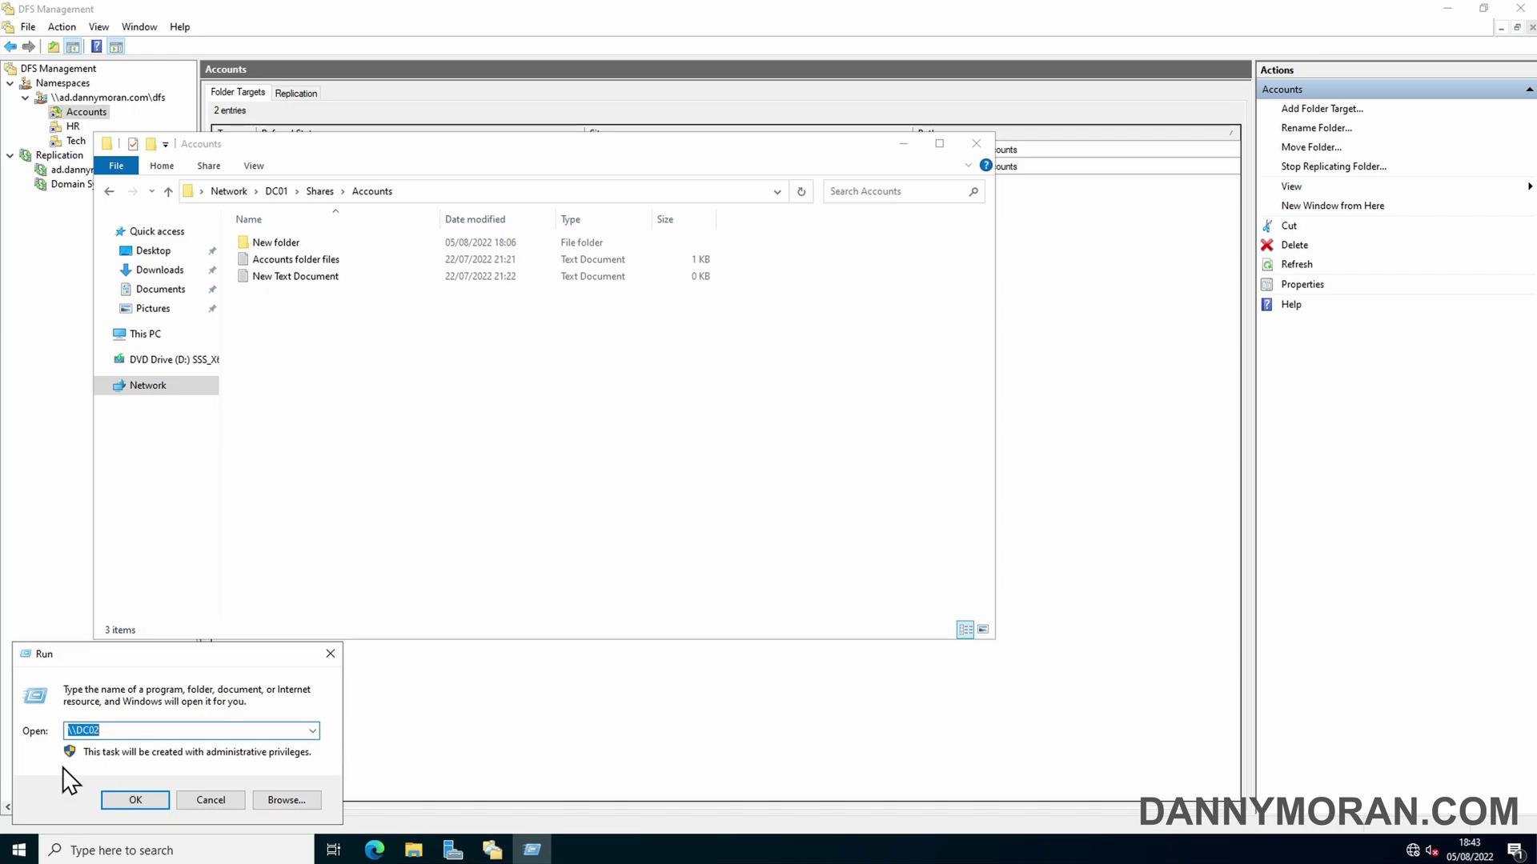
key("Return")
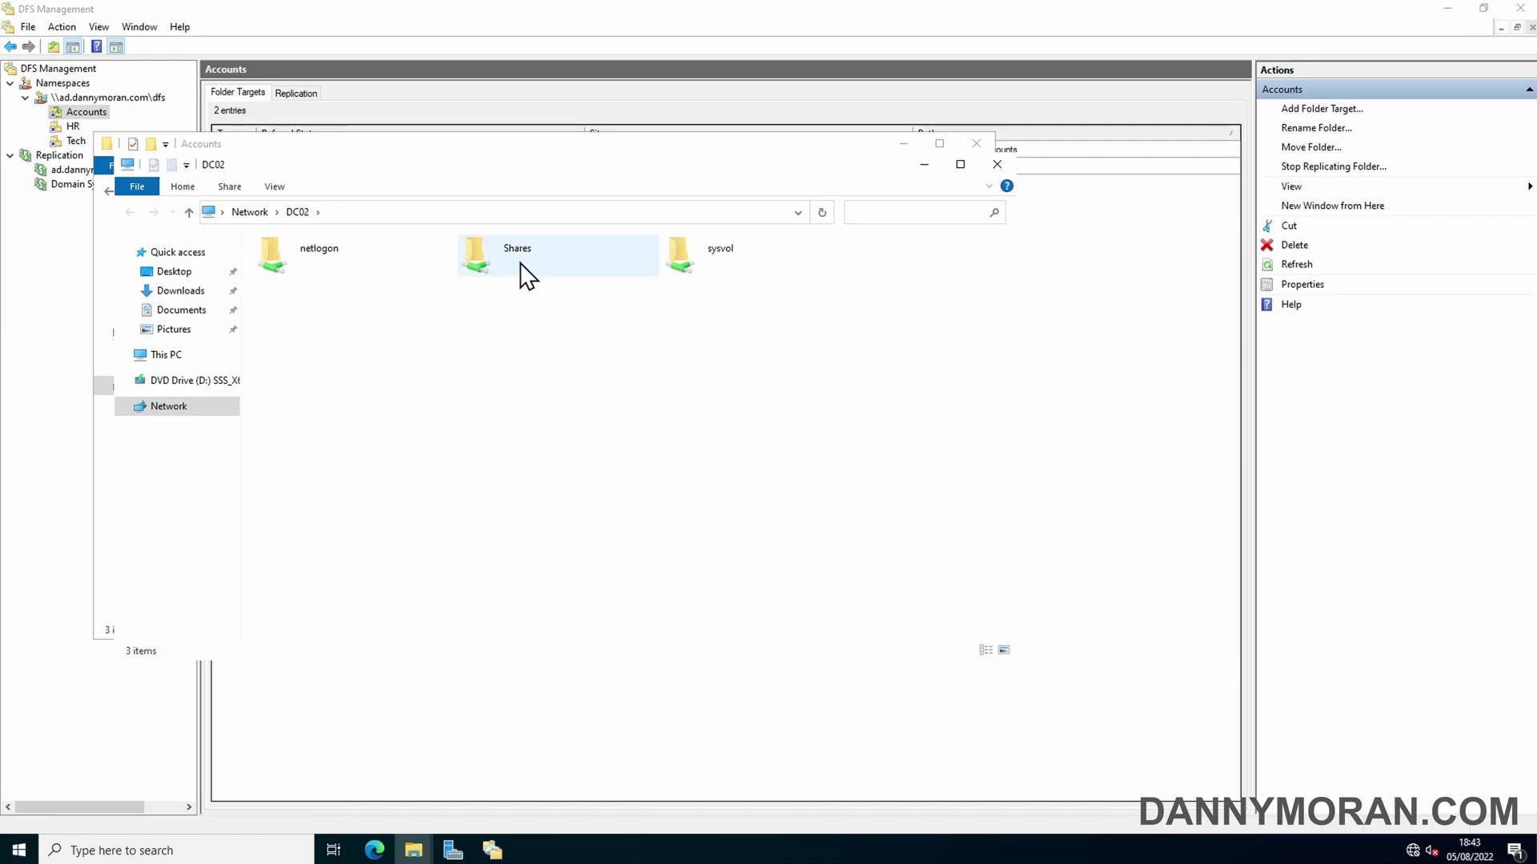
double_click(520, 276)
double_click(454, 266)
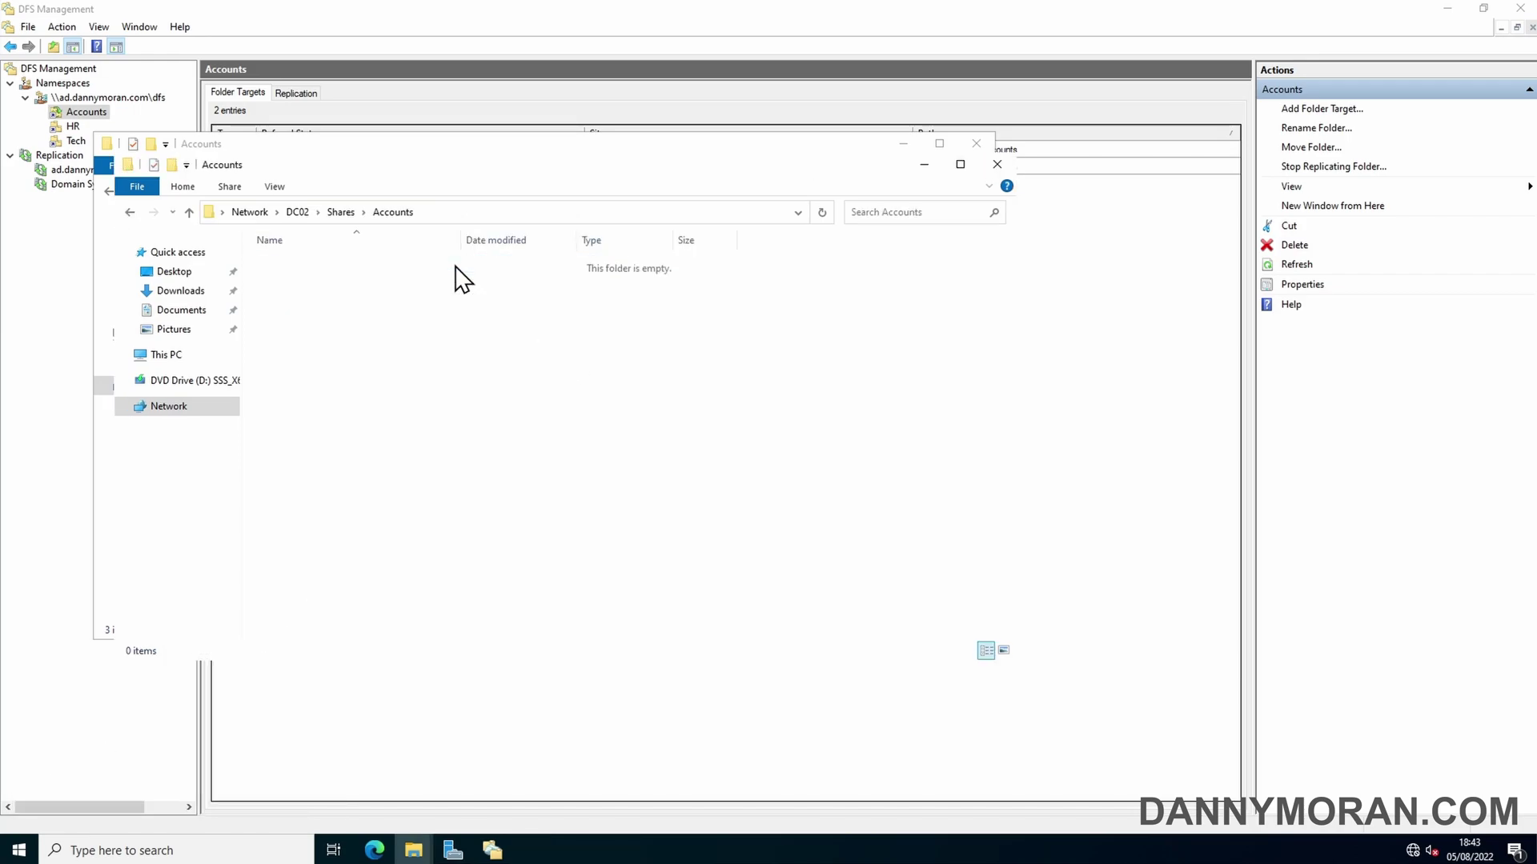
left_click_drag(436, 155, 926, 158)
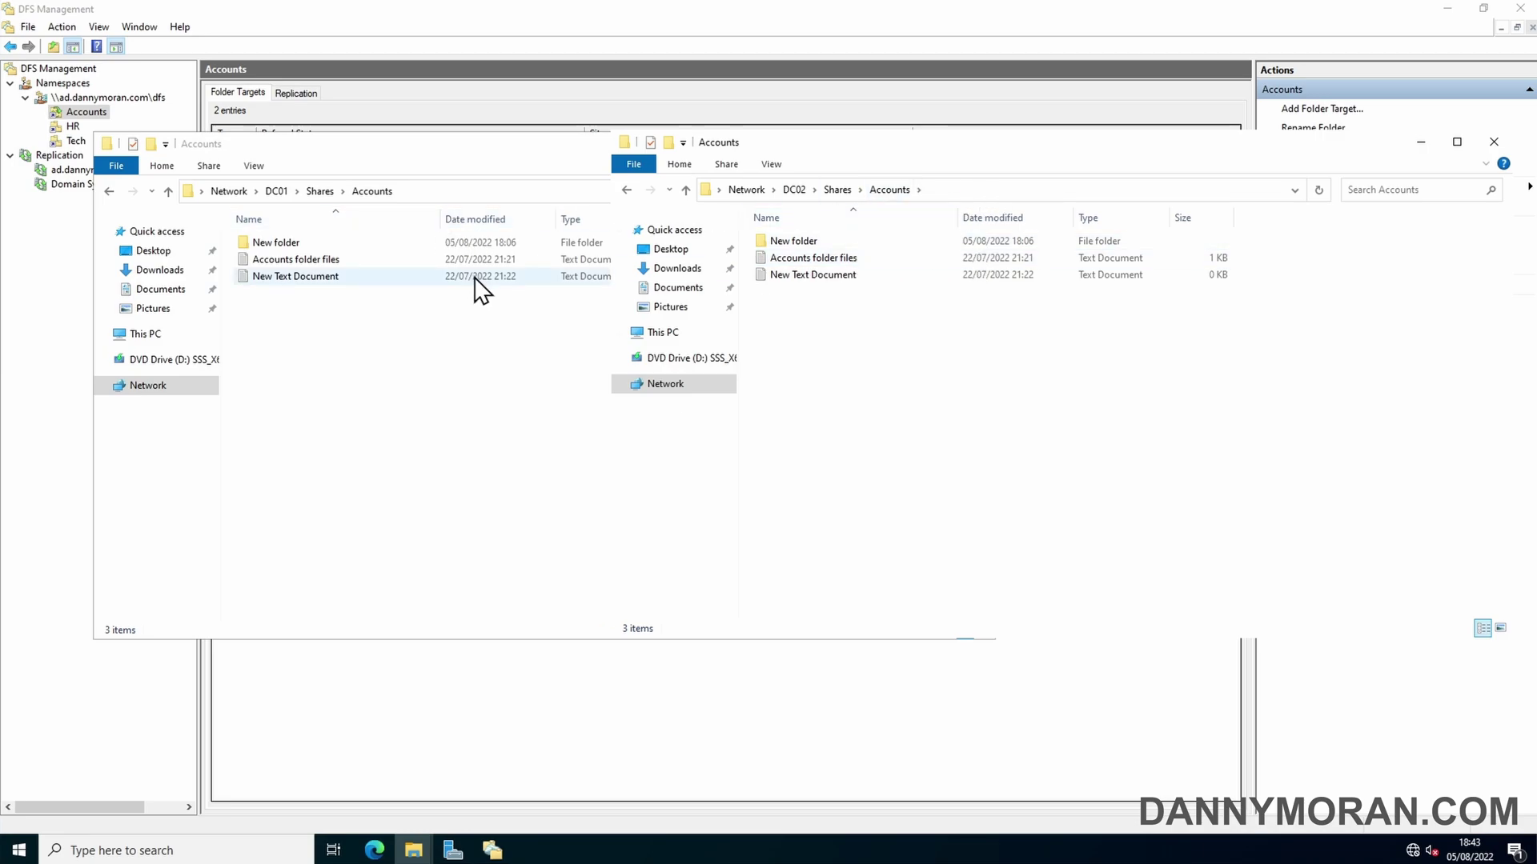
Create a New Bitmap Image in DC01 Accounts and confirm it appears on DC02.
right_click(300, 319)
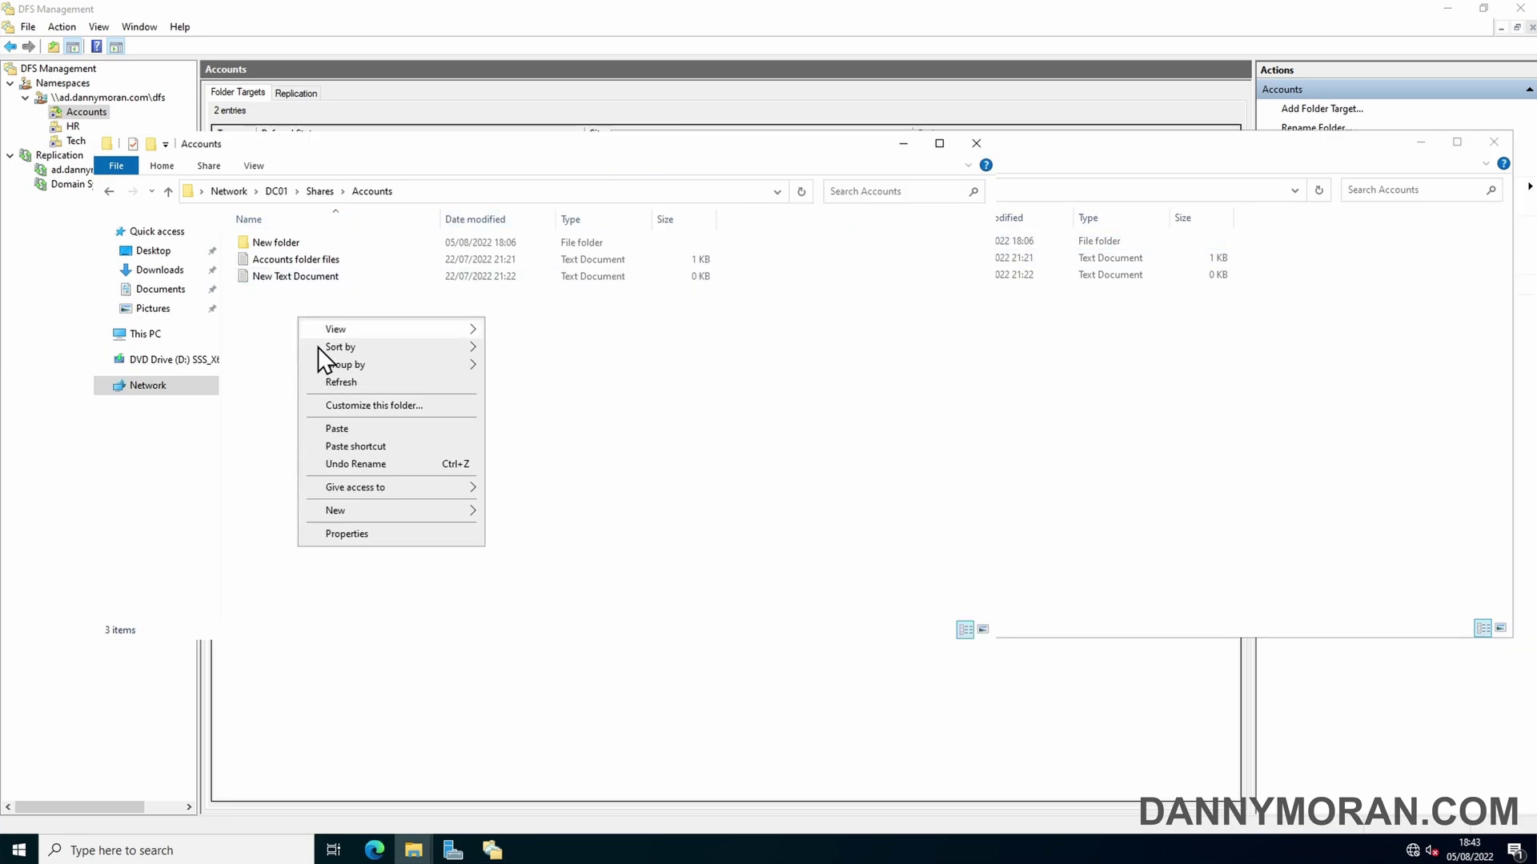
mouse_move(362, 513)
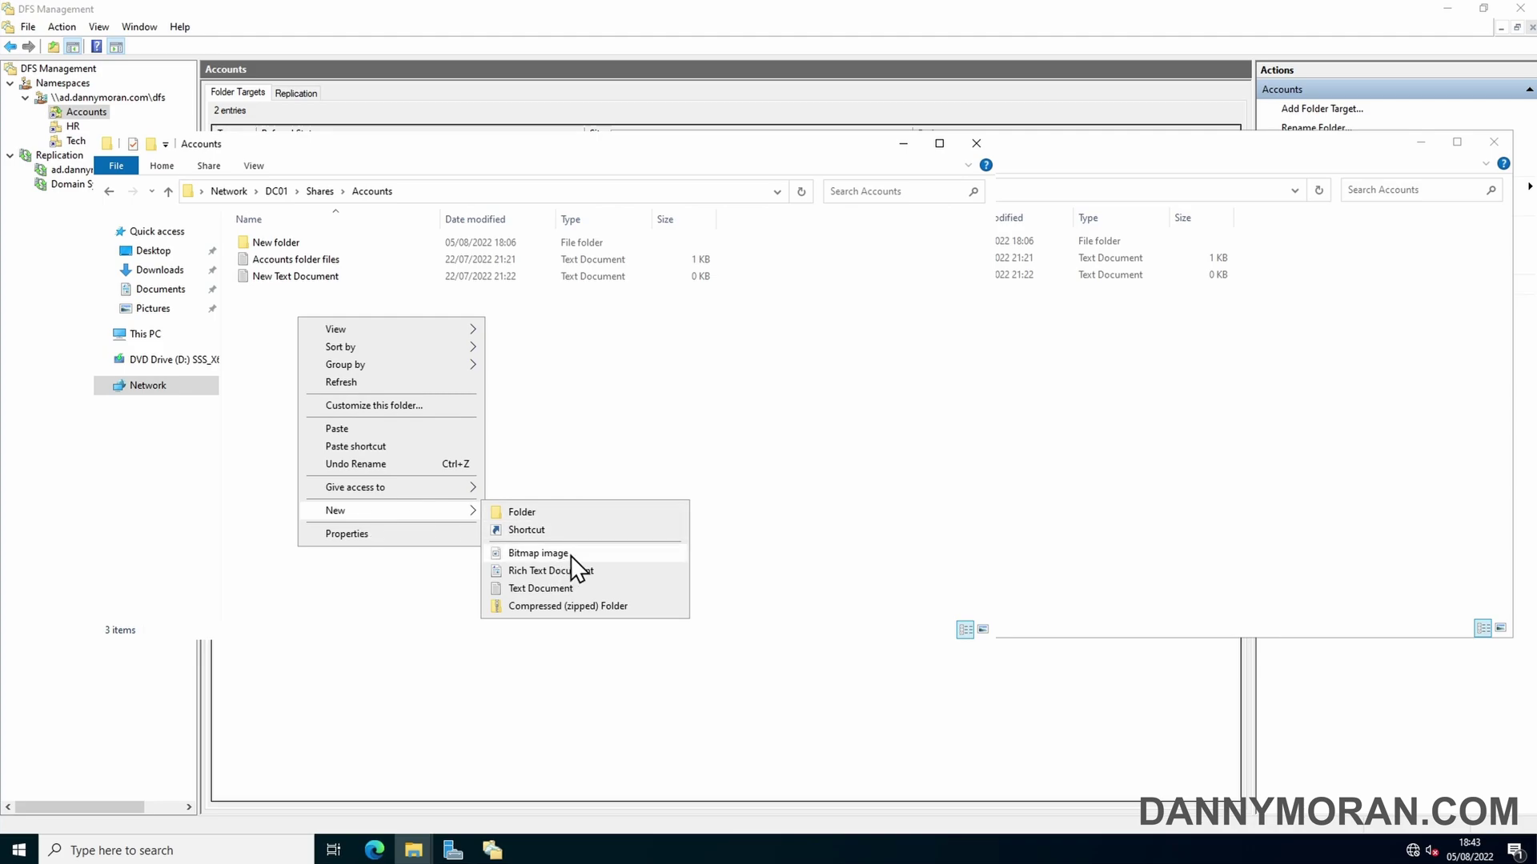
left_click(538, 553)
left_click(429, 408)
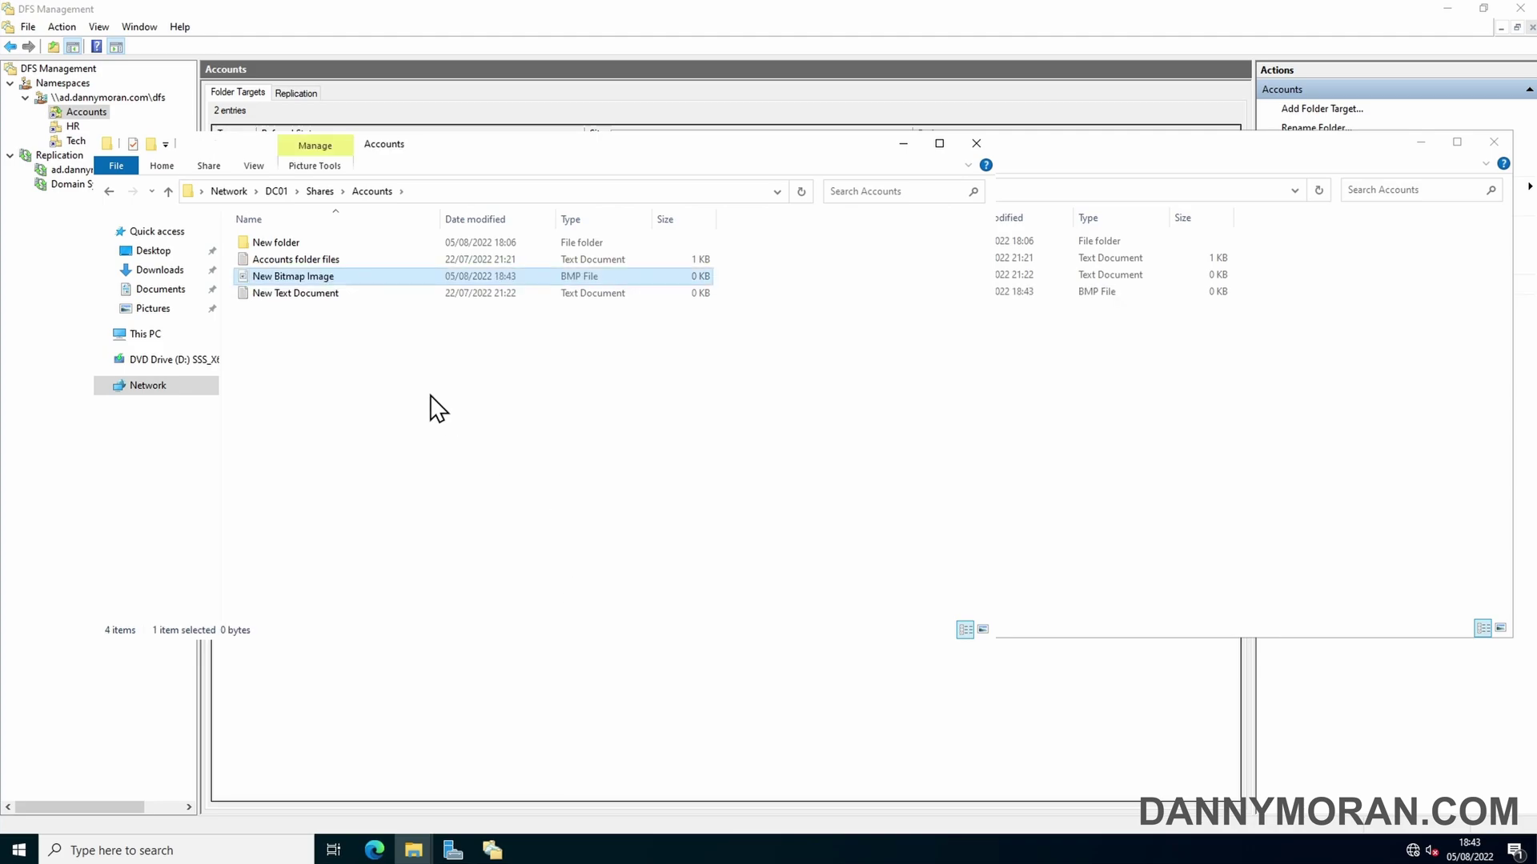
left_click(1122, 432)
left_click(839, 297)
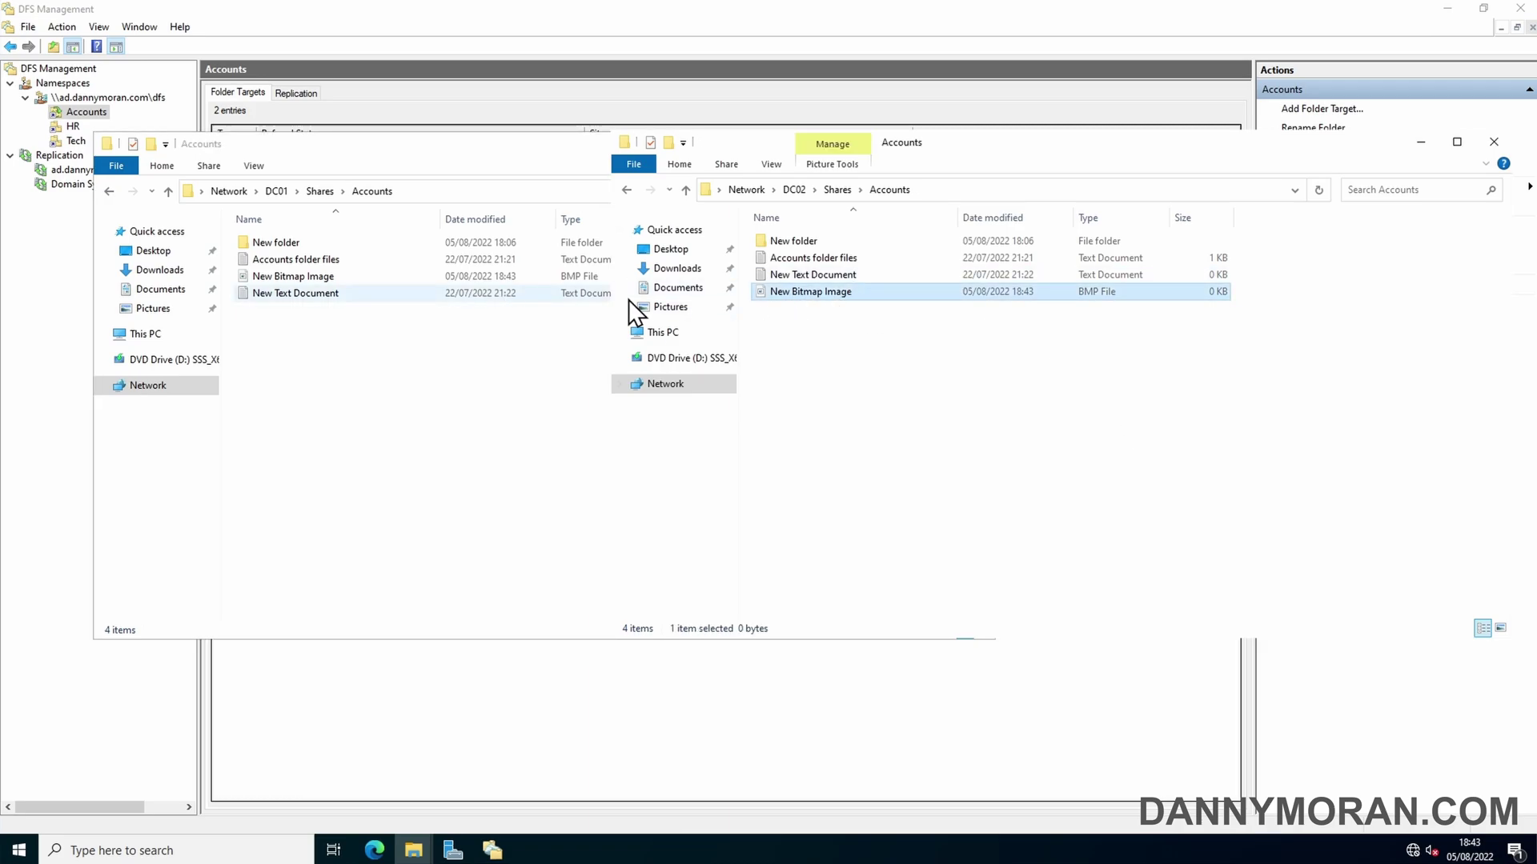
Open the local Shares (S:) Accounts folder in another Explorer window.
middle_click(413, 851)
double_click(833, 511)
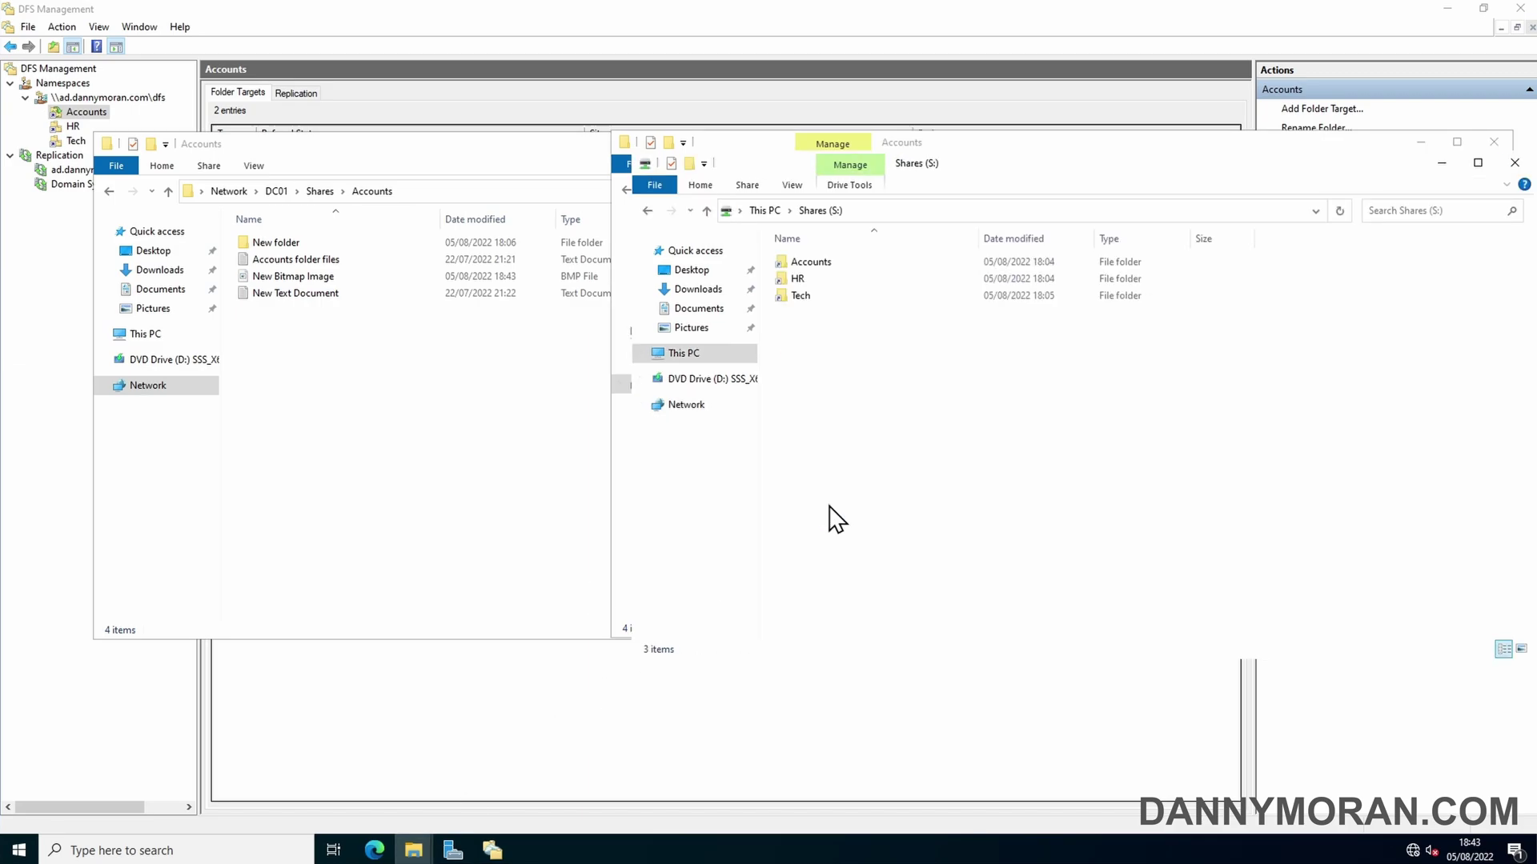
double_click(831, 267)
Create a New Rich Text Document in DC02 Accounts and verify it on DC01 and S:.
left_click_drag(904, 144, 704, 416)
right_click(645, 617)
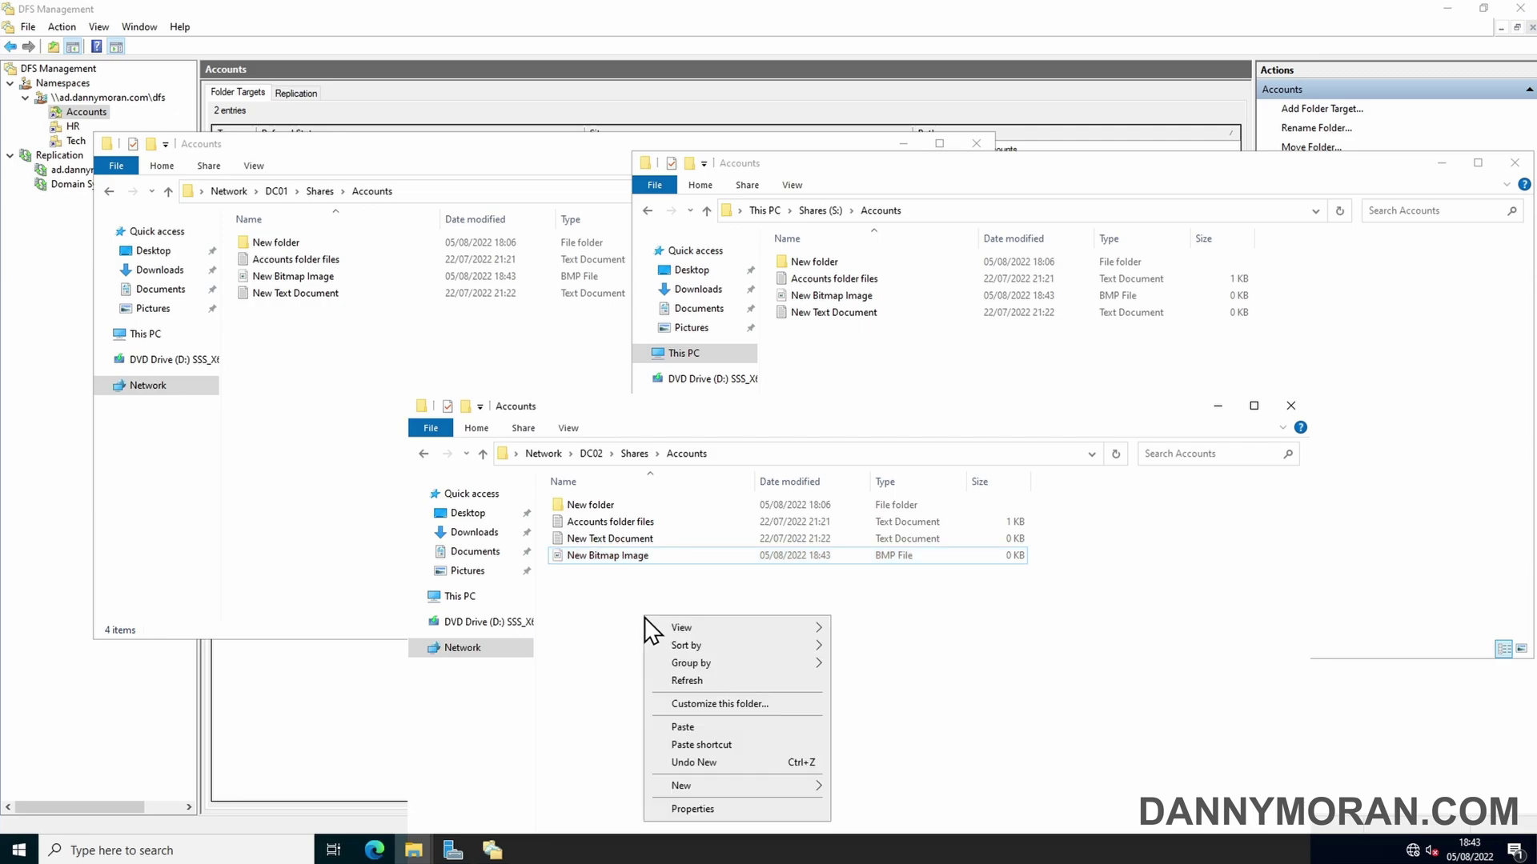
mouse_move(717, 785)
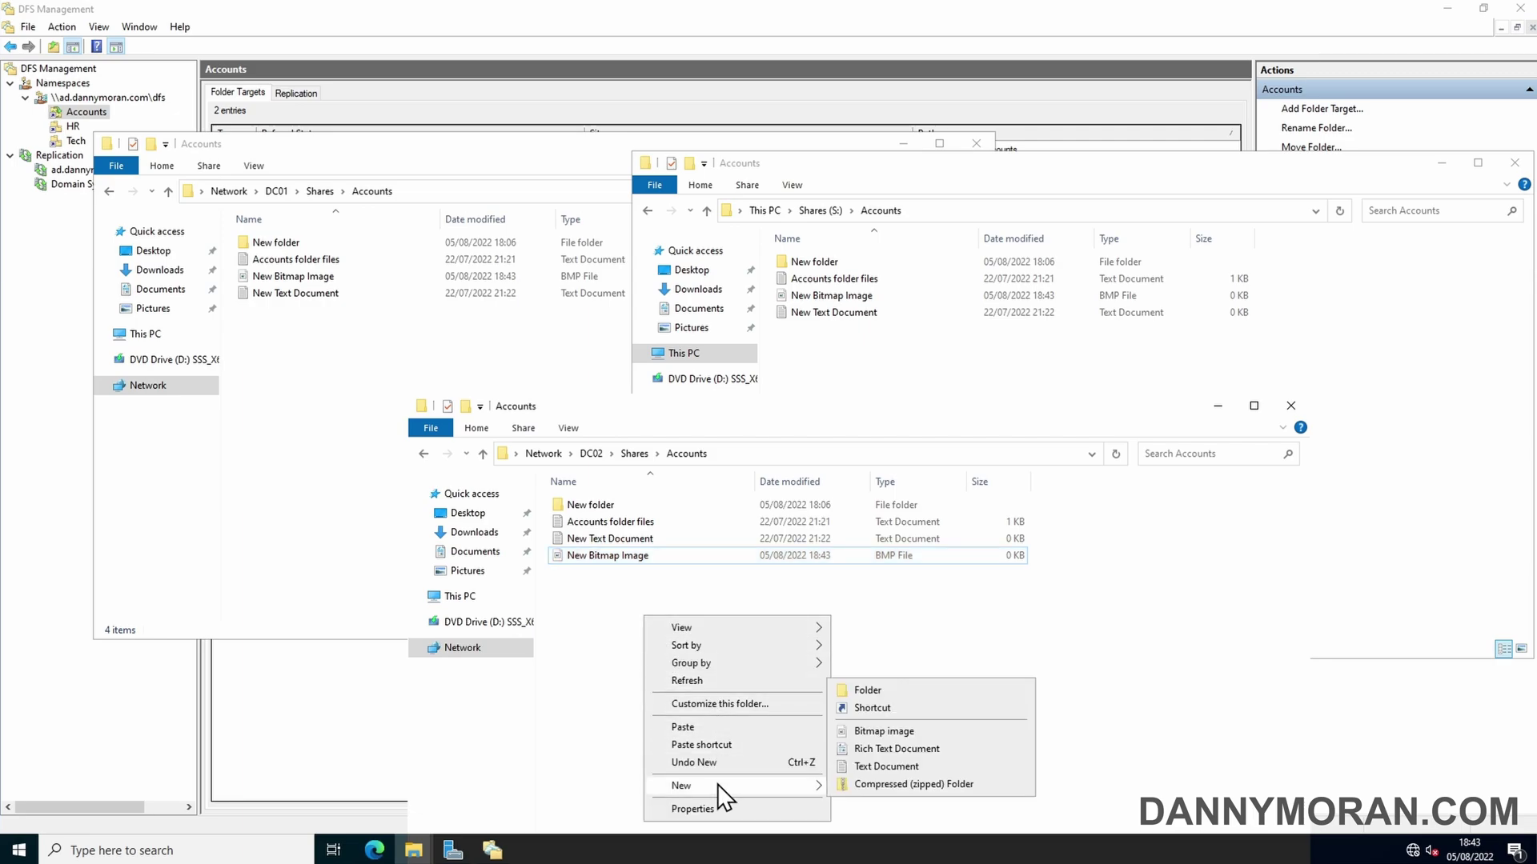
left_click(910, 754)
left_click(731, 676)
left_click(412, 310)
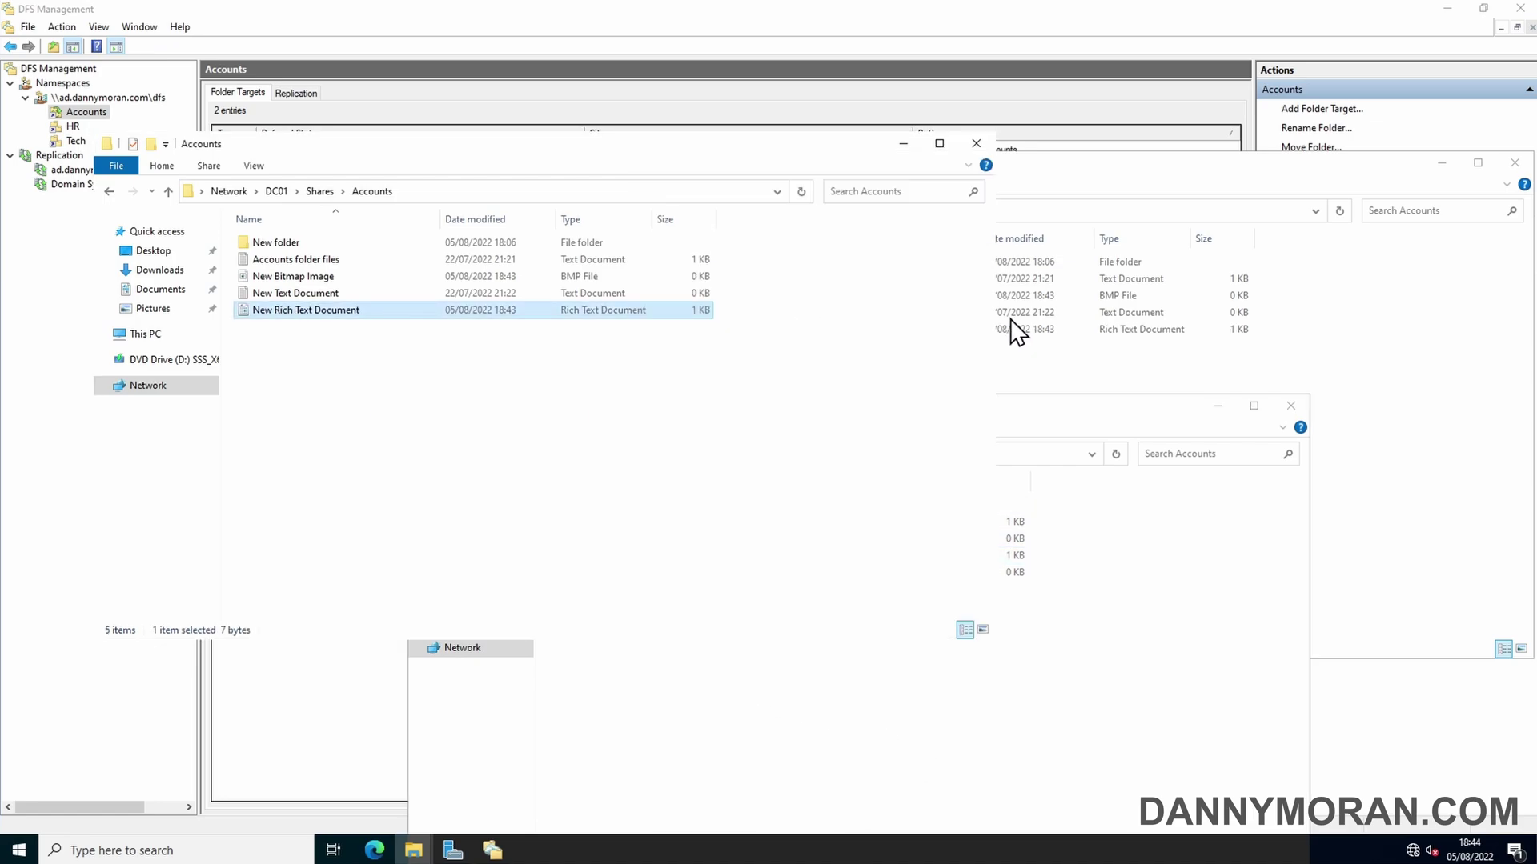
left_click(1053, 330)
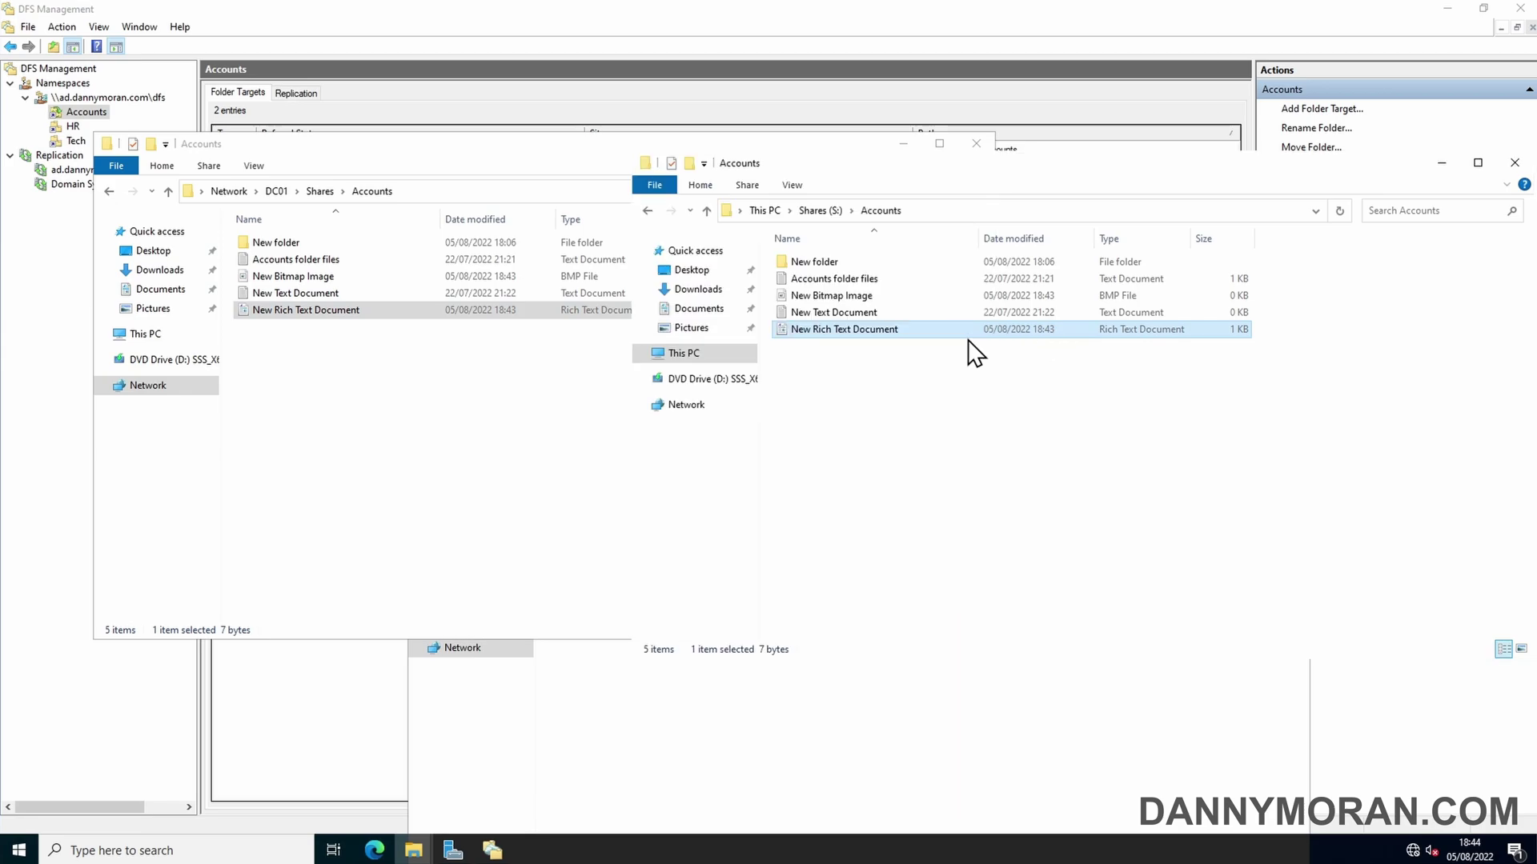
left_click(768, 723)
Close the DC02 window and open Shares (S:) from This PC.
left_click(634, 454)
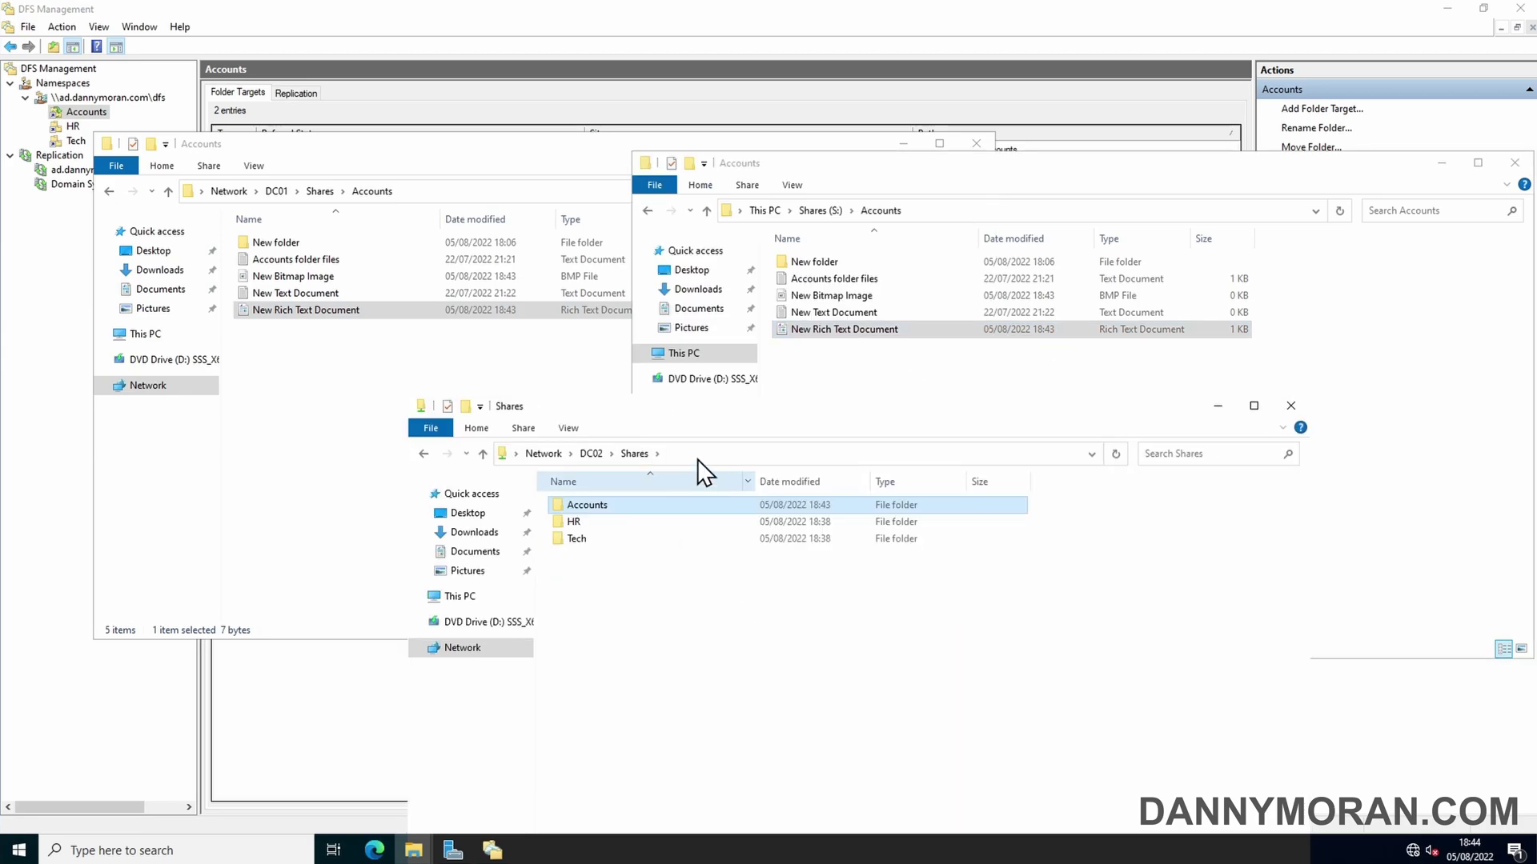
left_click(591, 454)
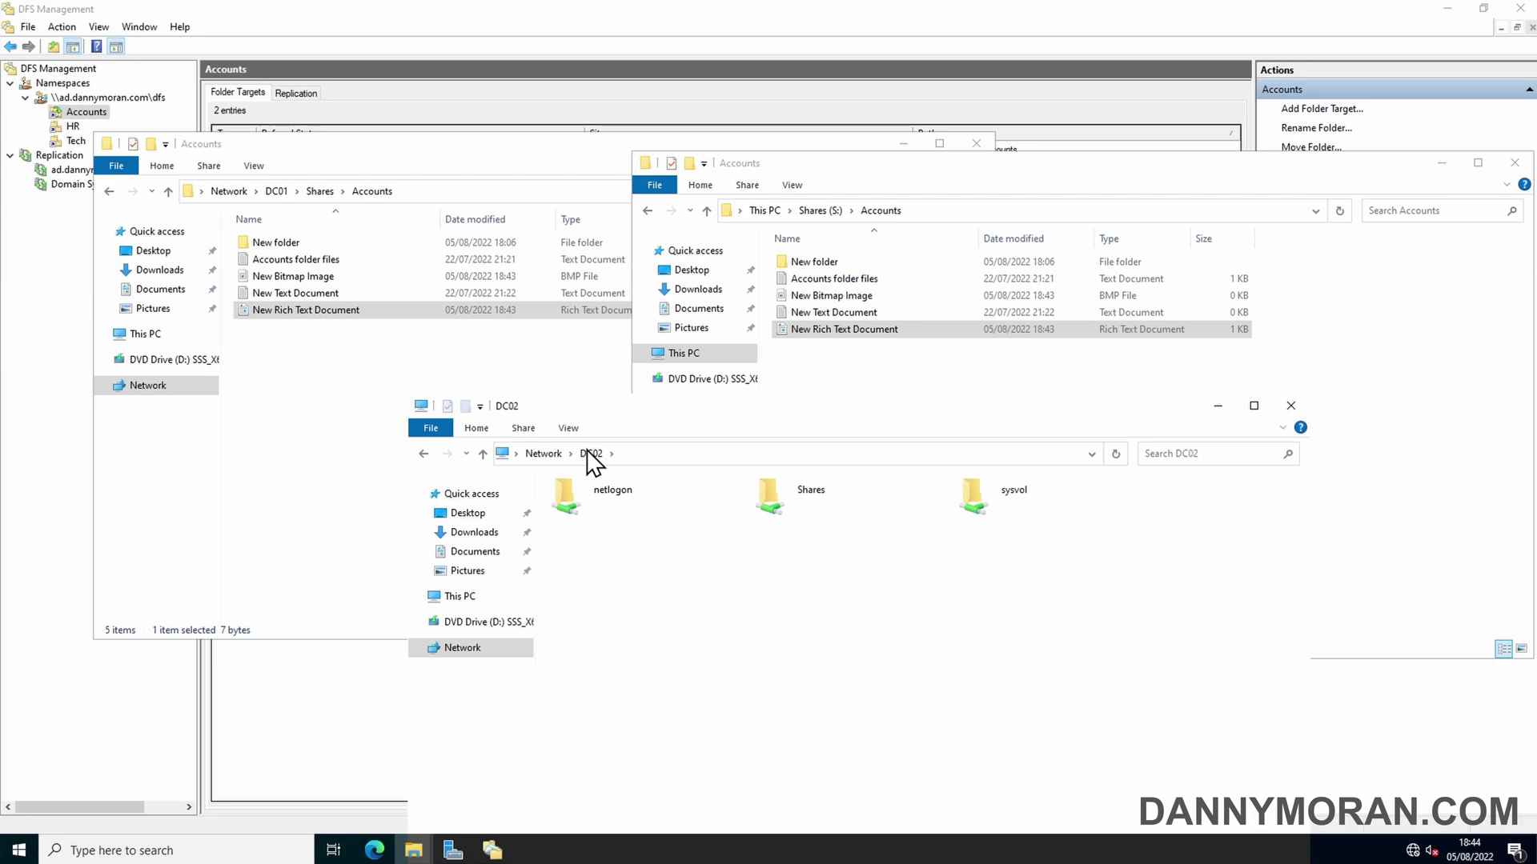
left_click(1290, 404)
middle_click(413, 850)
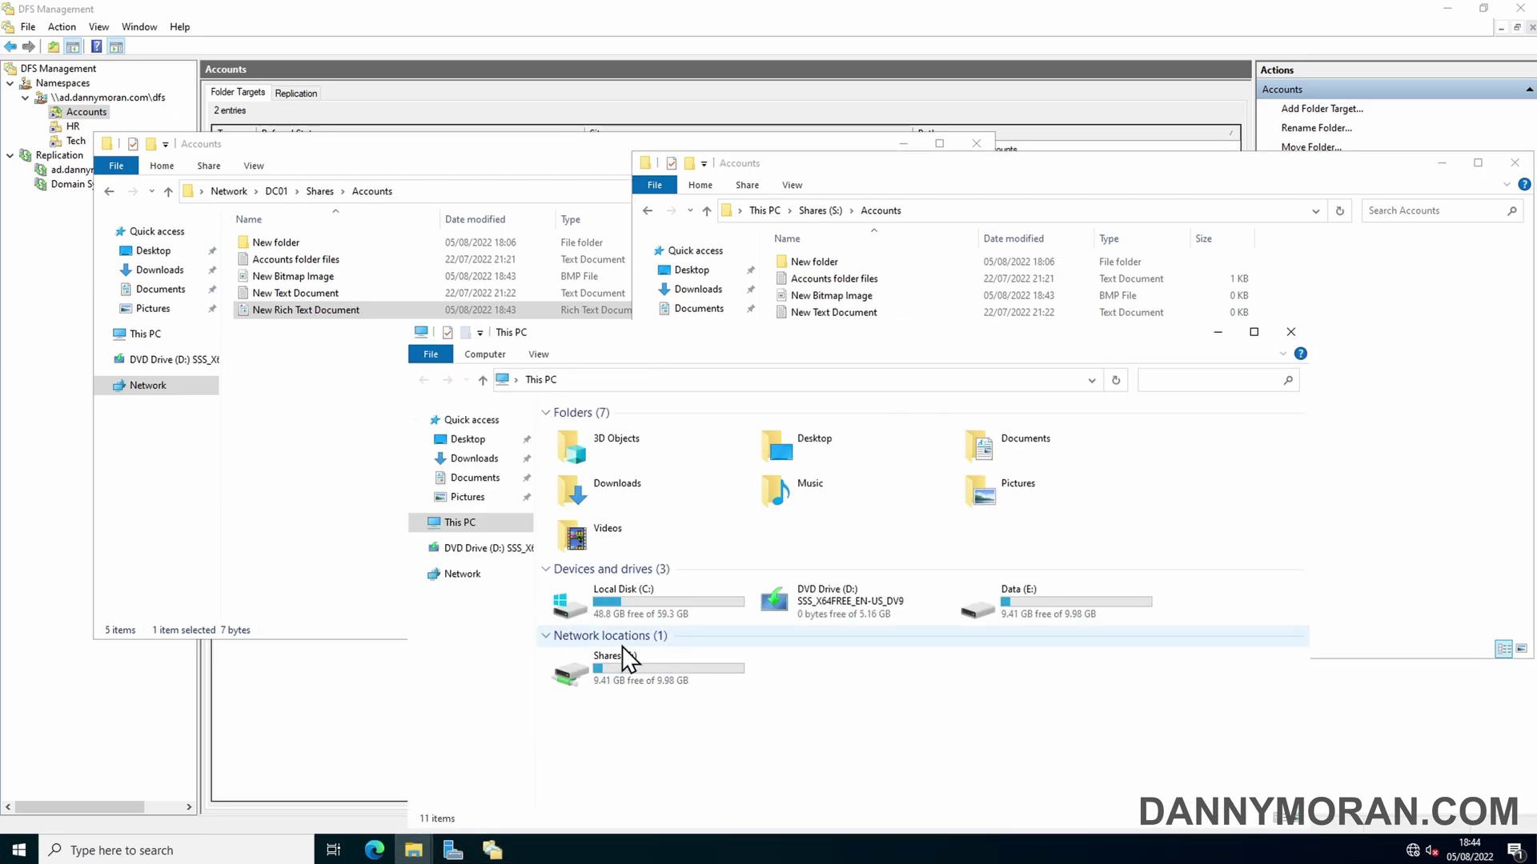
double_click(629, 660)
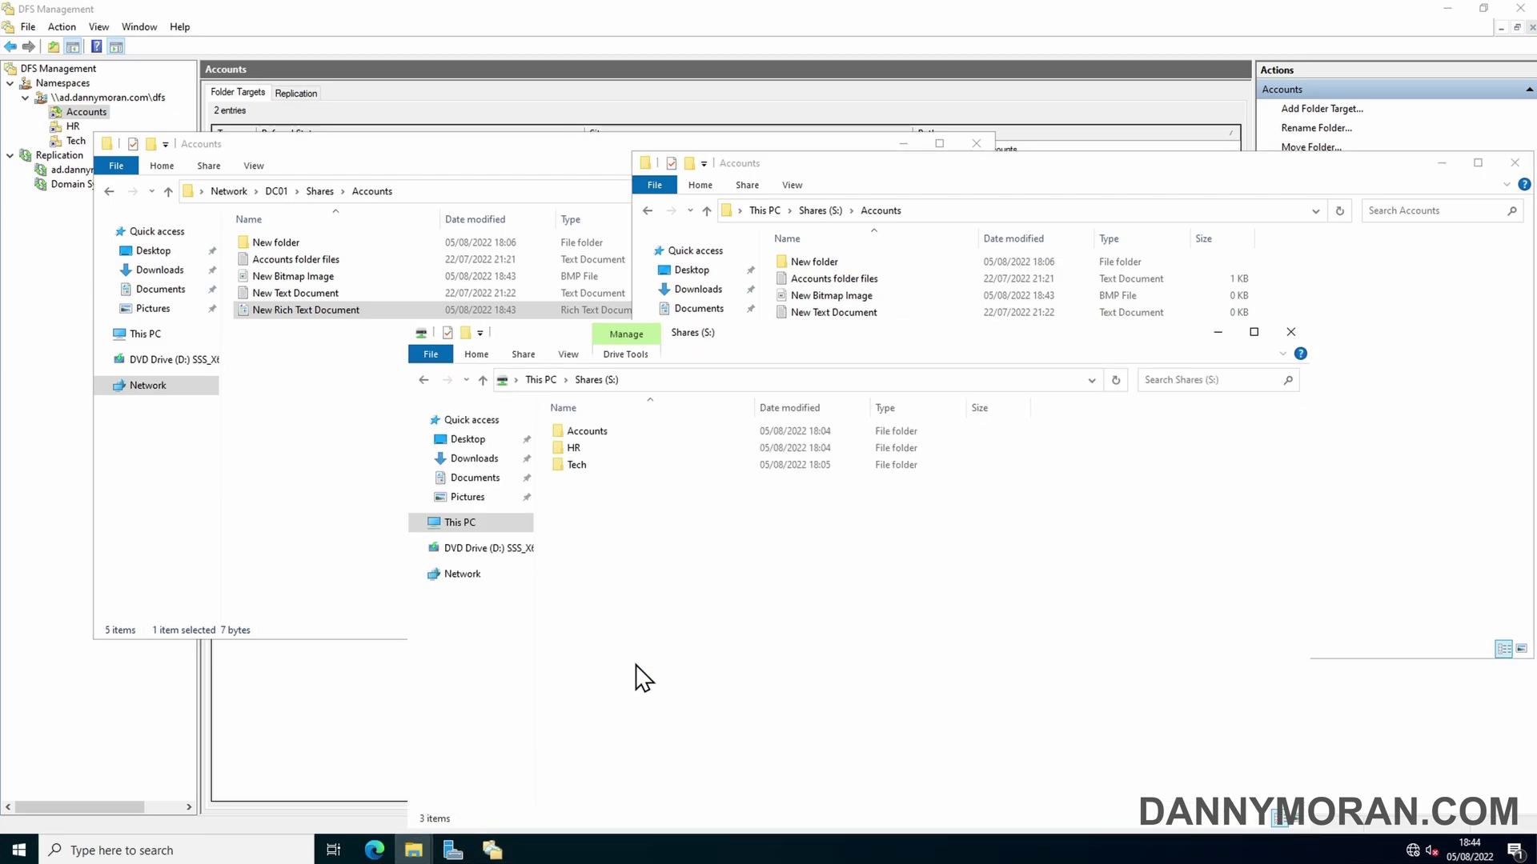
Check the status of the DC01 and DC02 referrals on Accounts' DFS properties tab.
right_click(577, 434)
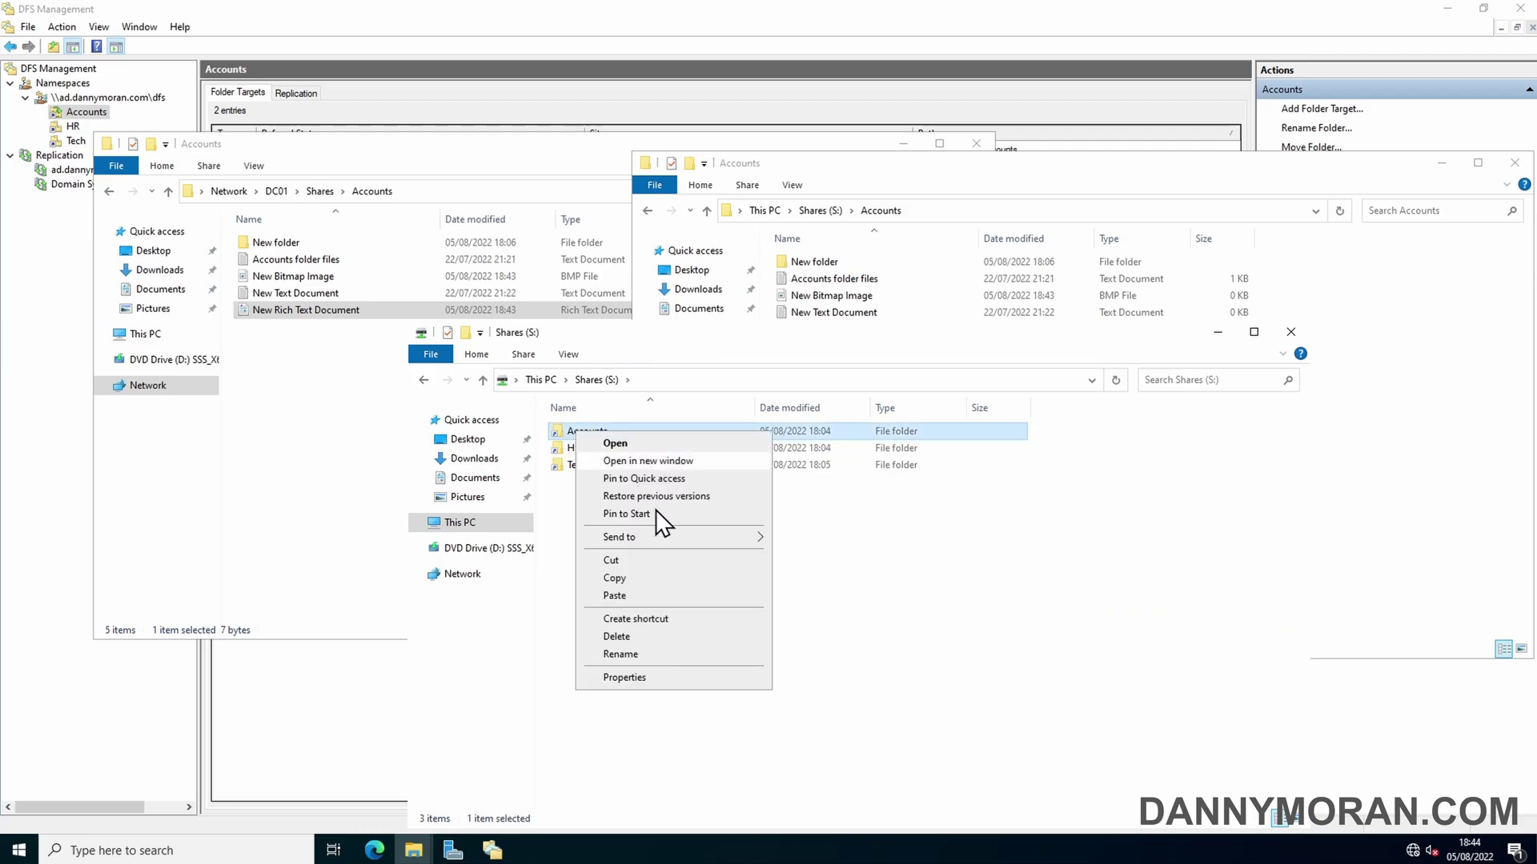
left_click(661, 677)
left_click(757, 471)
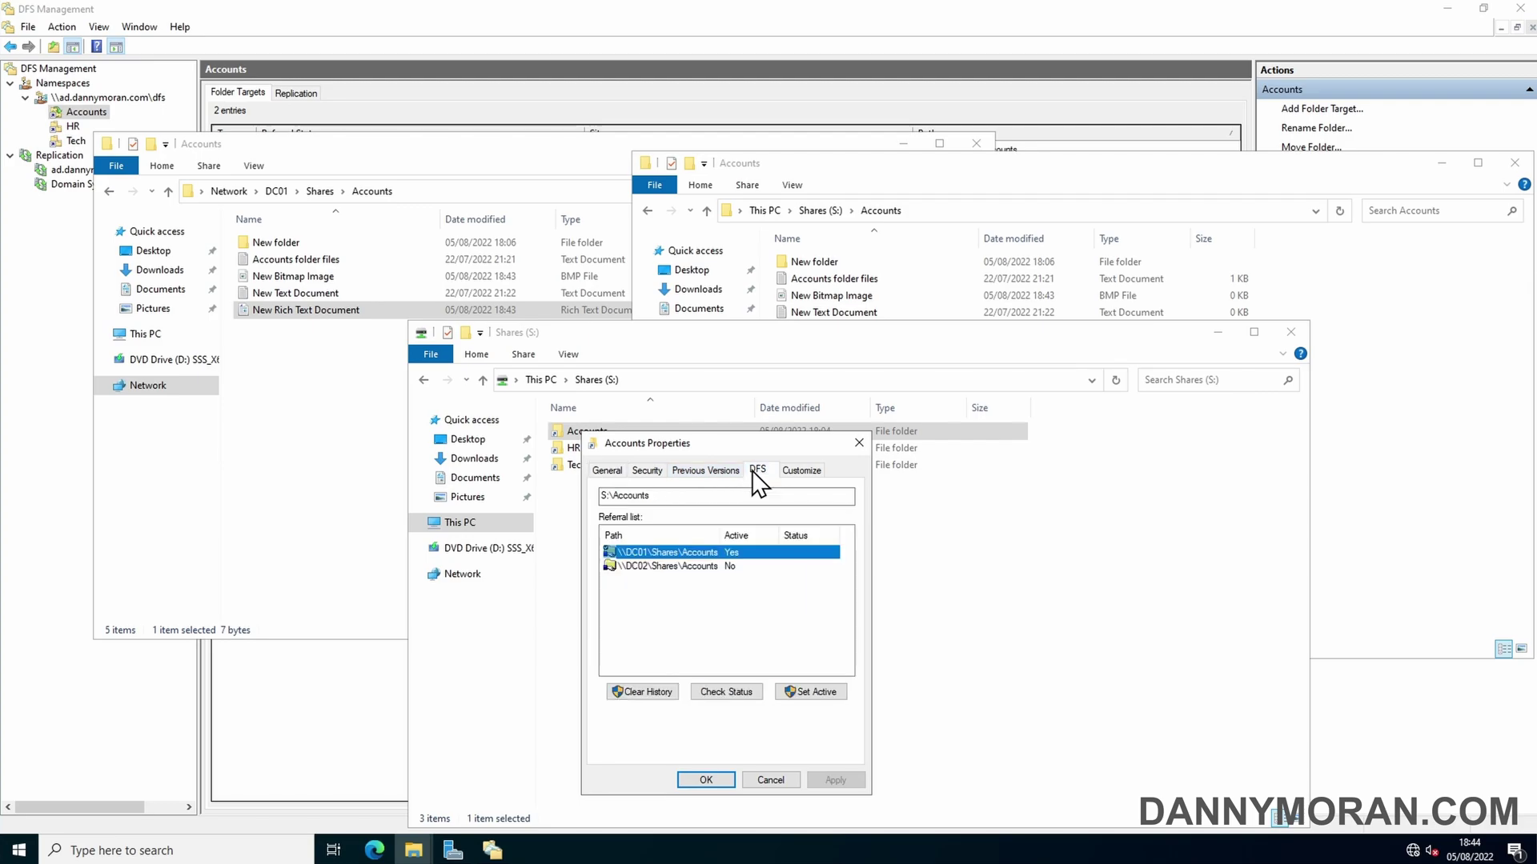
left_click(710, 567)
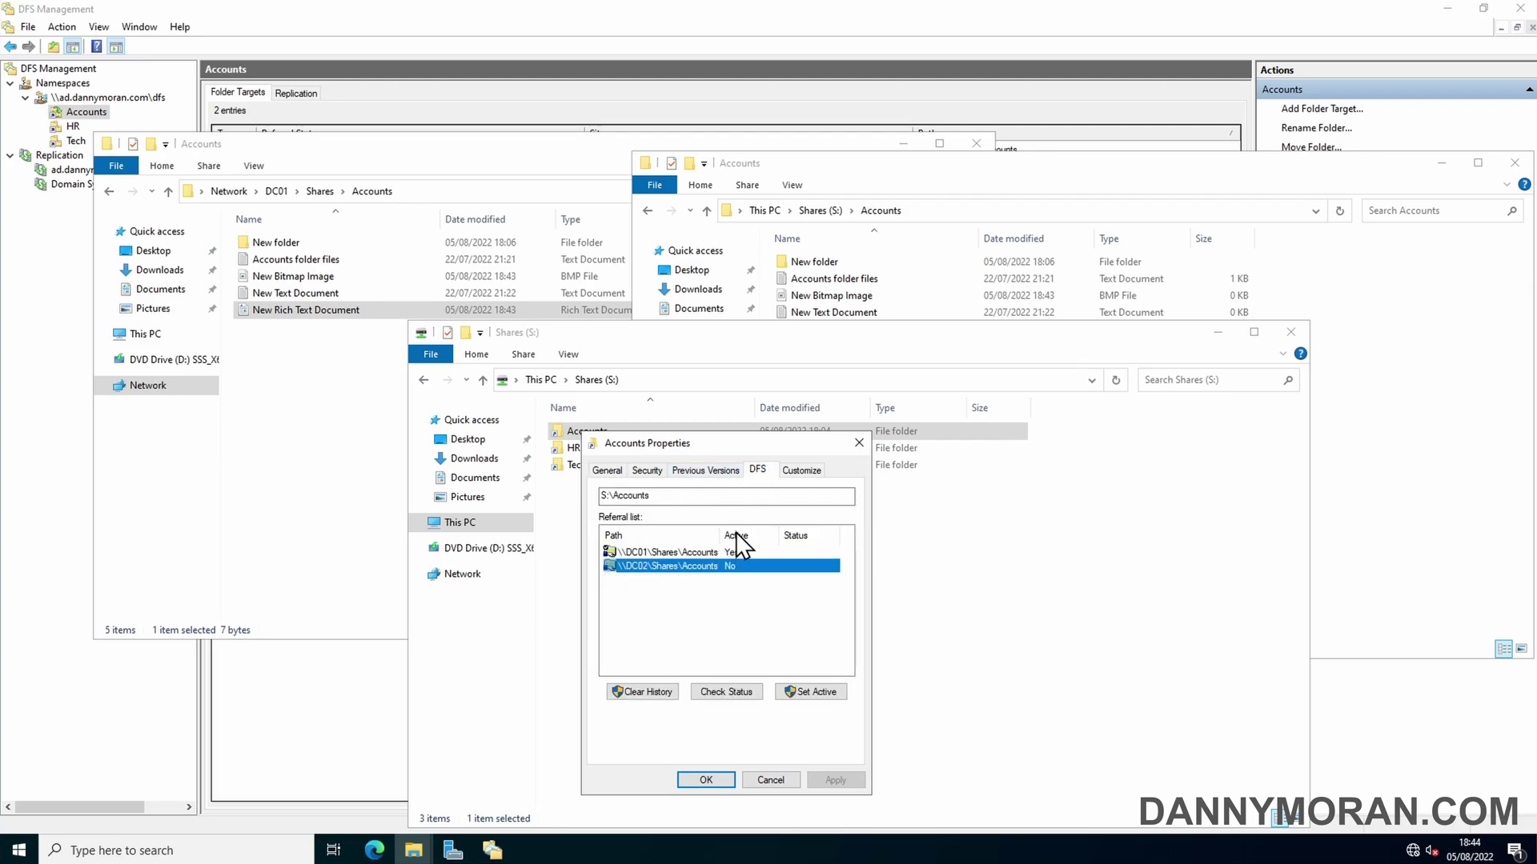
left_click_drag(774, 535, 715, 534)
left_click(723, 691)
left_click(740, 553)
left_click(732, 692)
Set \\DC02\Shares\Accounts as the active referral and close the properties dialog.
left_click(765, 567)
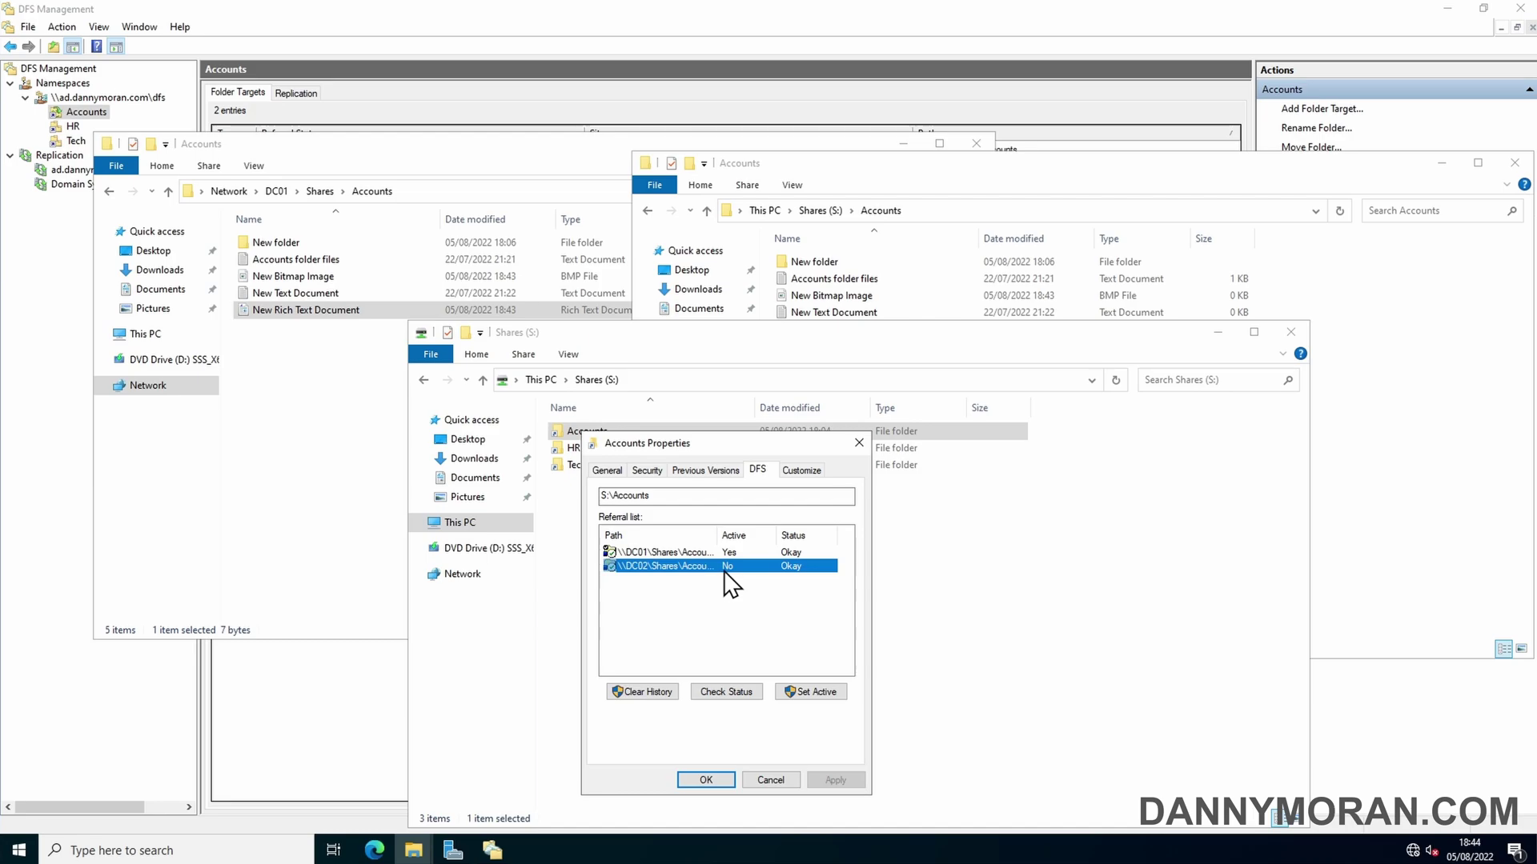
left_click(685, 553)
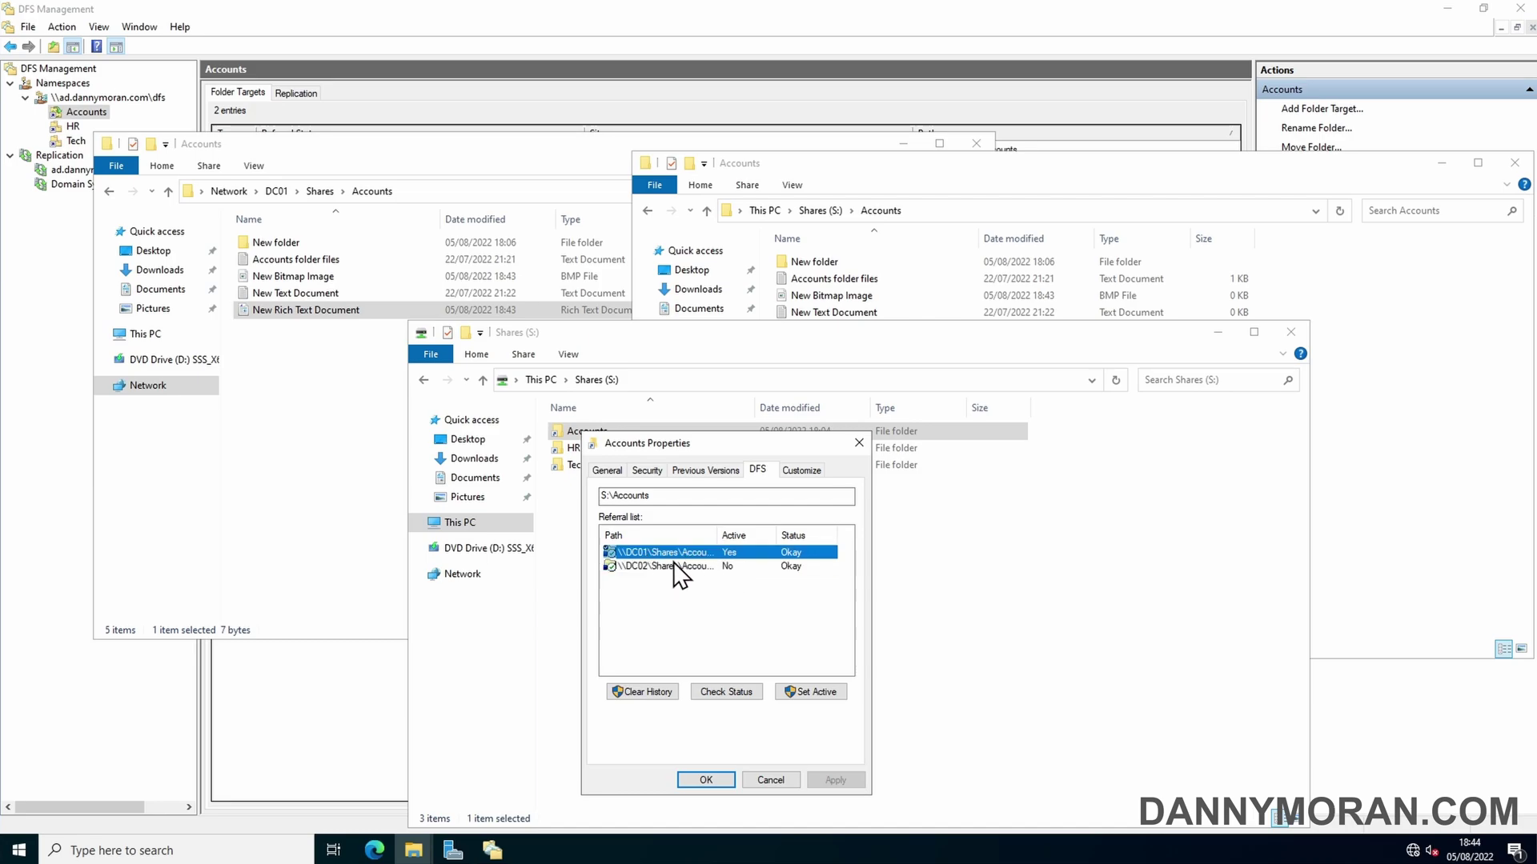
left_click(674, 566)
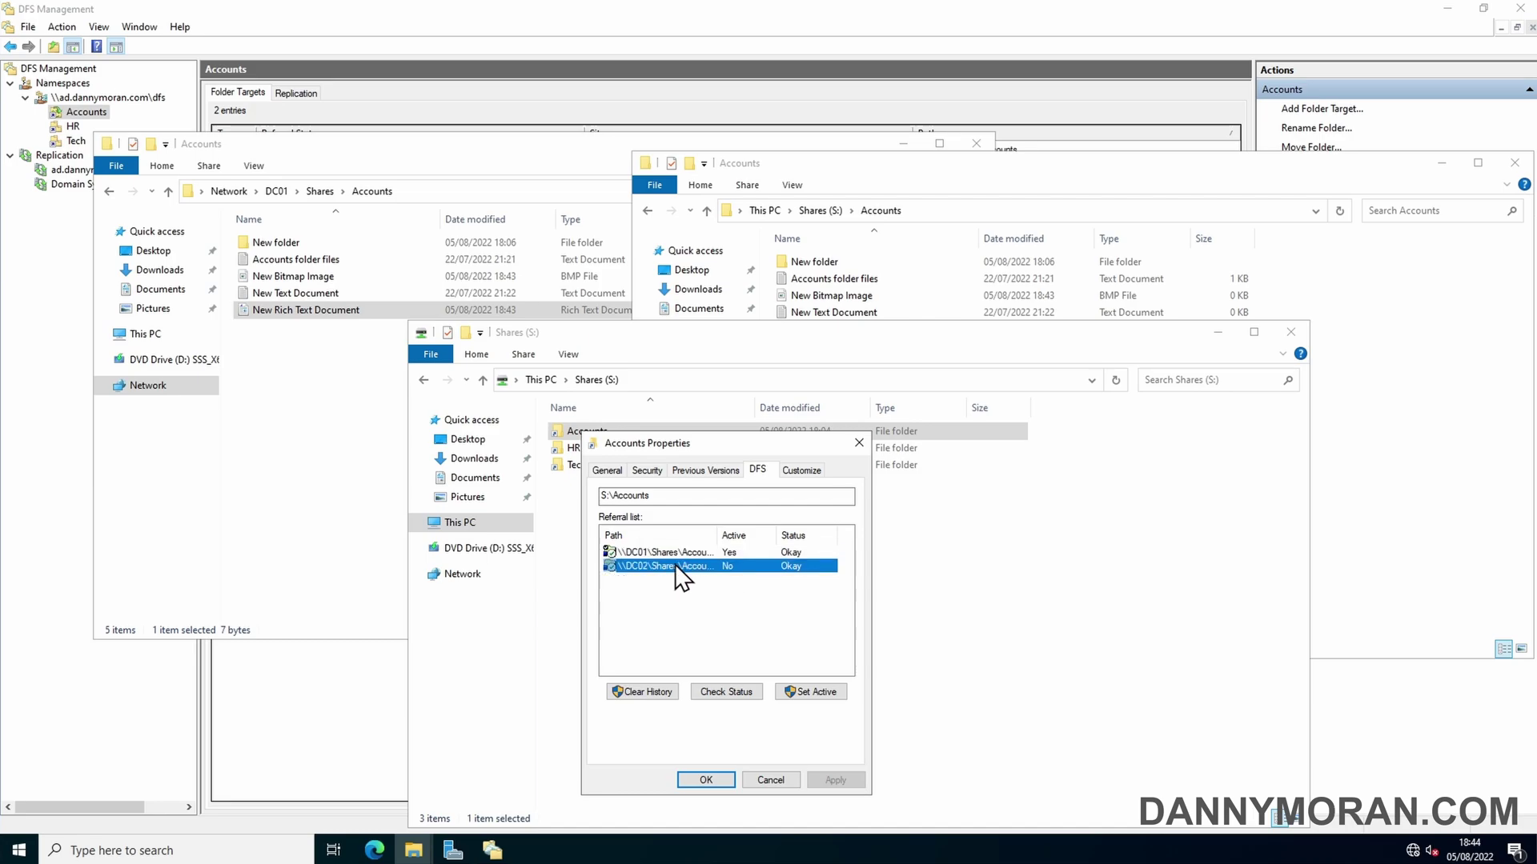
left_click(811, 692)
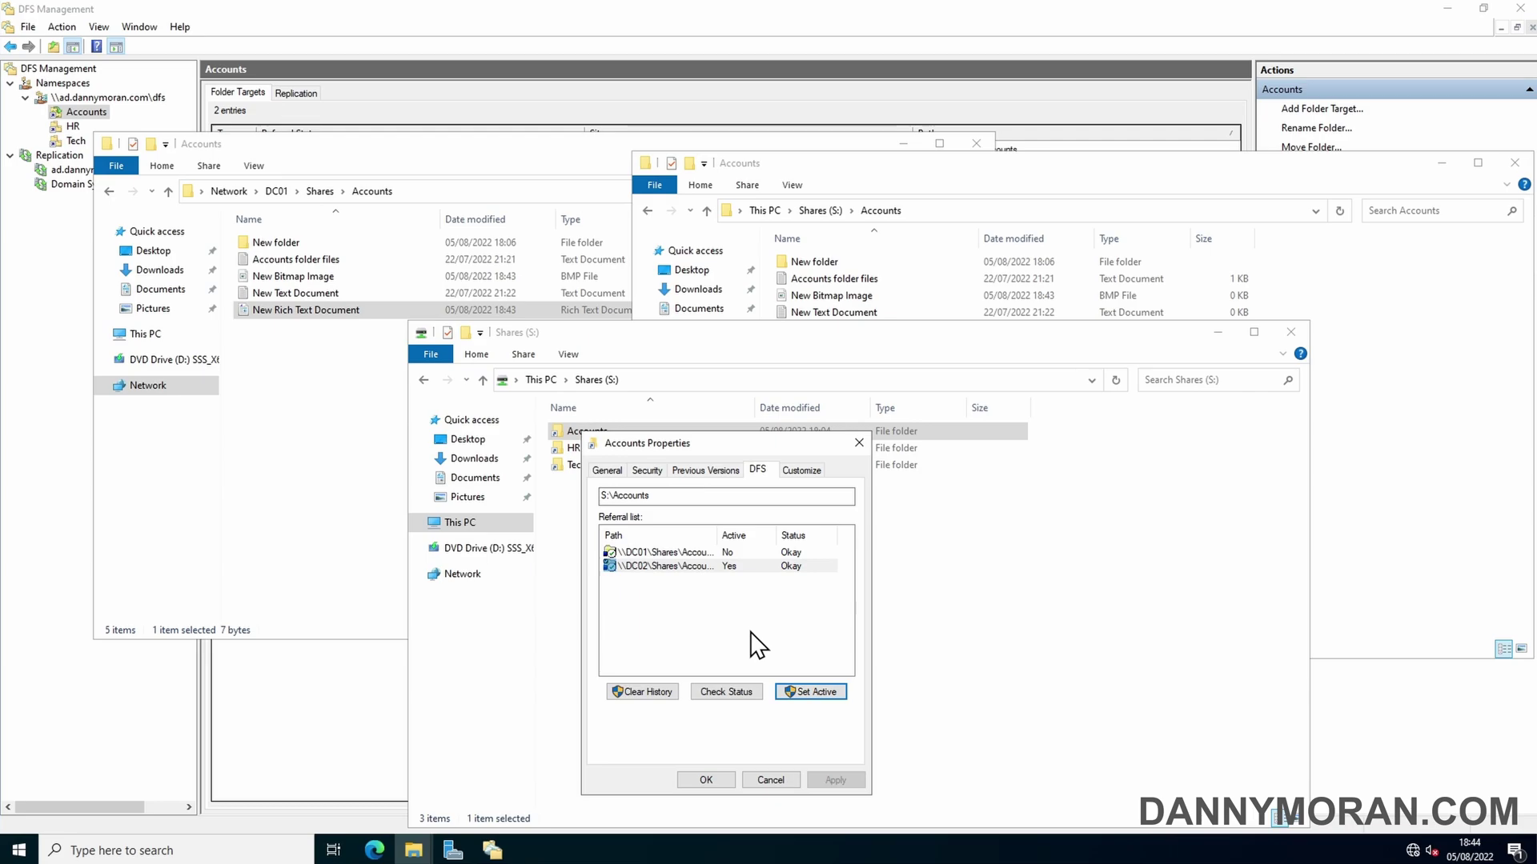
left_click_drag(606, 496, 652, 497)
key("Escape")
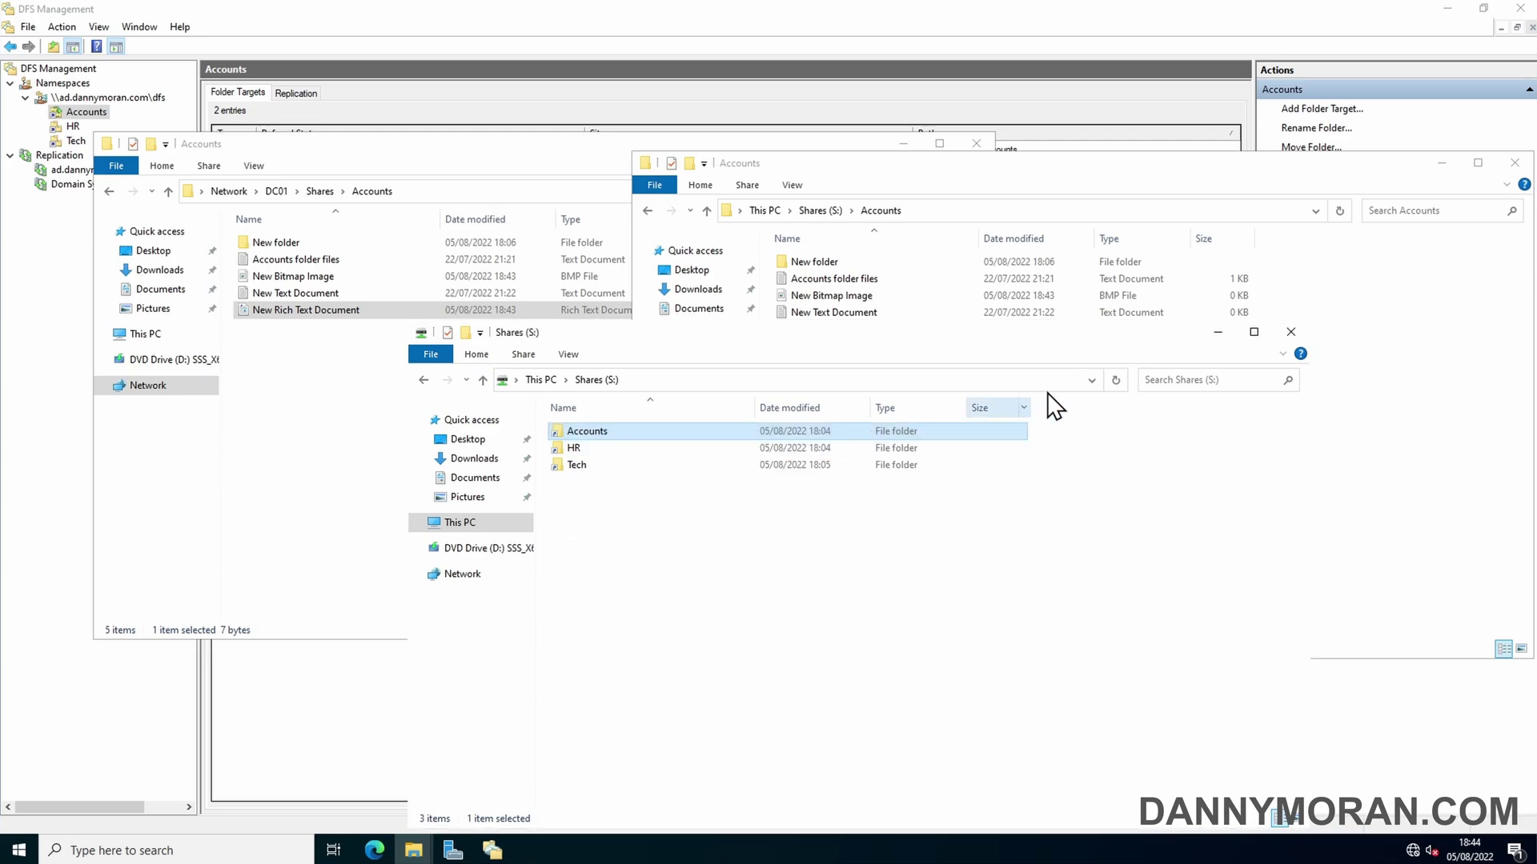
Minimise the Explorer windows and select the accounts replication group in DFS Management.
left_click(1215, 332)
left_click(1441, 163)
left_click(903, 144)
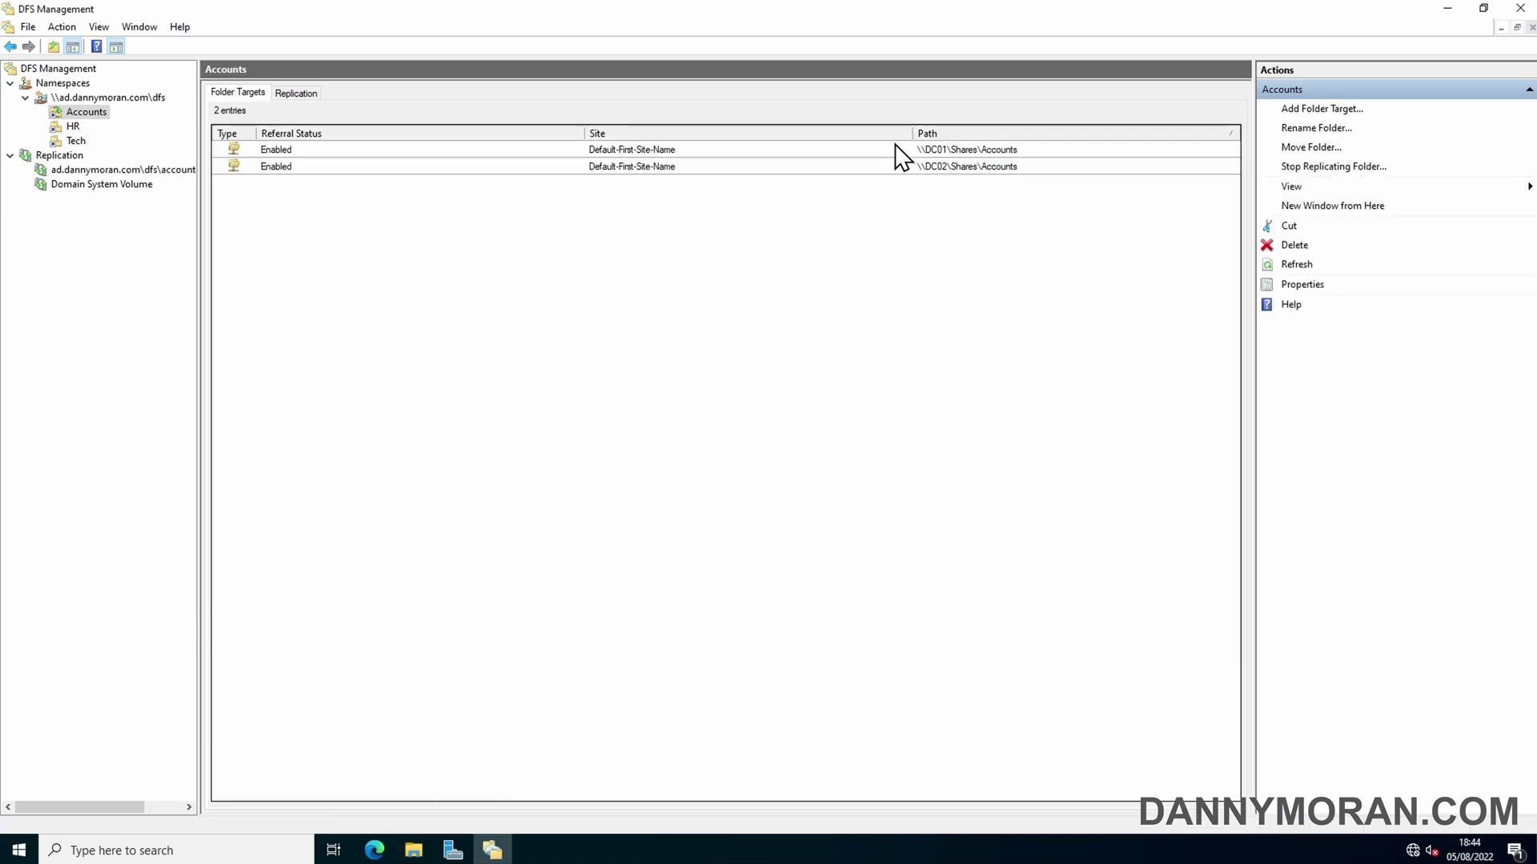
left_click(97, 169)
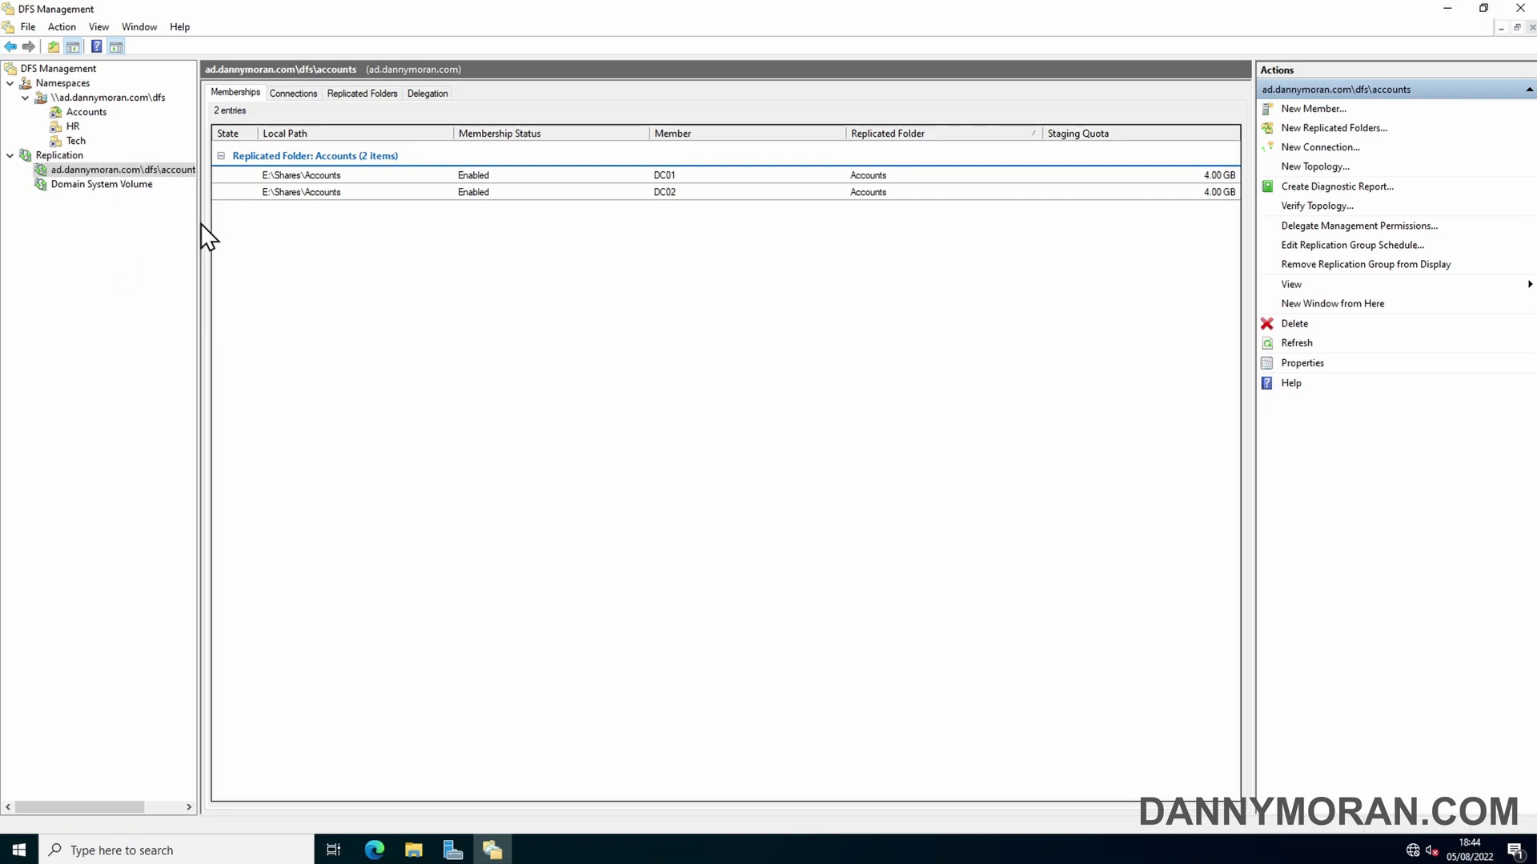
left_click_drag(198, 221, 242, 226)
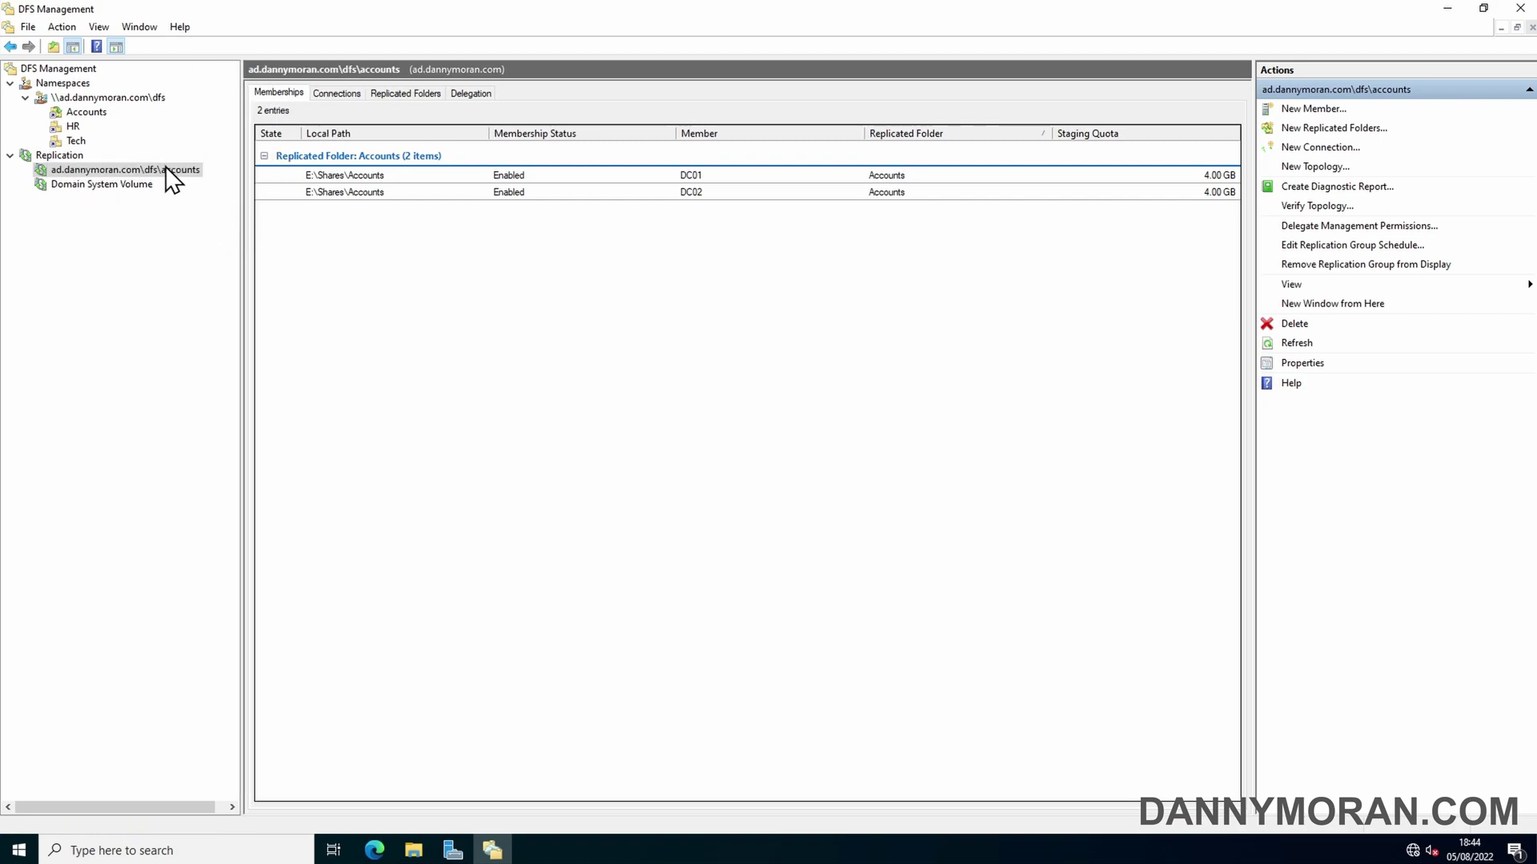
left_click(166, 170)
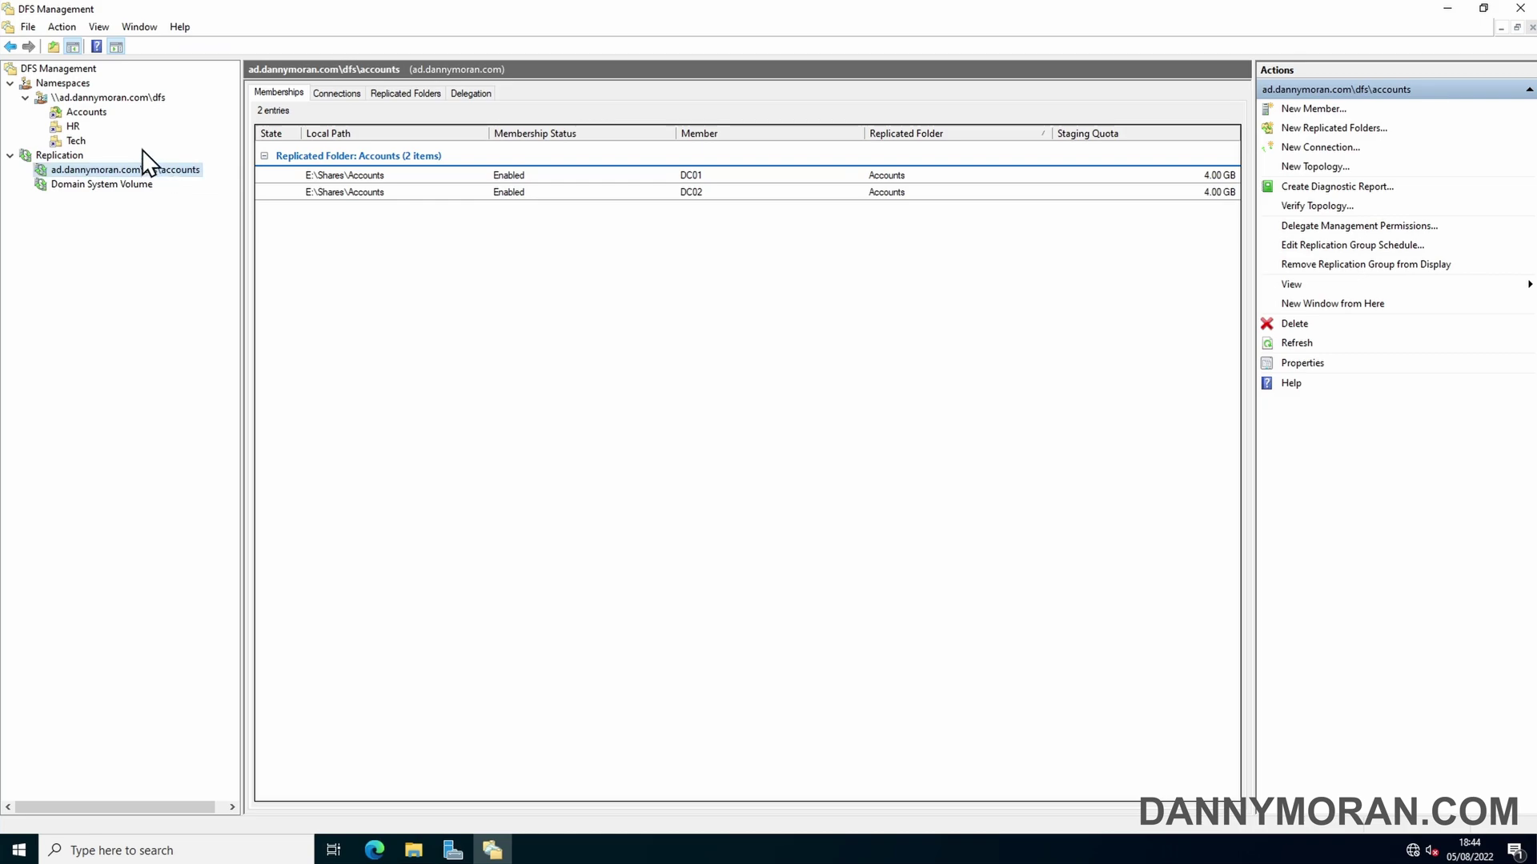
Review the group's Connections, Replicated Folders and Delegation tabs, then return to Memberships.
left_click(340, 94)
left_click(406, 94)
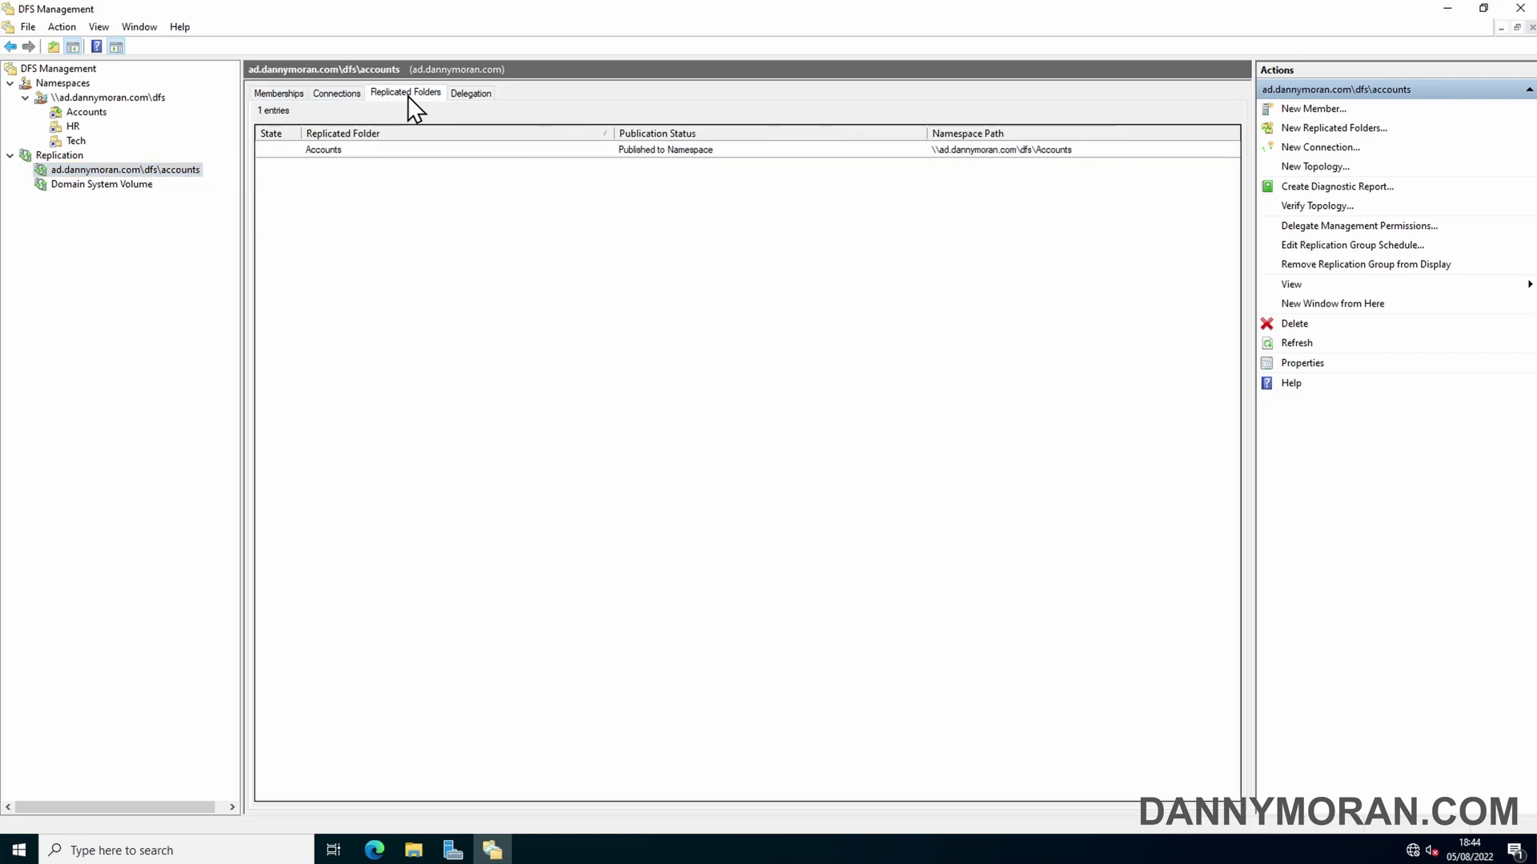
left_click(487, 94)
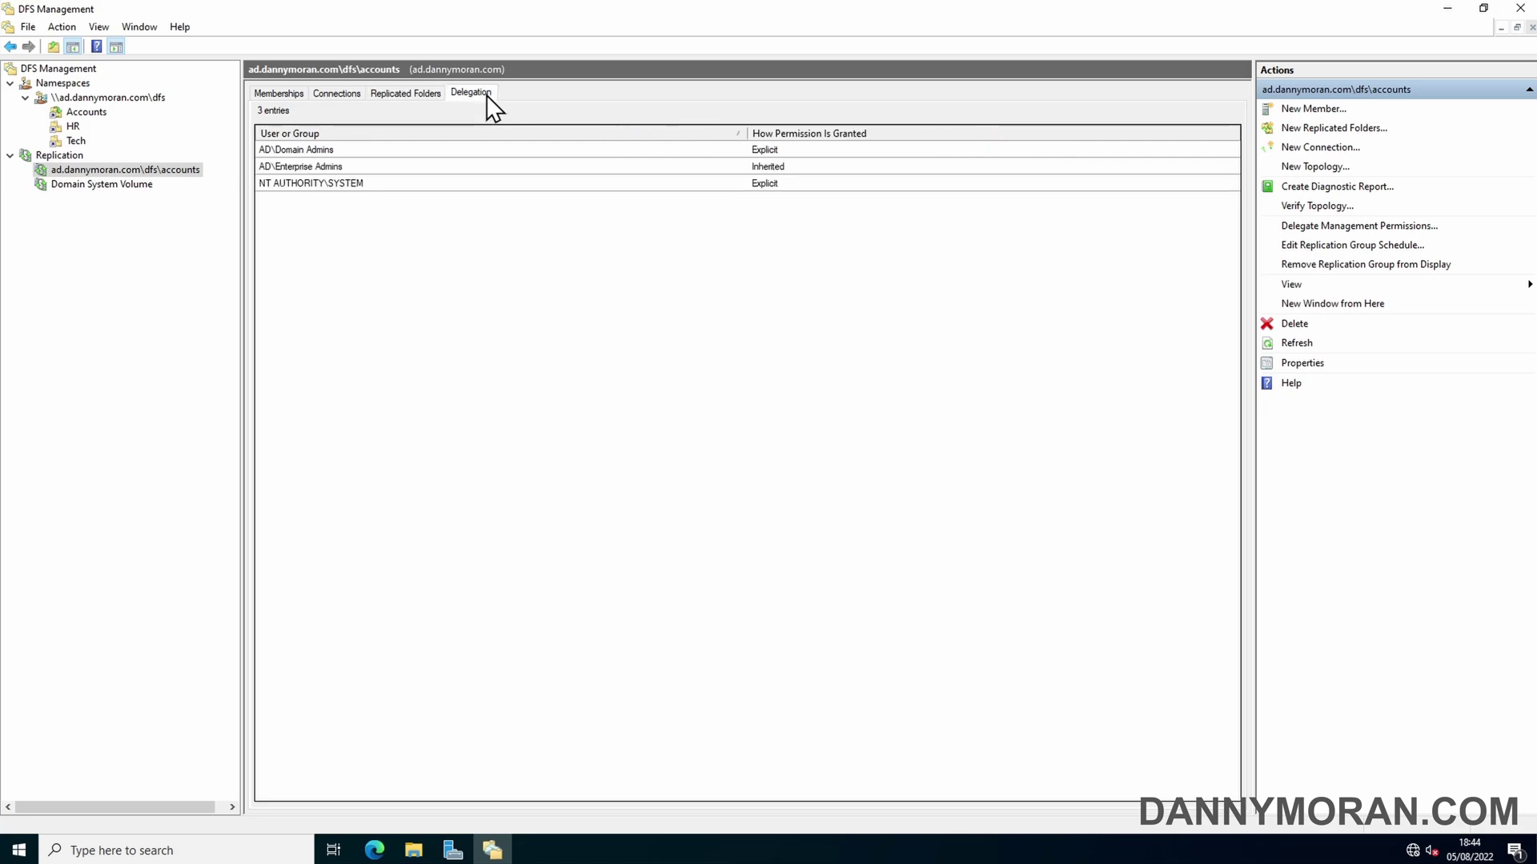
left_click(272, 94)
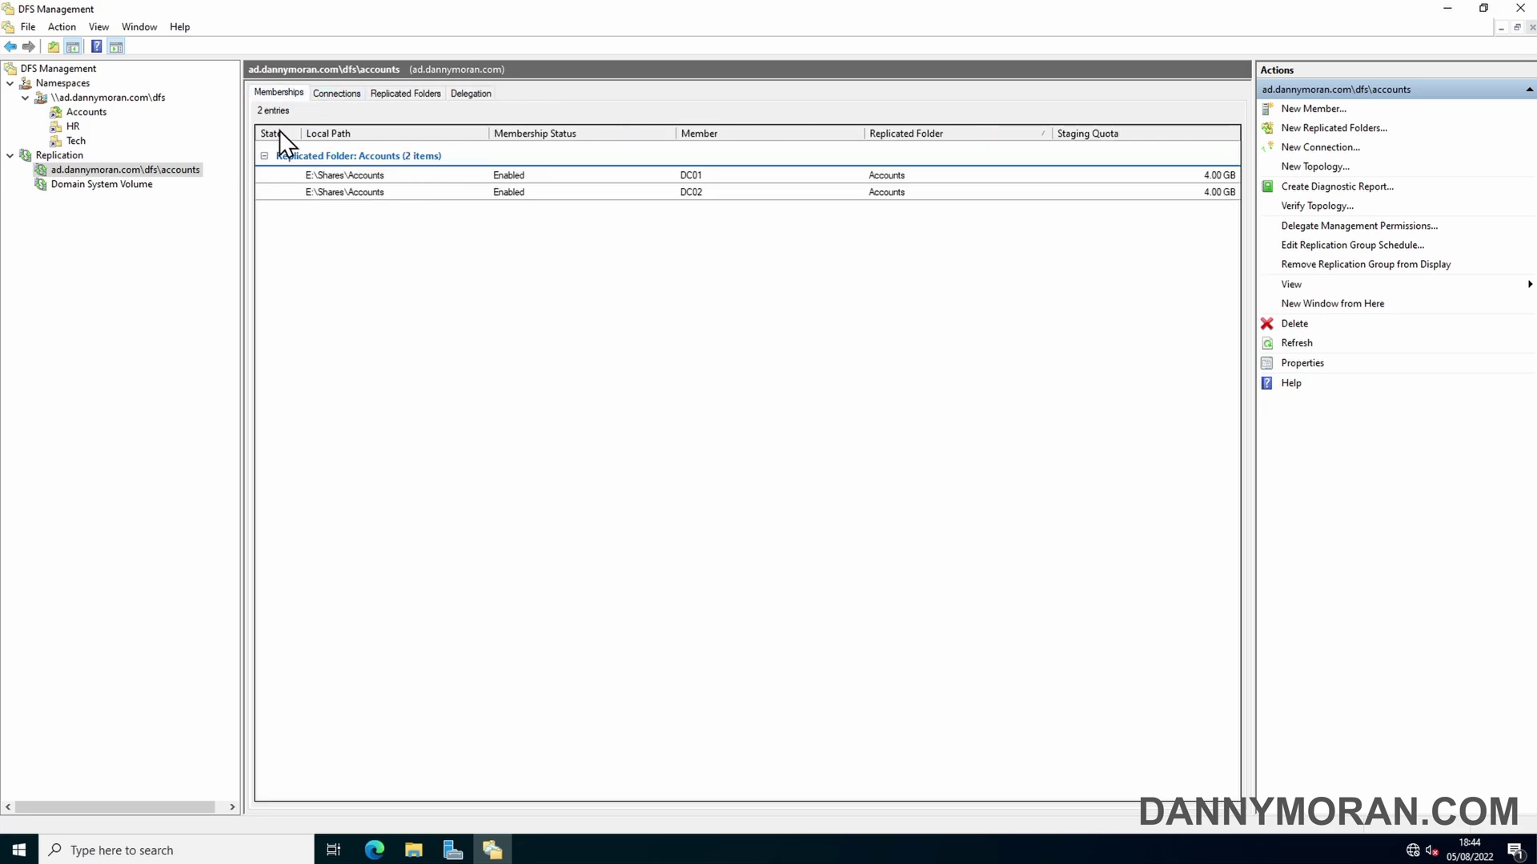
left_click(414, 850)
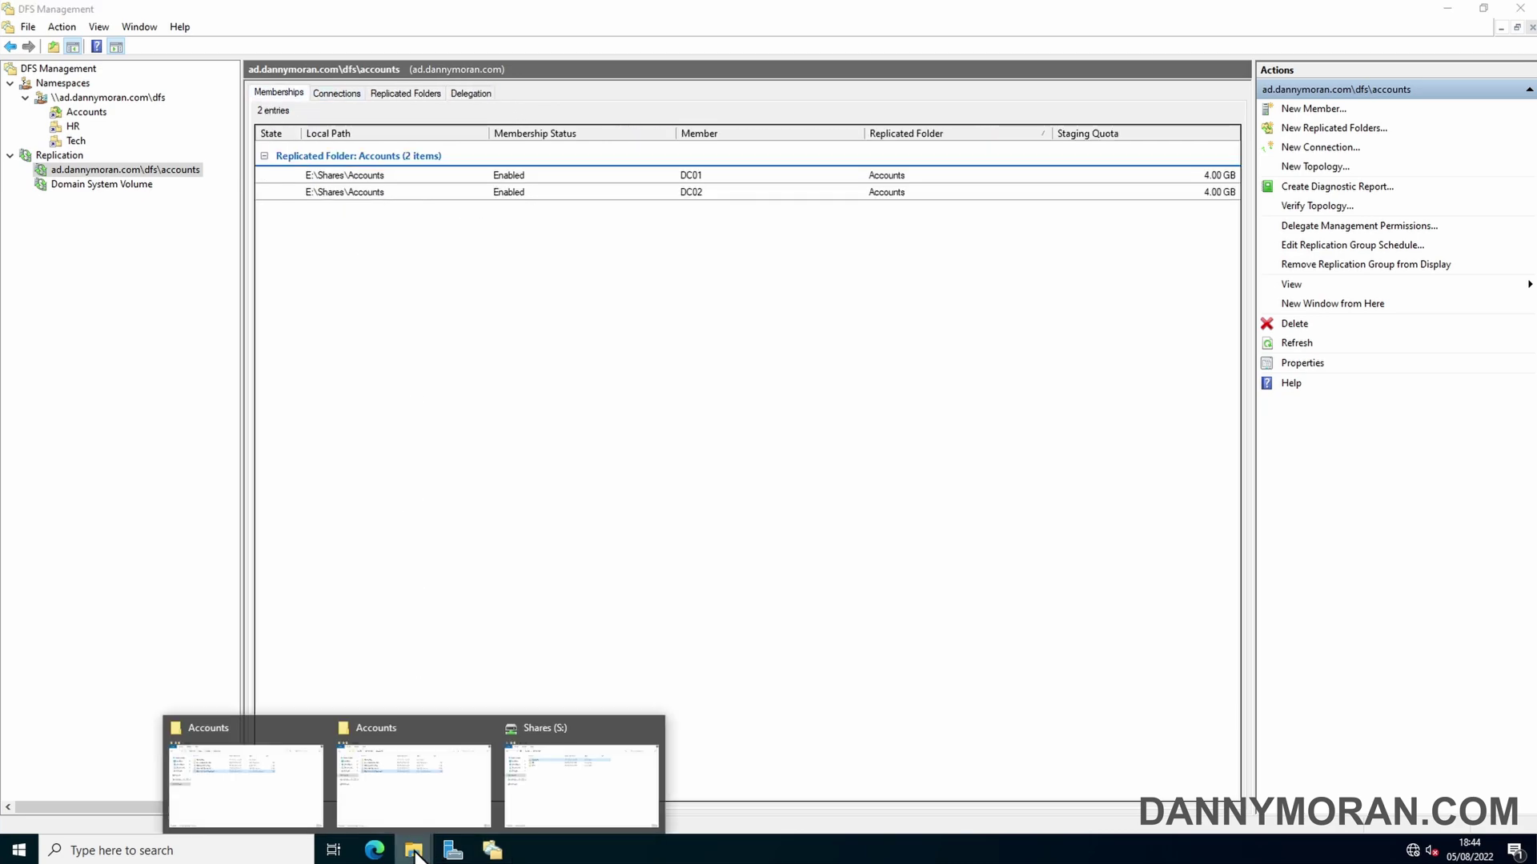
Start replicating the HR folder, agreeing to add another folder target.
left_click(72, 126)
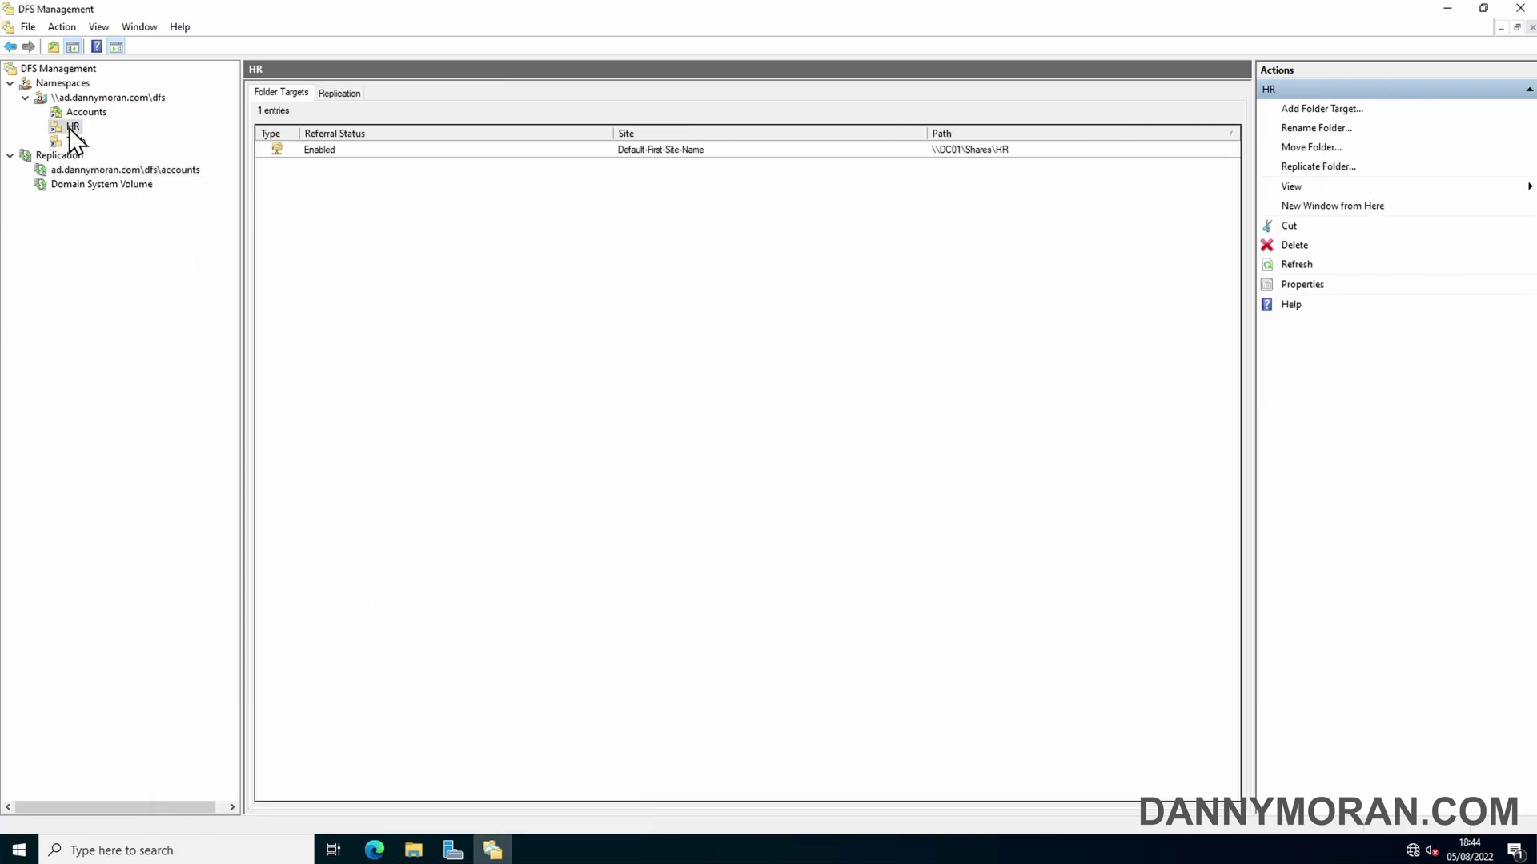
left_click(1321, 168)
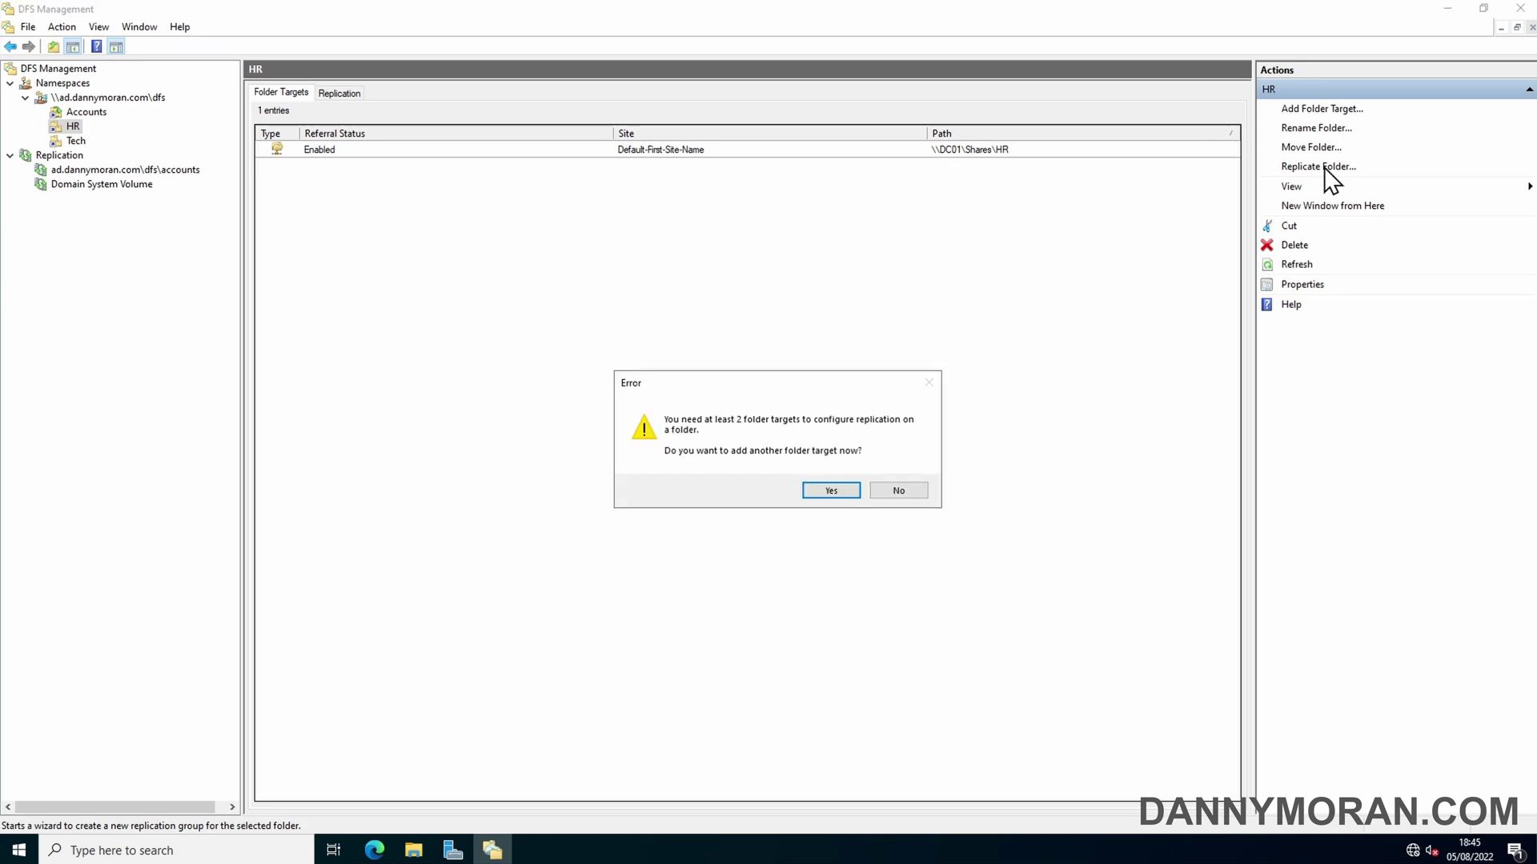
left_click(831, 491)
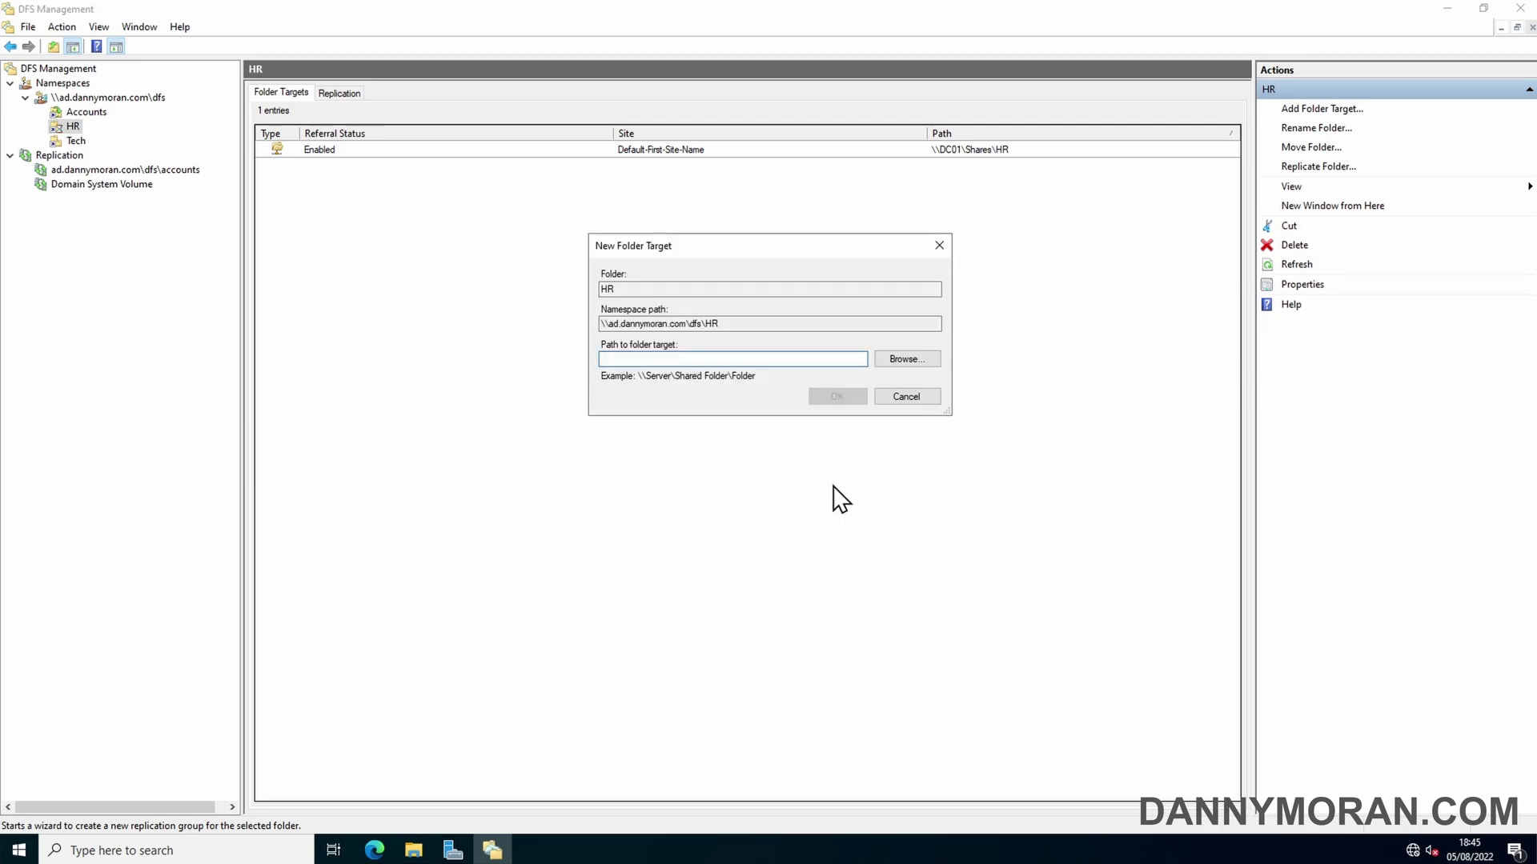
Add \\DC02\Shares\HR as a folder target by browsing server DC02.
left_click(909, 358)
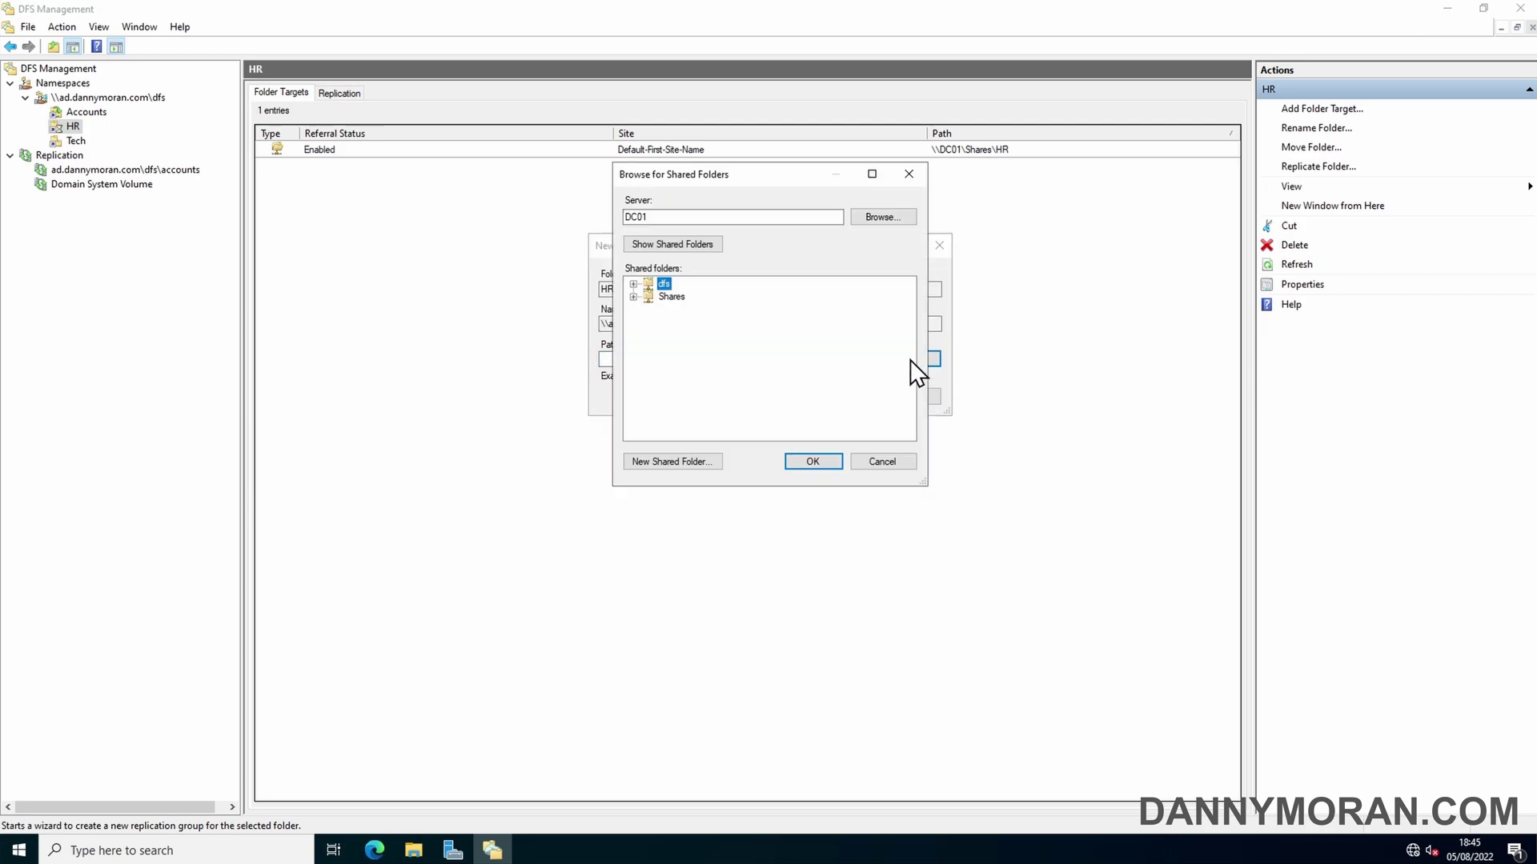
left_click(871, 217)
type("dc02")
left_click(933, 322)
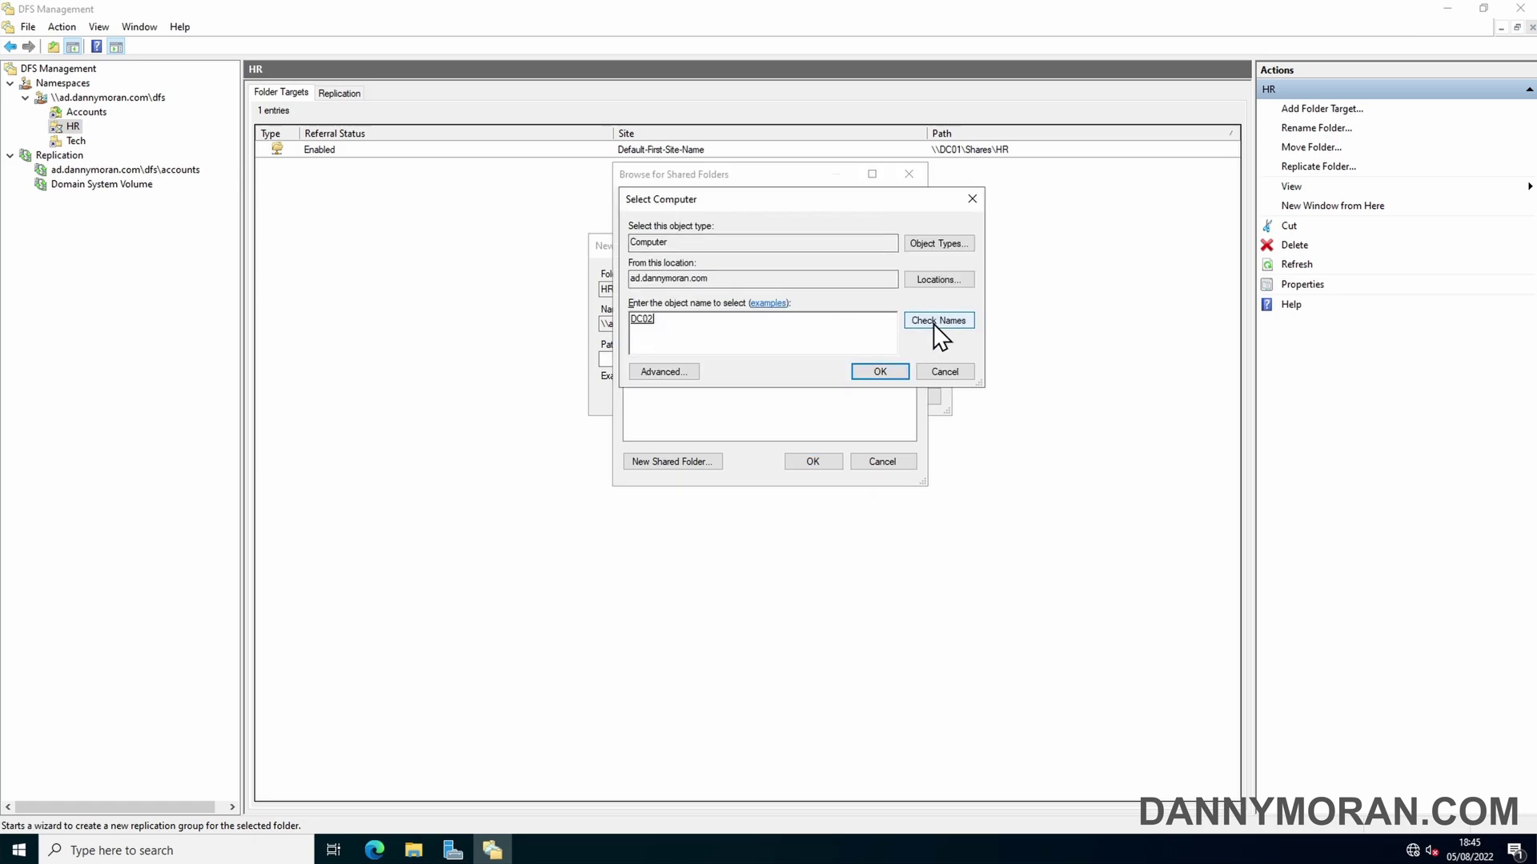
left_click(880, 371)
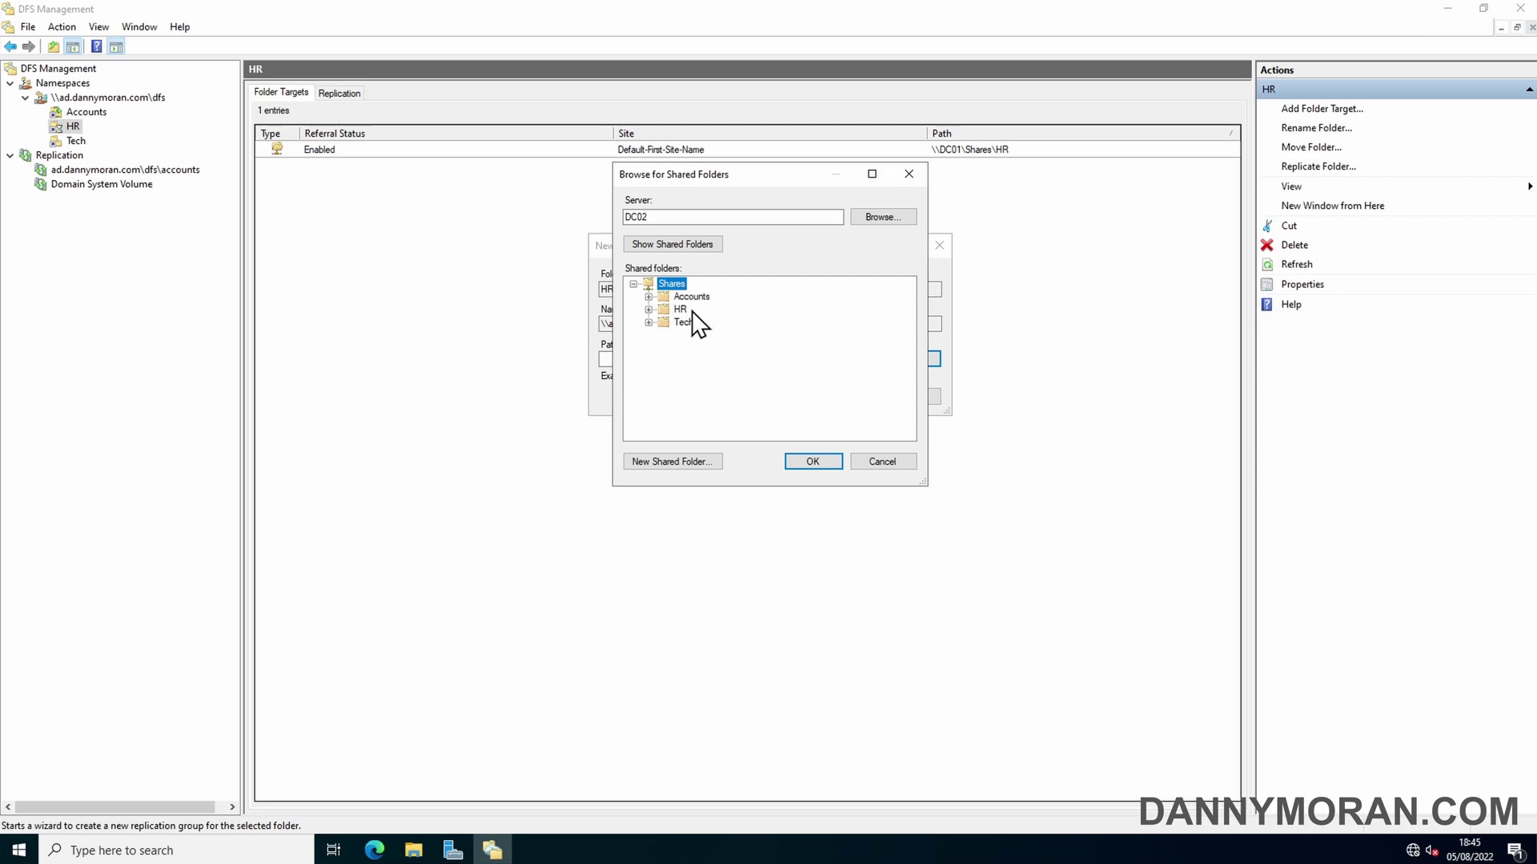
left_click(814, 463)
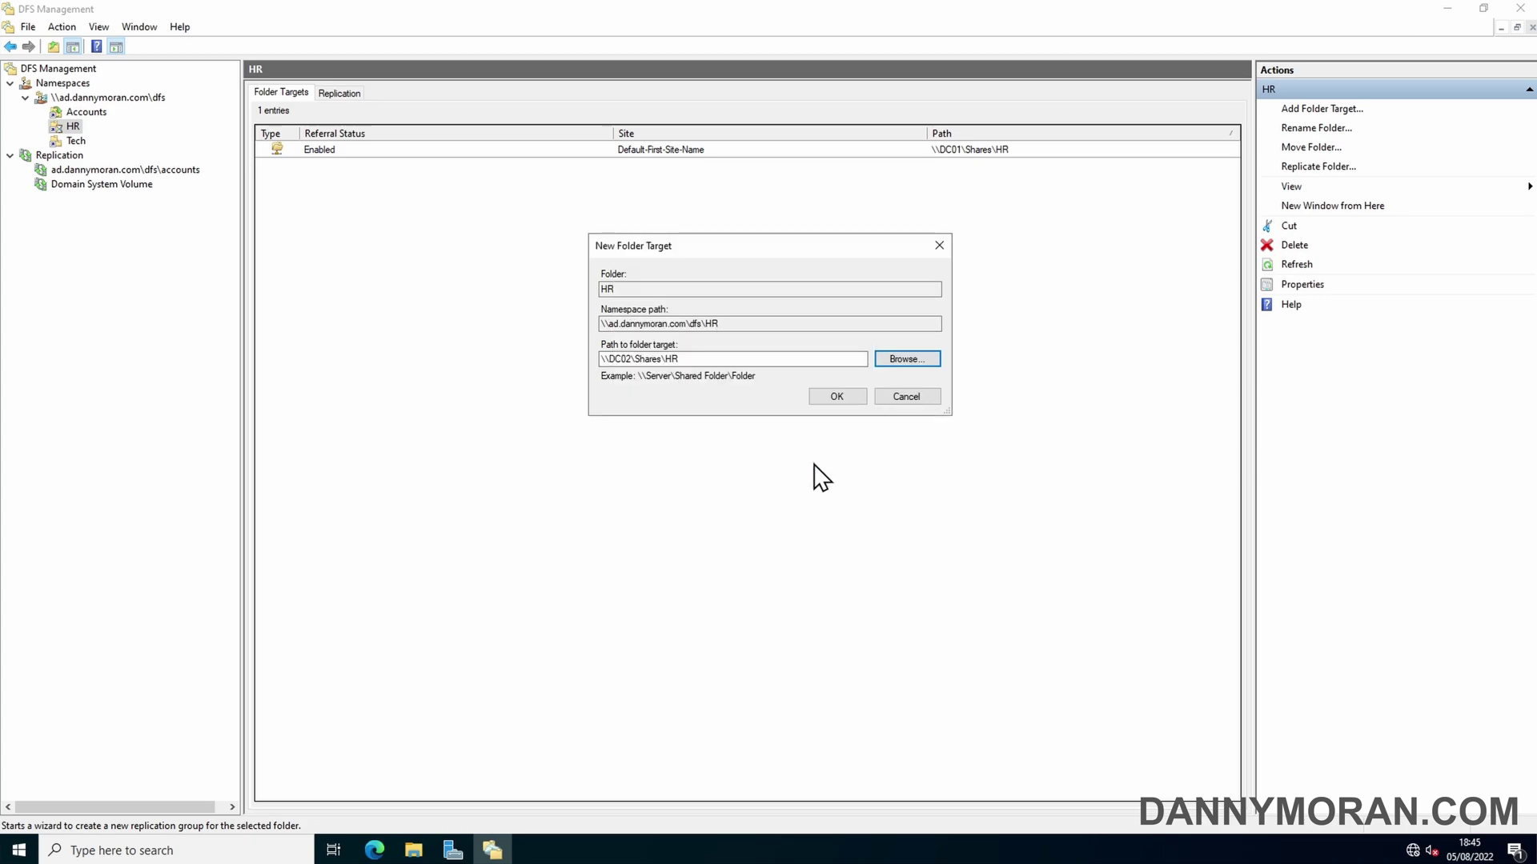
left_click(849, 402)
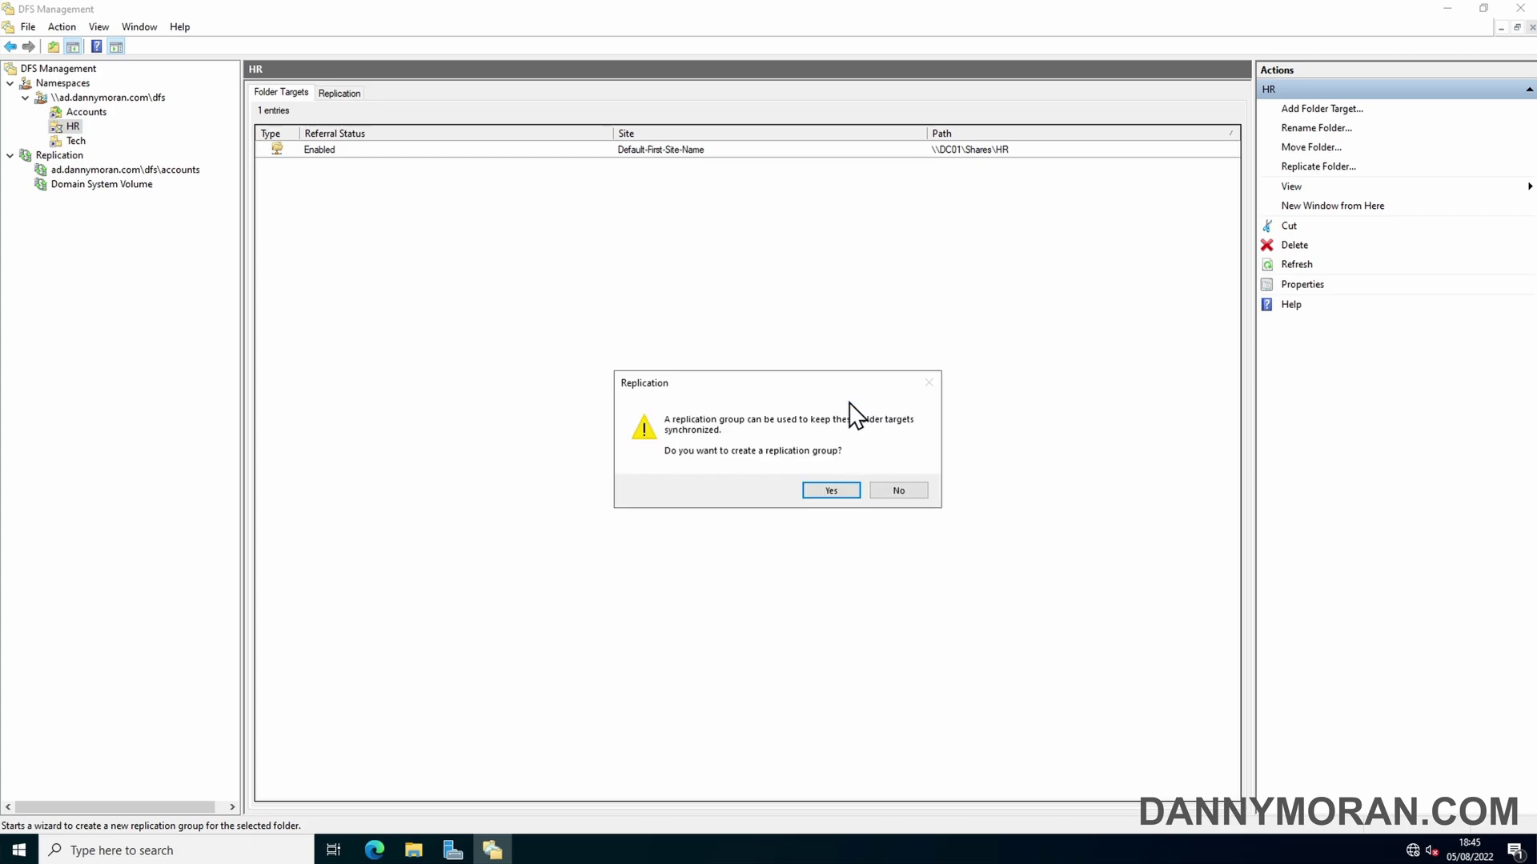
Create the HR replication group with suggested names, passing eligibility, with DC01 as primary member.
left_click(833, 491)
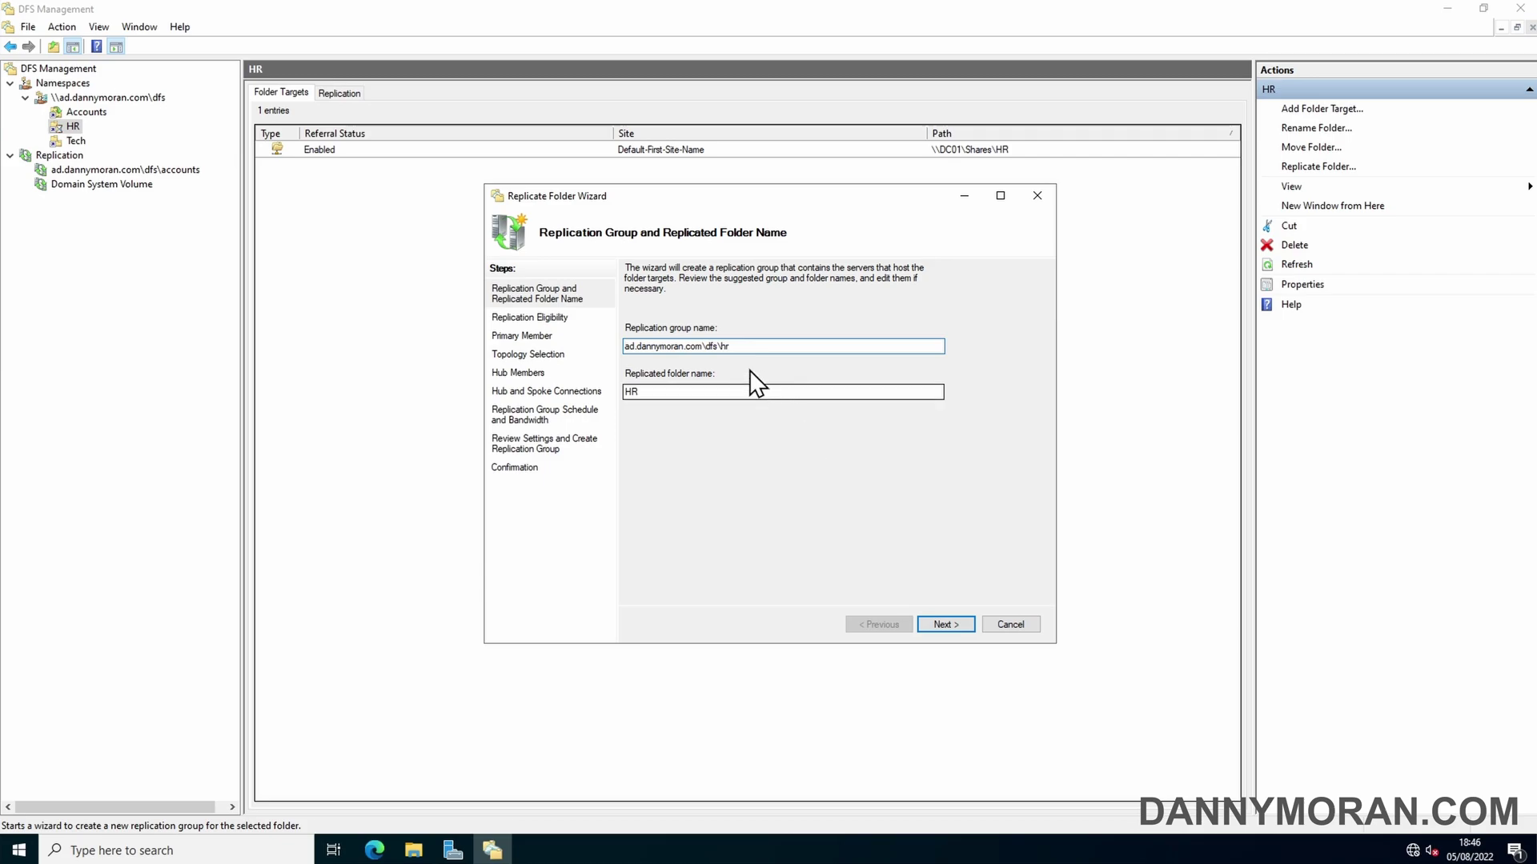
left_click_drag(773, 345, 516, 360)
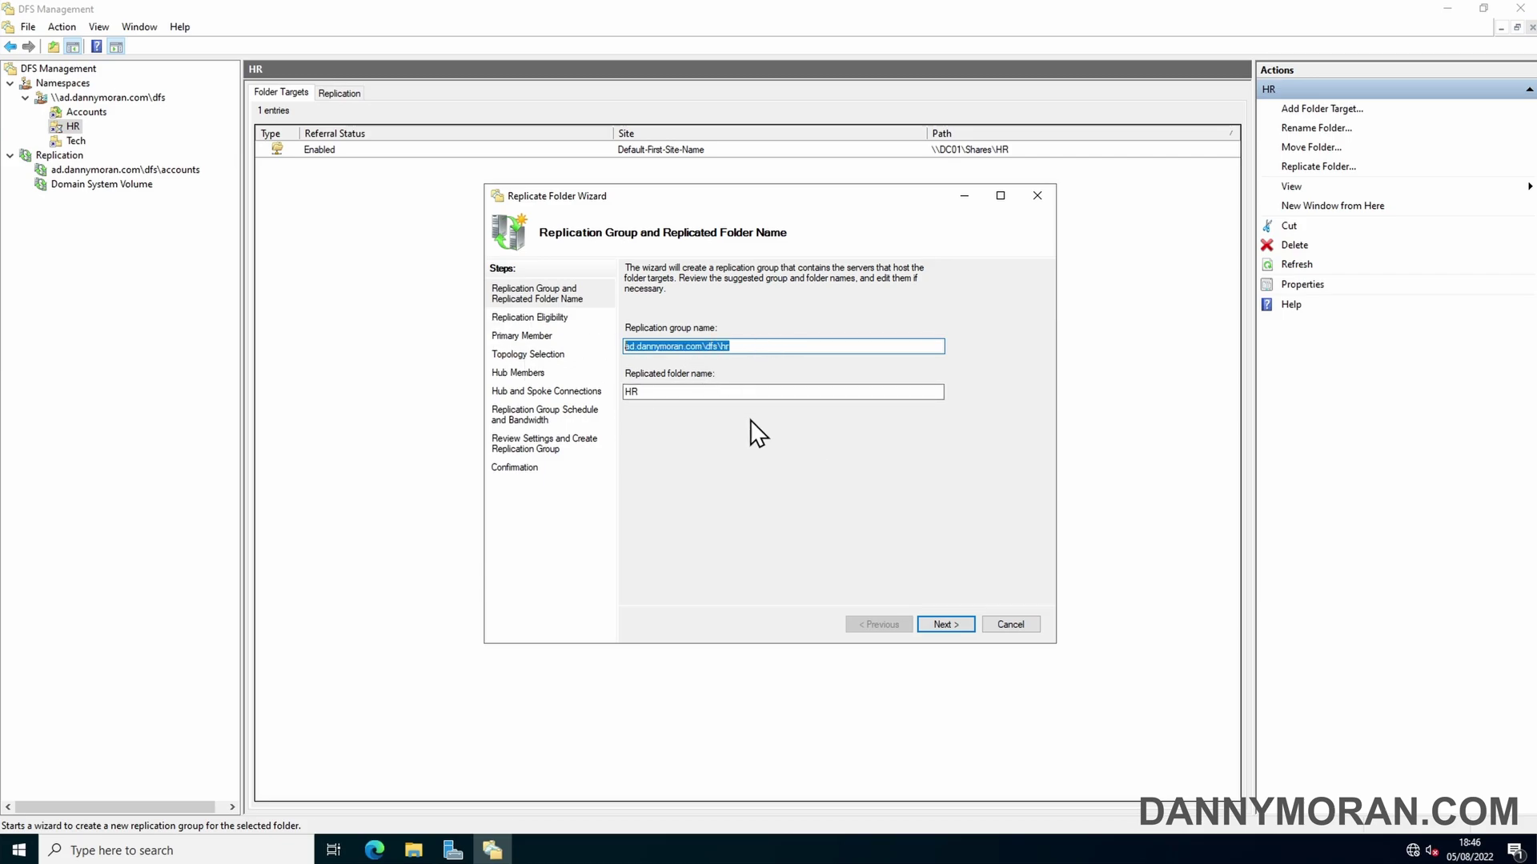
left_click(945, 624)
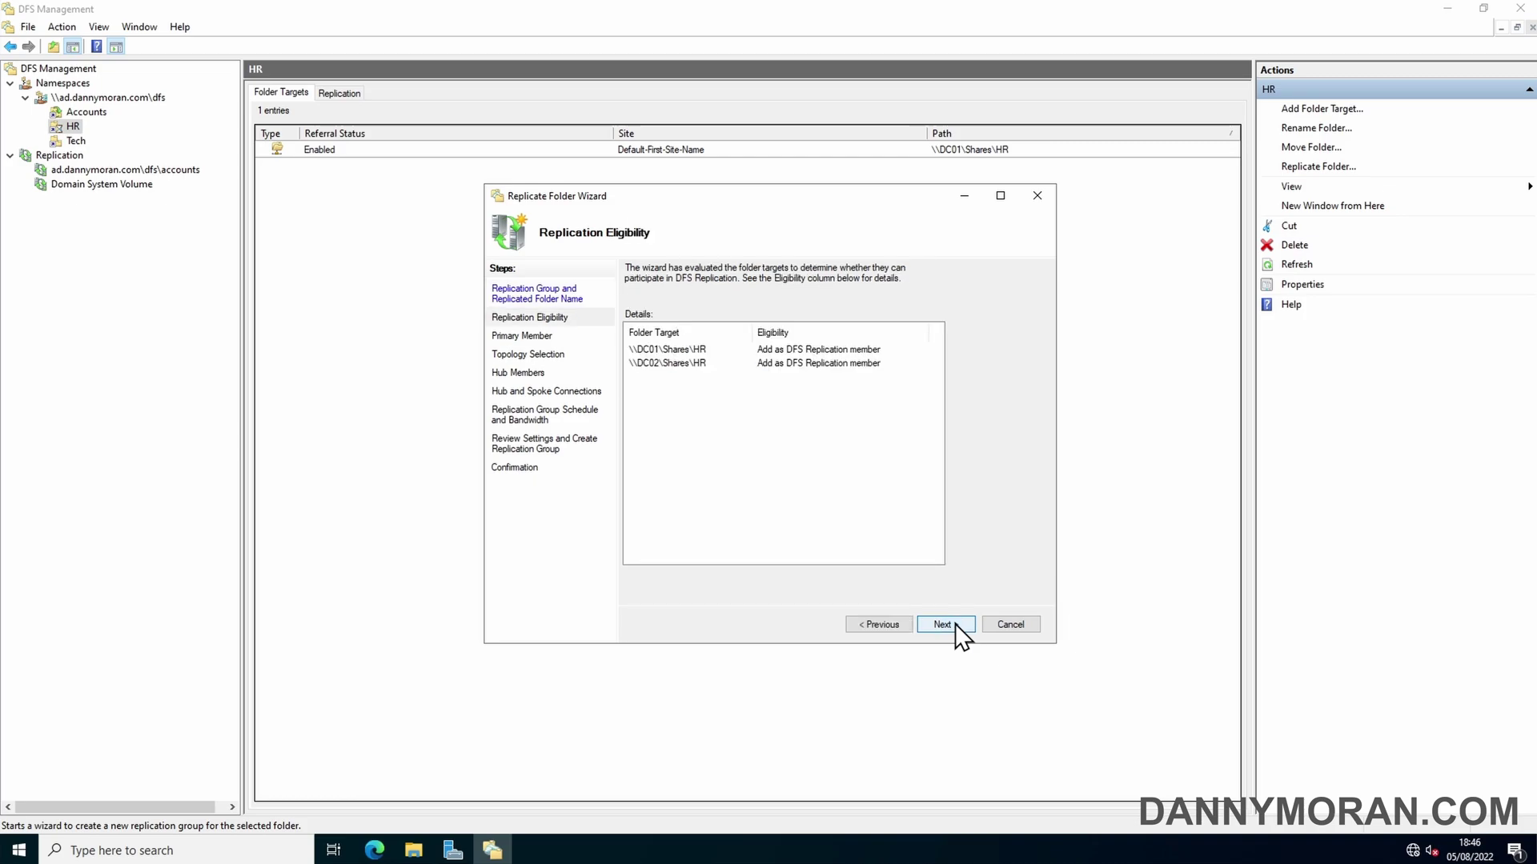
left_click(945, 625)
left_click(710, 341)
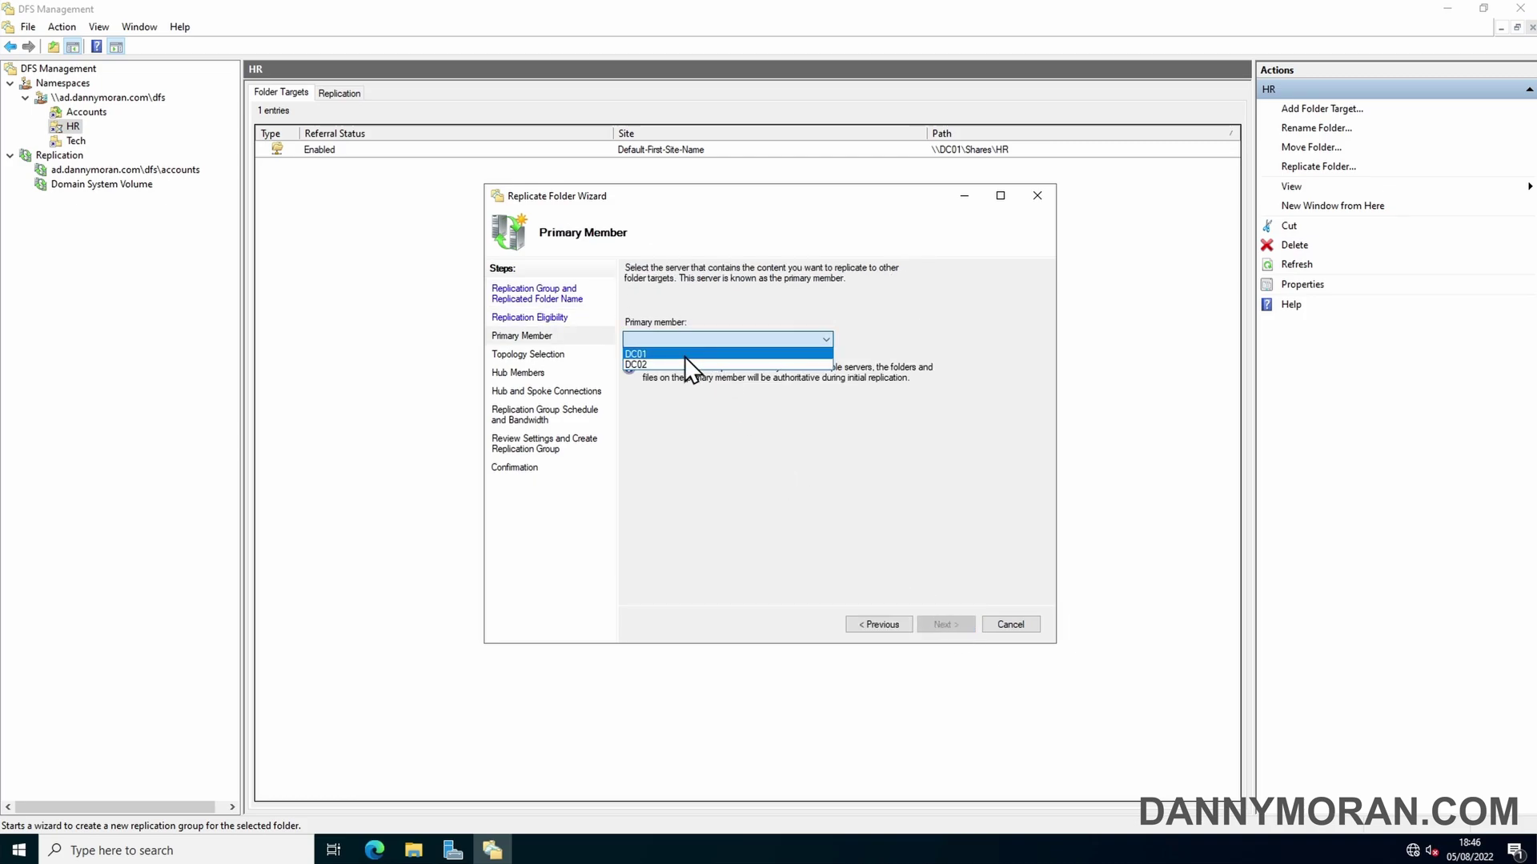
left_click(684, 357)
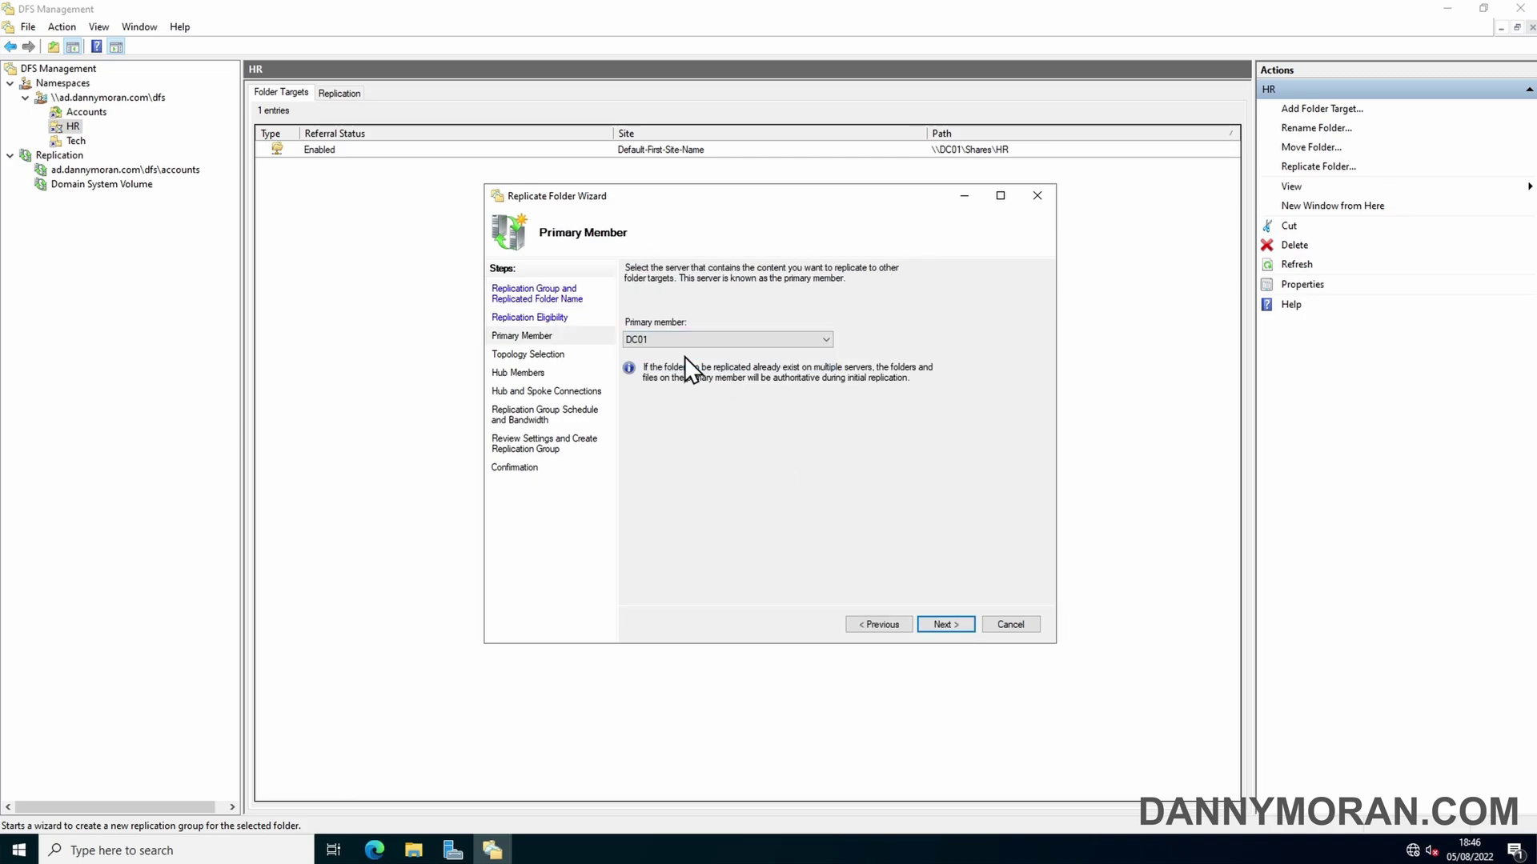
left_click(944, 624)
Keep full mesh and full bandwidth, create the HR group, and acknowledge the delay notice.
left_click(946, 624)
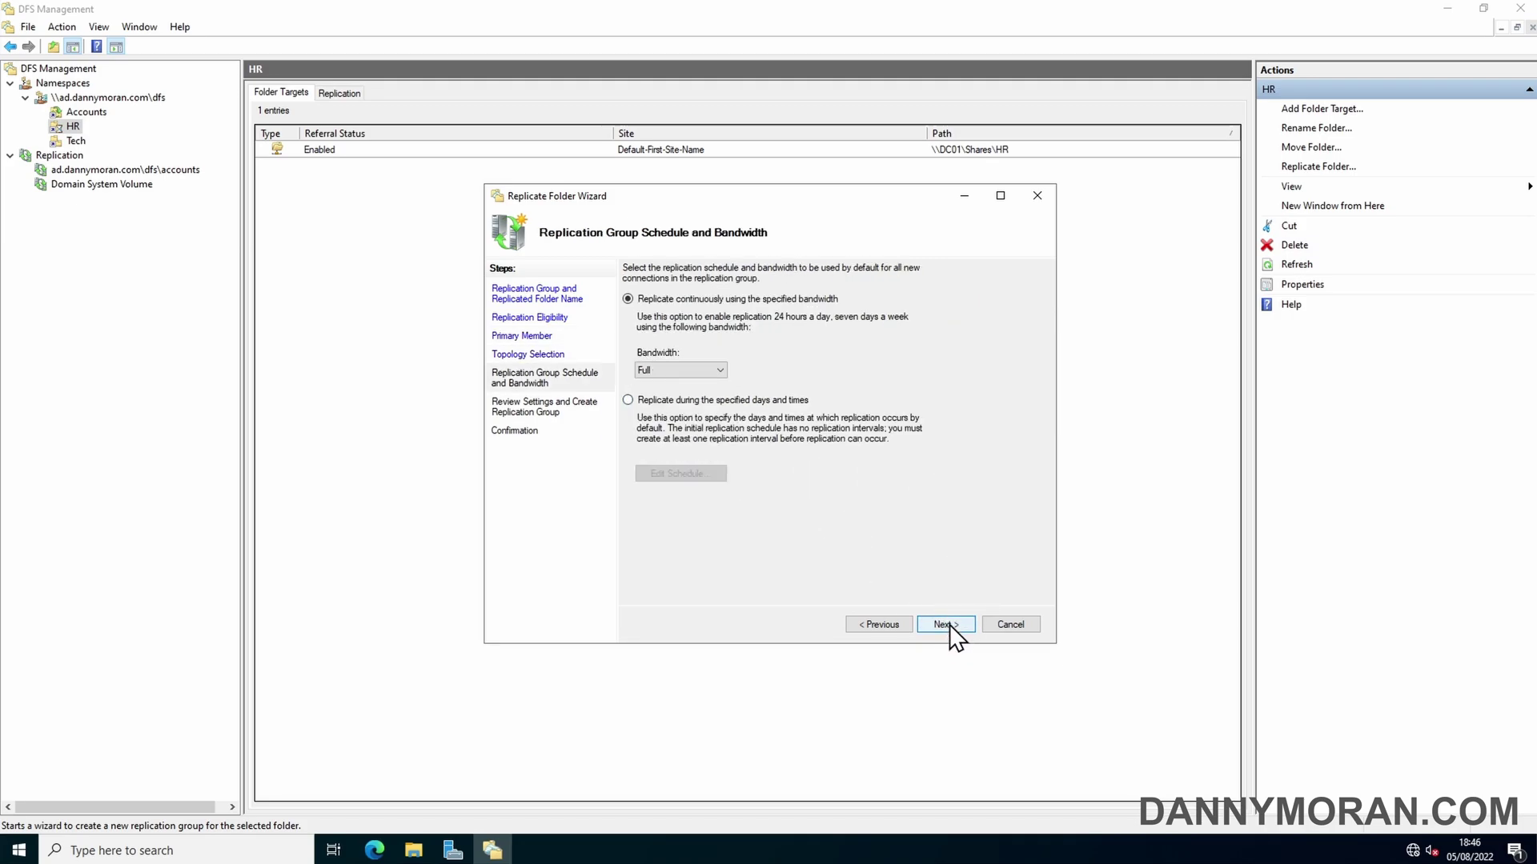
left_click(949, 628)
left_click(946, 625)
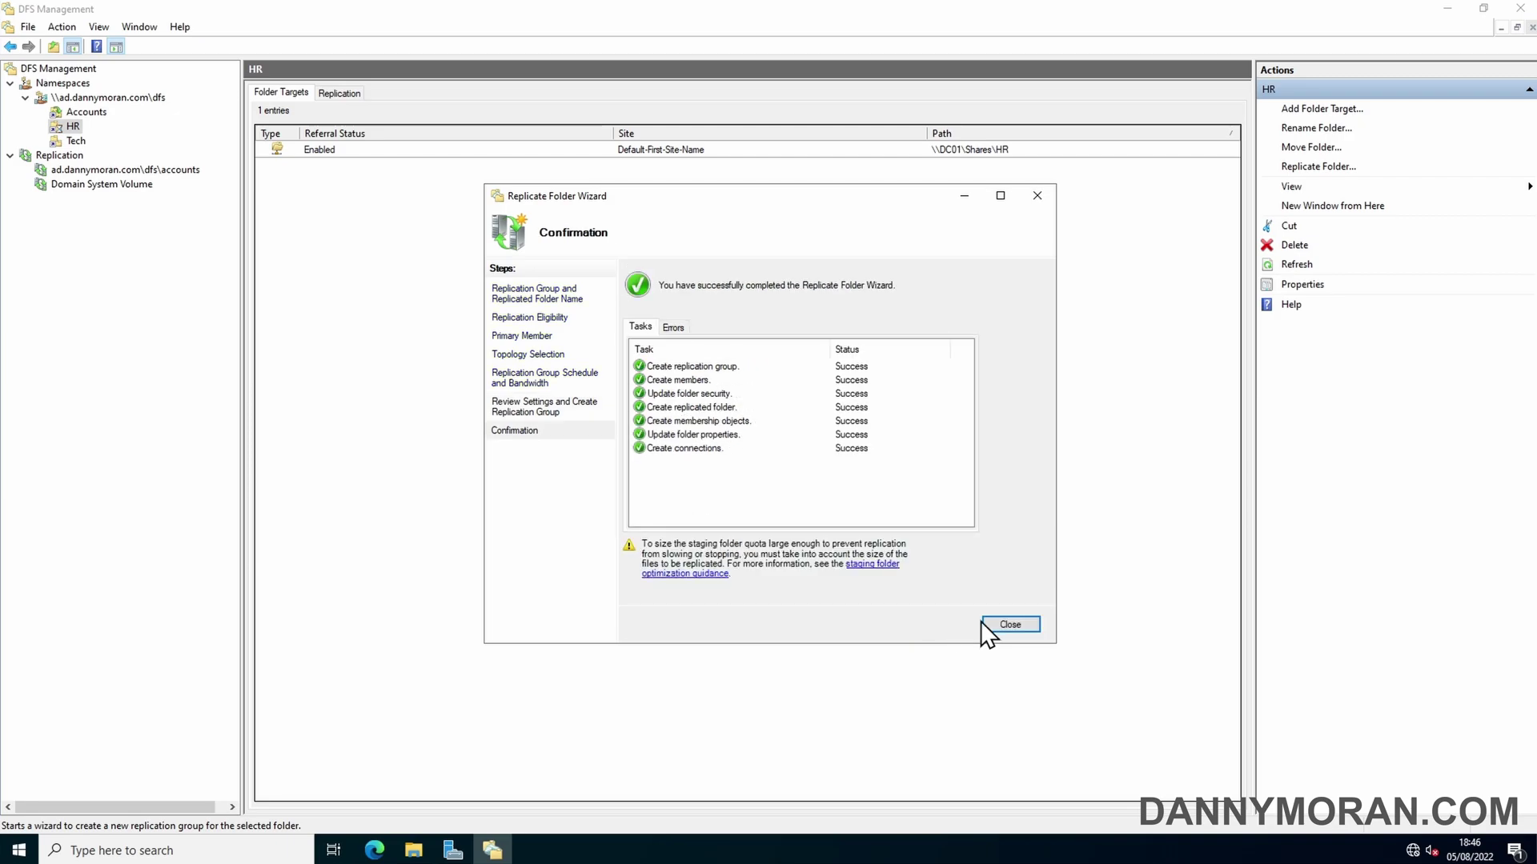
left_click(1010, 625)
left_click(919, 462)
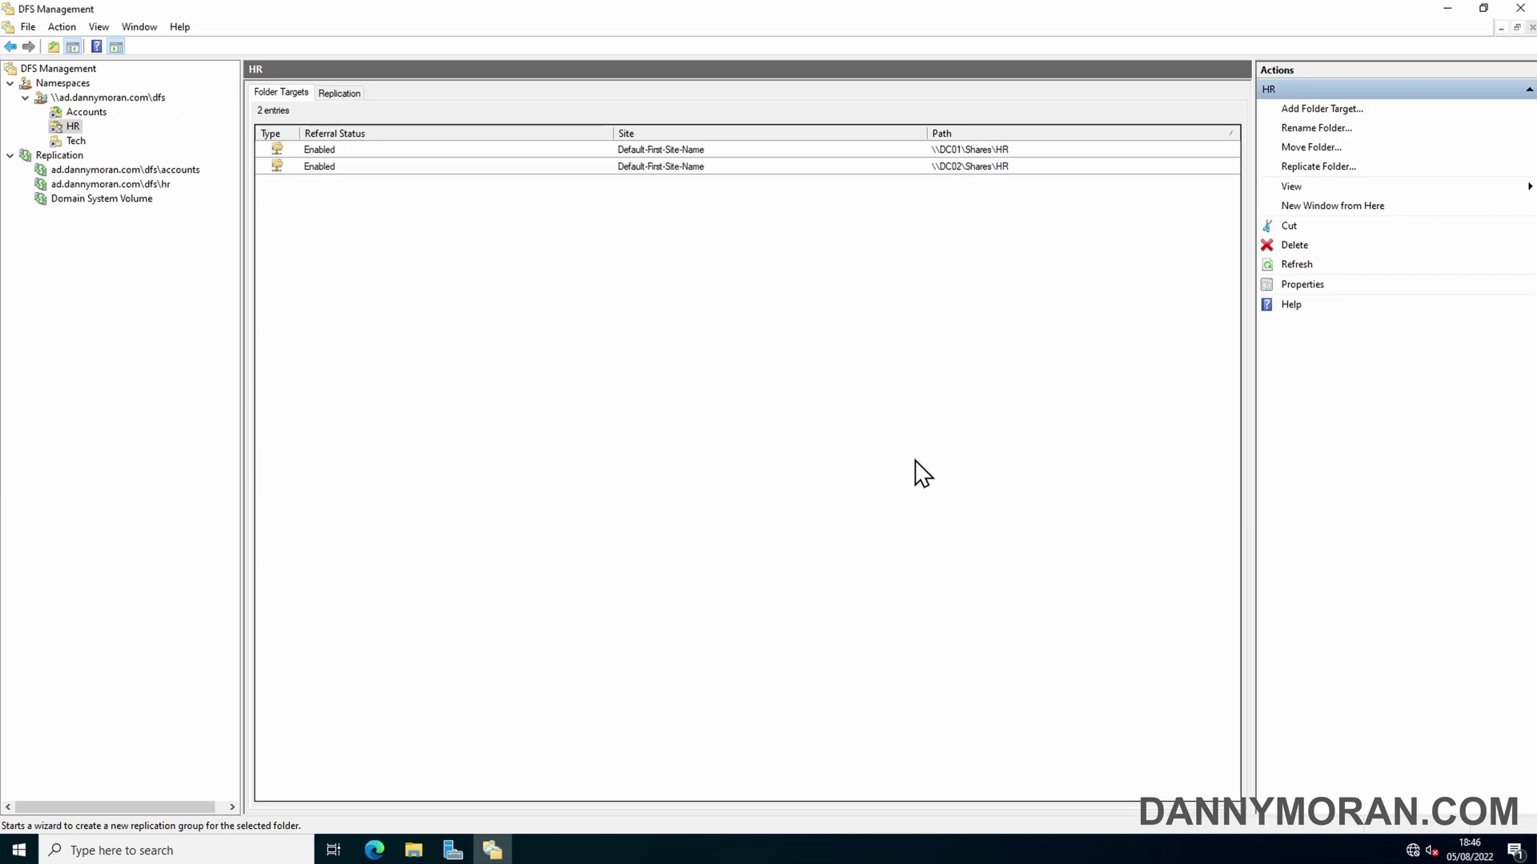
Start replicating the Tech folder, agreeing to add a second folder target.
left_click(76, 141)
right_click(76, 143)
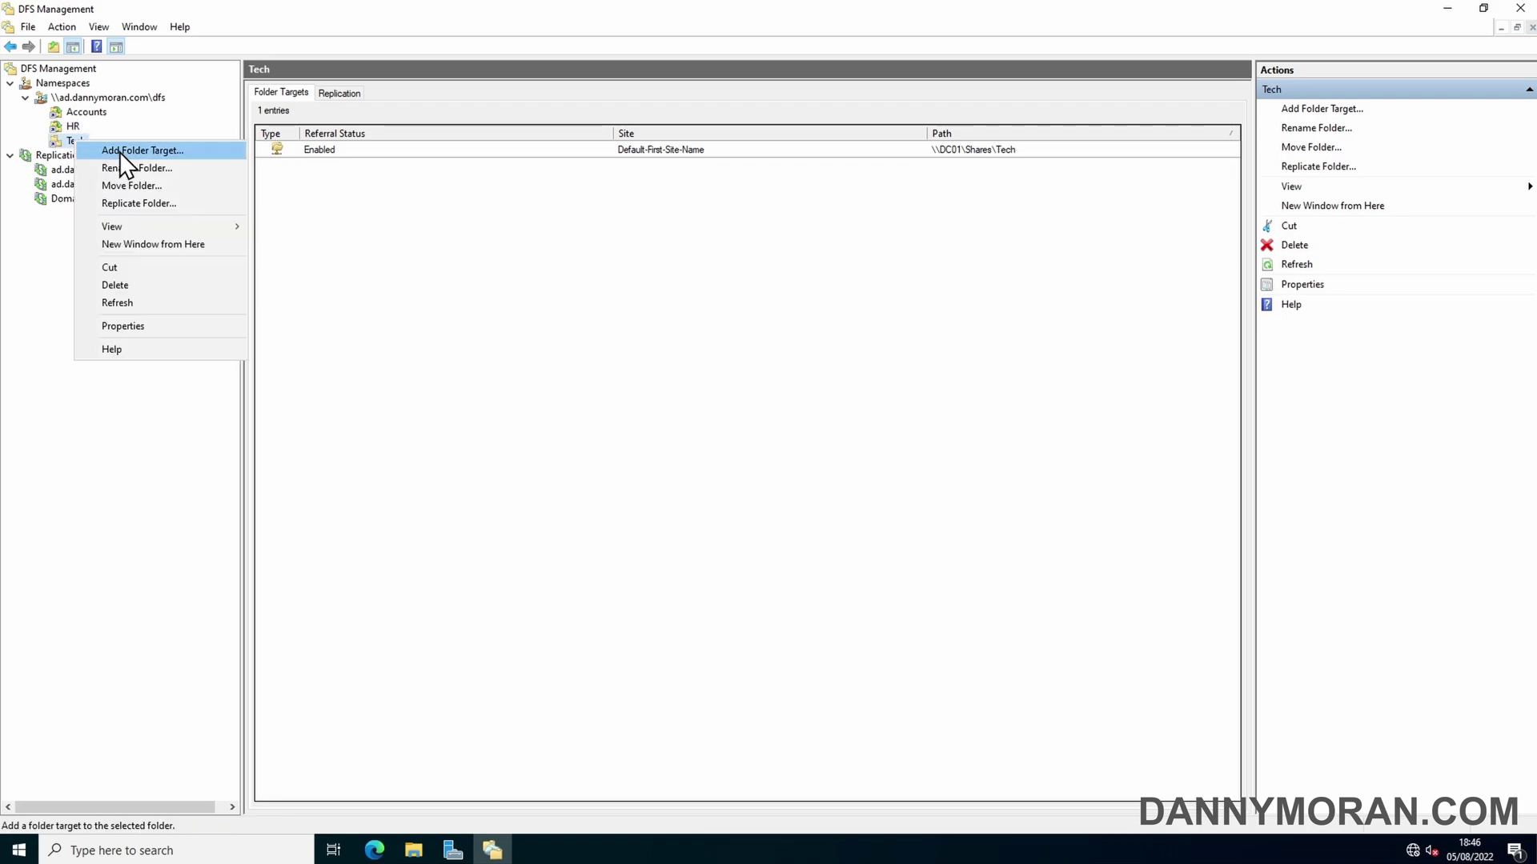
left_click(101, 149)
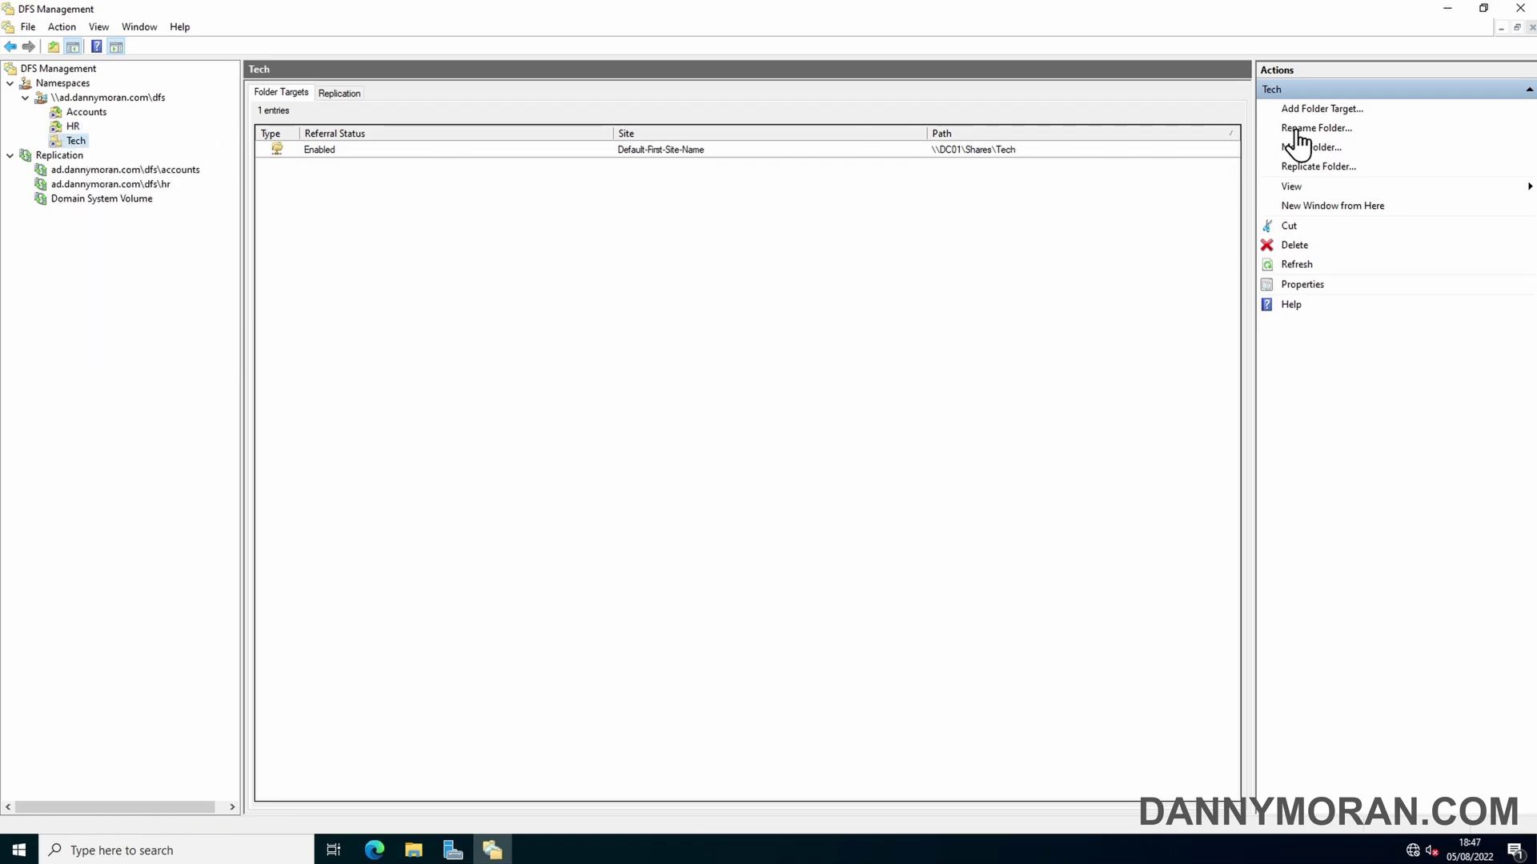
left_click(1317, 167)
left_click(831, 491)
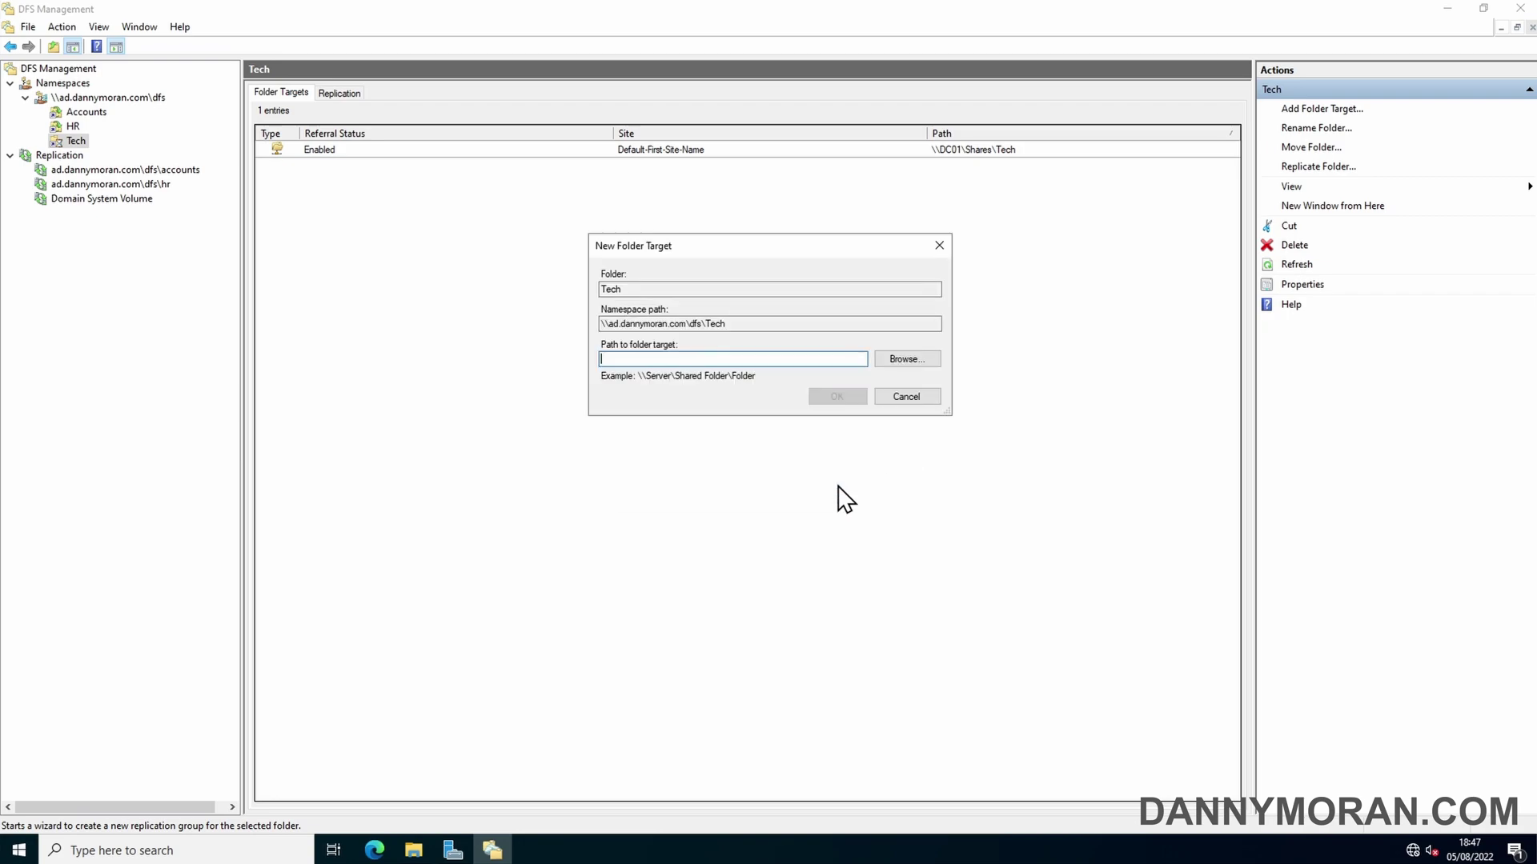
Add \\DC02\Shares\Tech as a folder target by browsing server DC02.
left_click(911, 362)
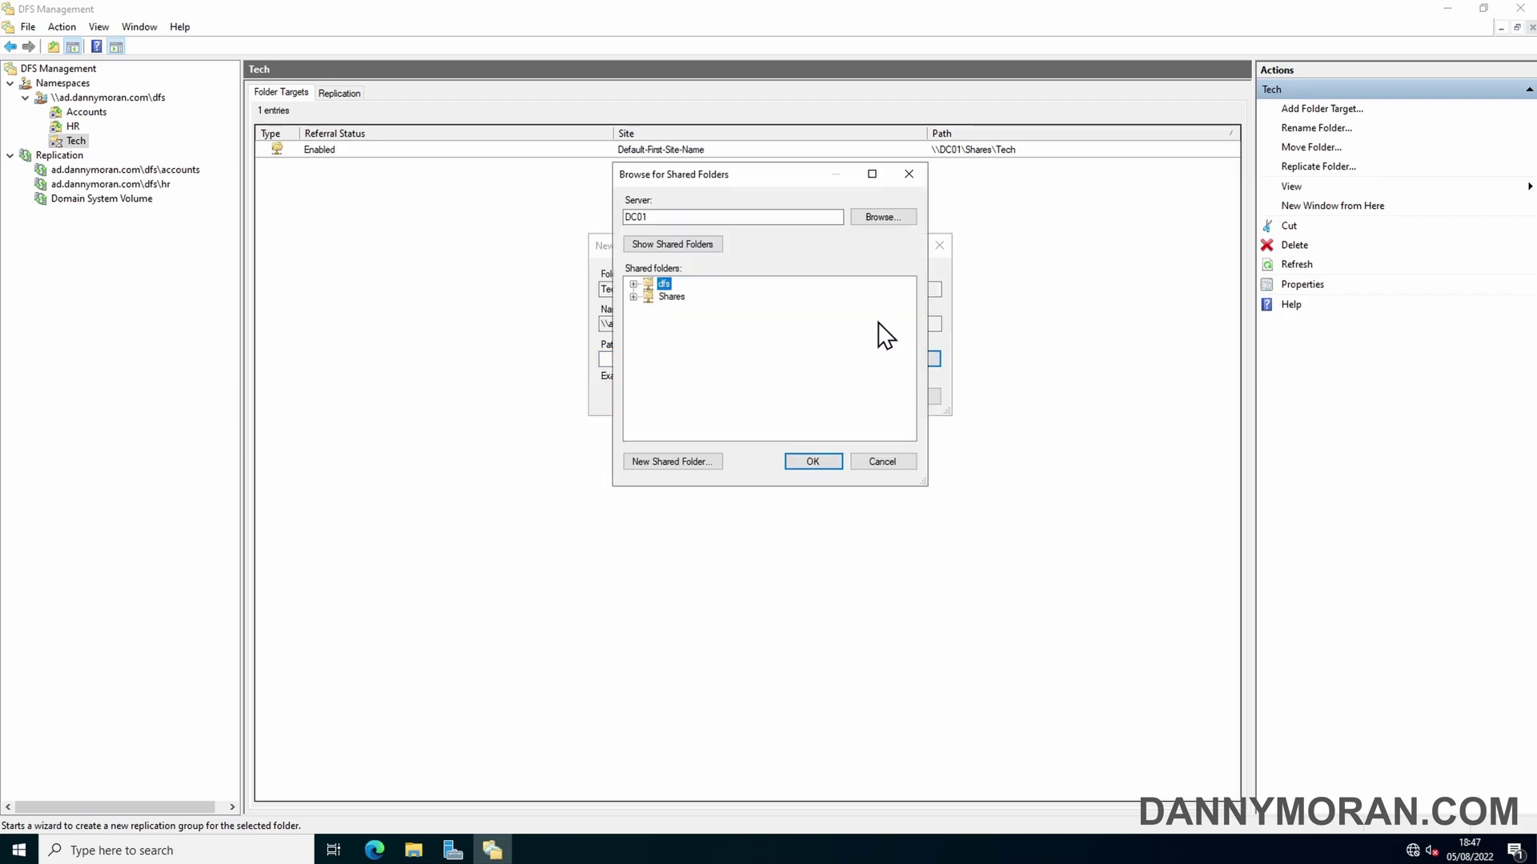
left_click(881, 218)
type("dc02")
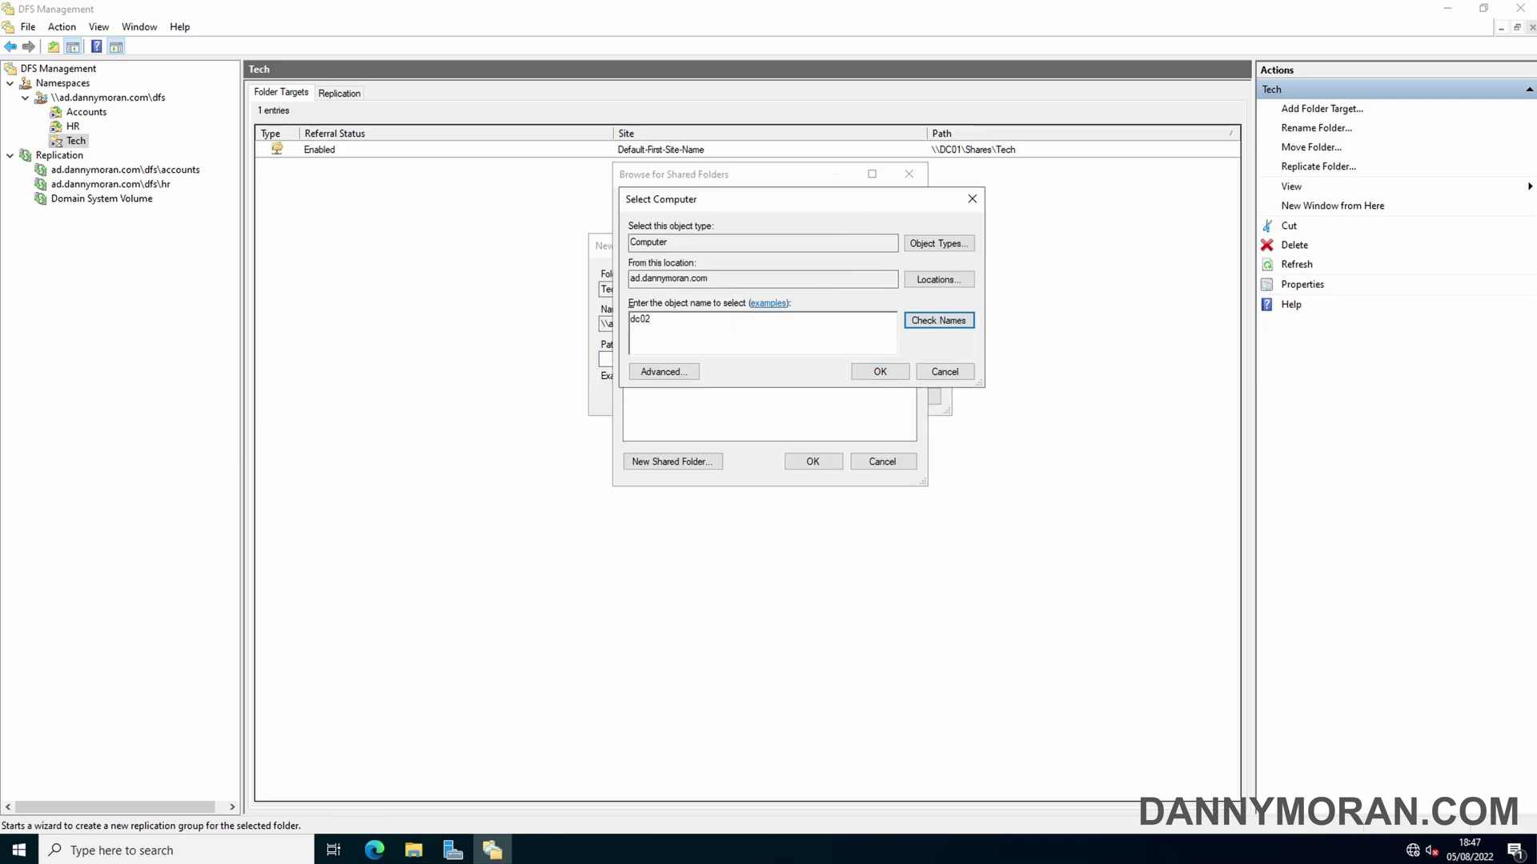
left_click(880, 372)
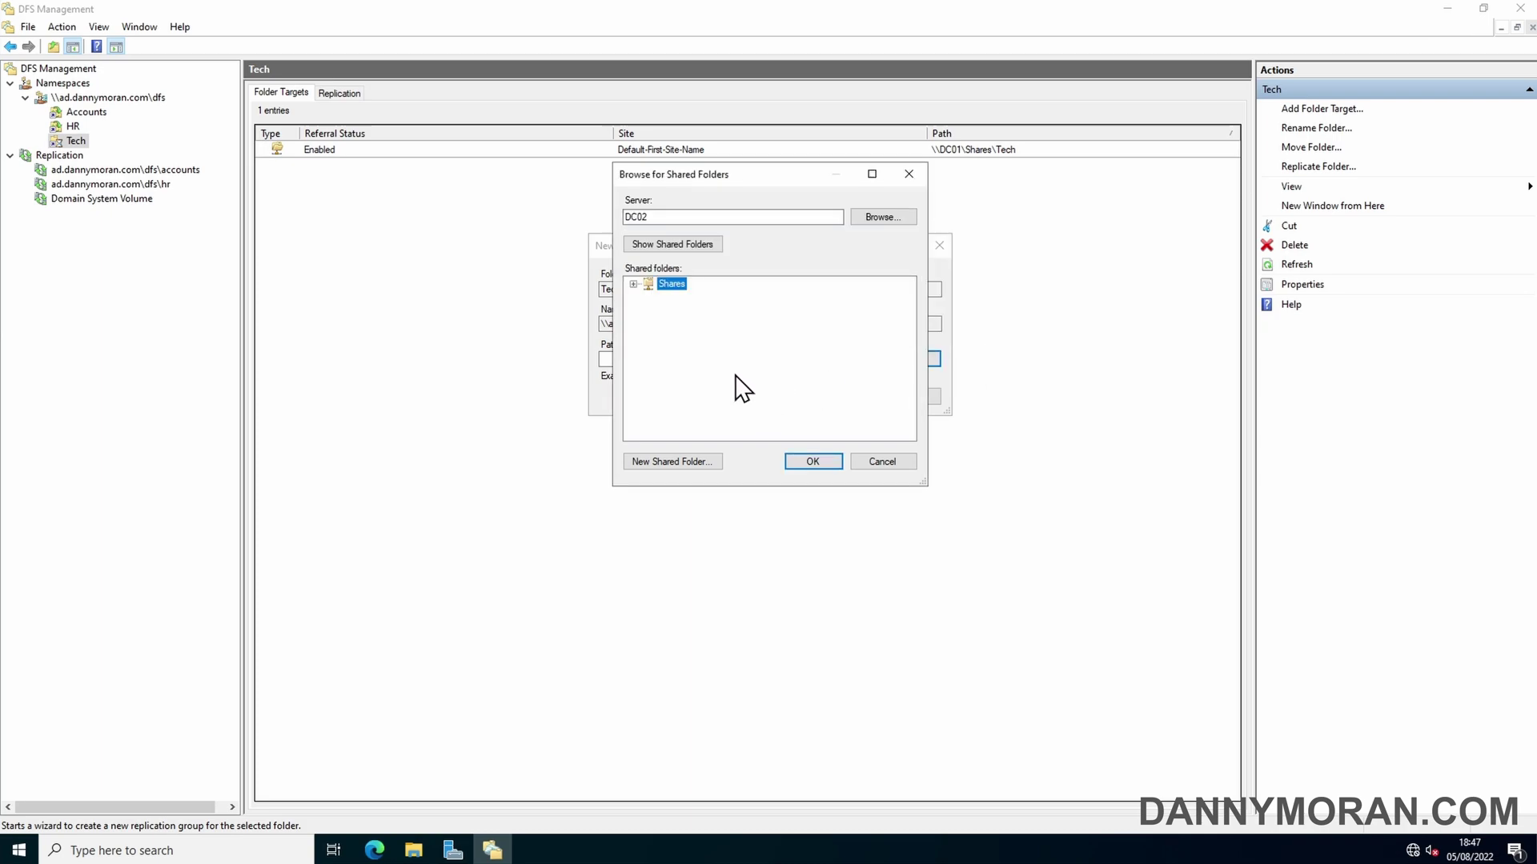
left_click(634, 284)
left_click(680, 310)
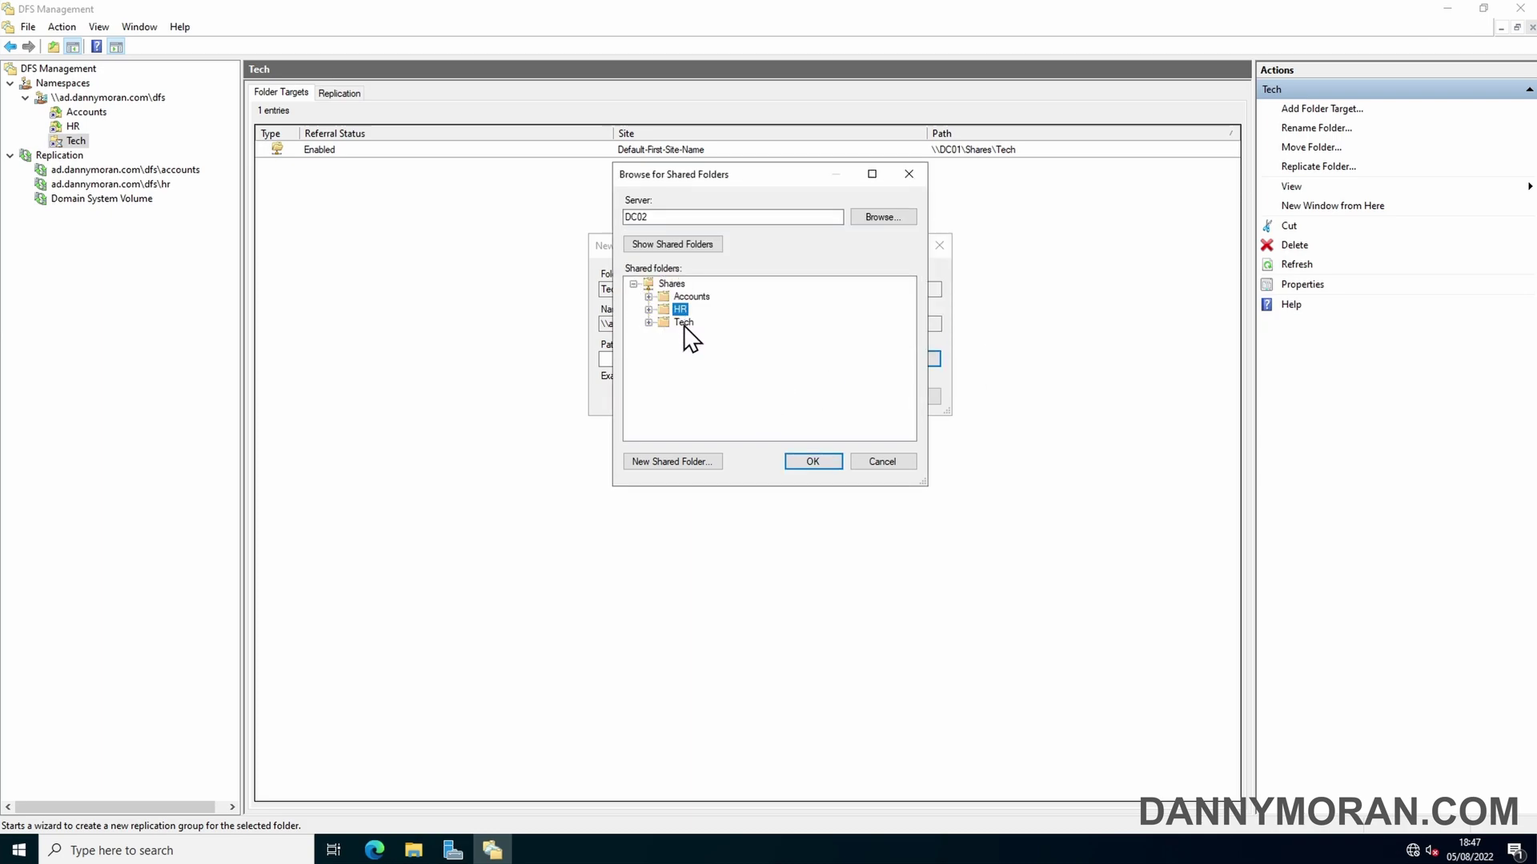
left_click(825, 463)
left_click(837, 395)
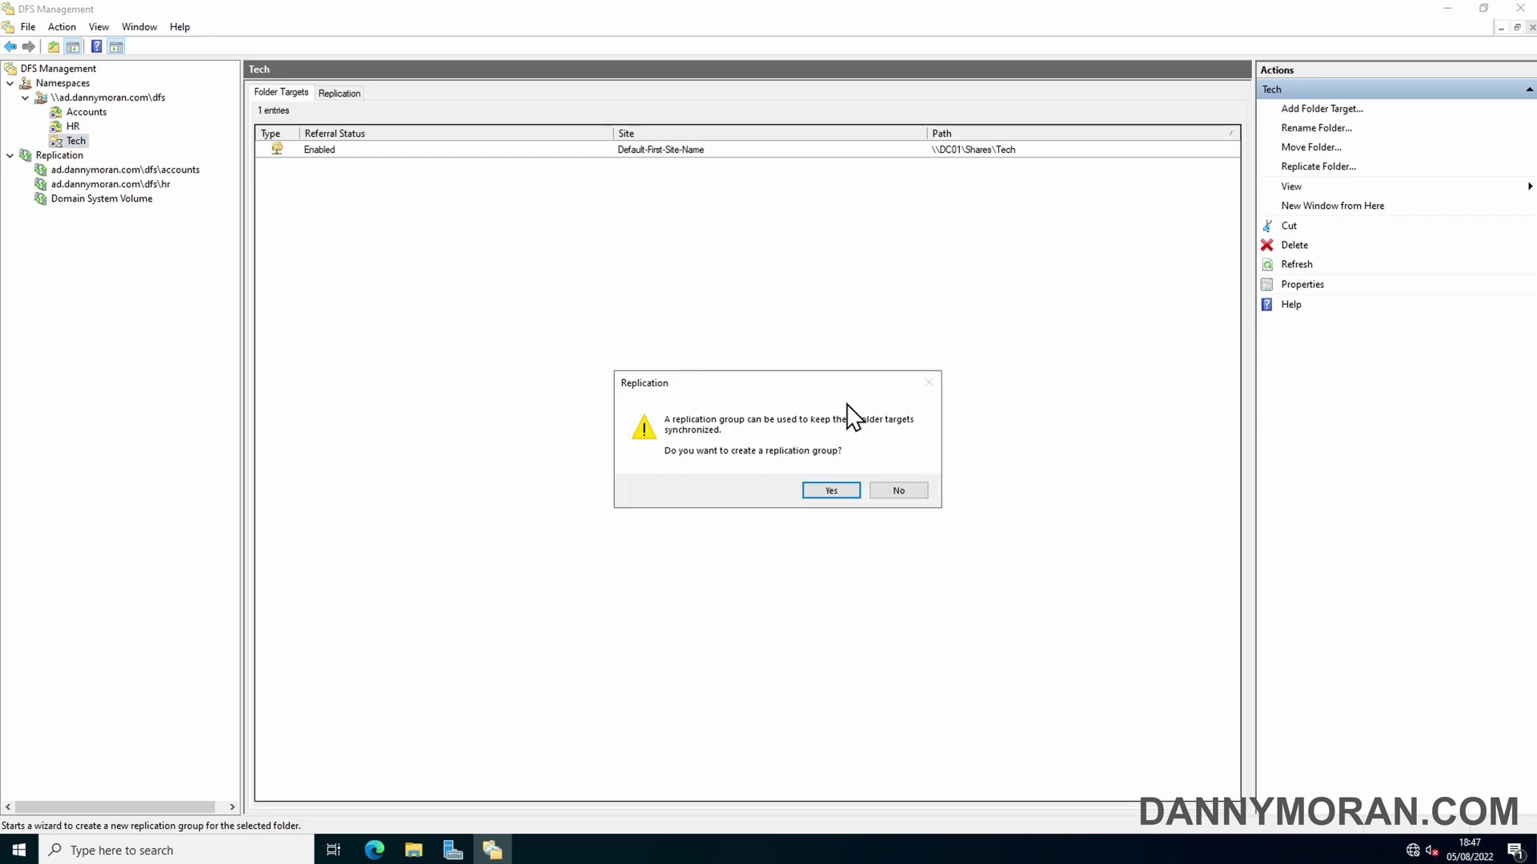
Set up Tech replication with suggested names, passing eligibility, with DC01 as primary member.
left_click(825, 490)
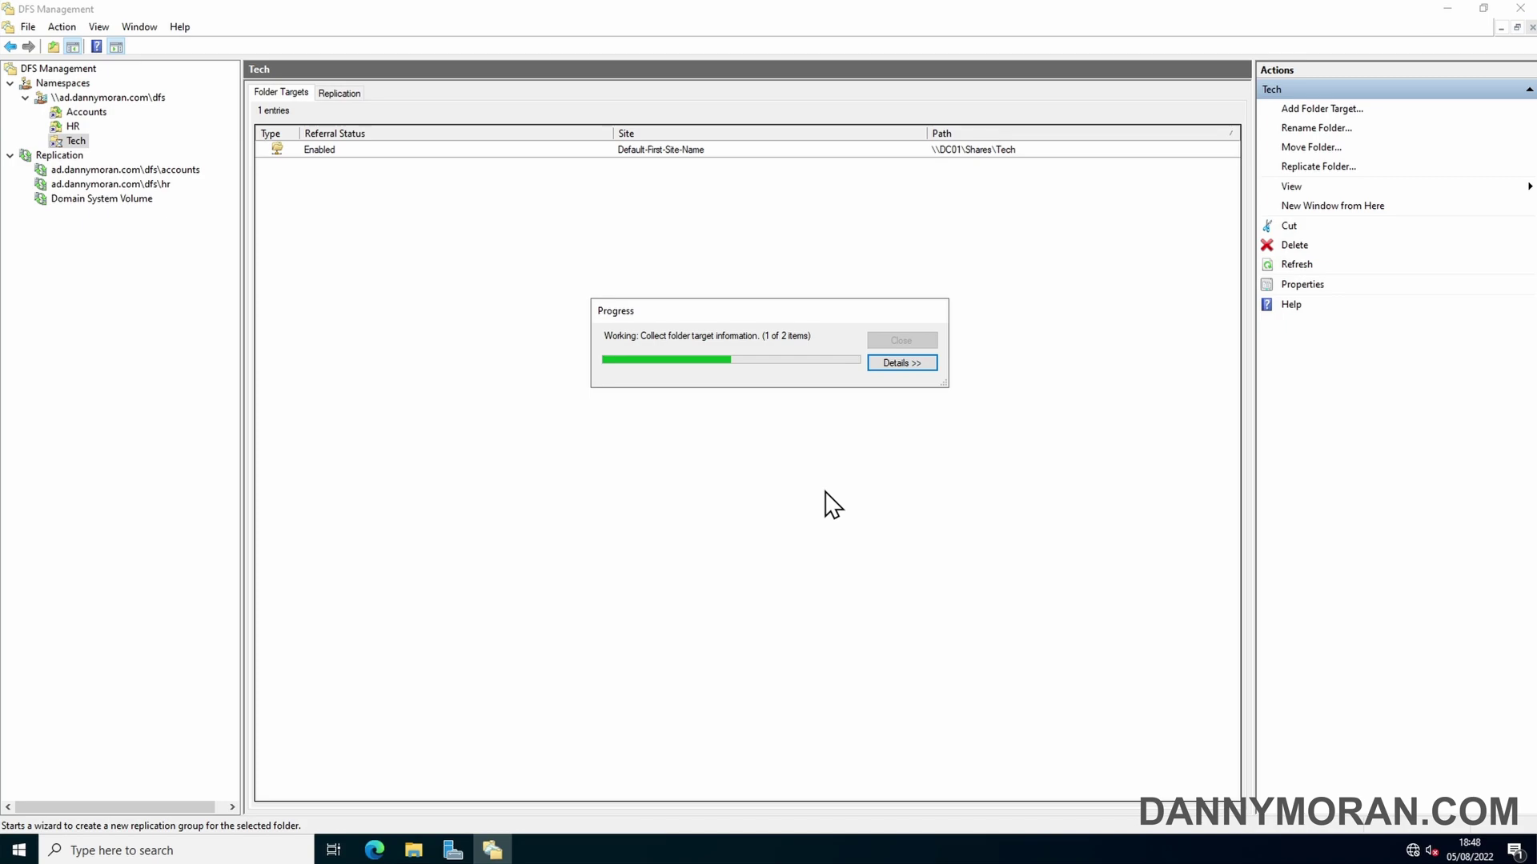
left_click(956, 628)
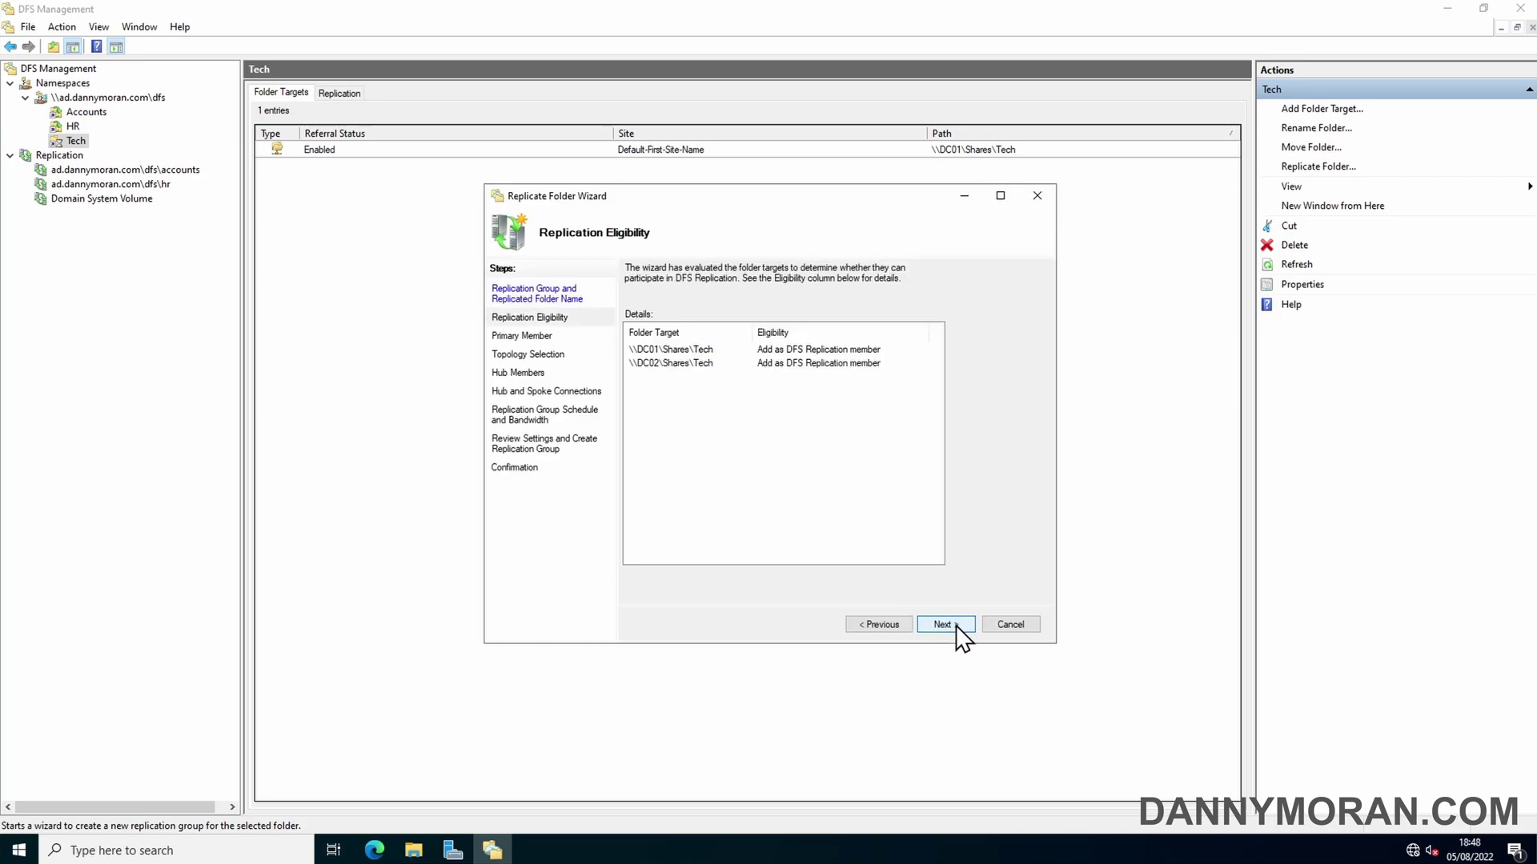
left_click(949, 626)
left_click(704, 341)
left_click(690, 352)
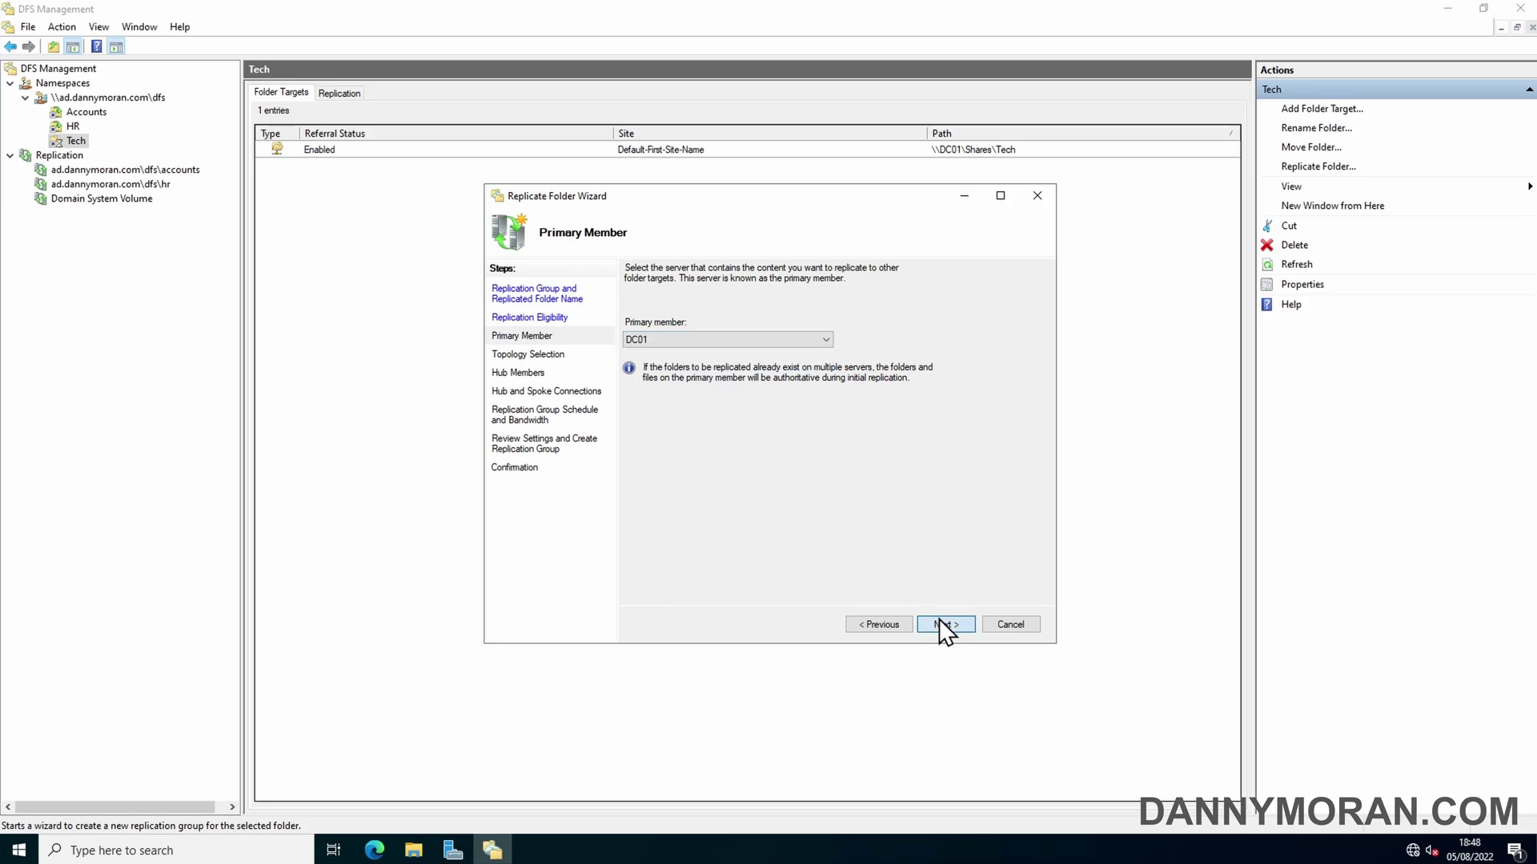
left_click(939, 618)
Keep full mesh and full bandwidth, create the Tech group, and acknowledge the delay notice.
left_click(939, 619)
left_click(940, 620)
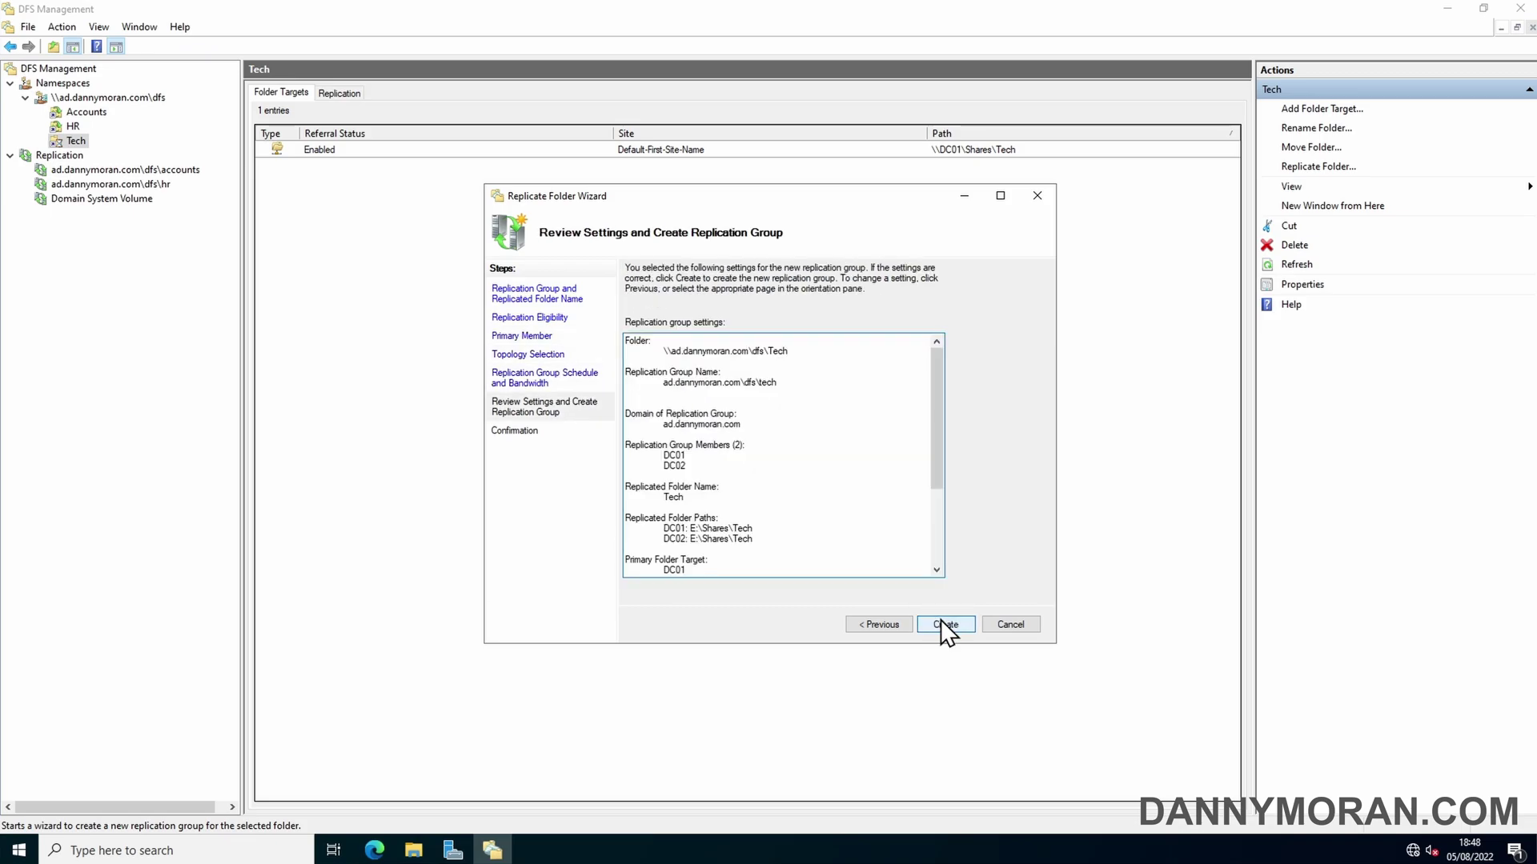
left_click(943, 624)
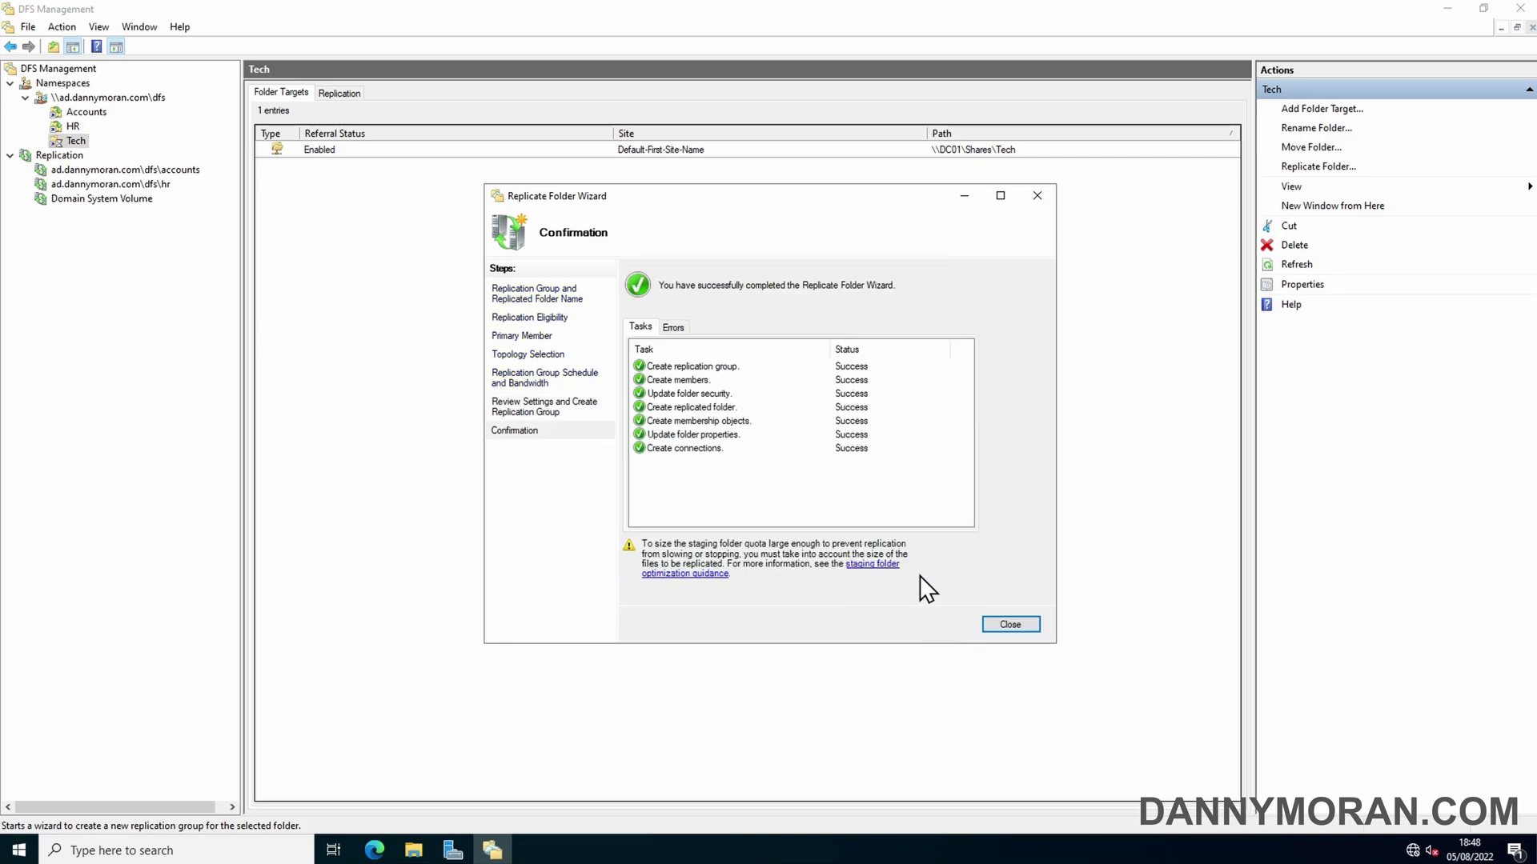
left_click(1001, 621)
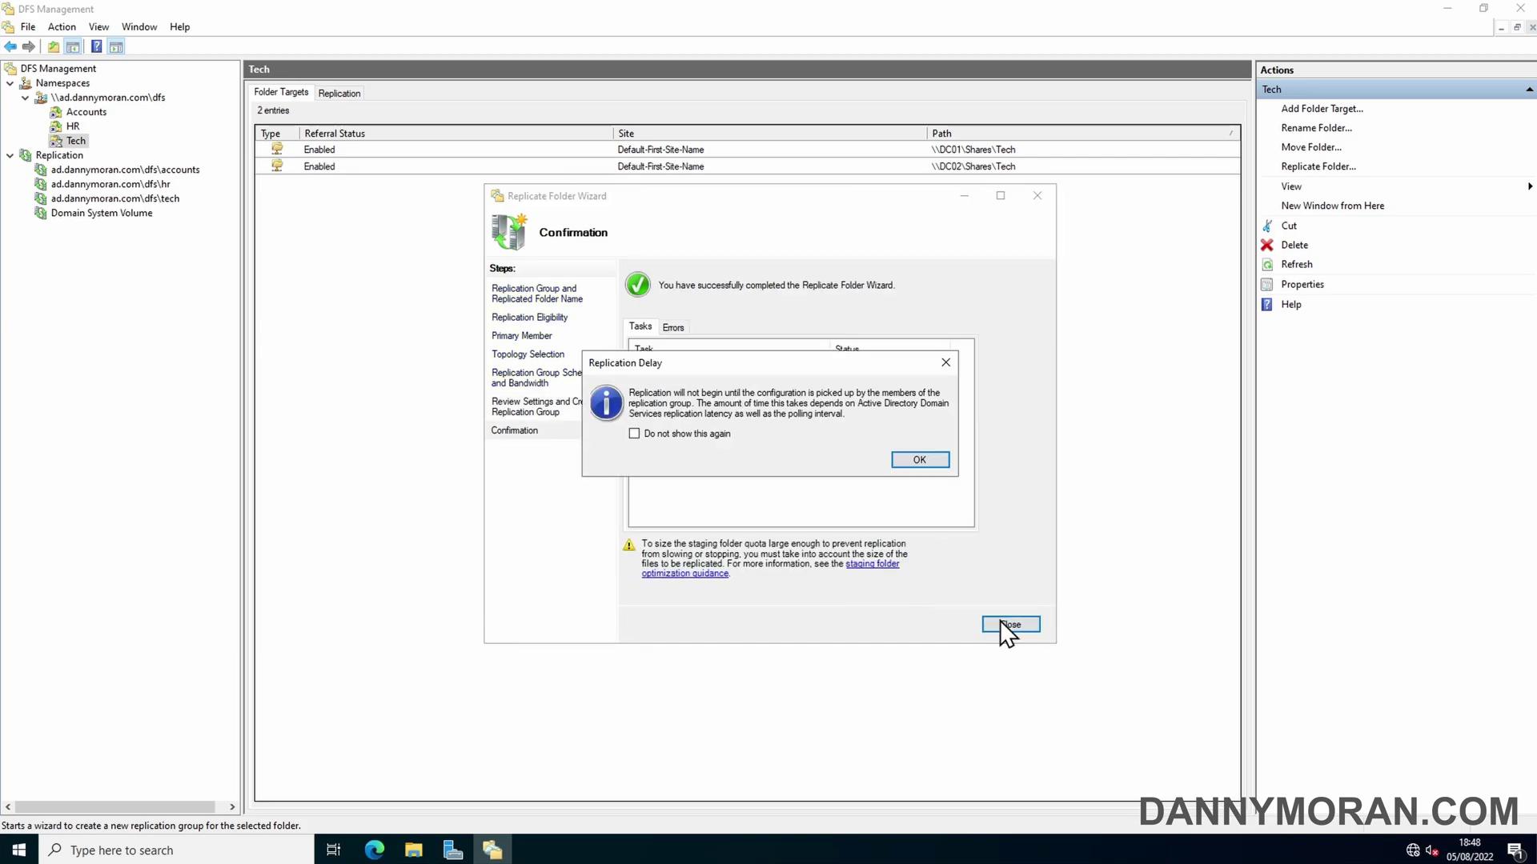
left_click(913, 474)
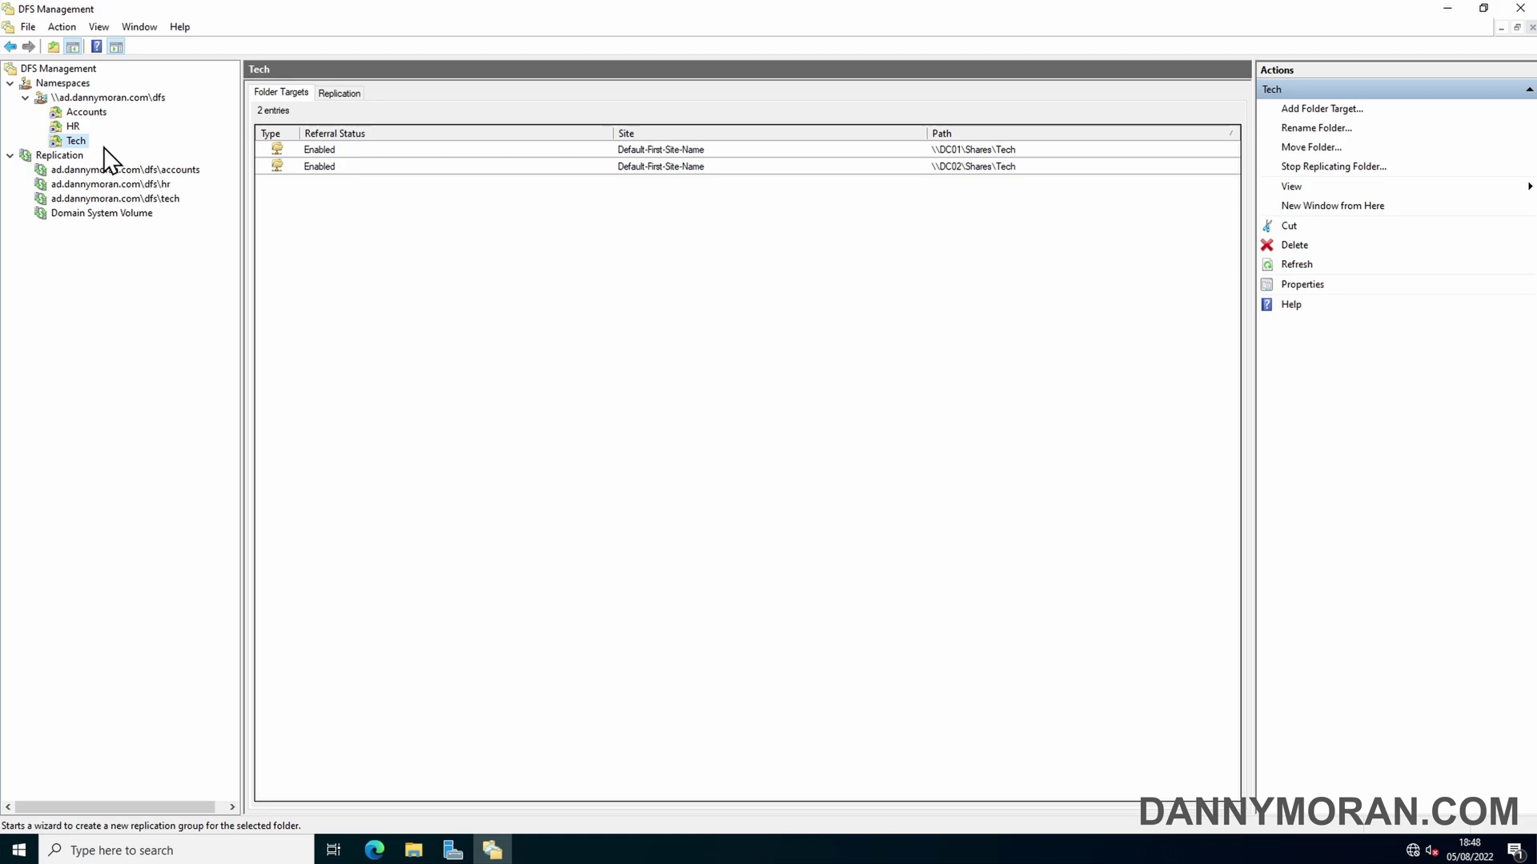
Browse the Accounts, HR and Tech replication groups in turn.
left_click(144, 171)
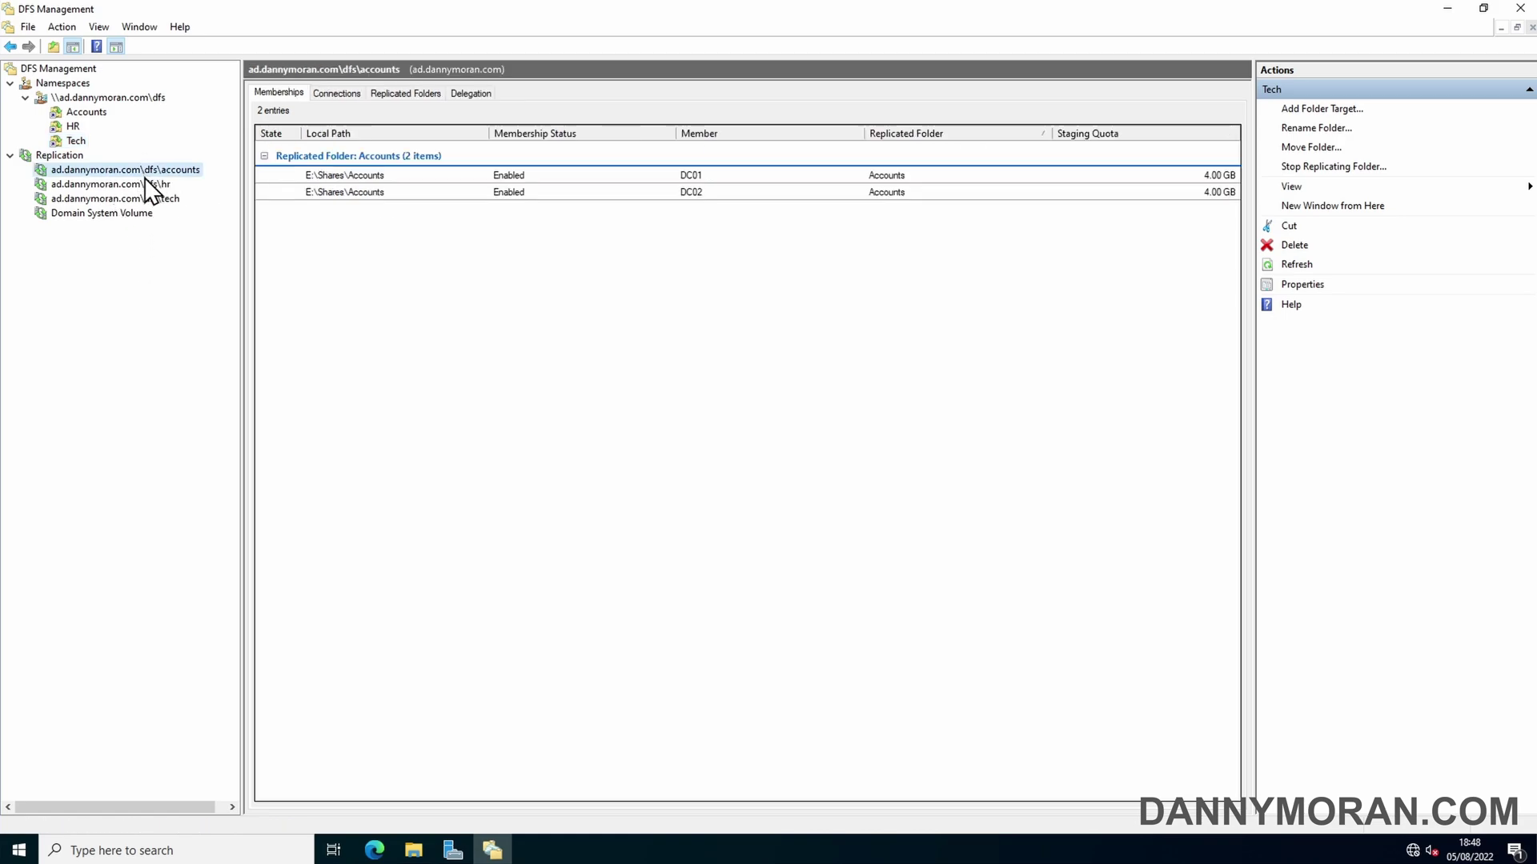
left_click(150, 187)
left_click(151, 198)
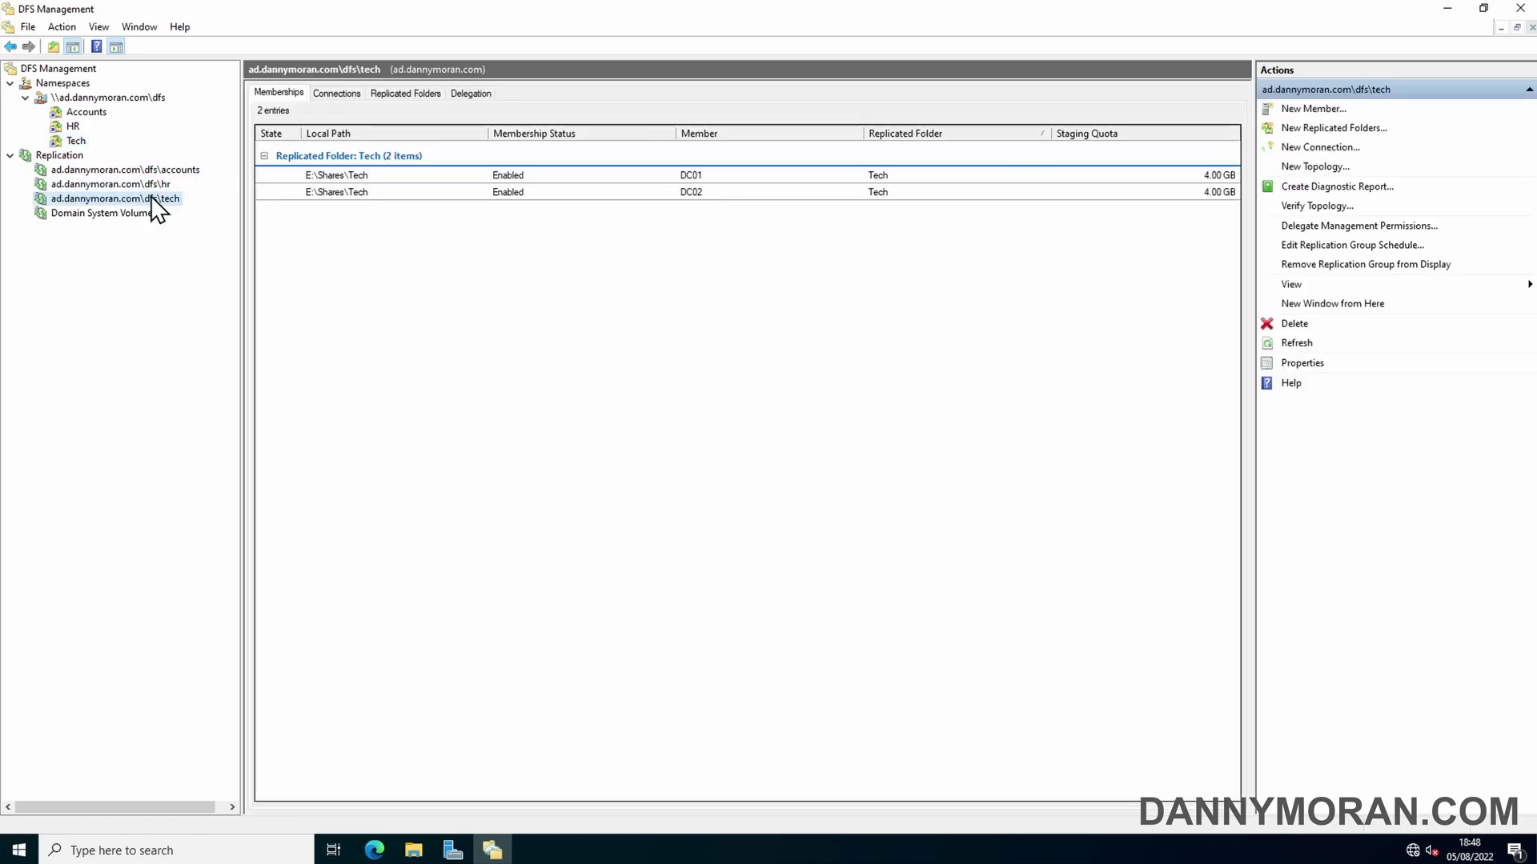
left_click(157, 184)
left_click(161, 170)
left_click(163, 185)
left_click(165, 199)
Inspect the Tech group's DC01-to-DC02 connection, then return to the Accounts group's members.
left_click(340, 93)
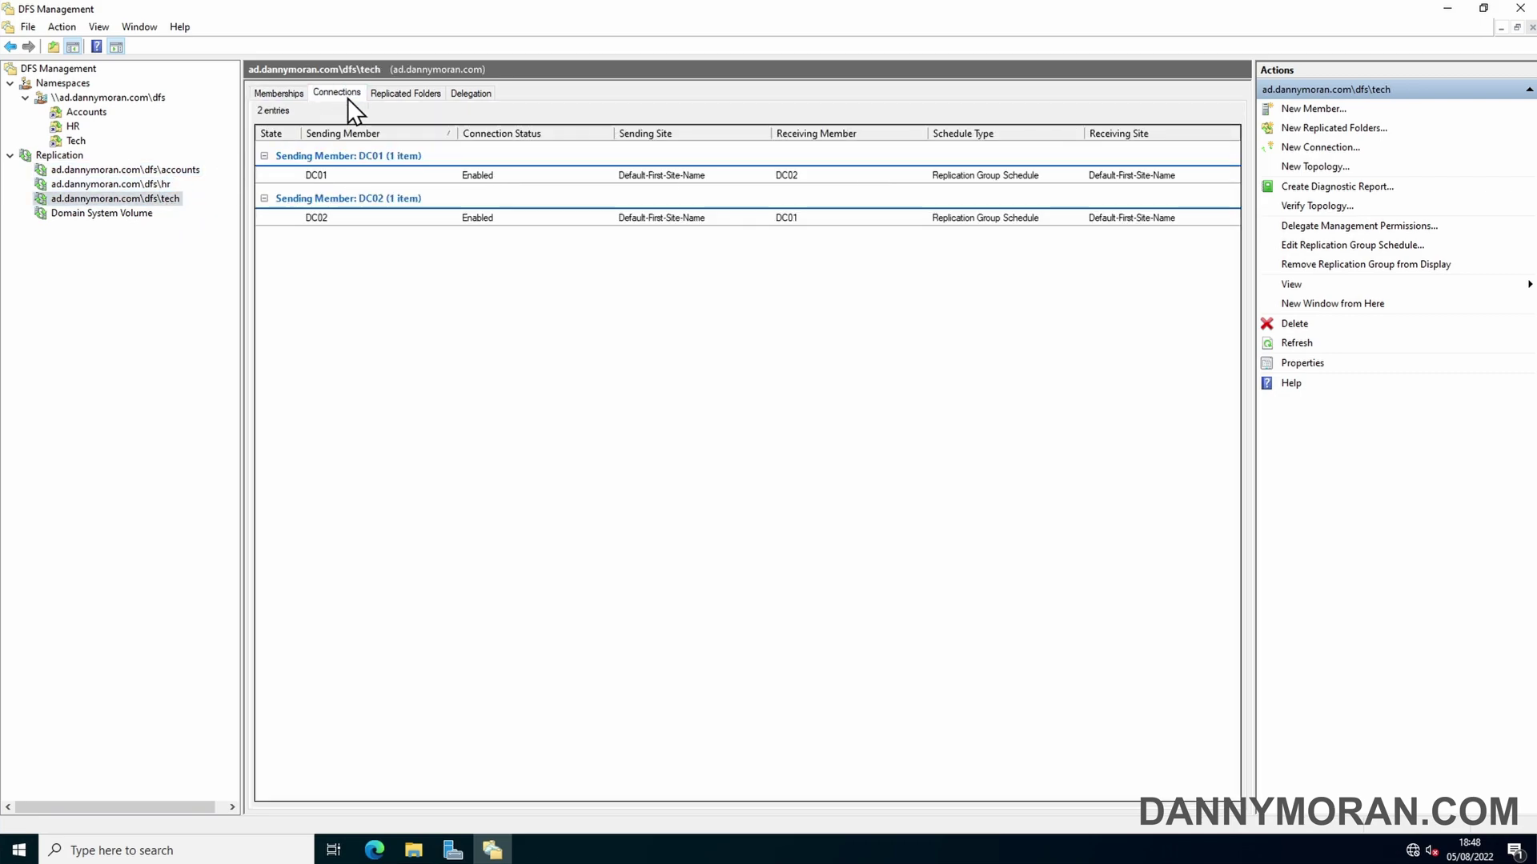
right_click(317, 176)
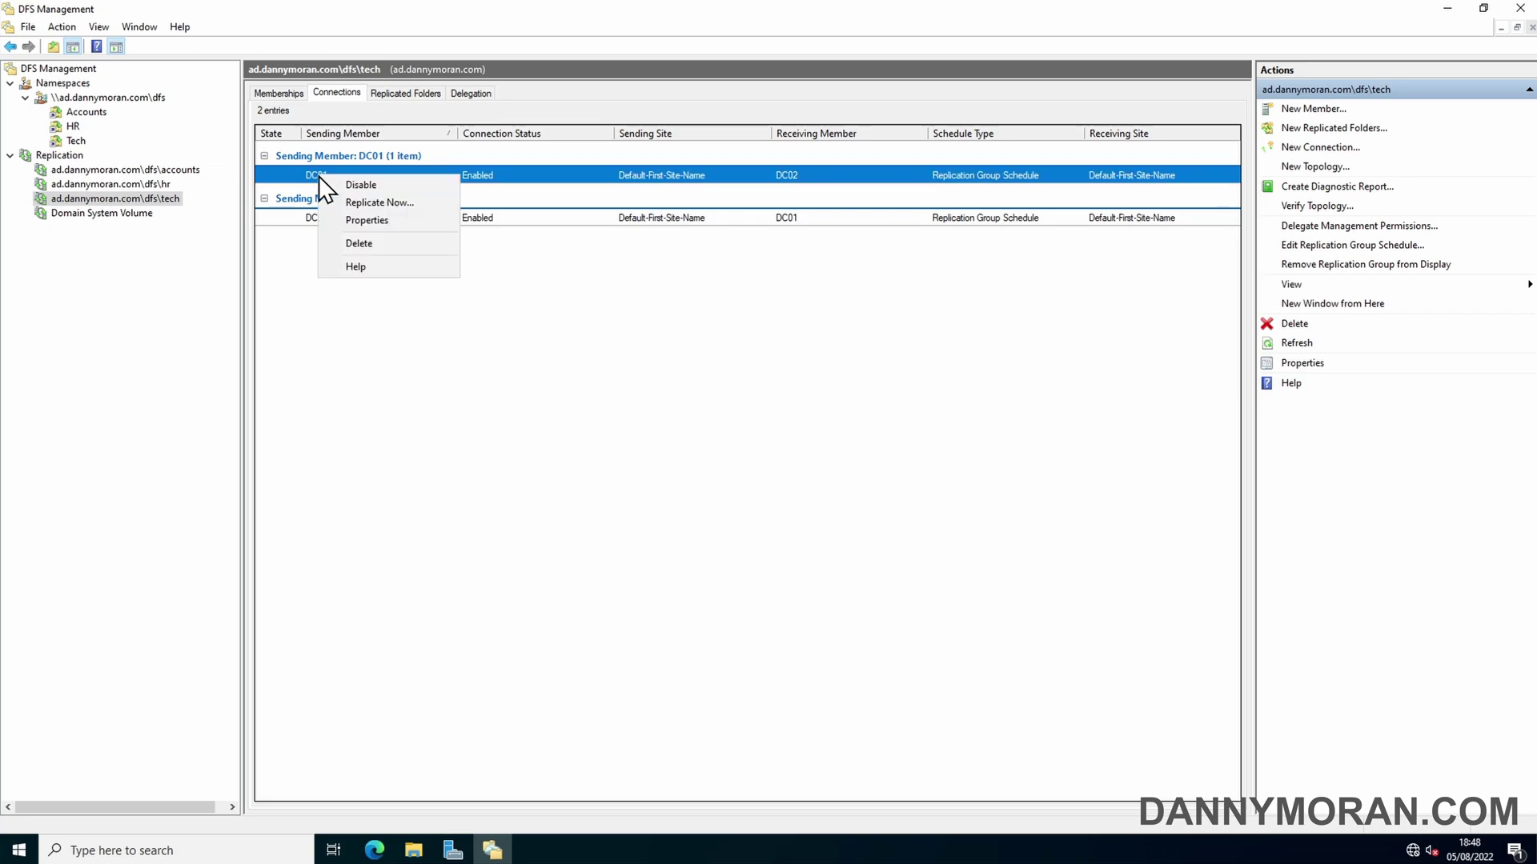
left_click(314, 168)
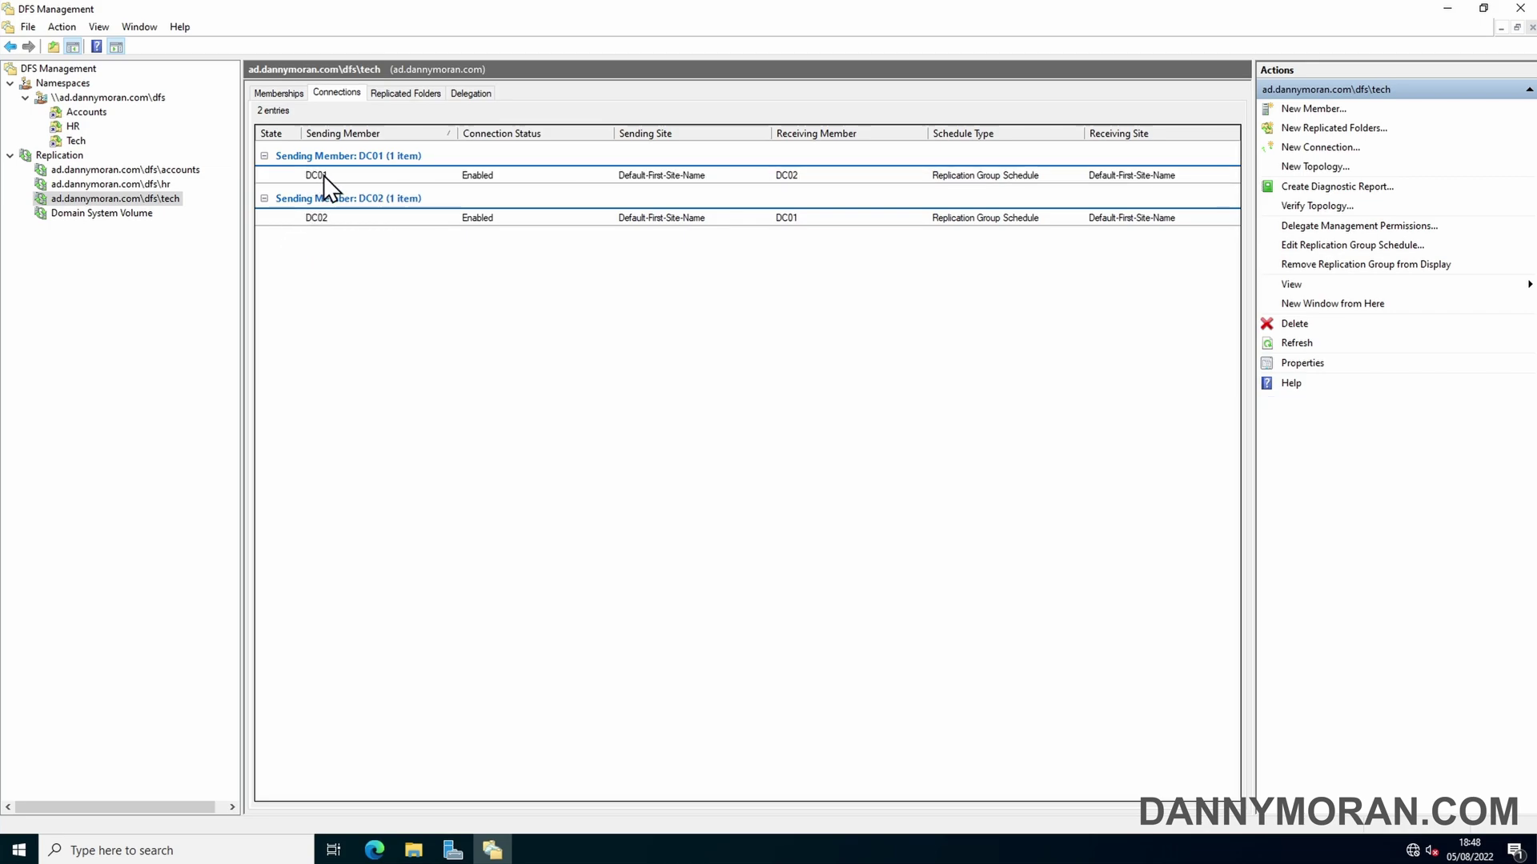
right_click(321, 176)
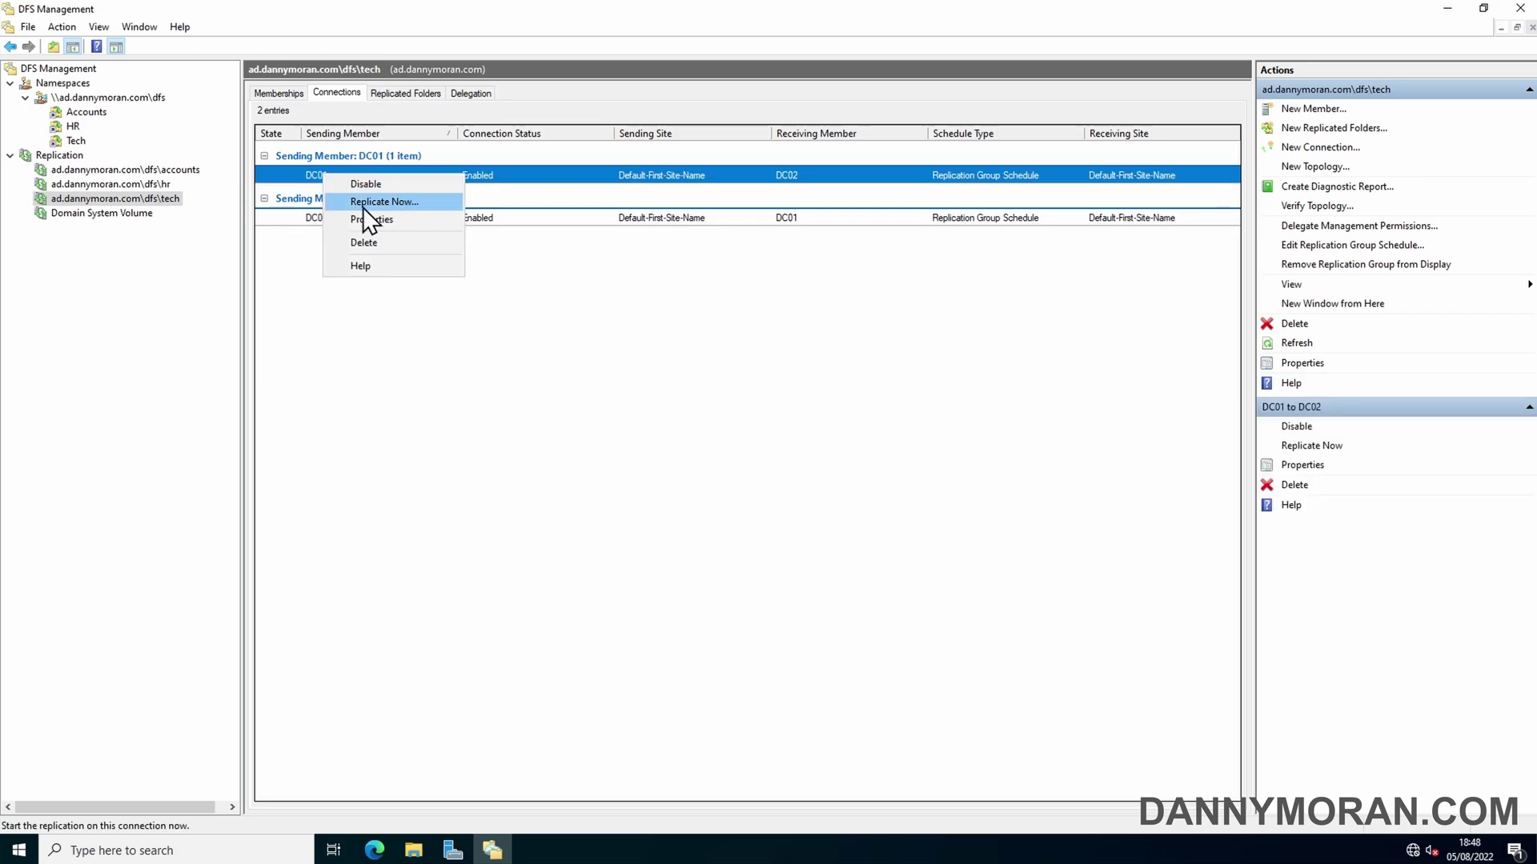
left_click(172, 185)
left_click(172, 174)
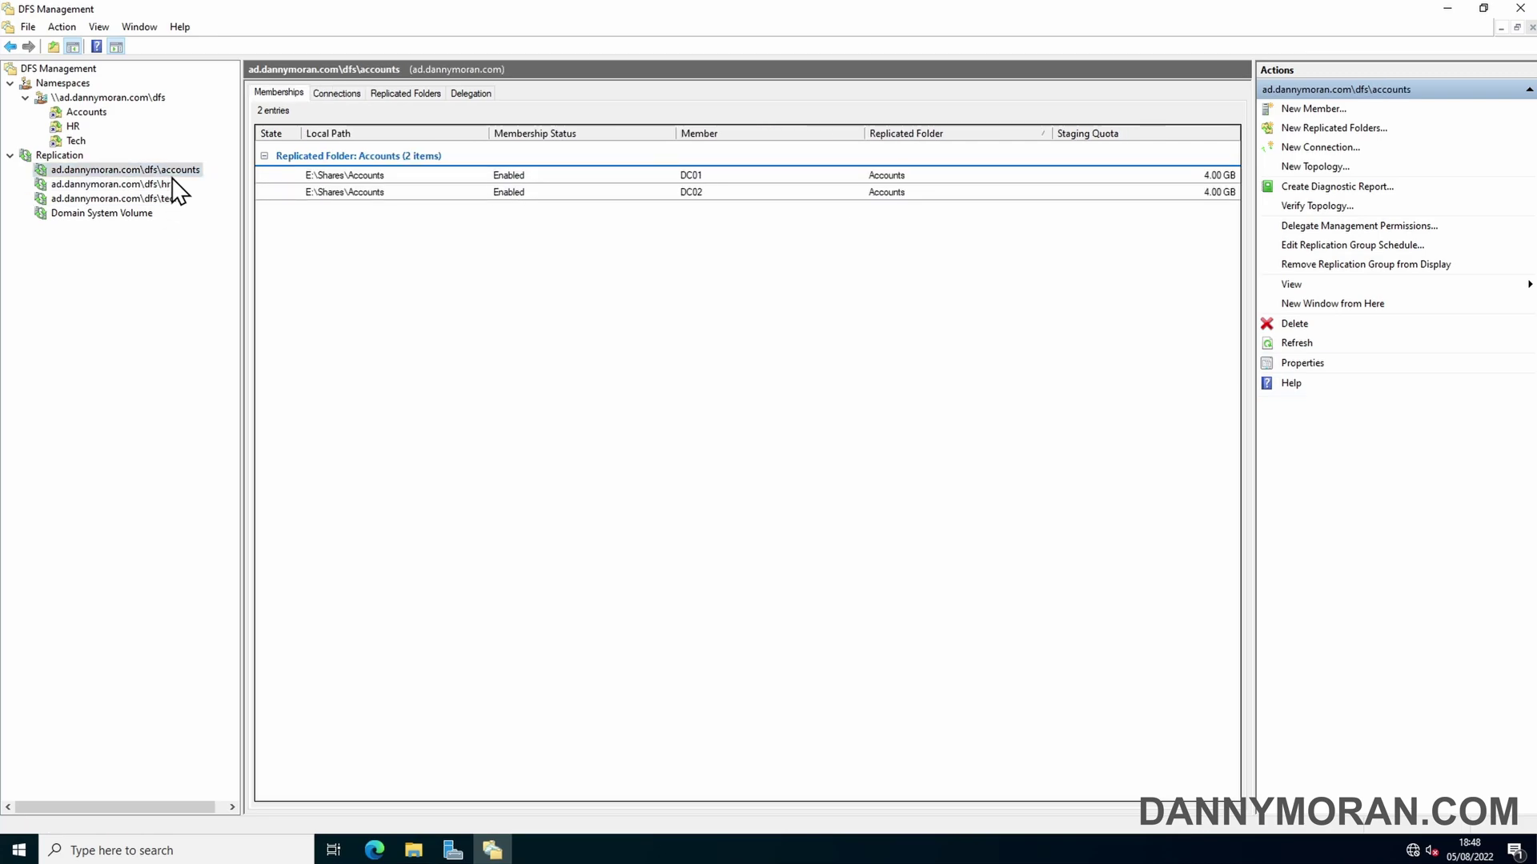
Close the leftover local Shares and This PC windows, keeping the DC01 share window.
mouse_move(397, 832)
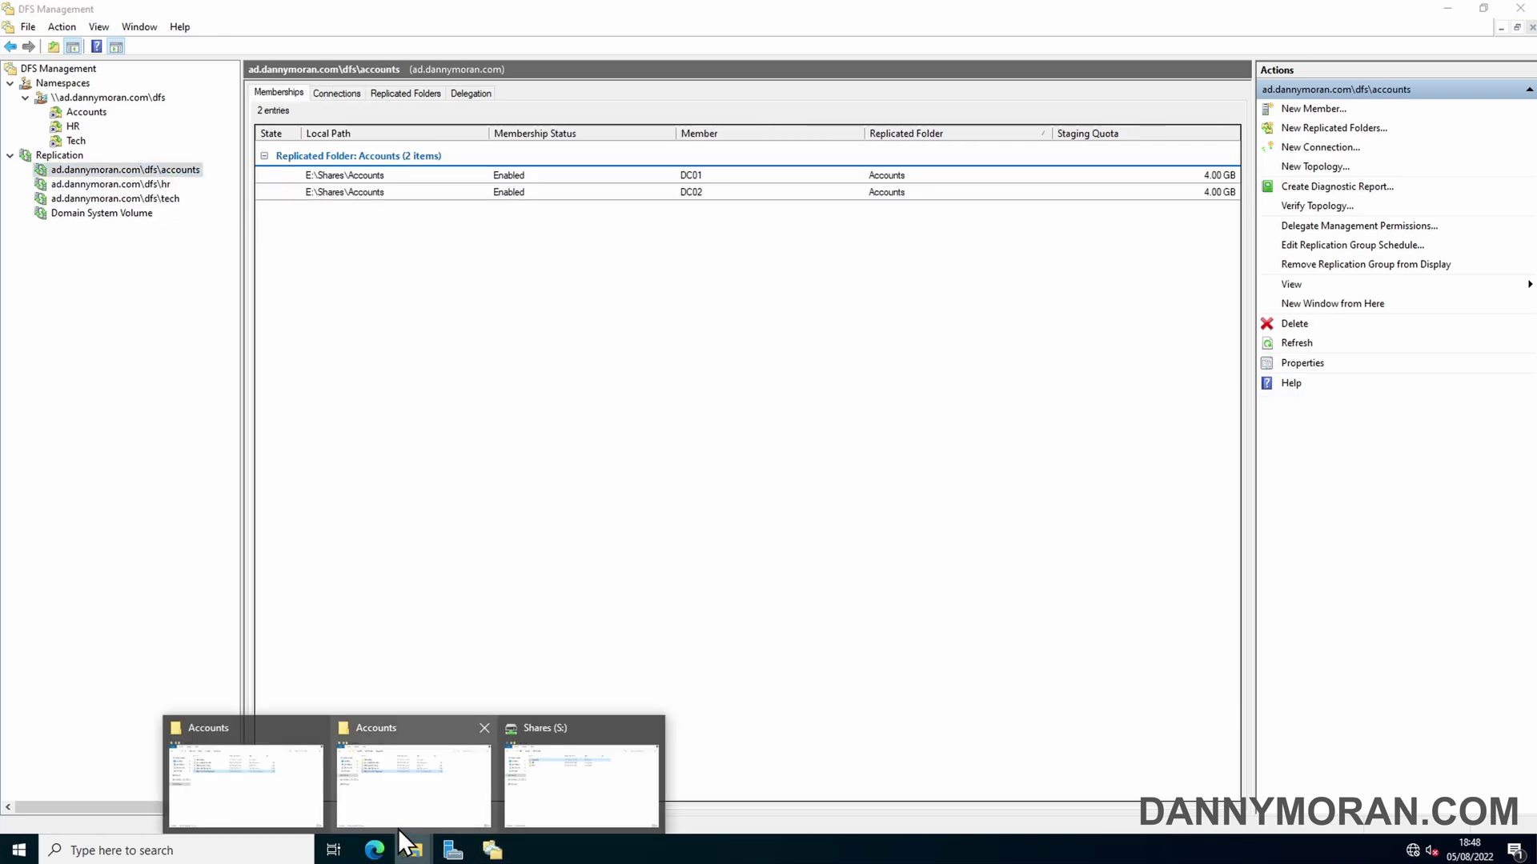
left_click(247, 803)
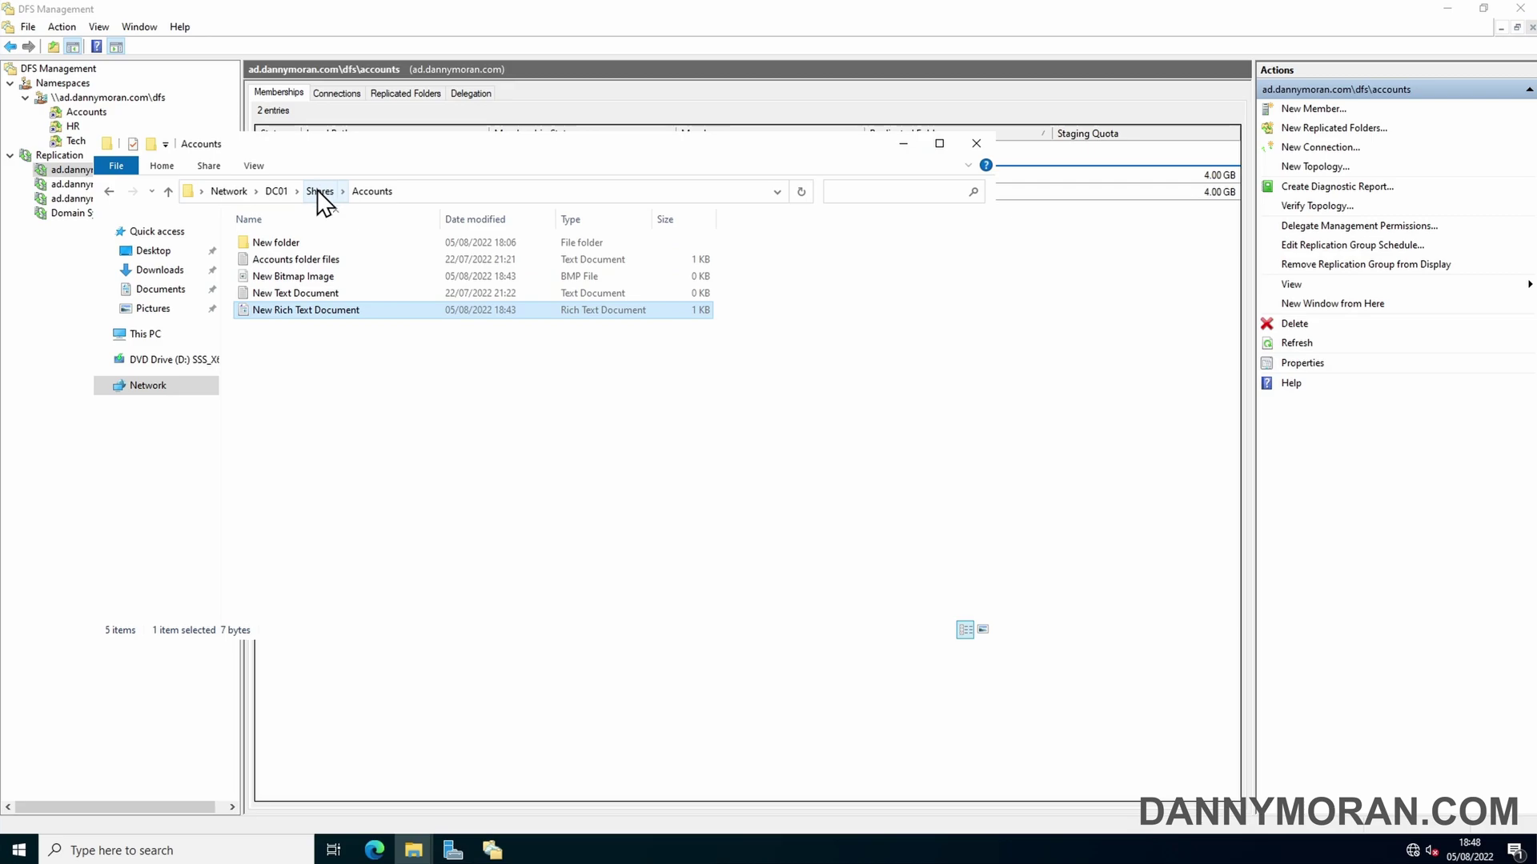
mouse_move(413, 846)
left_click(532, 771)
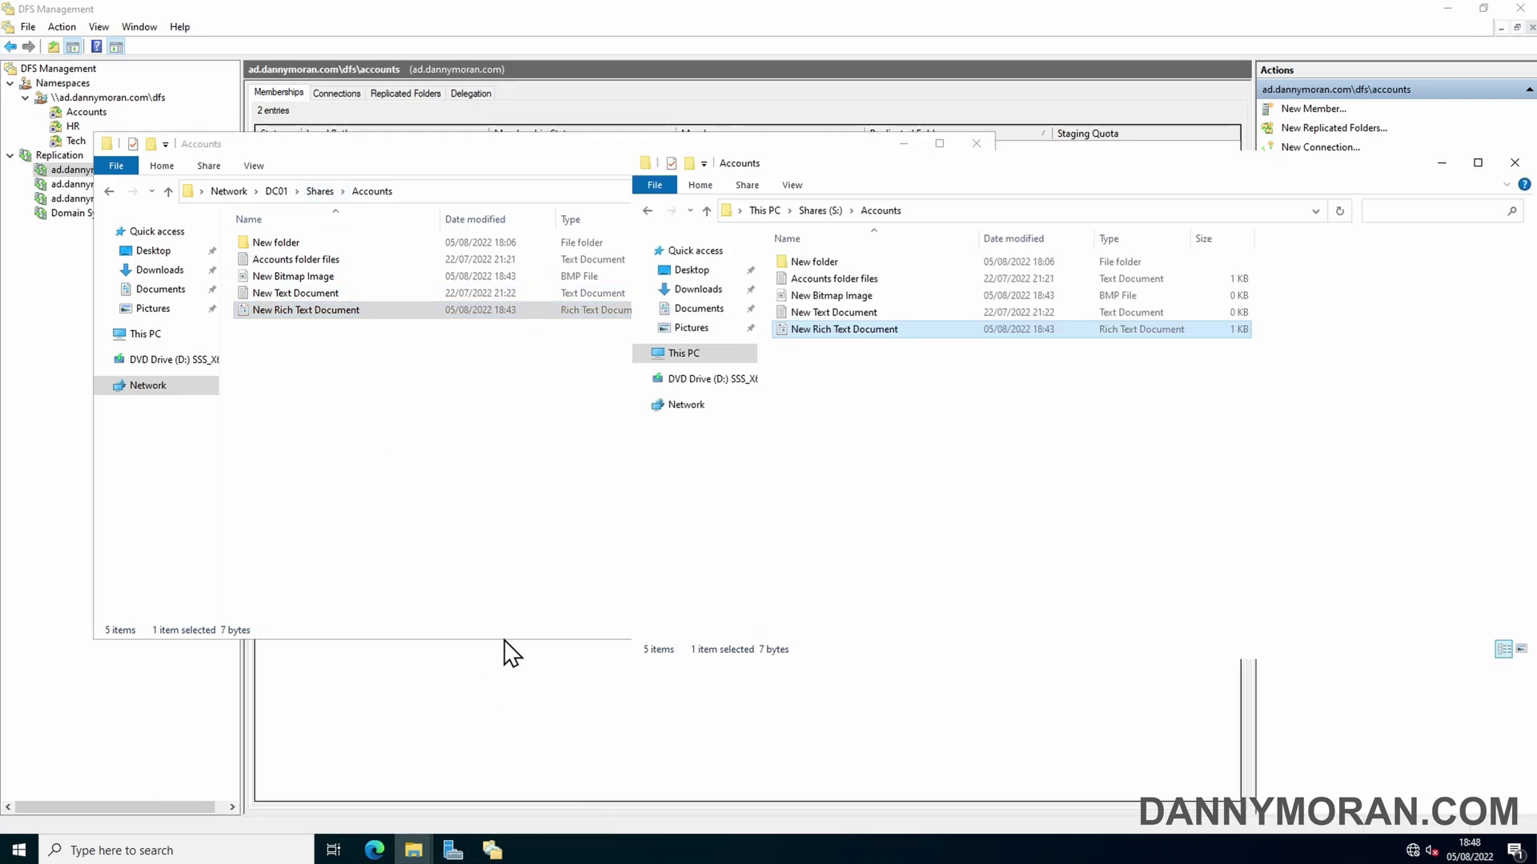
left_click(767, 211)
left_click(881, 211)
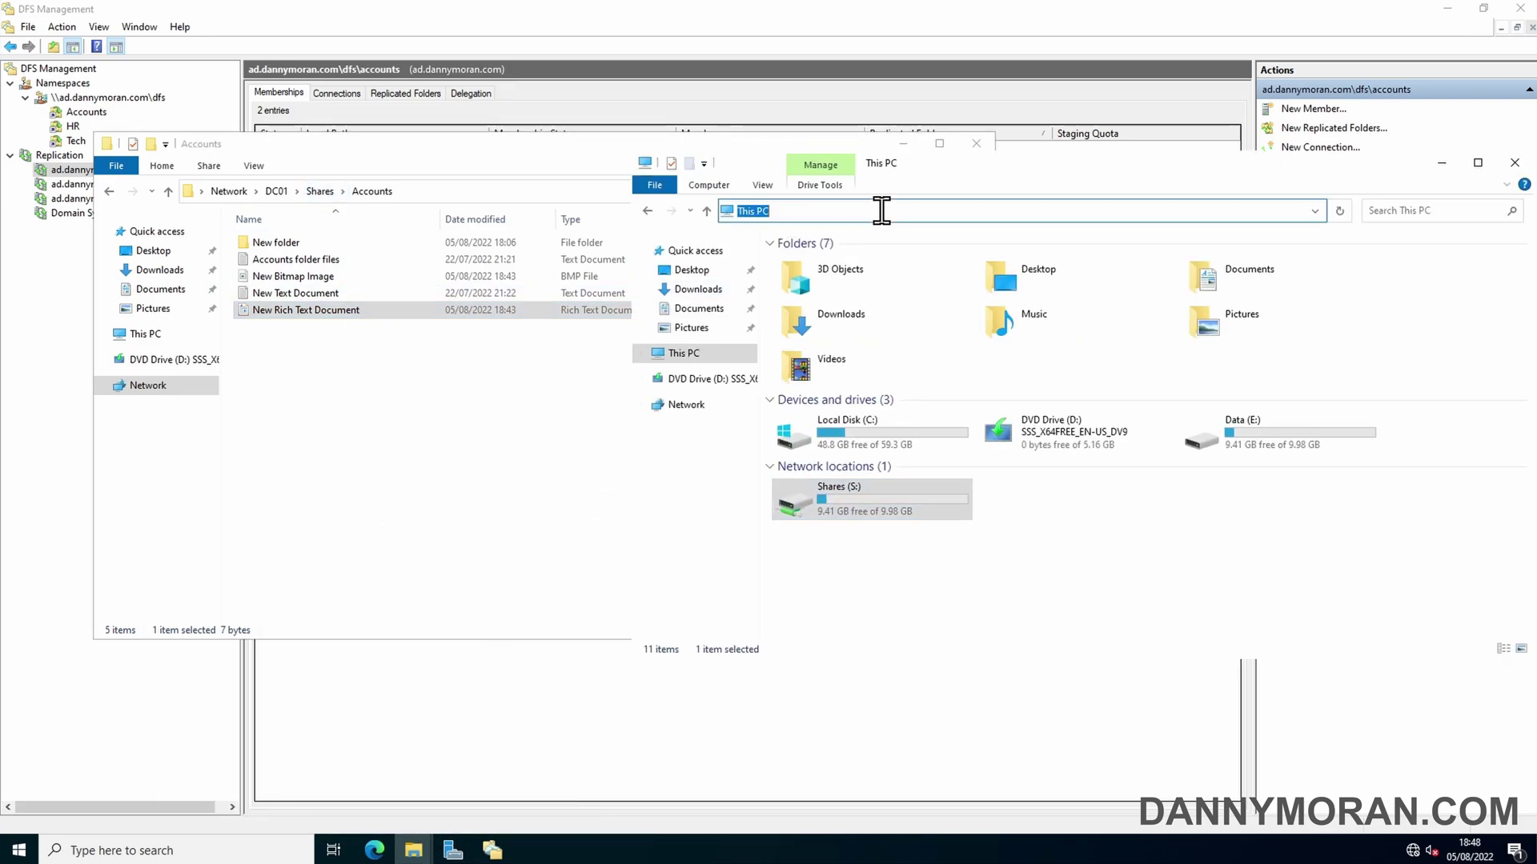
left_click(1514, 162)
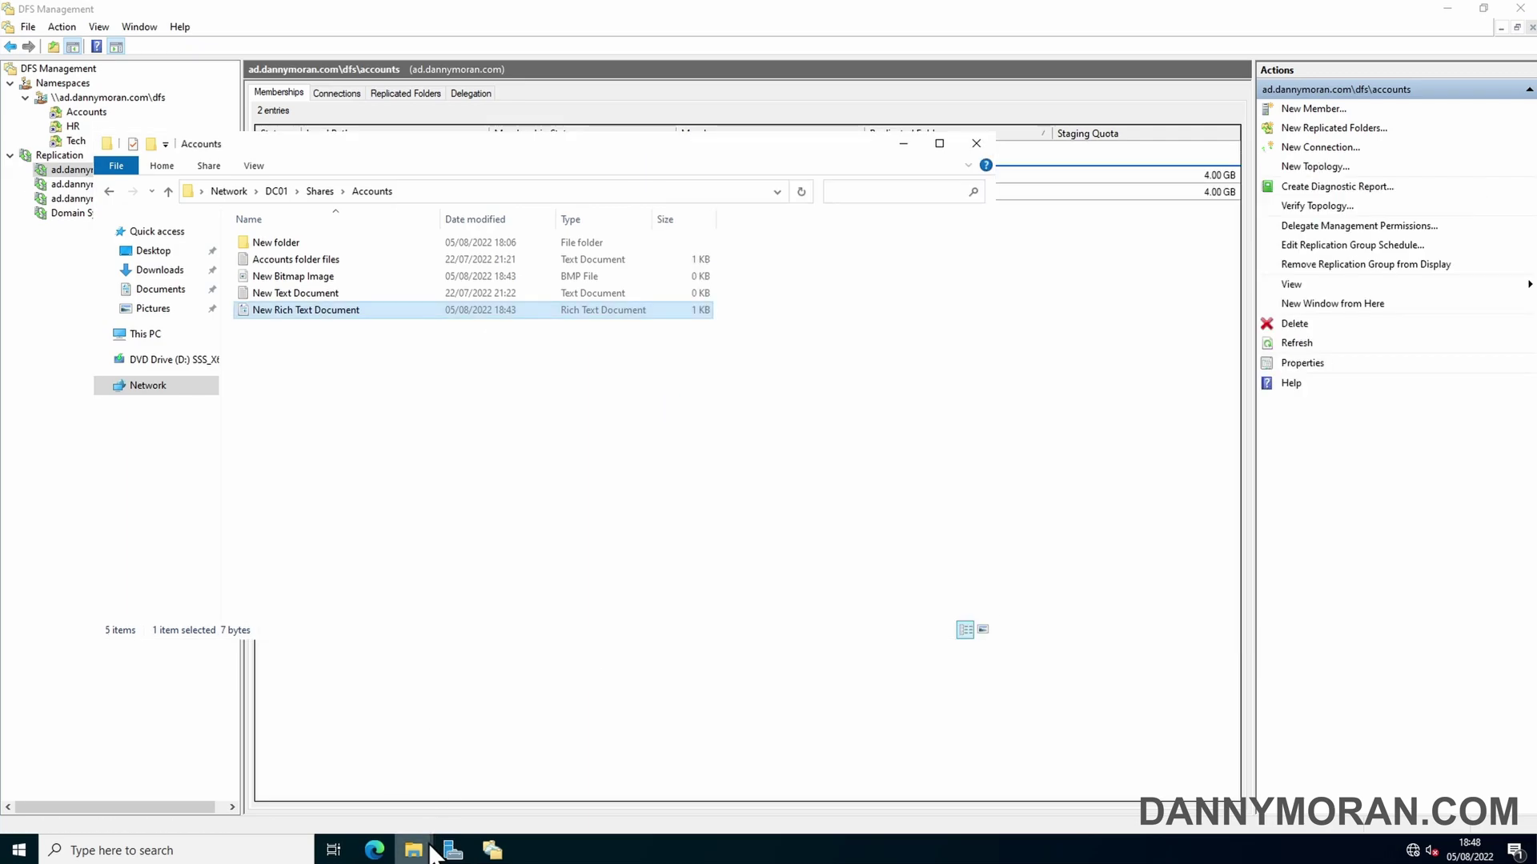
mouse_move(432, 847)
left_click(569, 728)
Open \\DC02's network shares via Run and place the window on the right.
key("super")
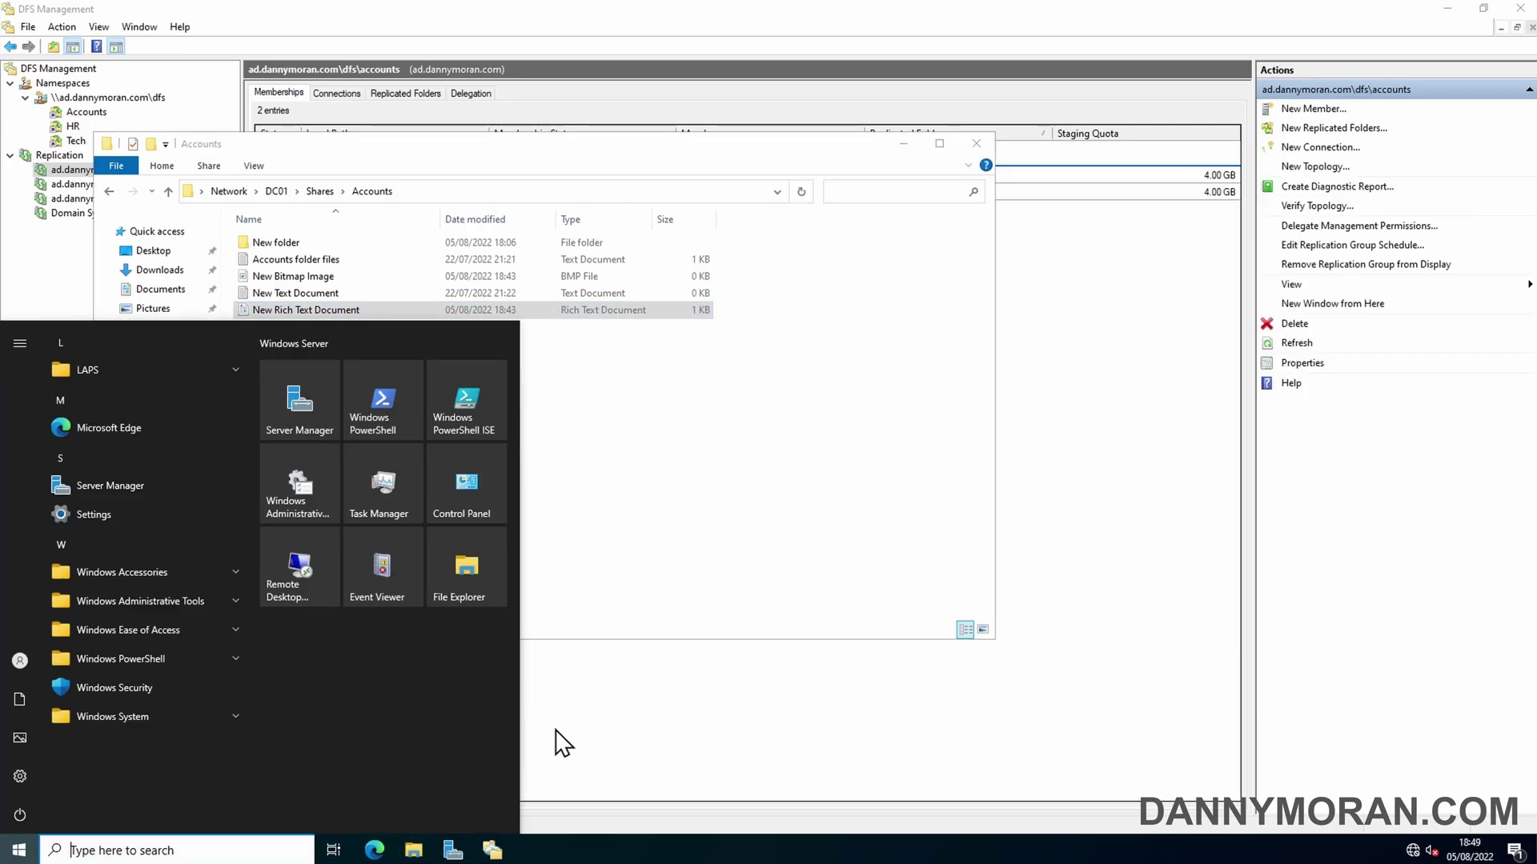
type("\\\\")
key("super+r")
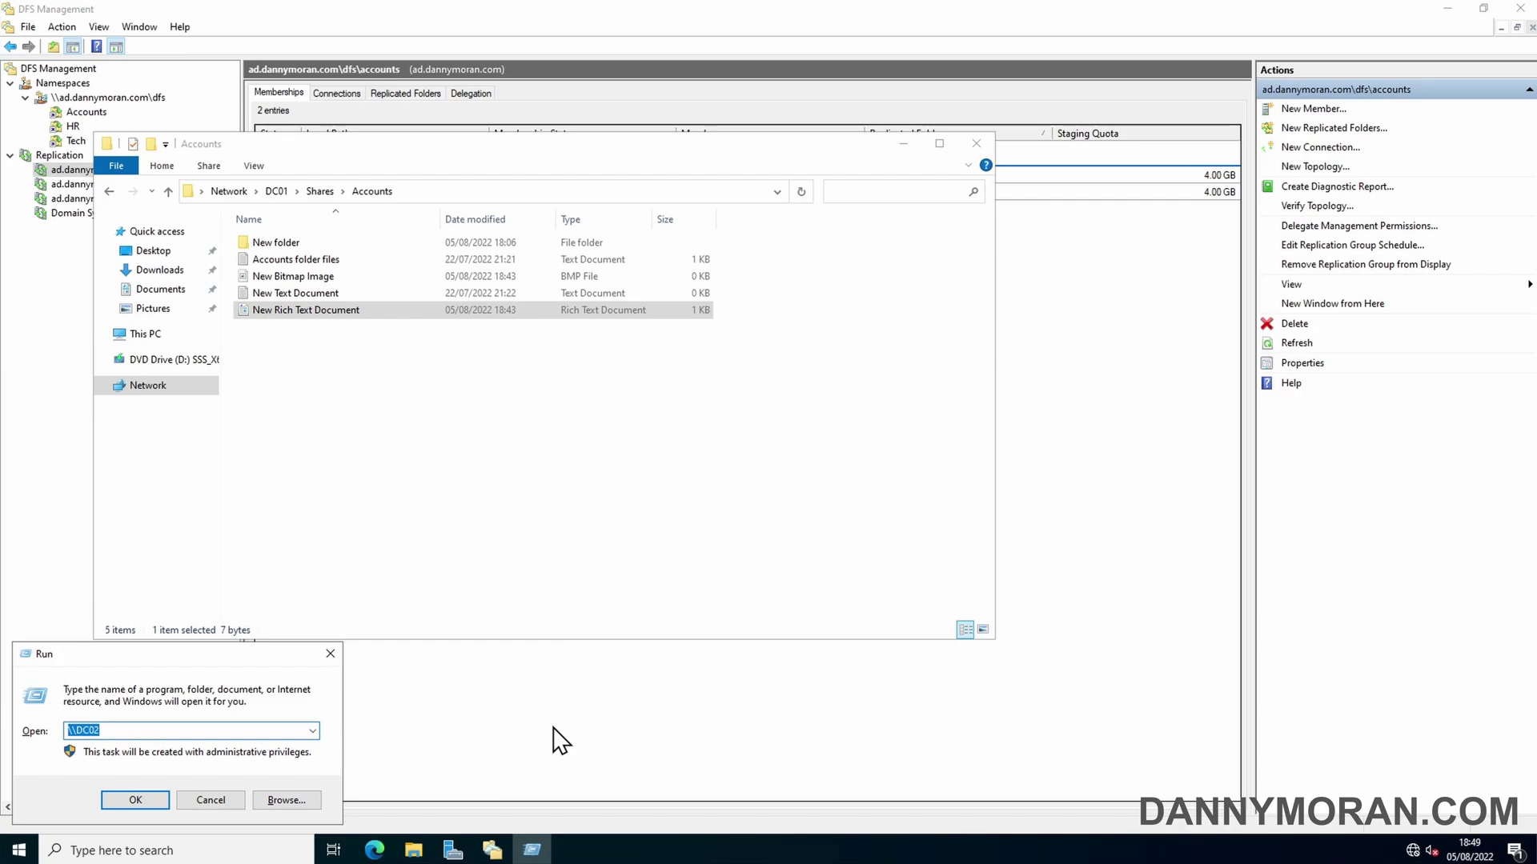
key("Return")
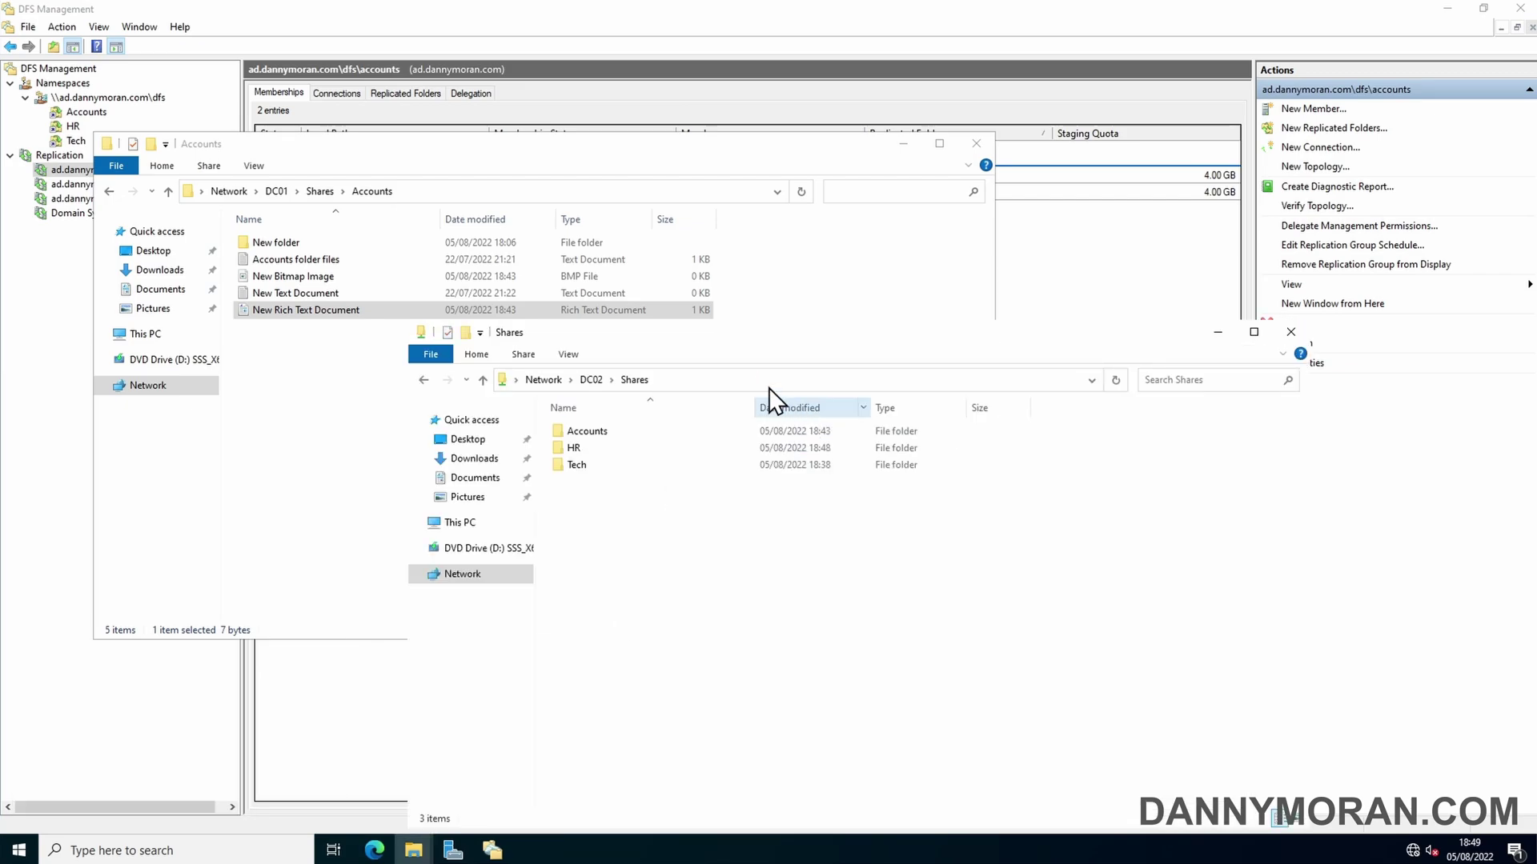
left_click_drag(715, 353, 1073, 164)
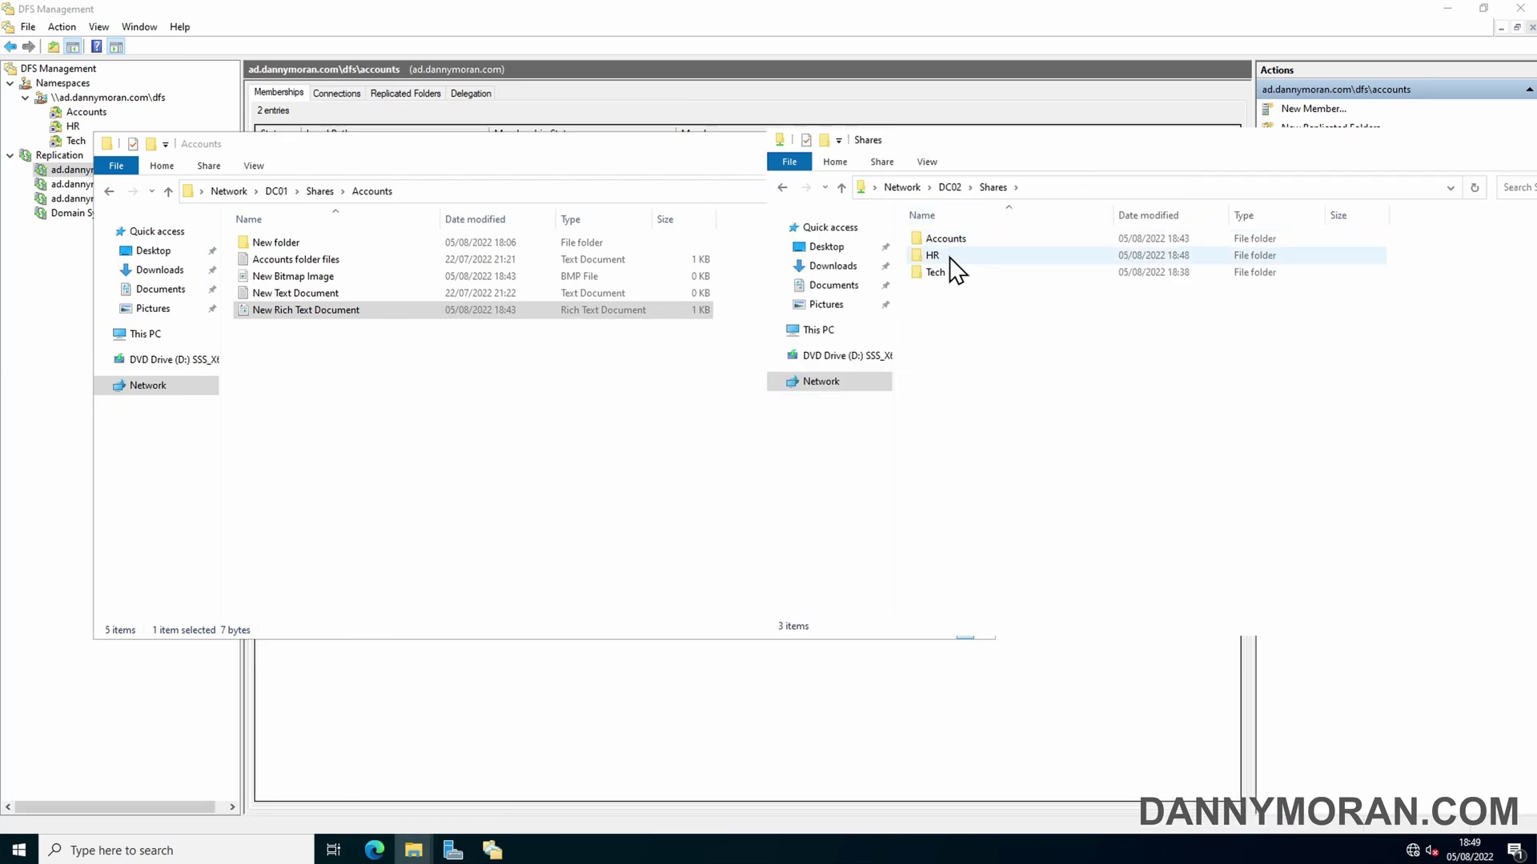
Compare the HR and Tech folder contents on DC01 and DC02 side by side.
double_click(951, 257)
left_click(320, 196)
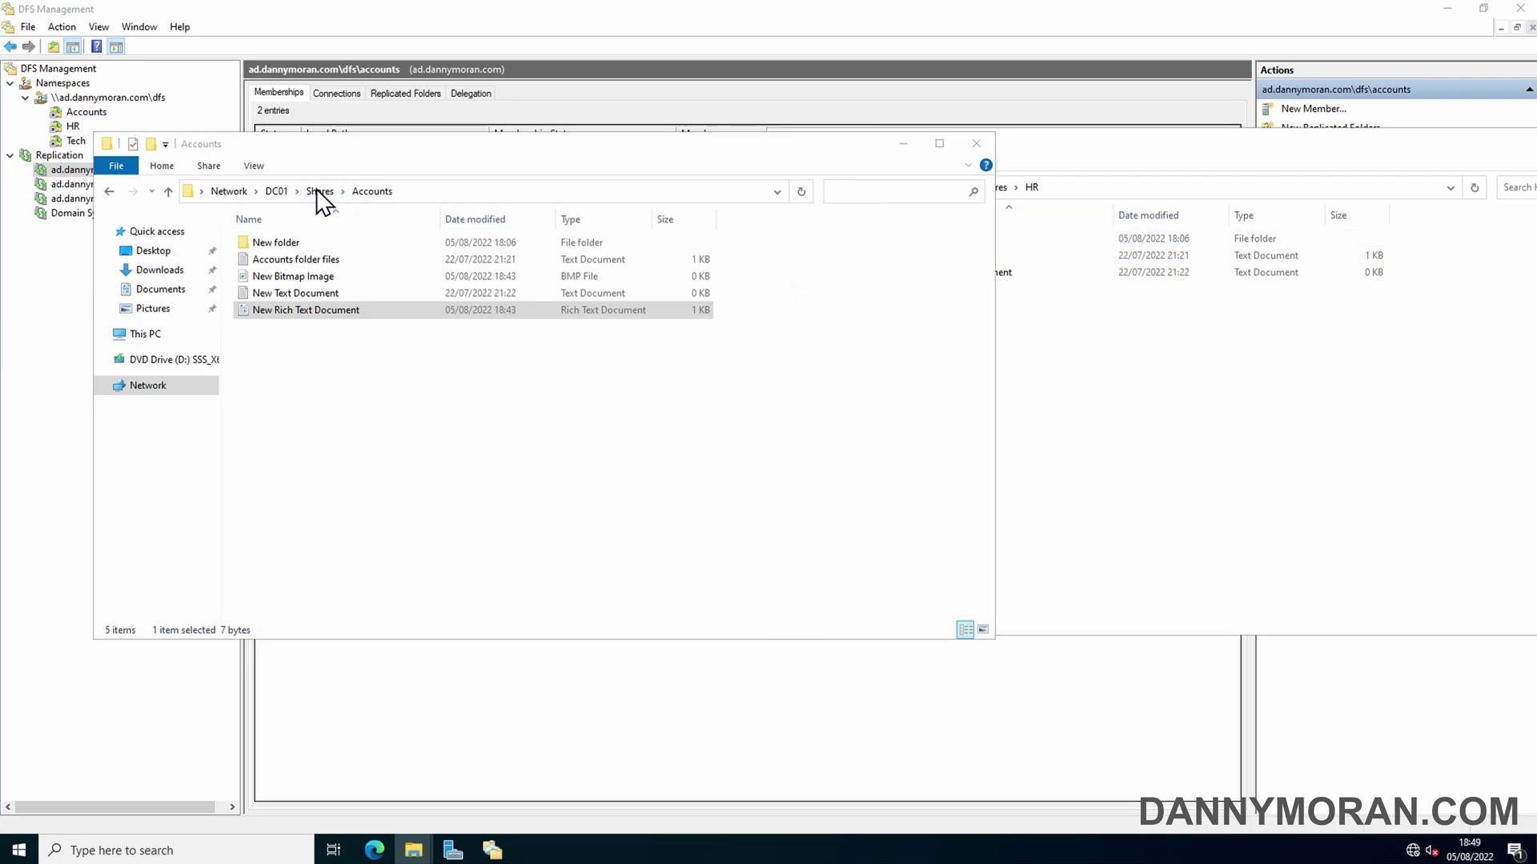
double_click(298, 268)
left_click(1050, 256)
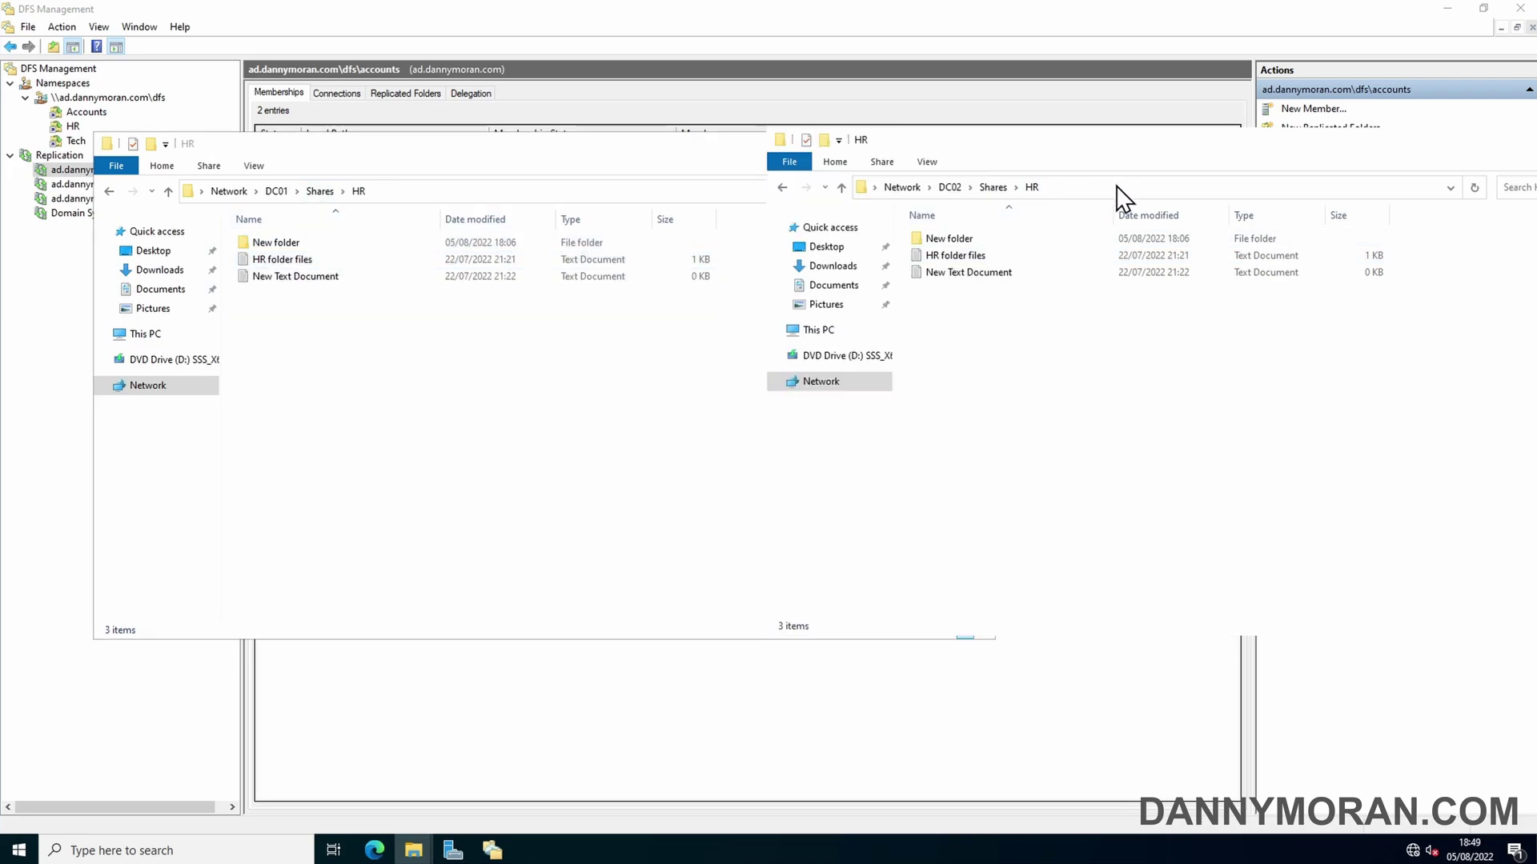
left_click(319, 191)
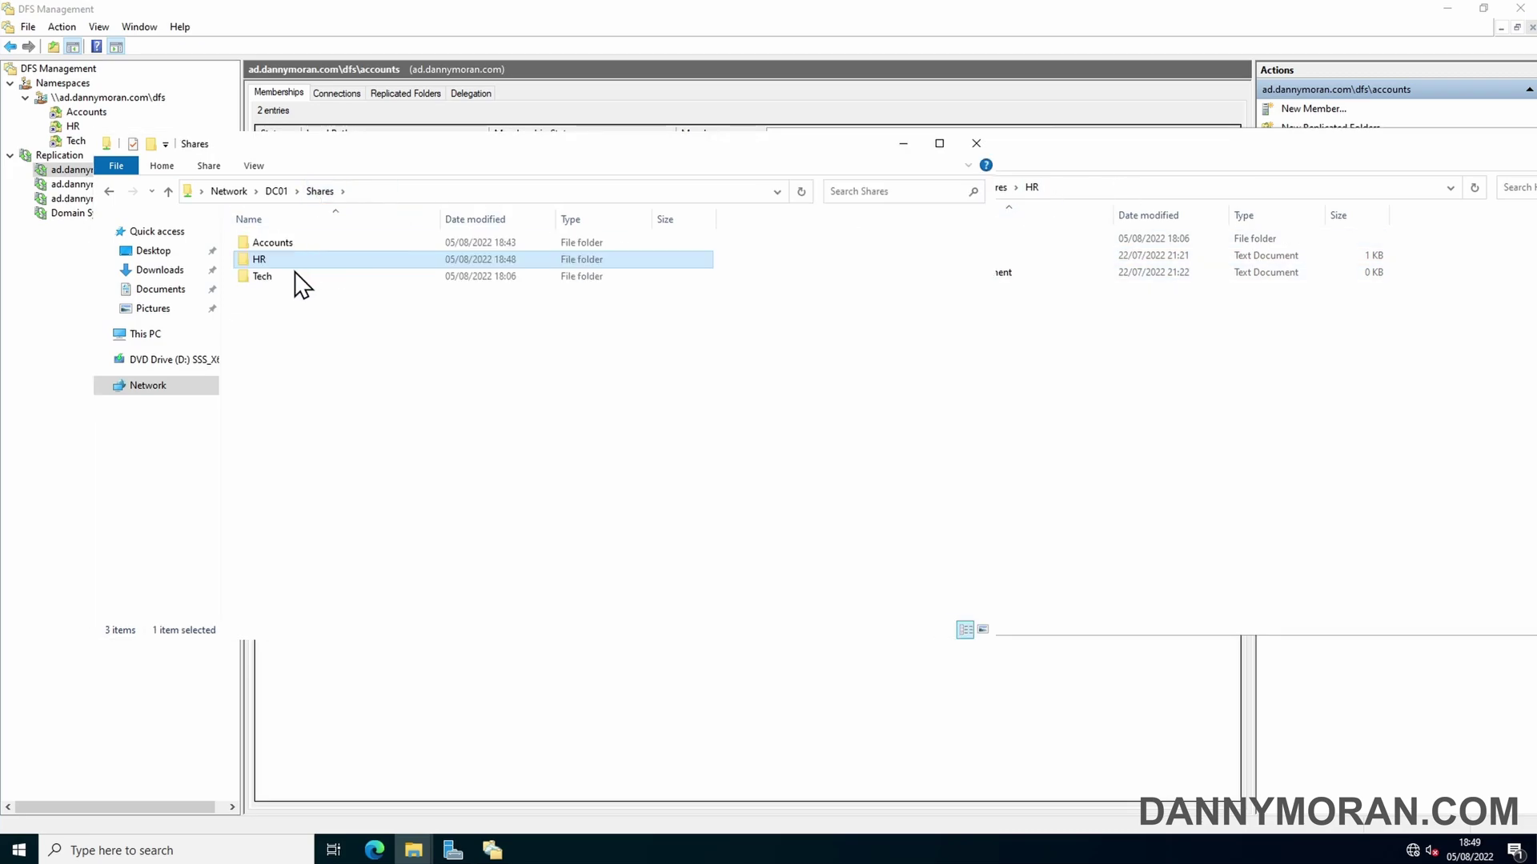
double_click(296, 277)
left_click(1143, 360)
key("alt+Up")
left_click(976, 286)
key("Down")
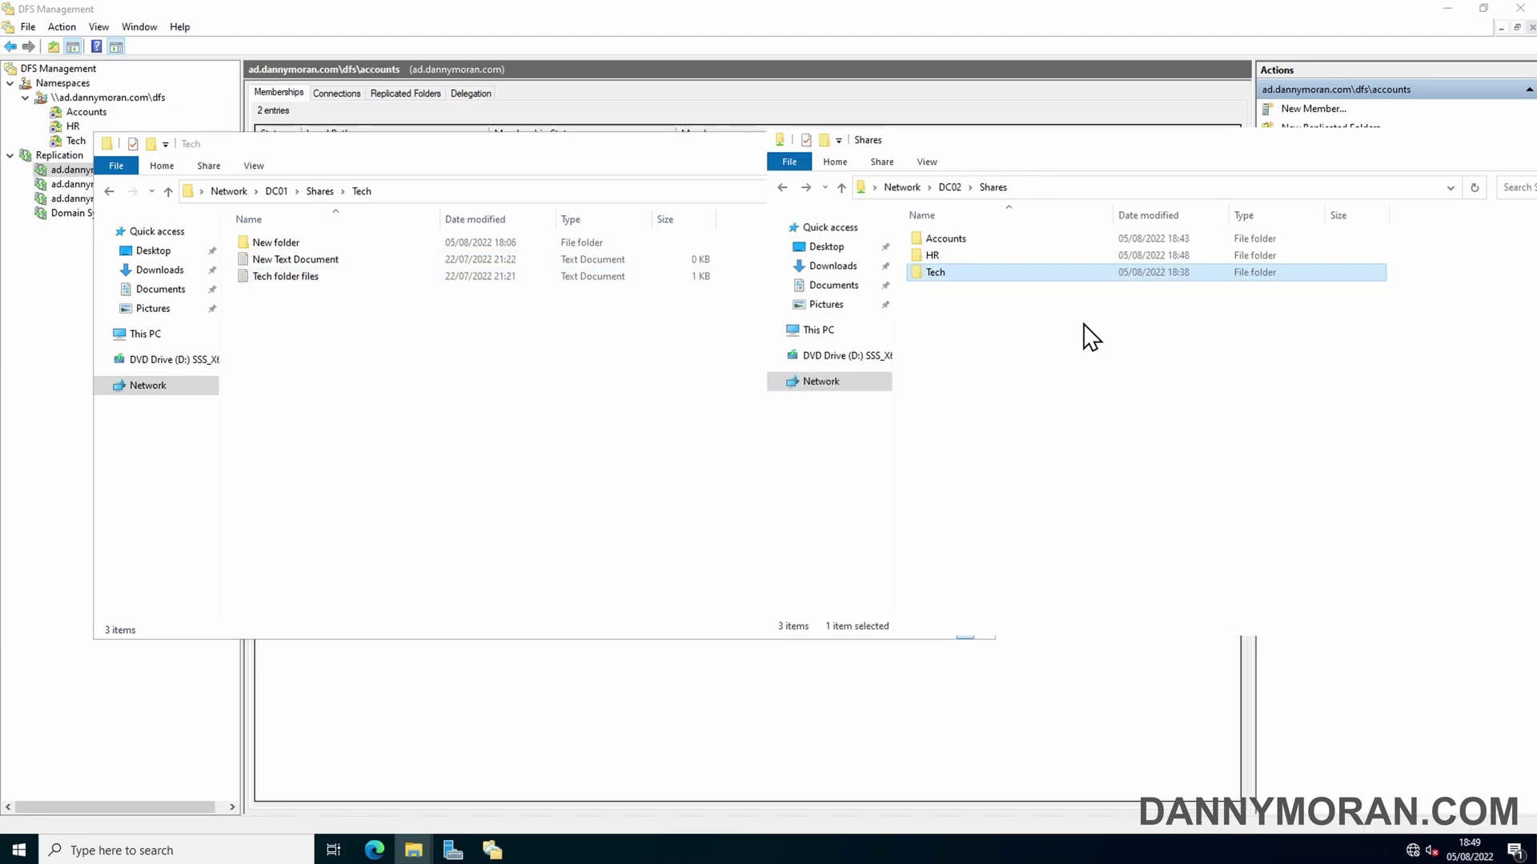
Return DC01 to its Shares list and review security permissions on DC02's Tech folder.
left_click(319, 192)
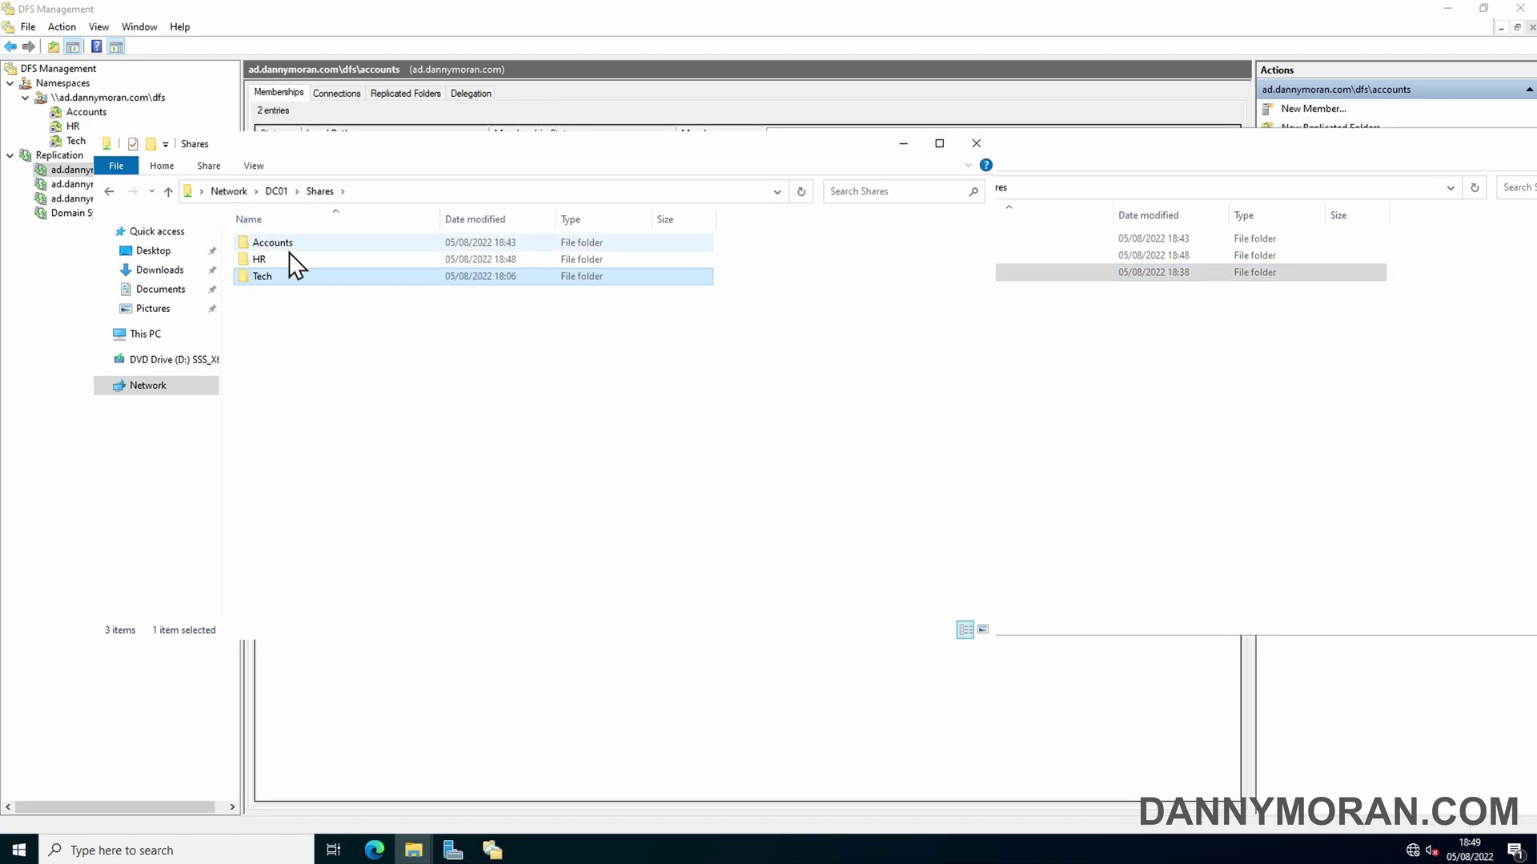
left_click(1163, 364)
right_click(939, 274)
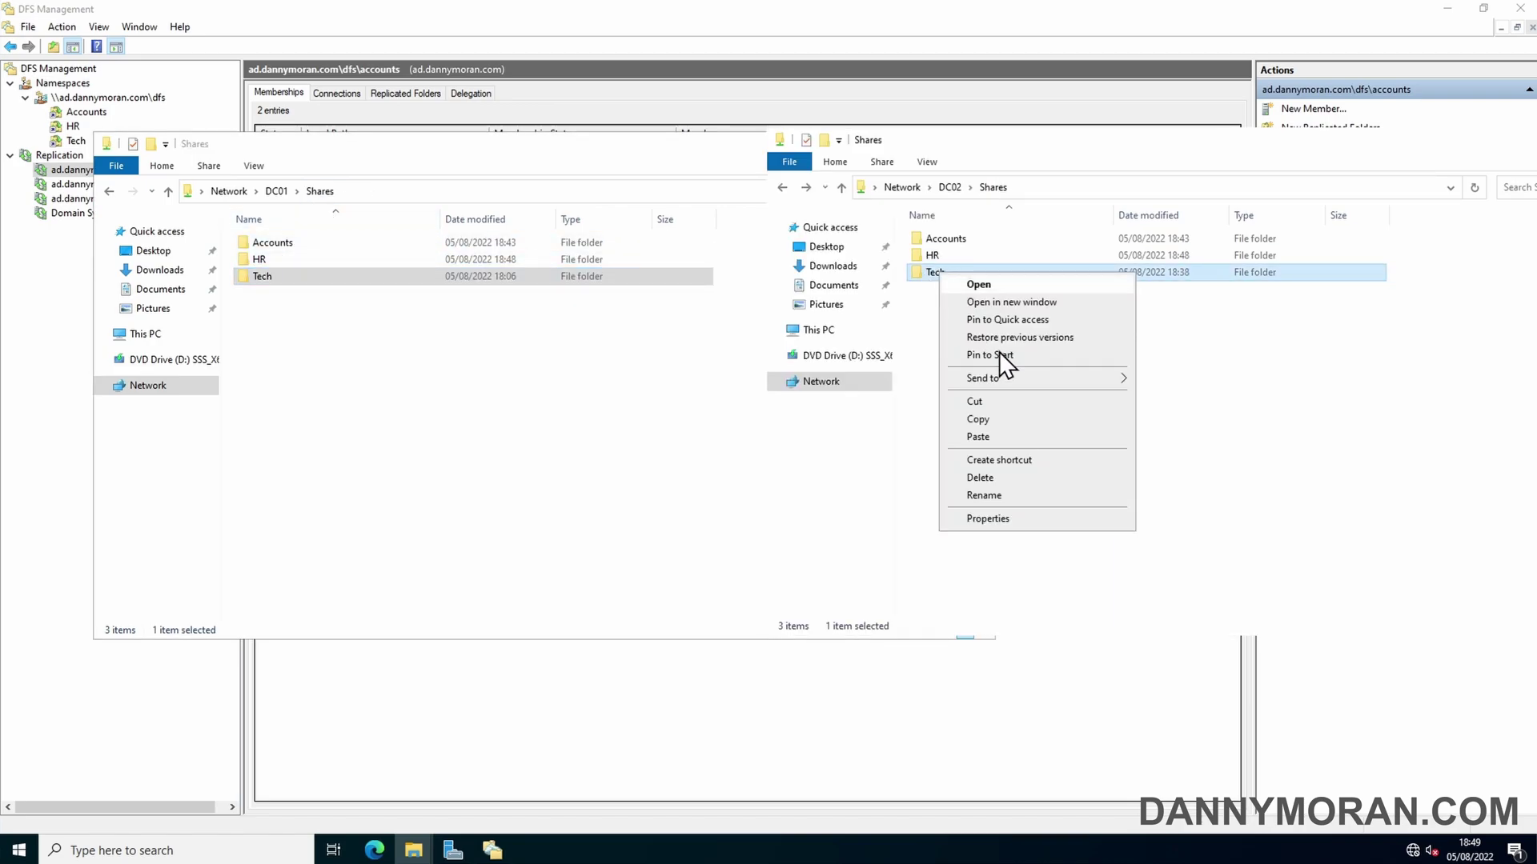
left_click(1016, 520)
left_click(1011, 312)
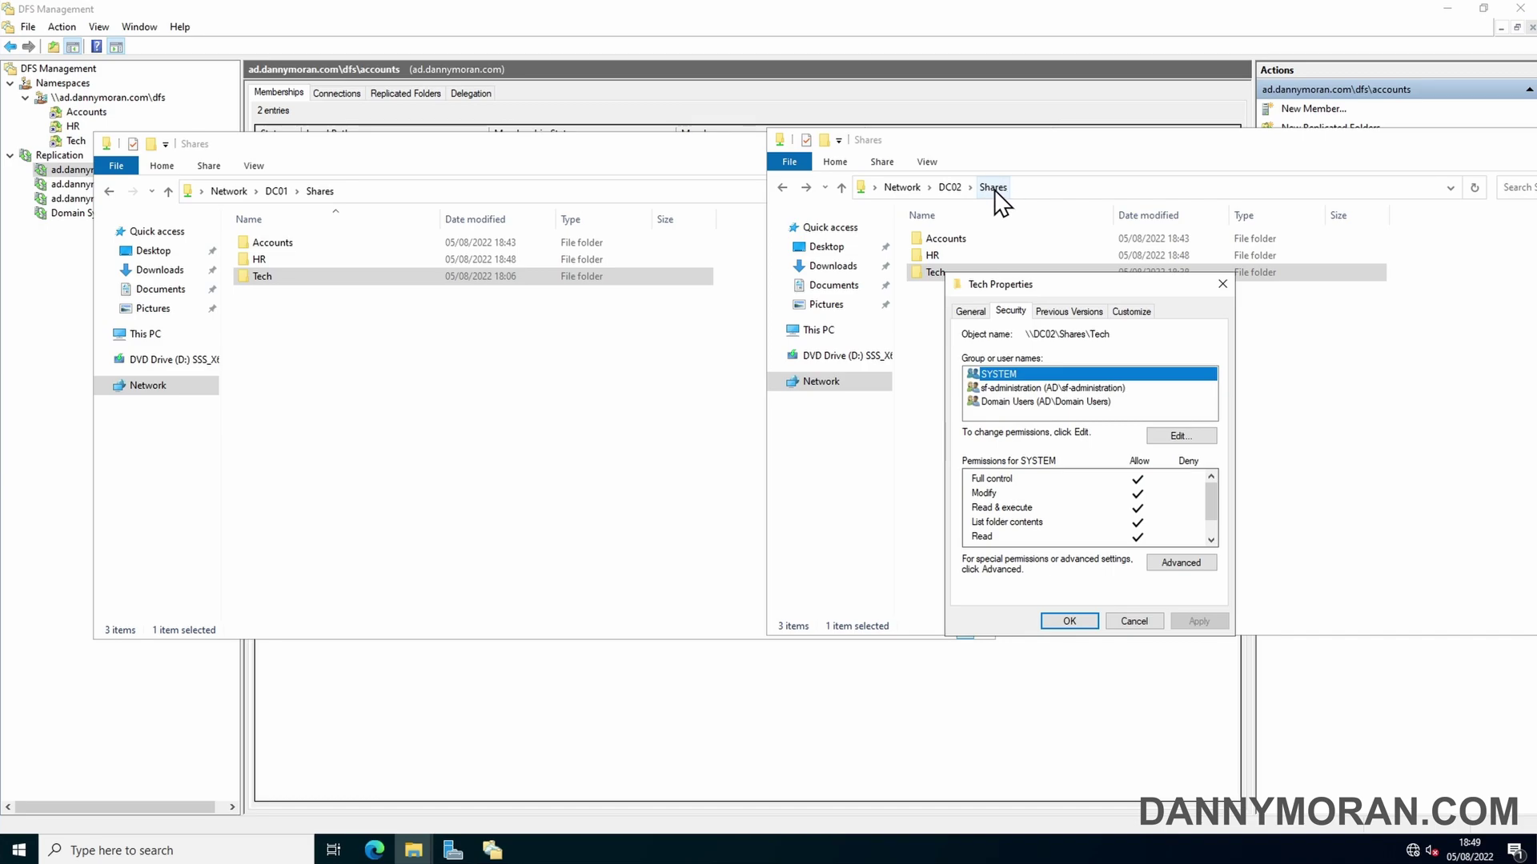
left_click(935, 257)
Review DC02's HR folder security, confirming sf-hr has read-only rights beside sf-administration.
right_click(934, 258)
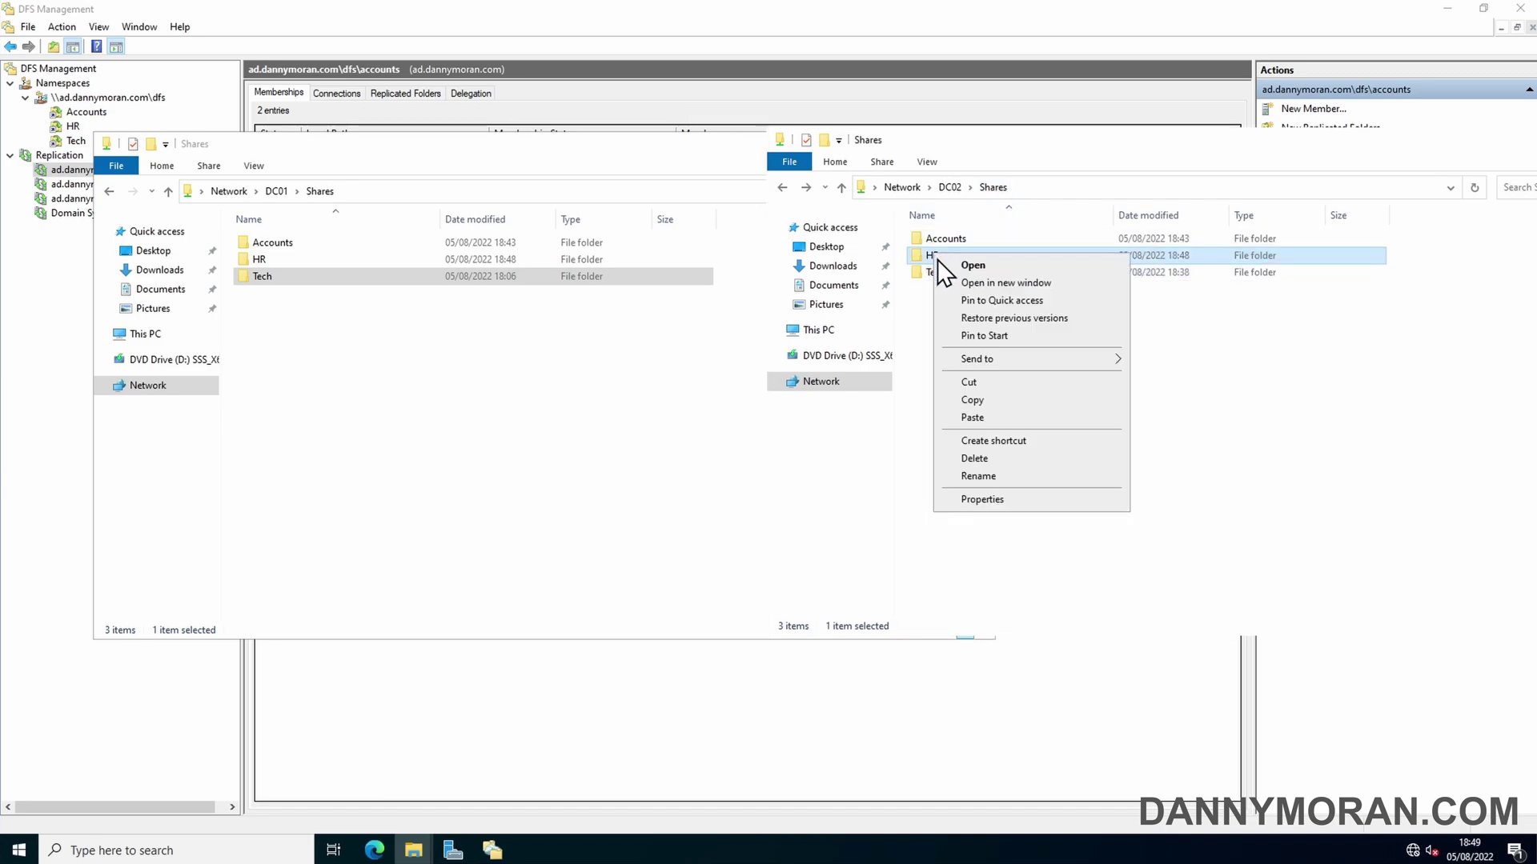
left_click(1020, 512)
left_click(1010, 293)
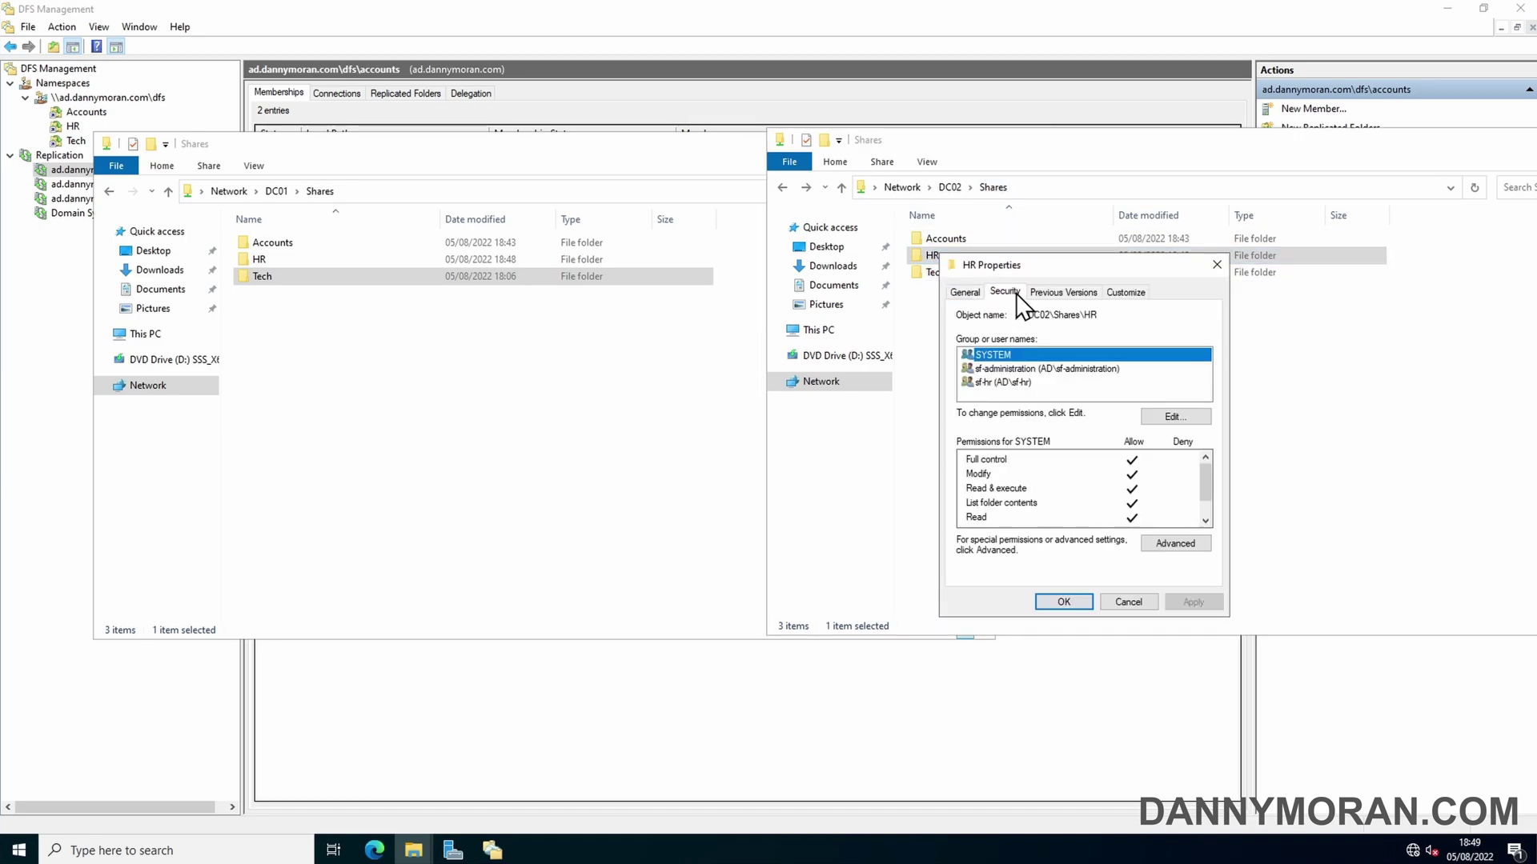
left_click(1033, 383)
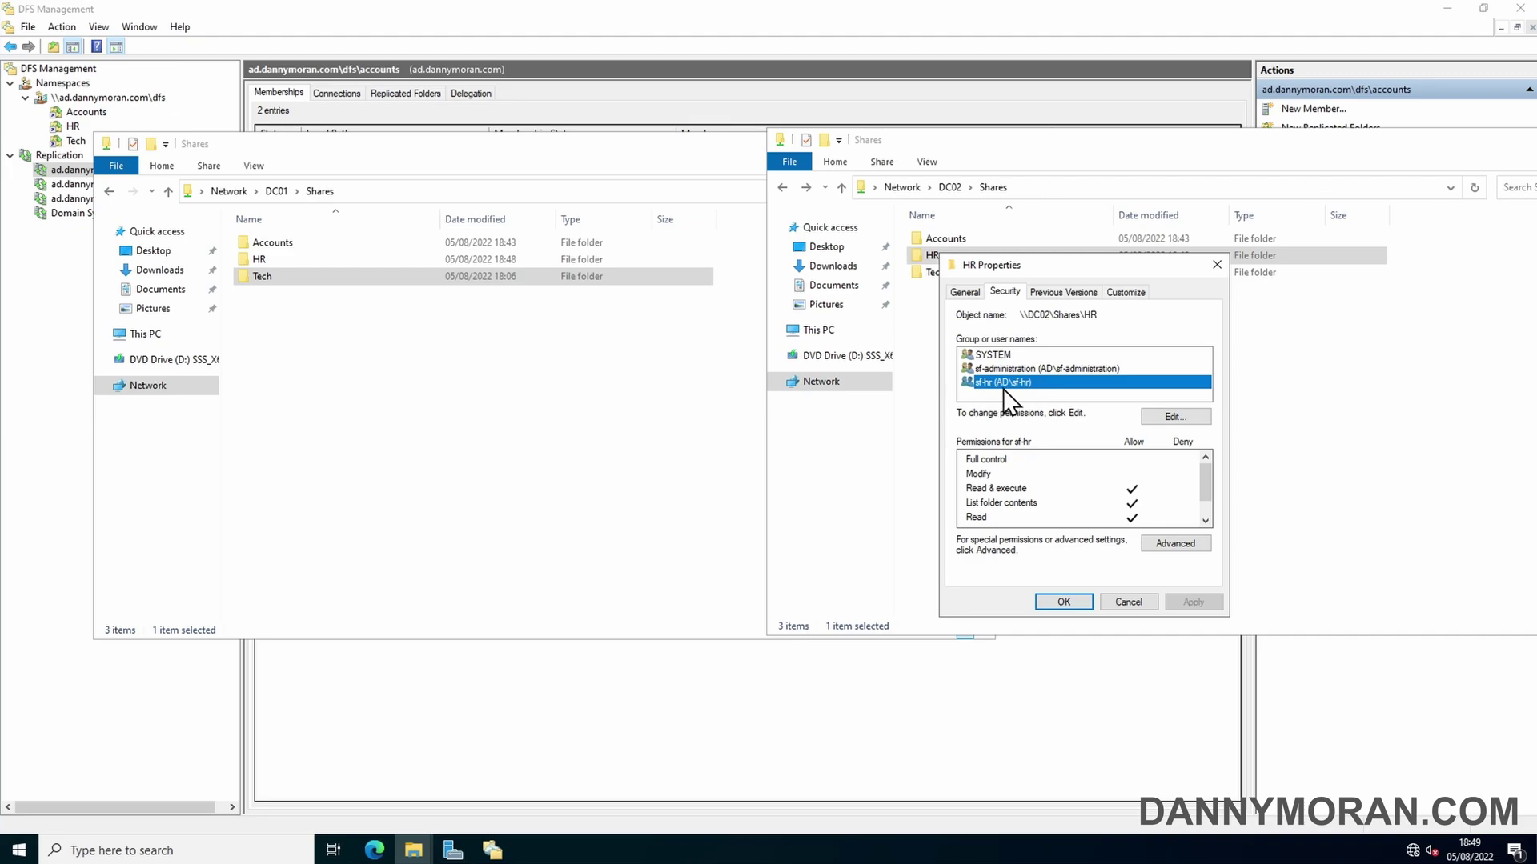
left_click(1016, 370)
left_click(1018, 384)
key("Escape")
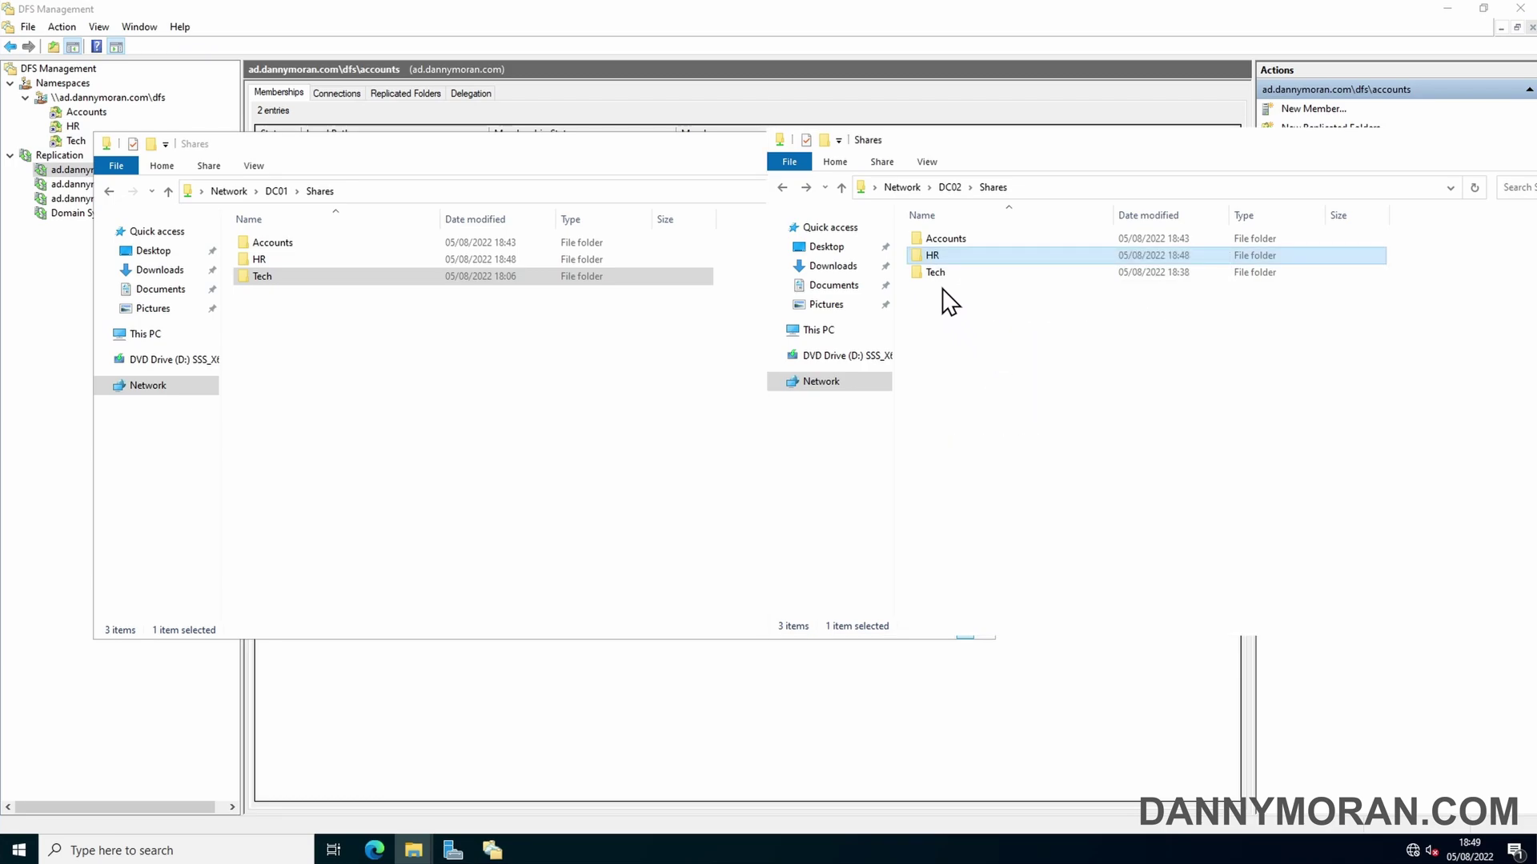
double_click(948, 275)
key("alt+Left")
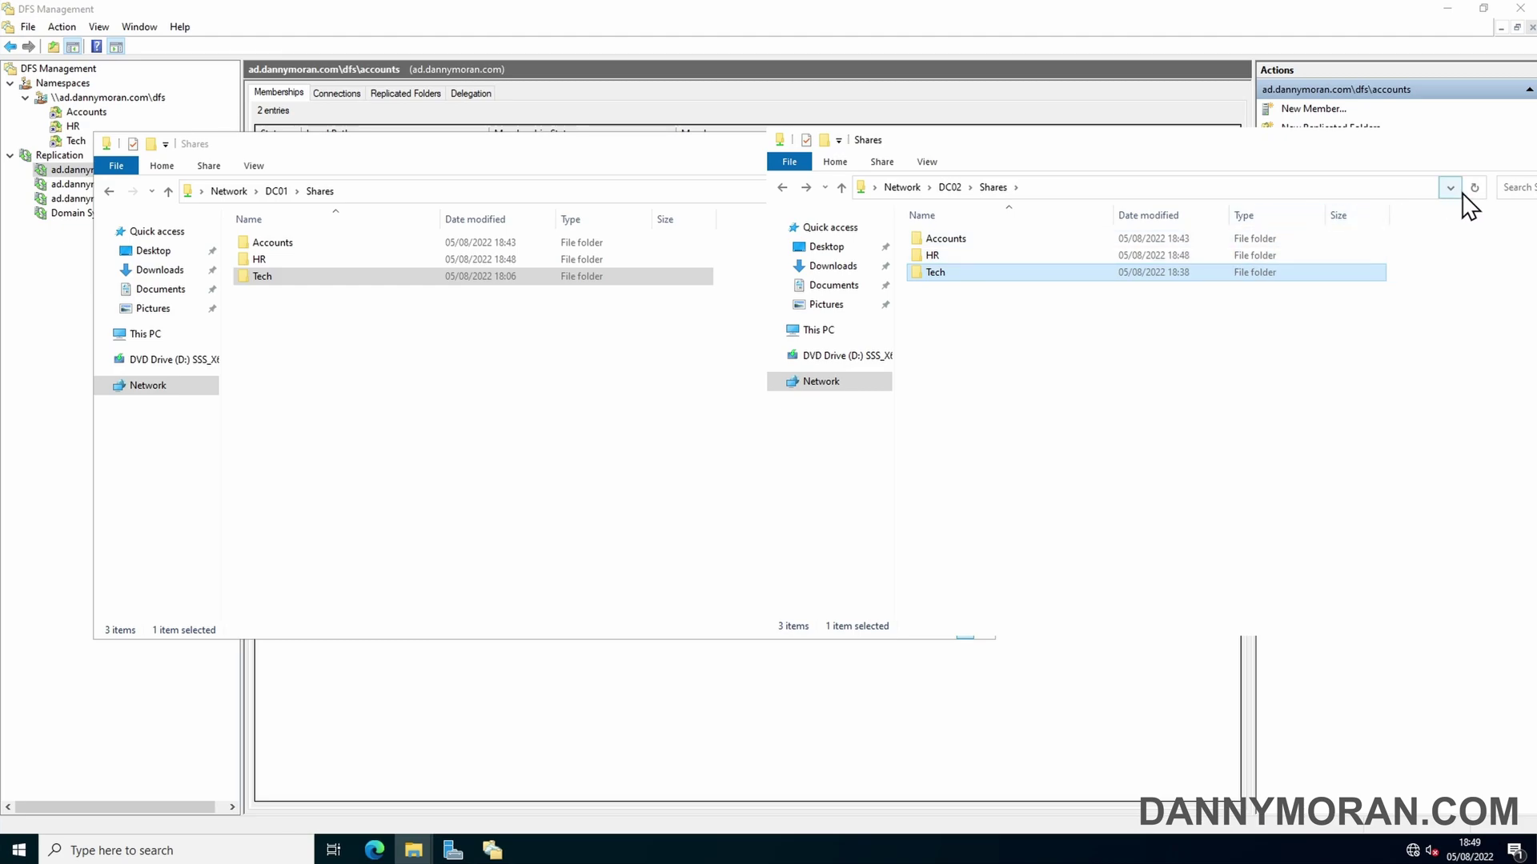
Refresh DC02's listing and open the Tech folder on both DC02 and DC01.
left_click(1474, 187)
left_click(1475, 188)
double_click(935, 274)
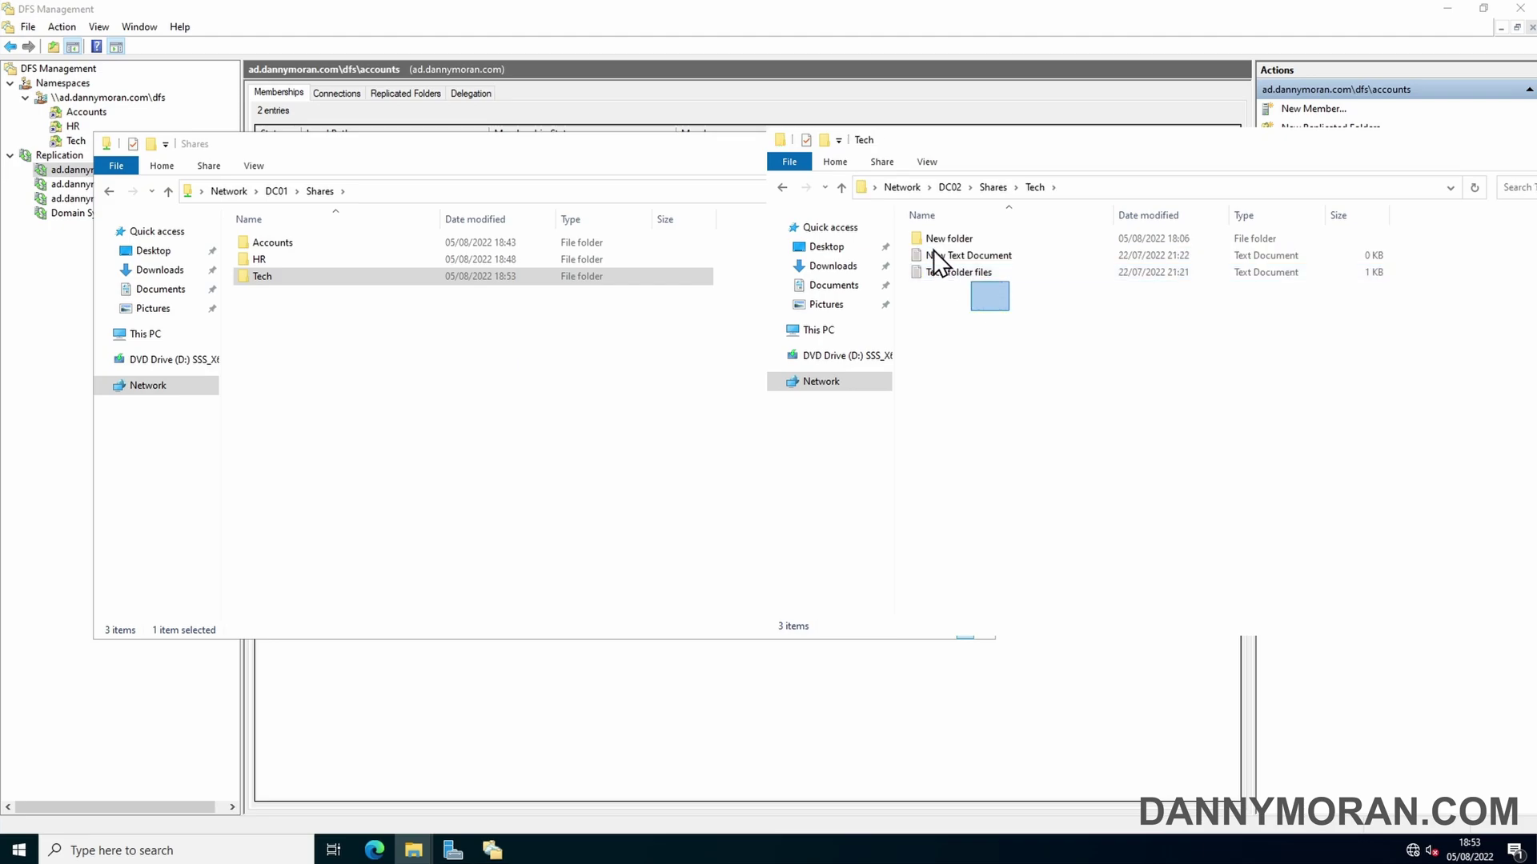
left_click_drag(935, 249, 925, 241)
double_click(281, 278)
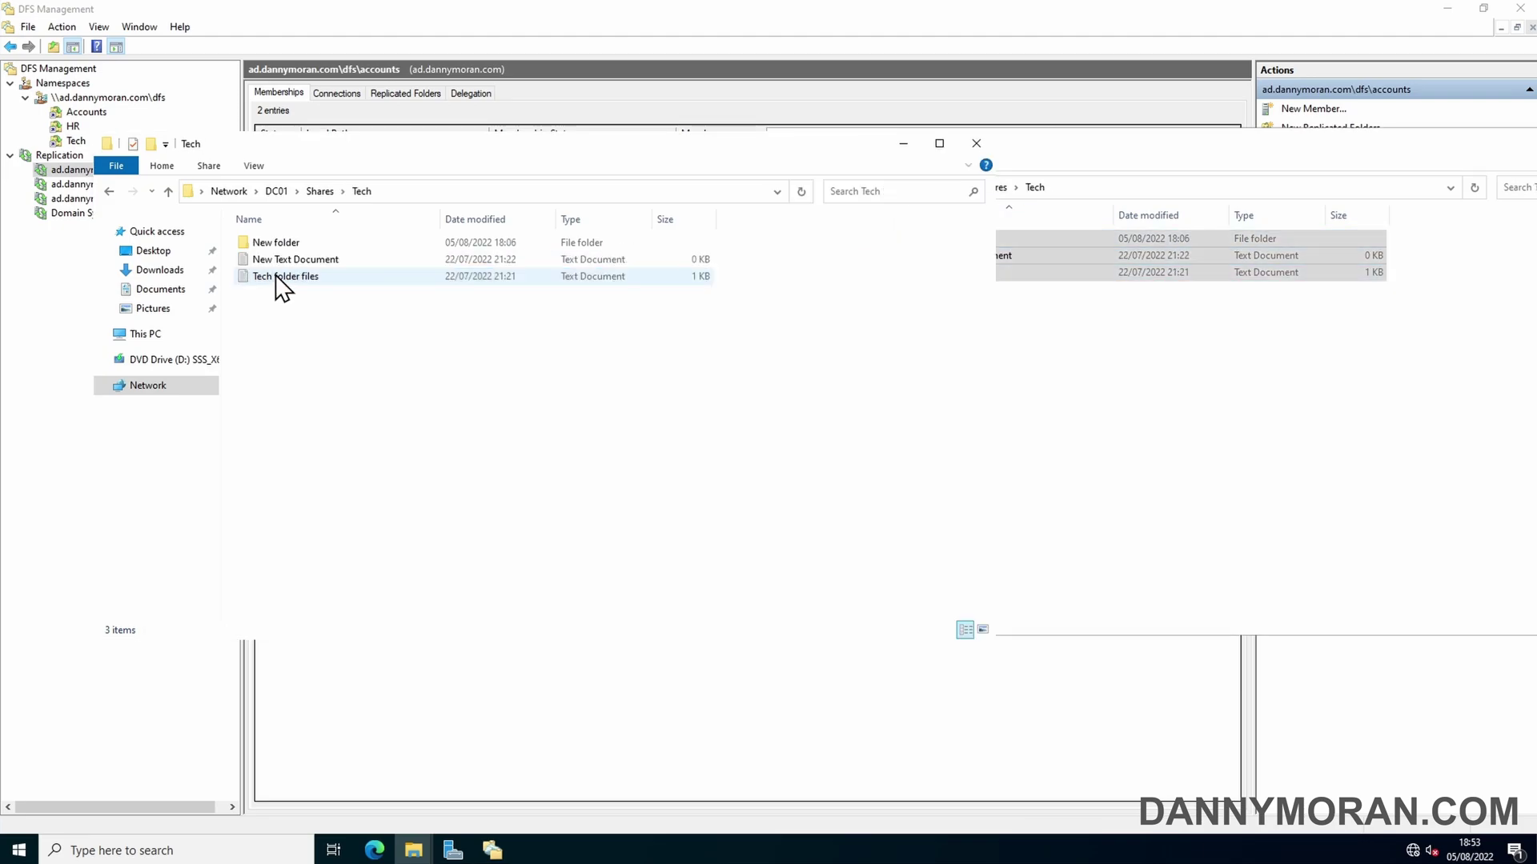
left_click(1159, 347)
Create a New Rich Text Document with its default name in DC02's Tech folder.
right_click(985, 302)
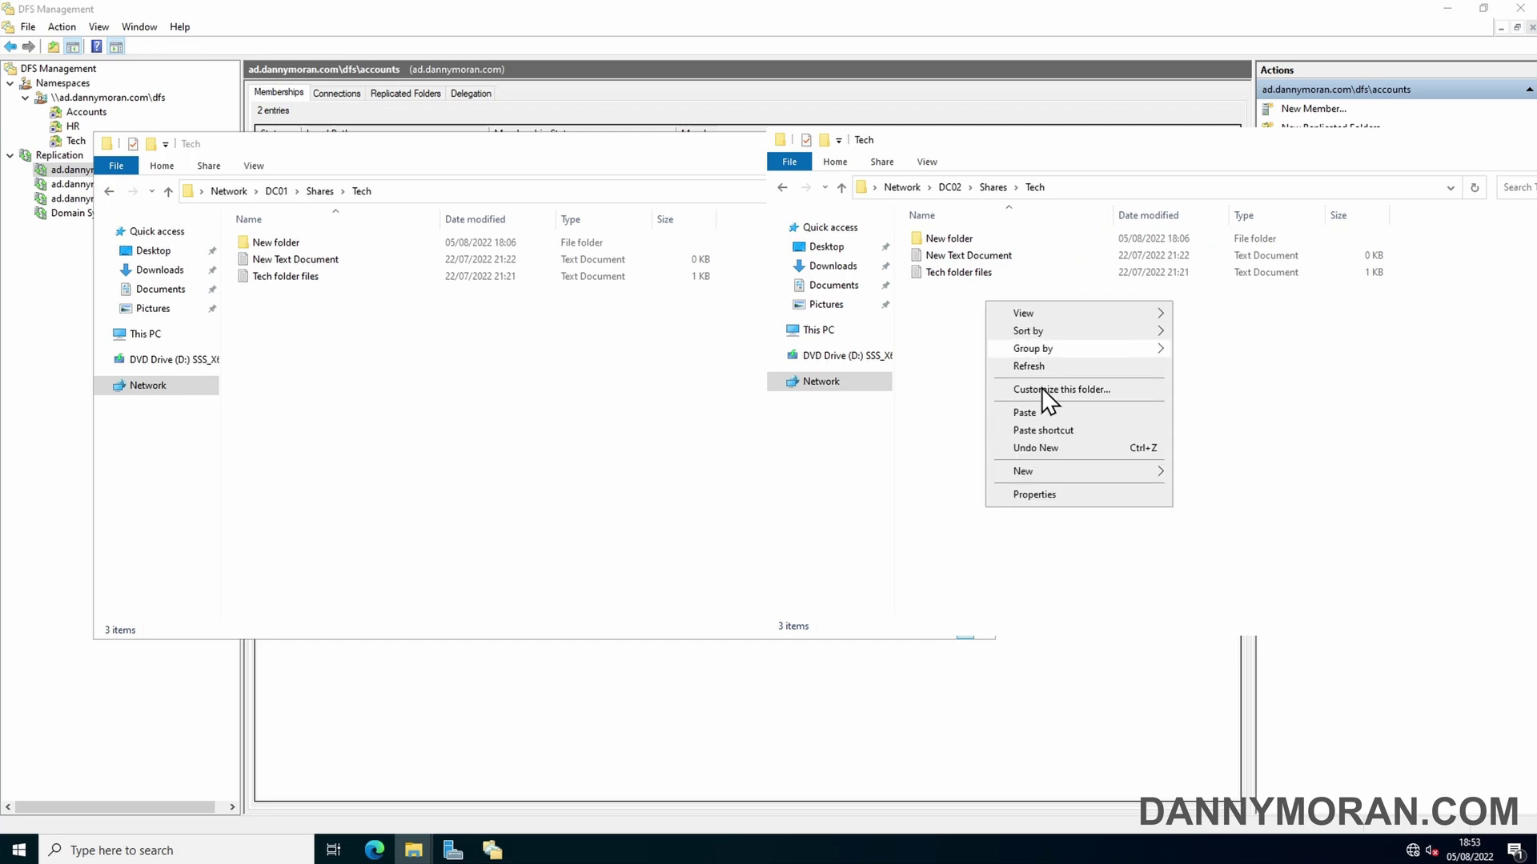
mouse_move(1050, 470)
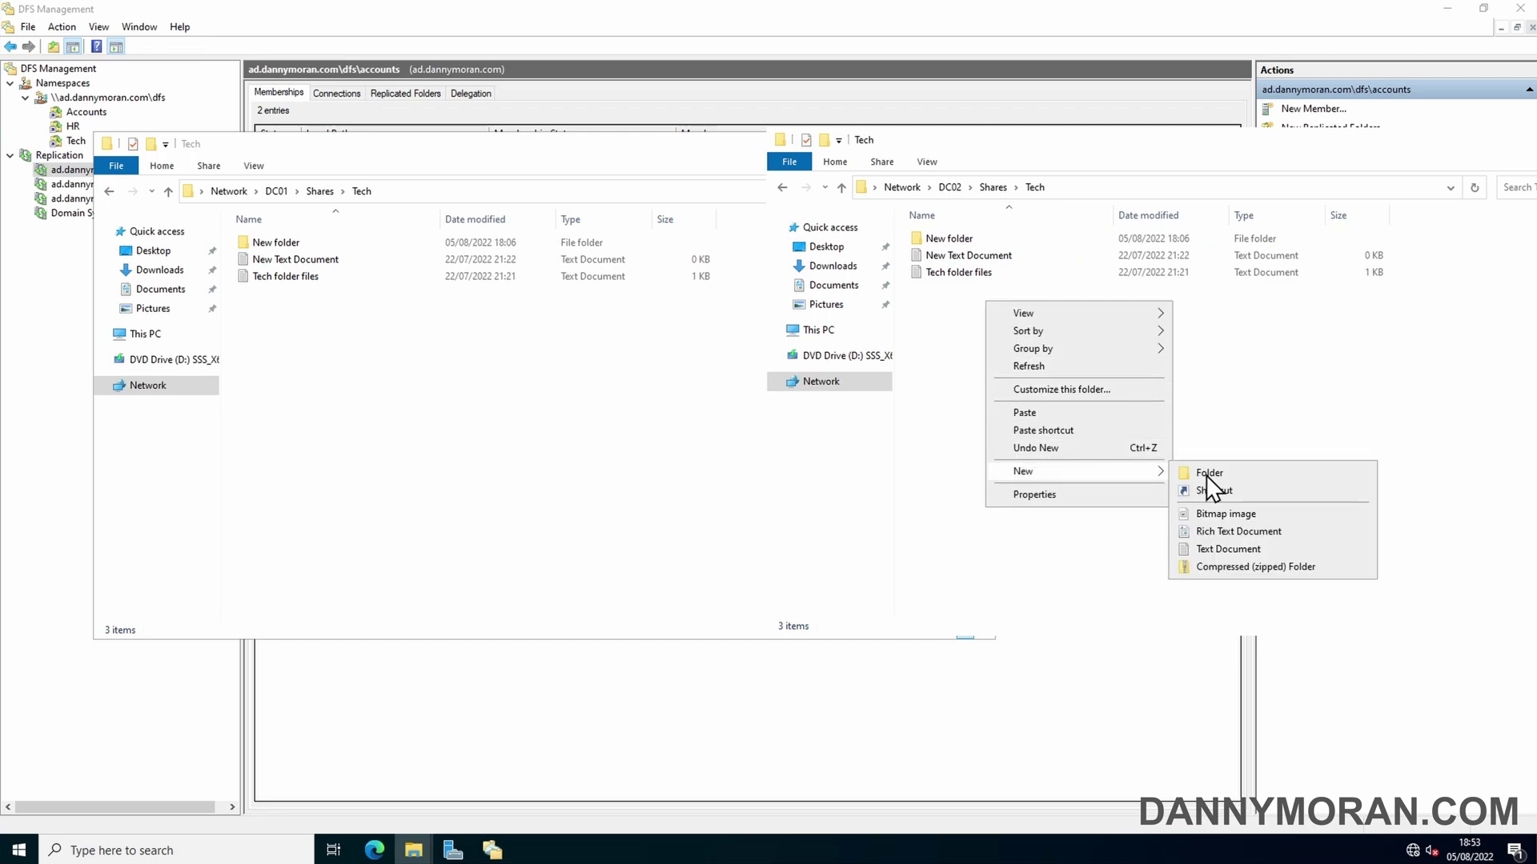
left_click(1238, 532)
left_click(1111, 379)
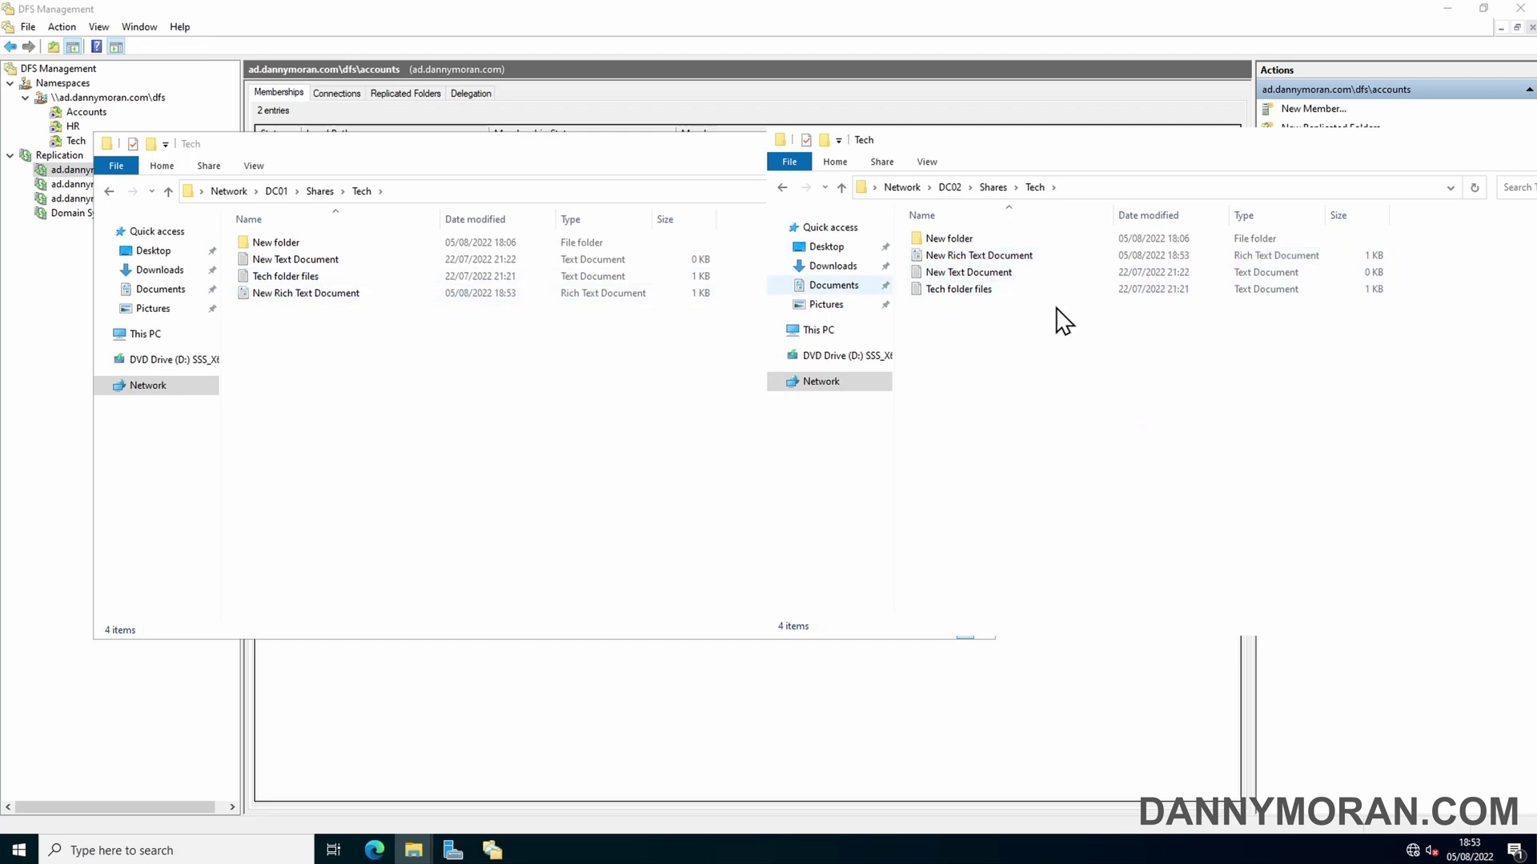
Recheck the security permissions on DC02's Tech folder.
key("alt+Left")
right_click(941, 276)
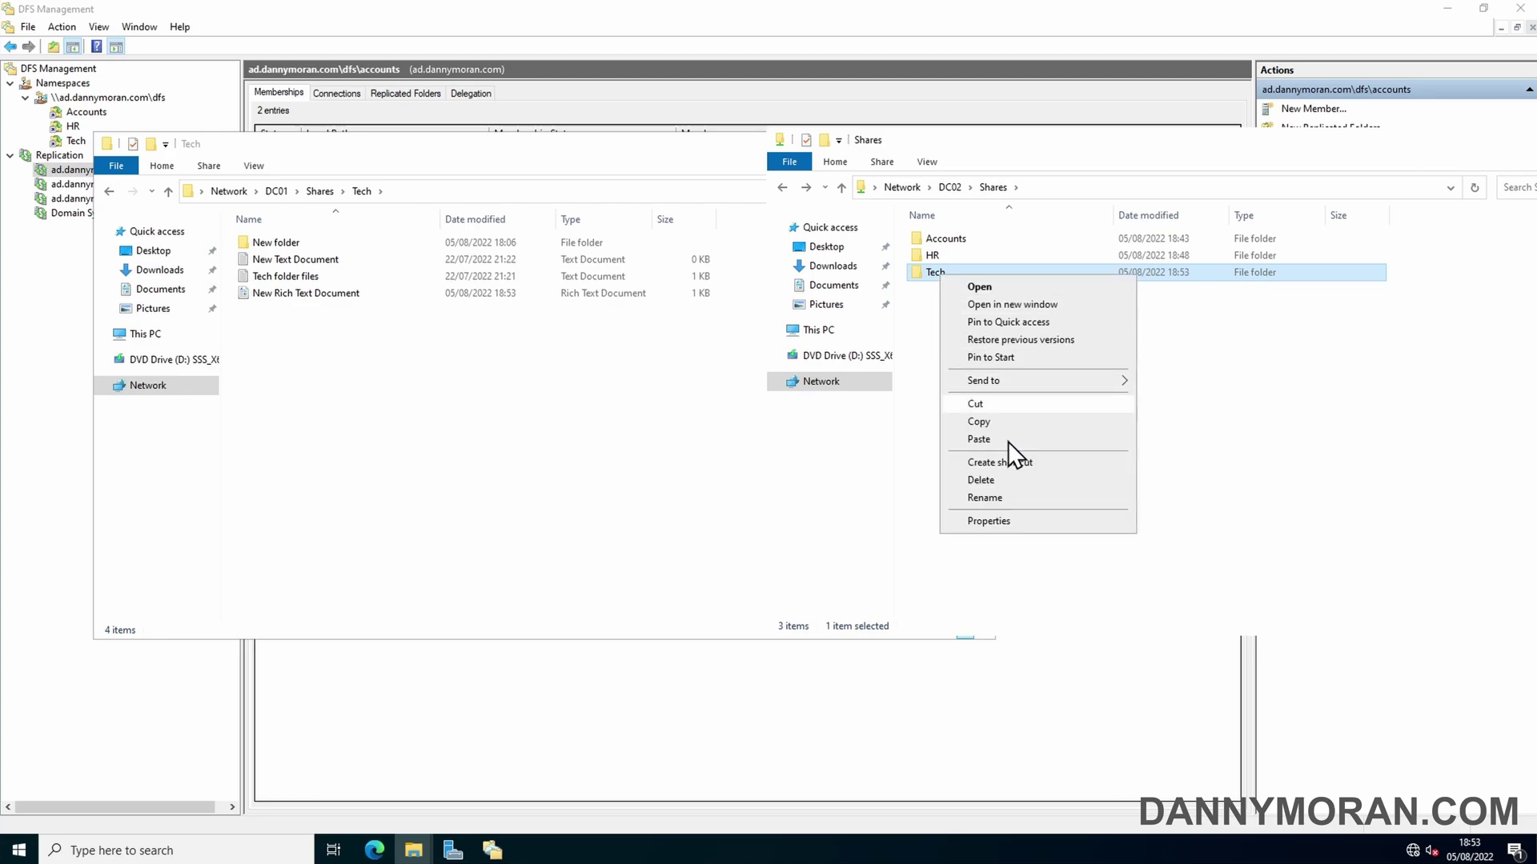
left_click(1016, 524)
left_click(1013, 314)
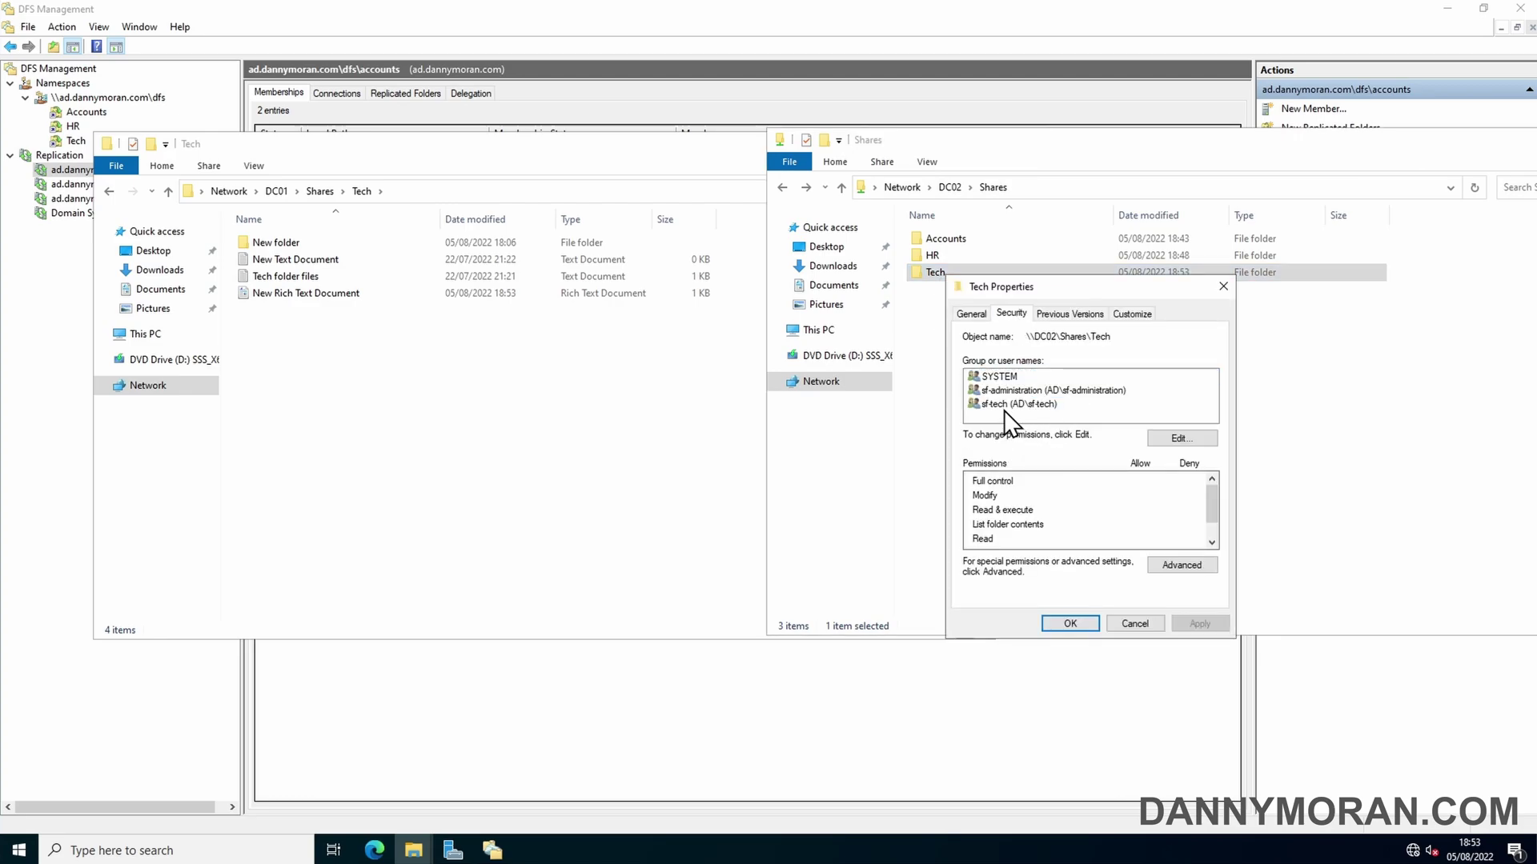
left_click(1223, 287)
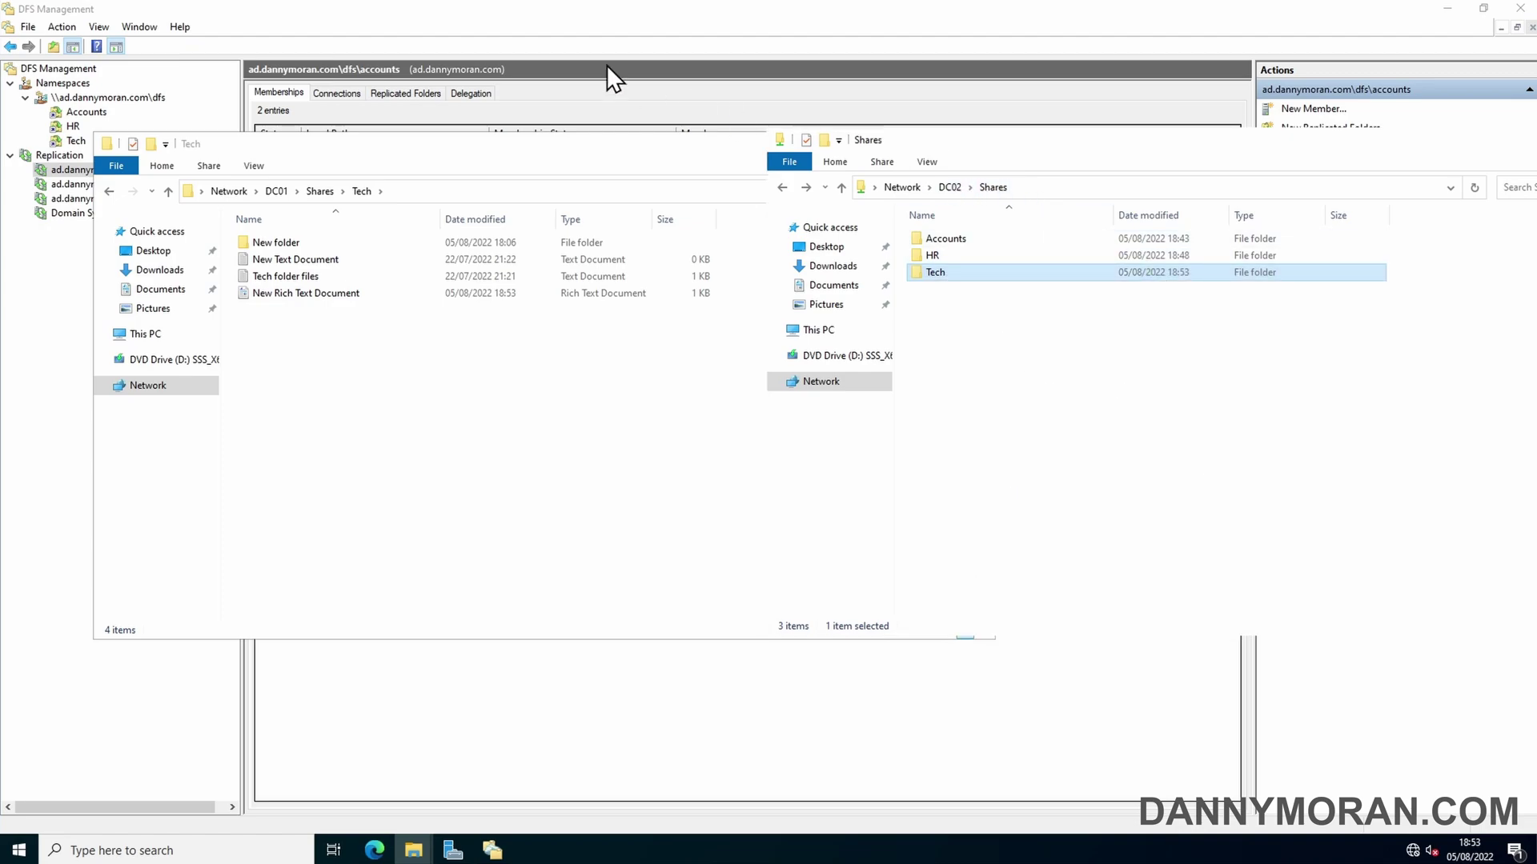
Show replication for the dfs\Accounts namespace folder, listing DC01 and DC02 at E:\Shares\Accounts.
left_click(570, 38)
left_click(77, 100)
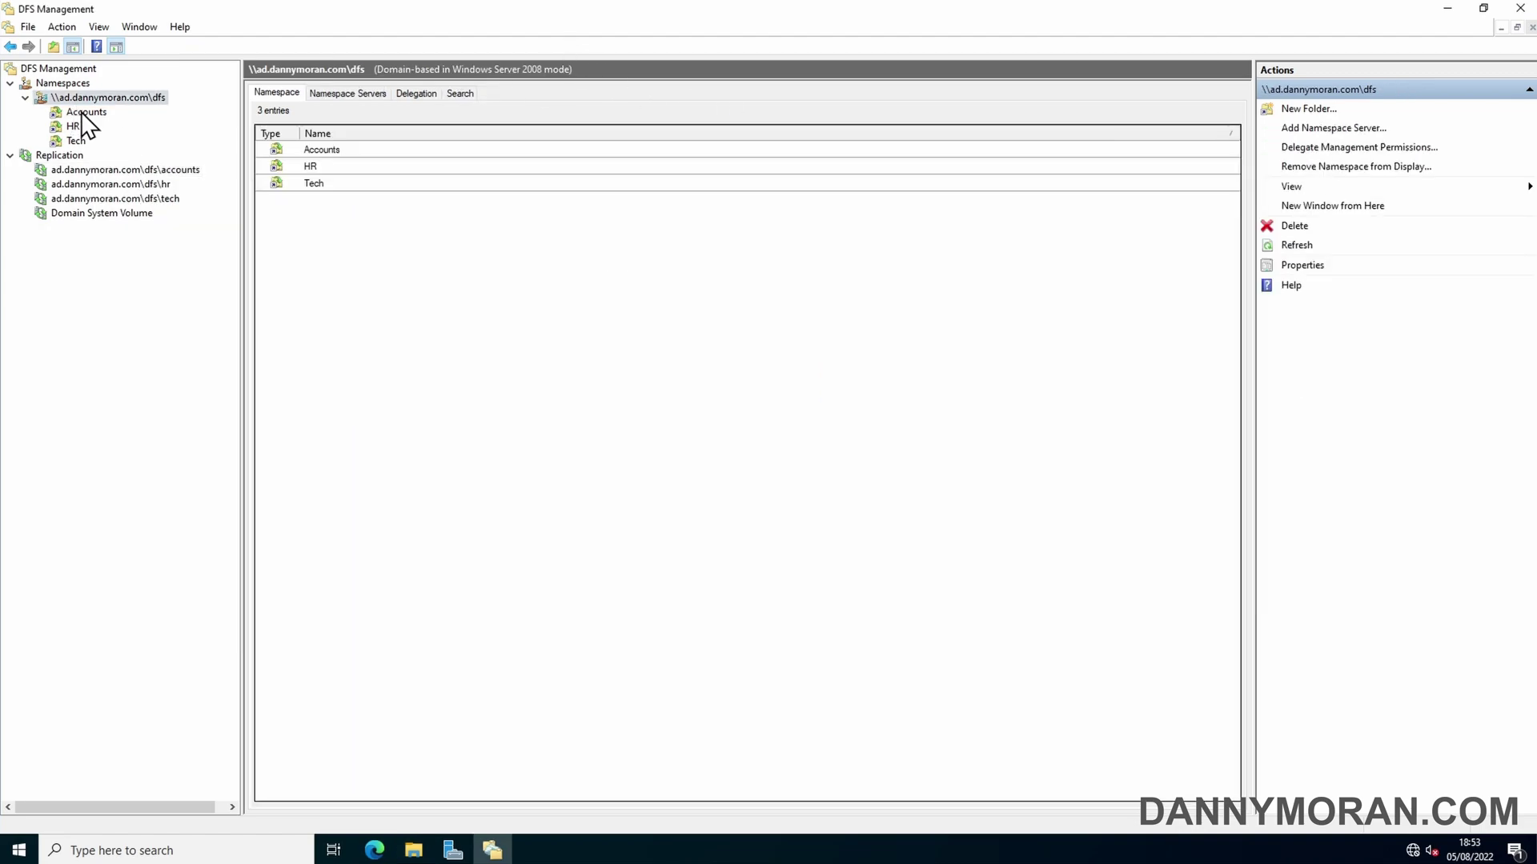
left_click(85, 113)
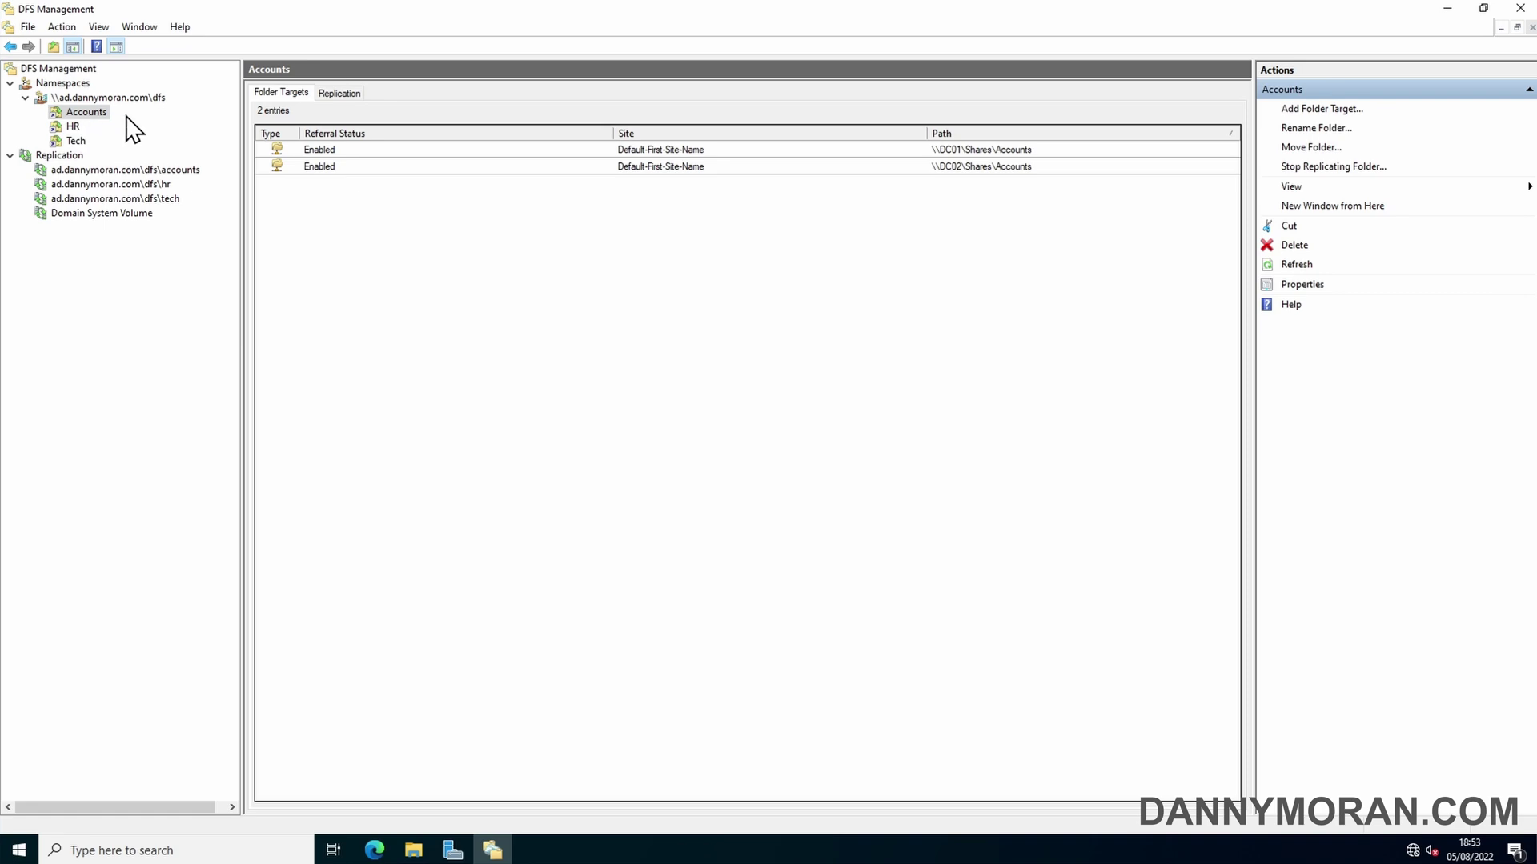
left_click(339, 94)
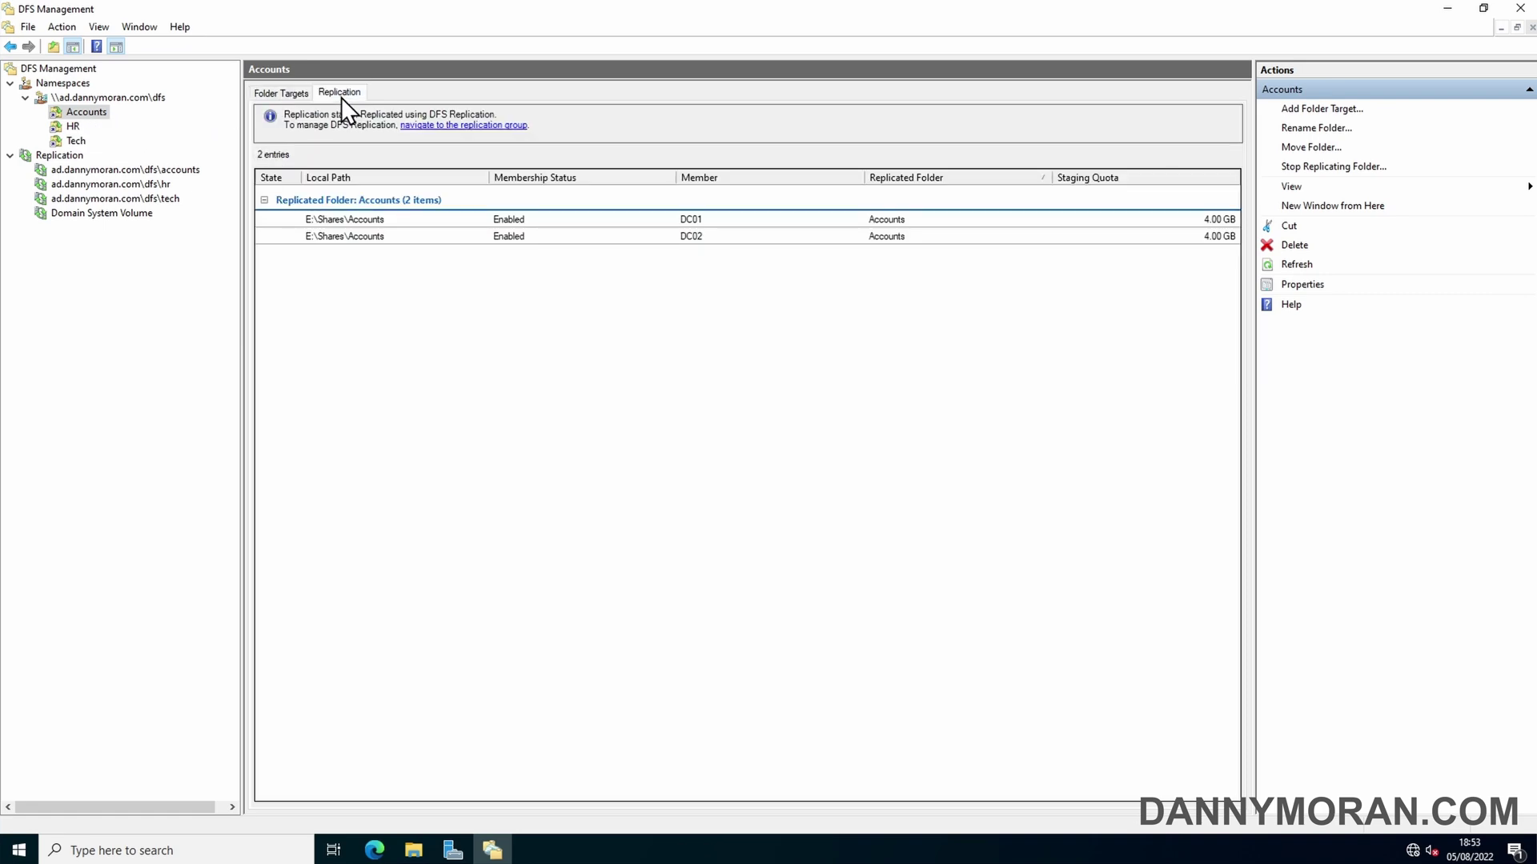